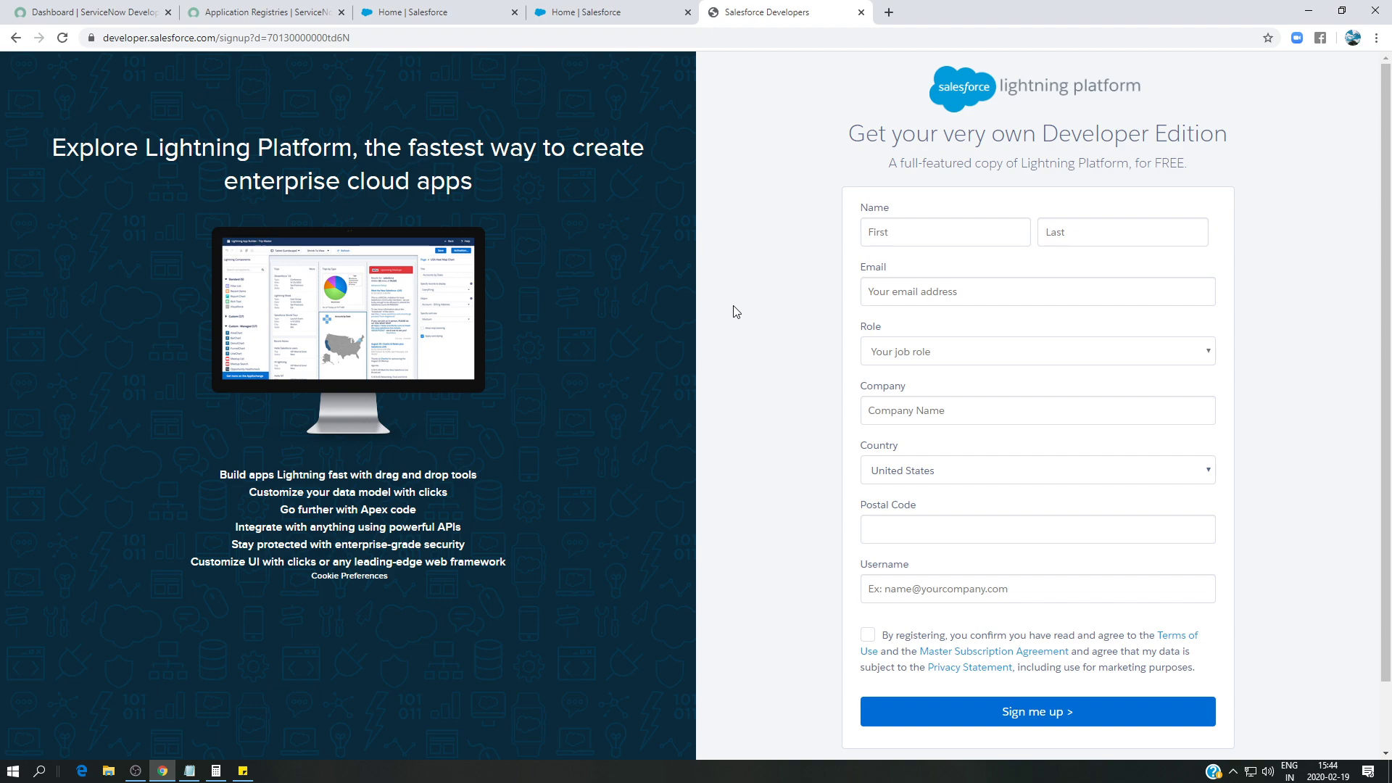
- Open a new browser tab beside the Developer Edition sign-up form
left_click(890, 13)
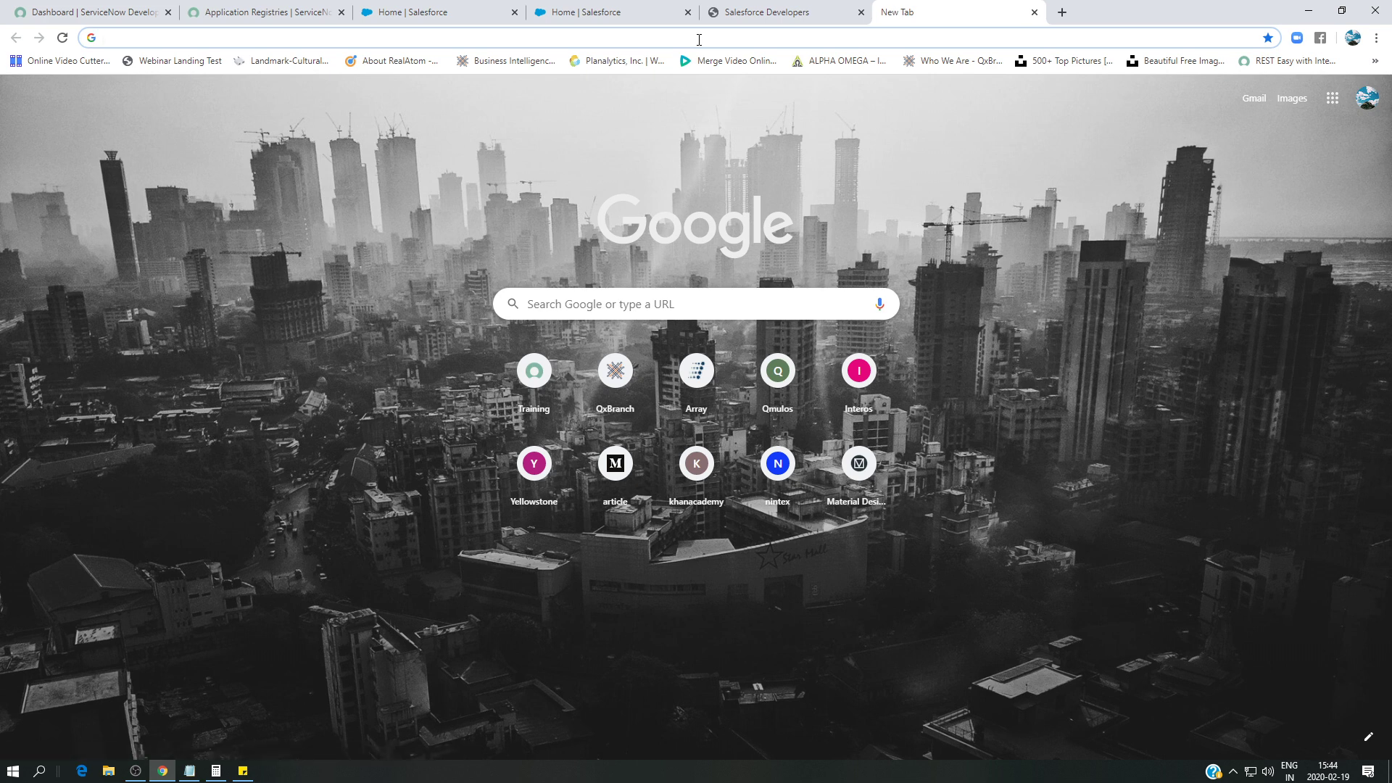
- Read the BubbleCode 'Understanding OAuth2' article's authorization code flow diagram, then close that tab
type("Oa")
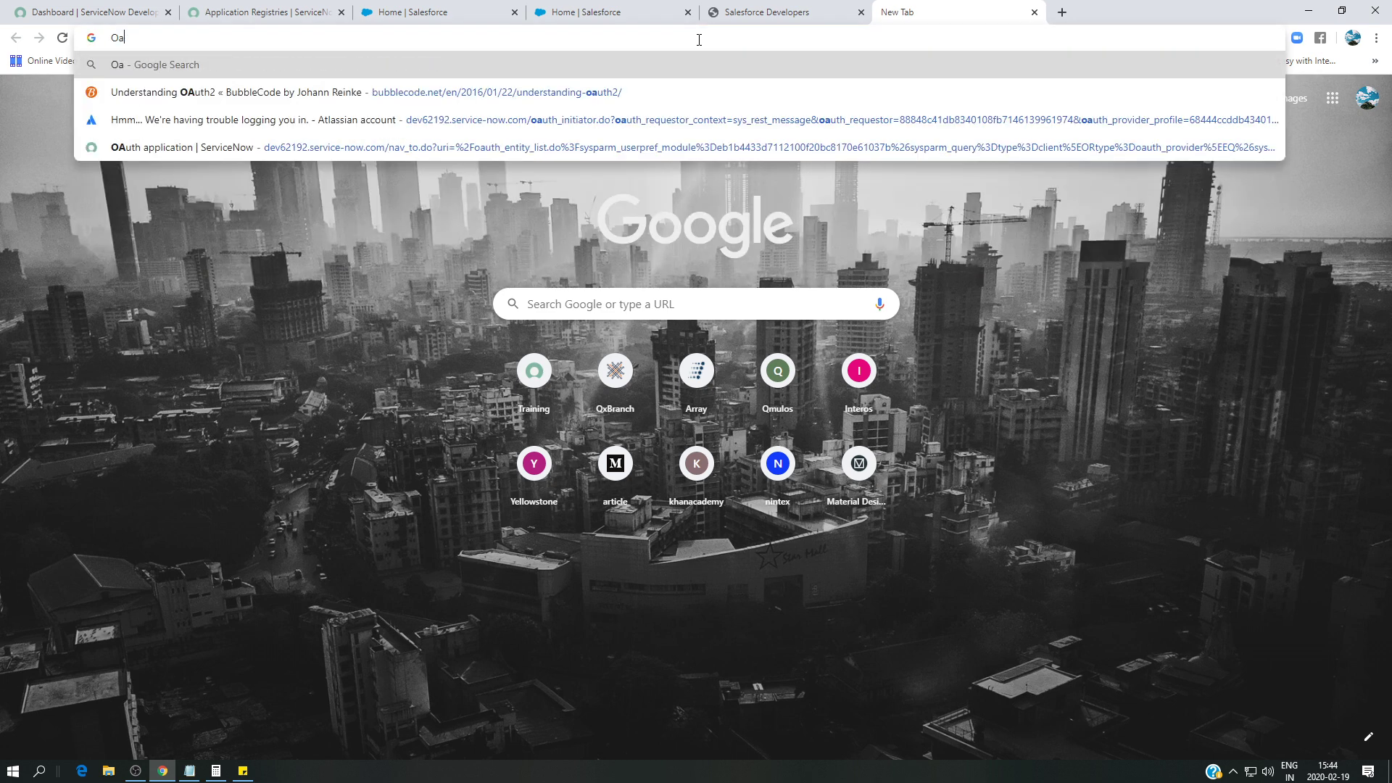
left_click(529, 92)
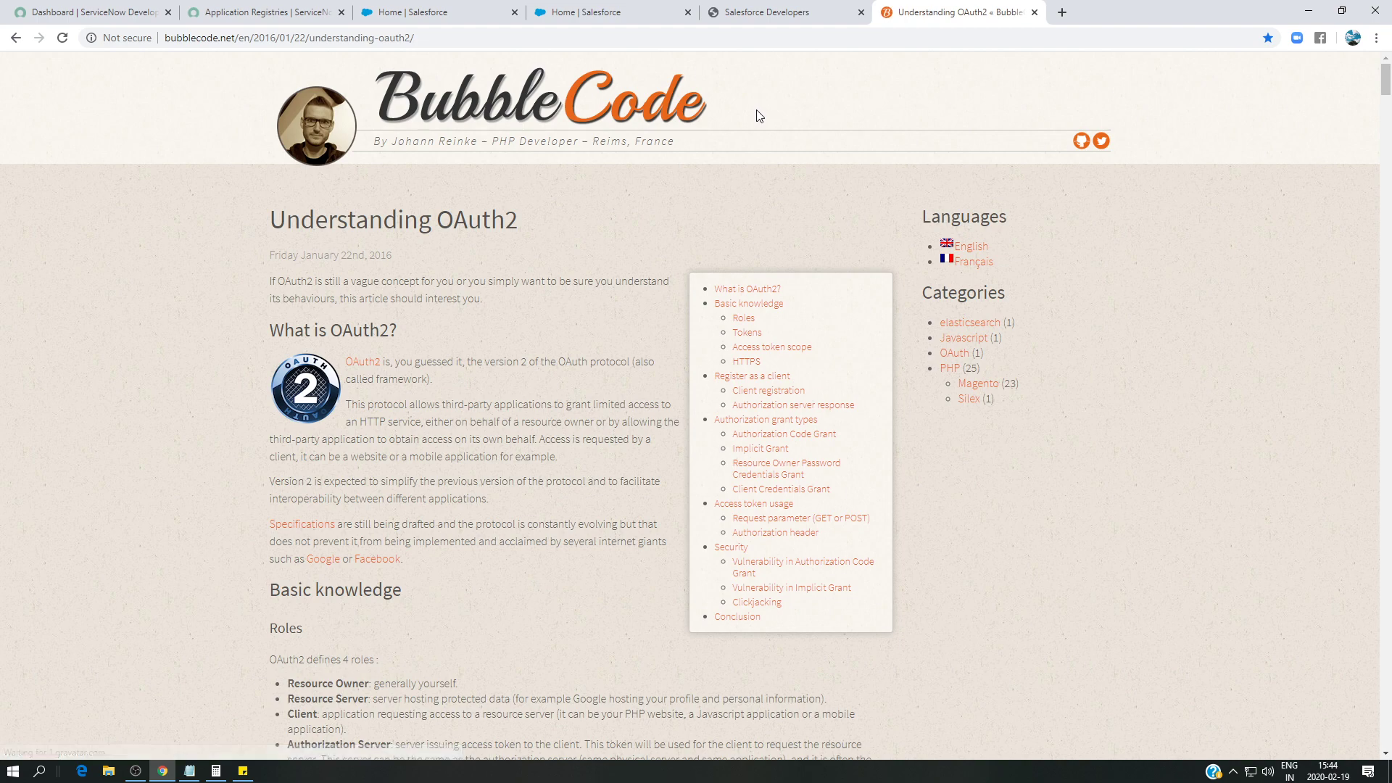
scroll(694, 211, "down", 20)
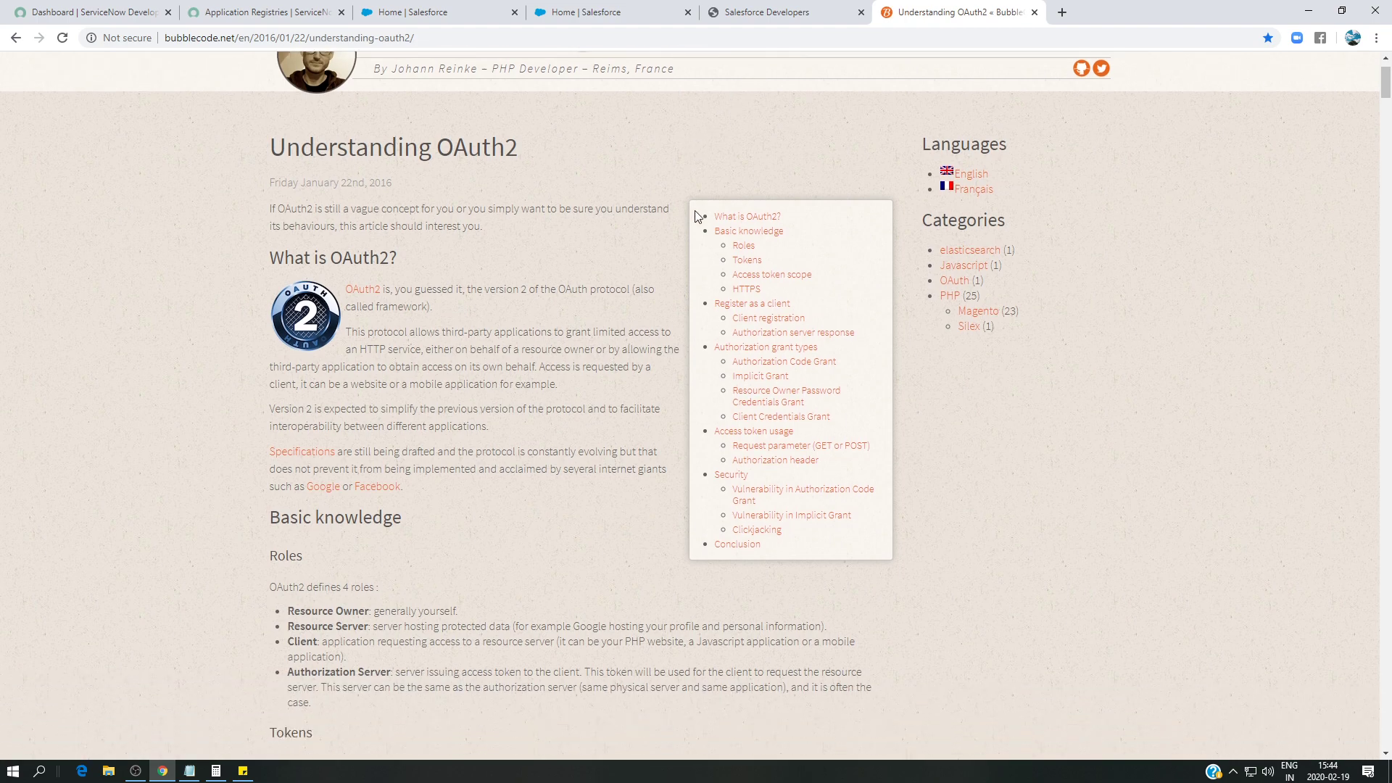
scroll(695, 207, "down", 7)
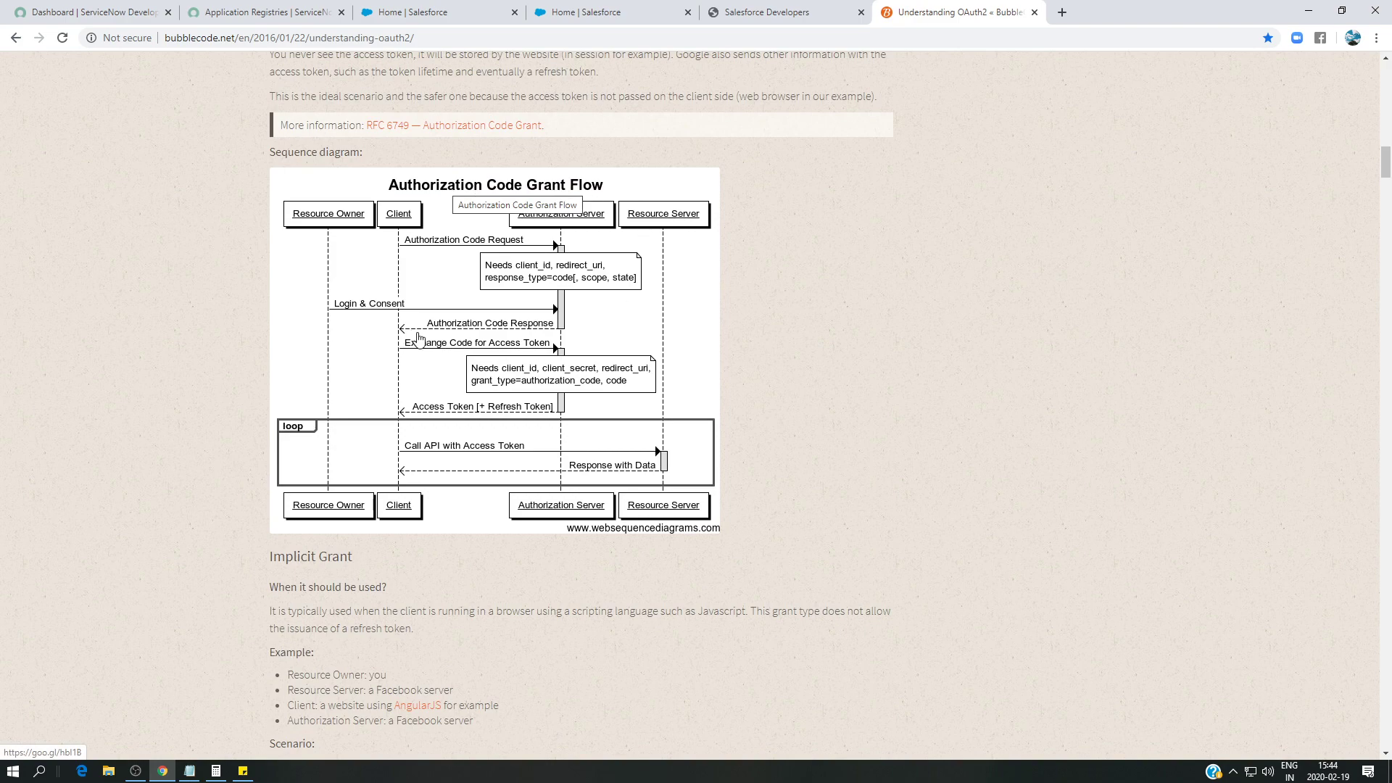
scroll(511, 354, "up", 3)
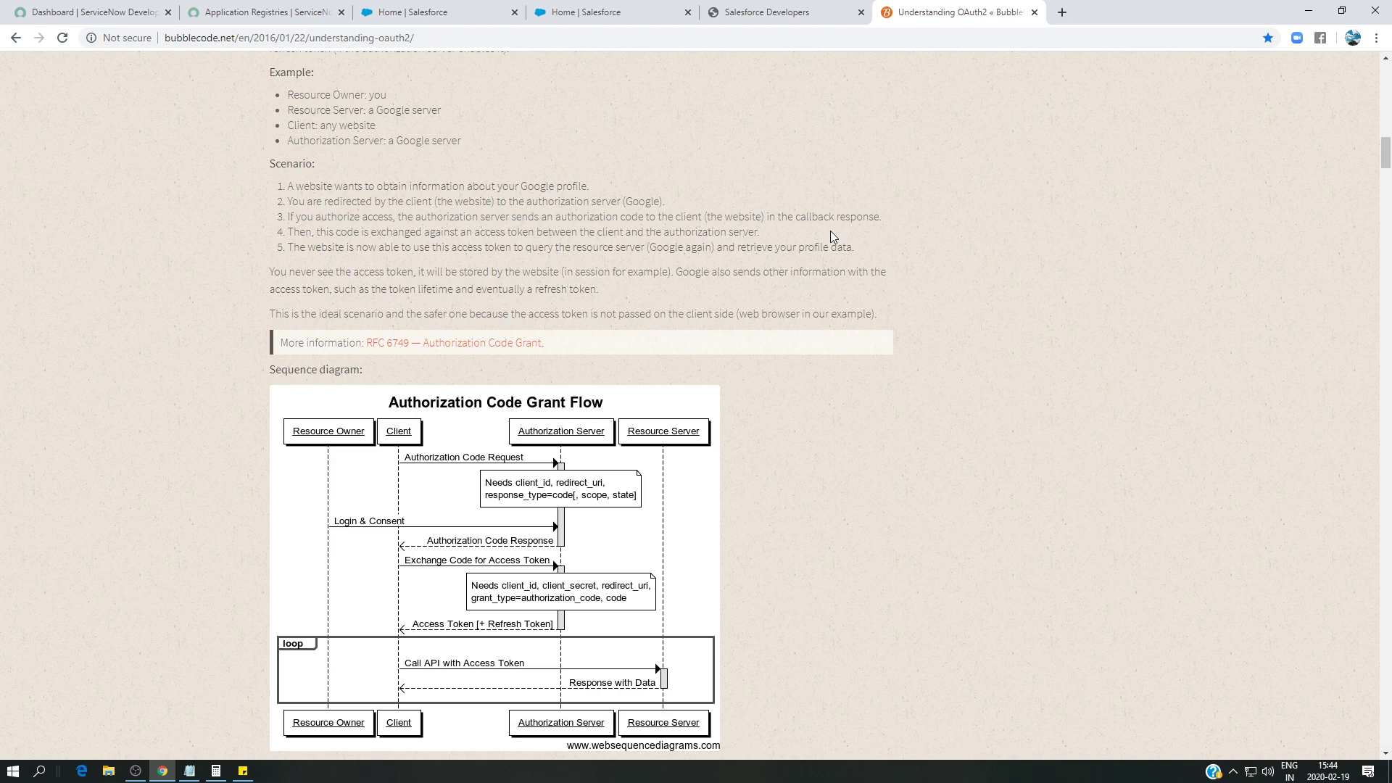
left_click(1035, 12)
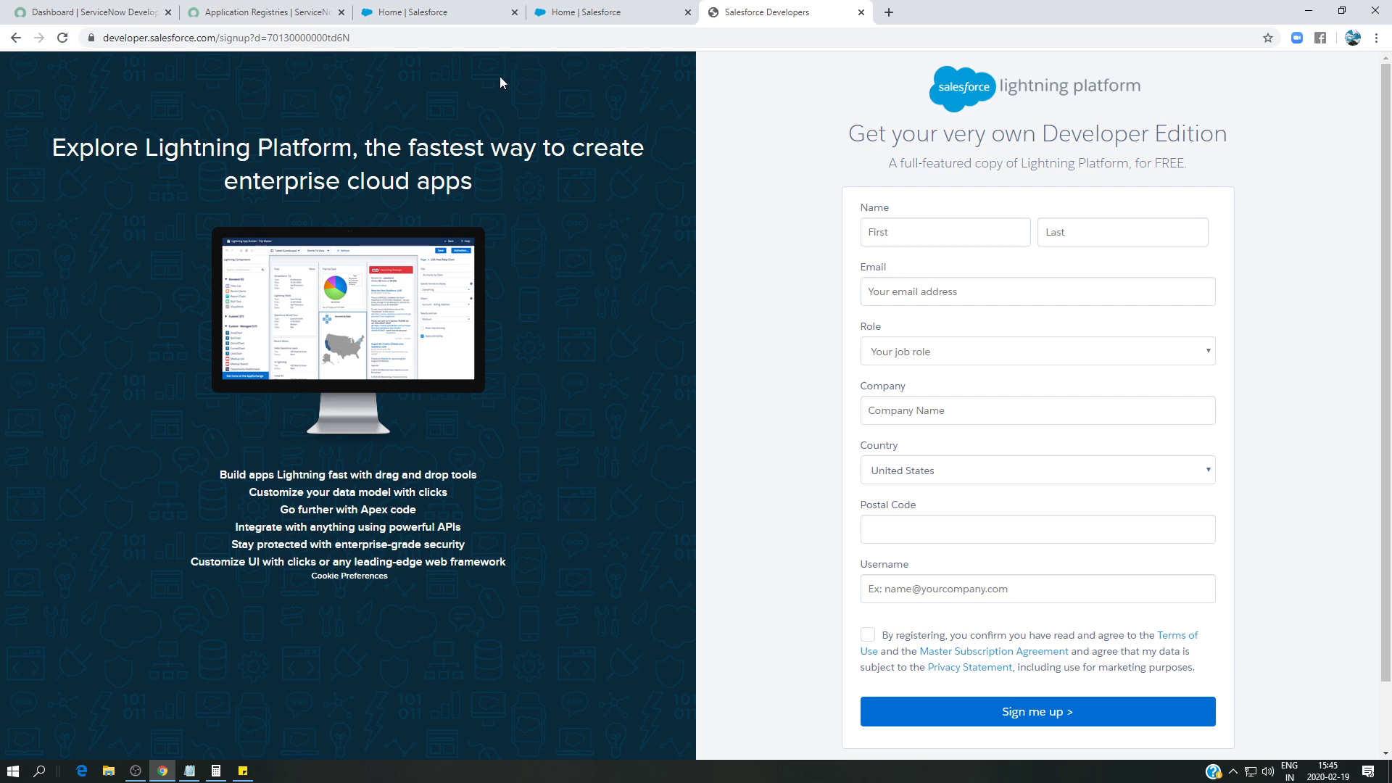
- From the Salesforce home page, open Setup and filter Quick Find by 'app' to reach App Manager
left_click(441, 13)
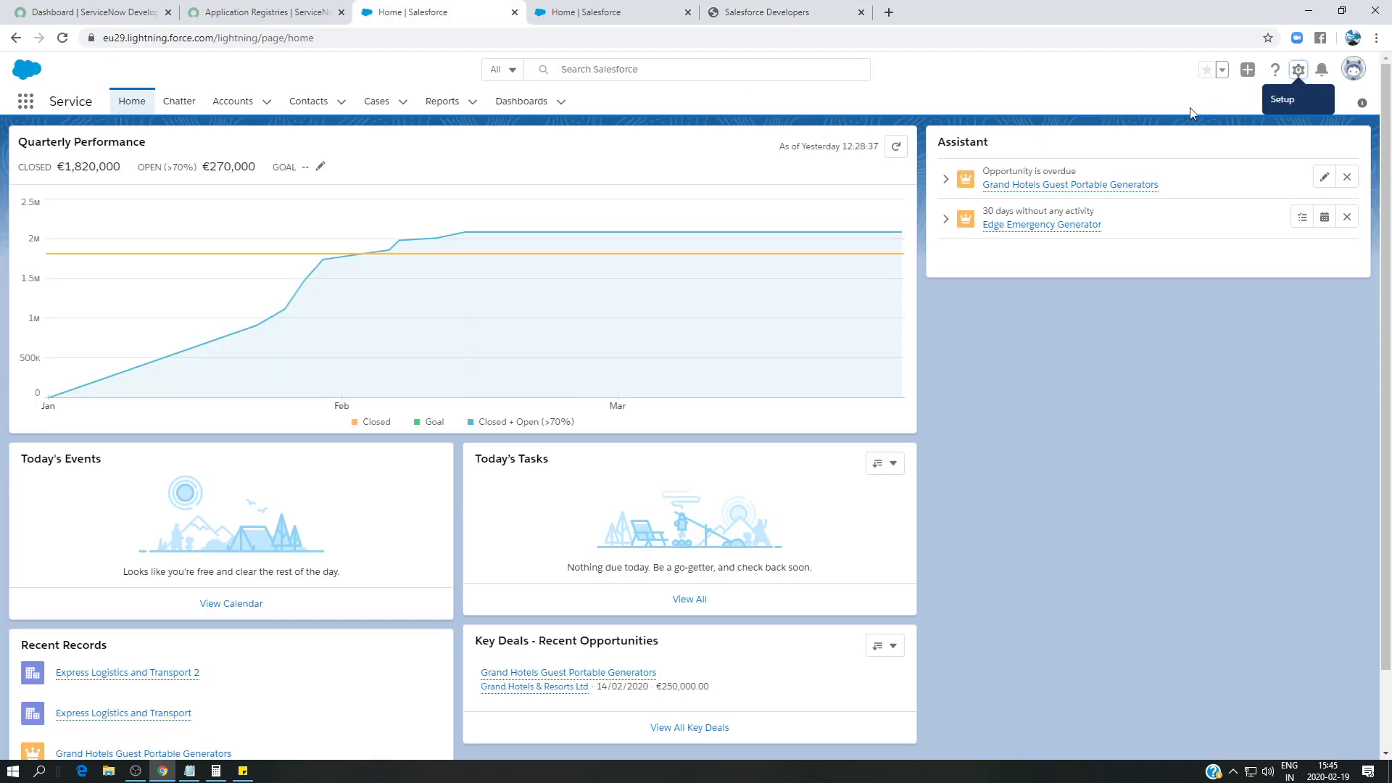
mouse_move(722, 233)
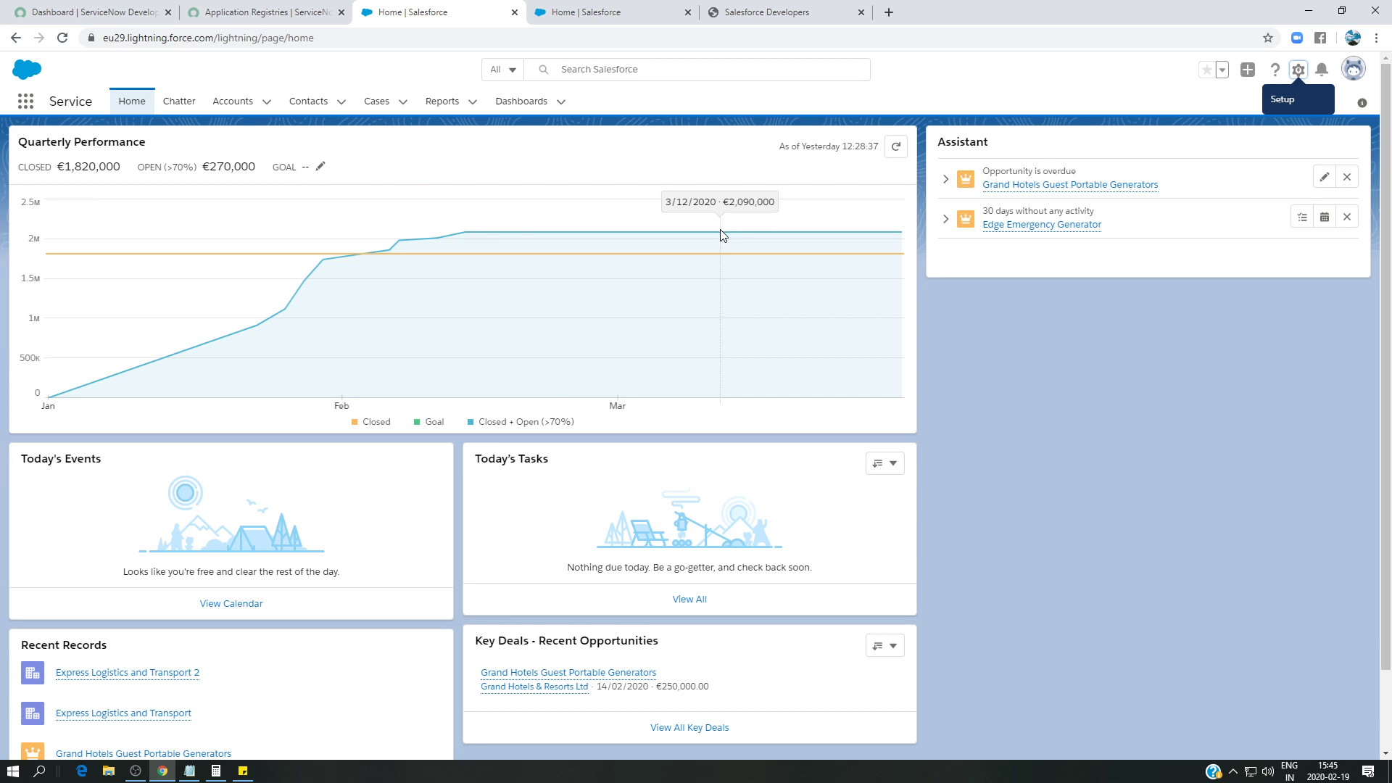
left_click(1299, 72)
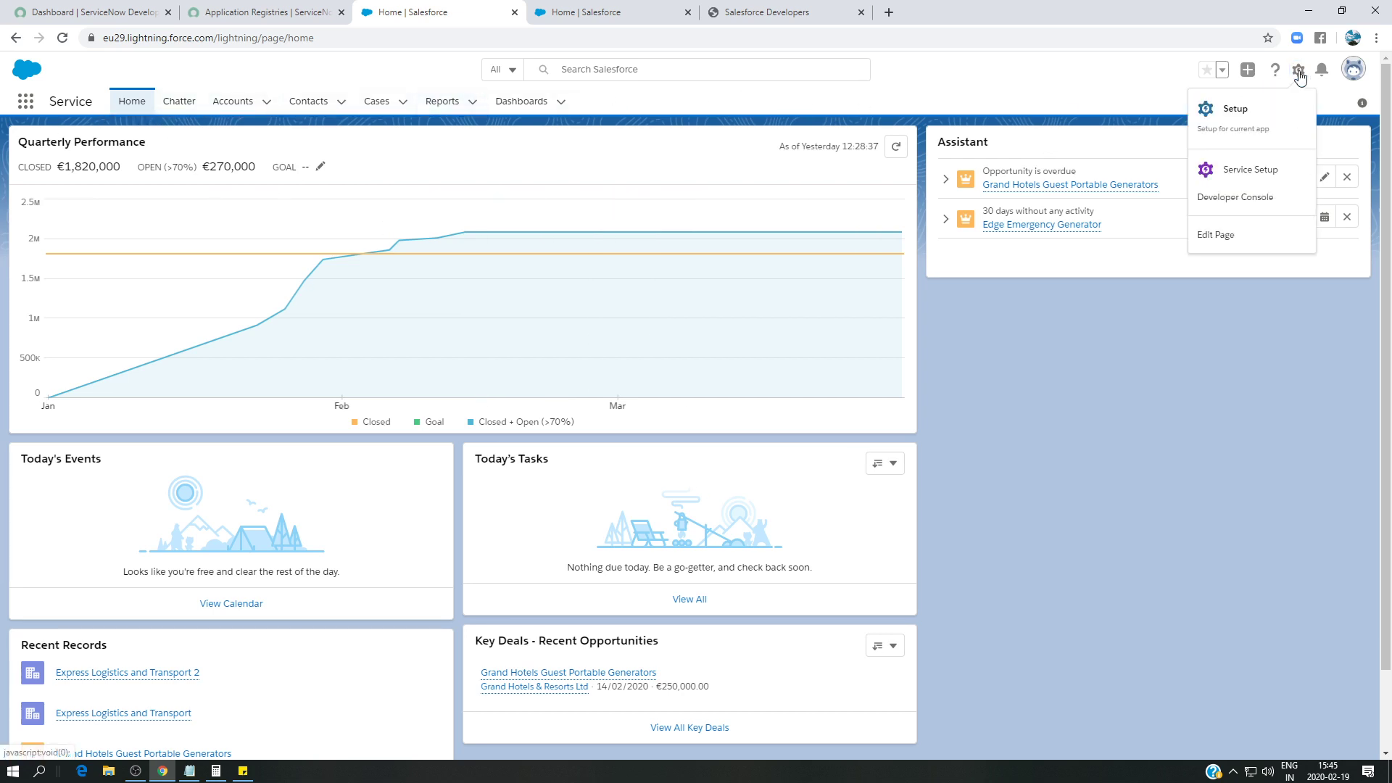
left_click(1235, 110)
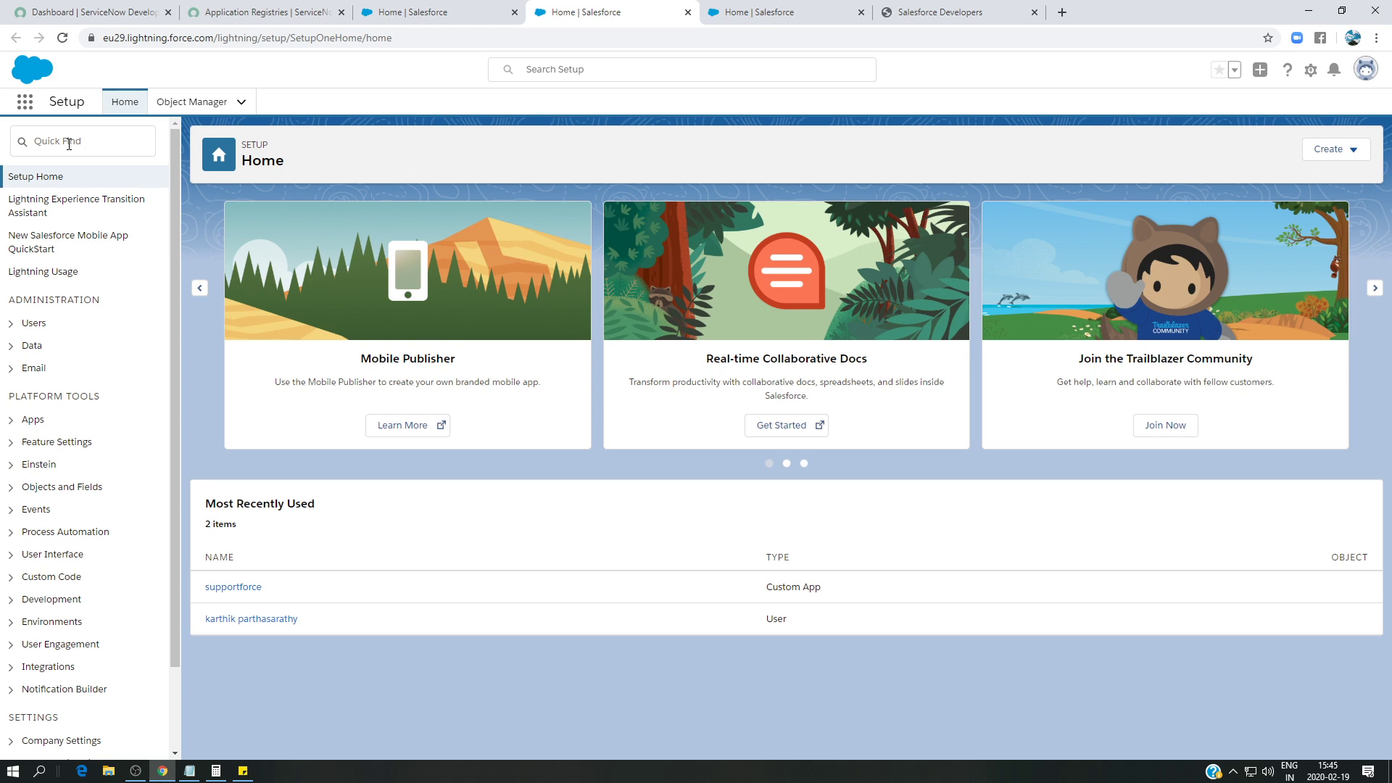
left_click(69, 145)
type("a")
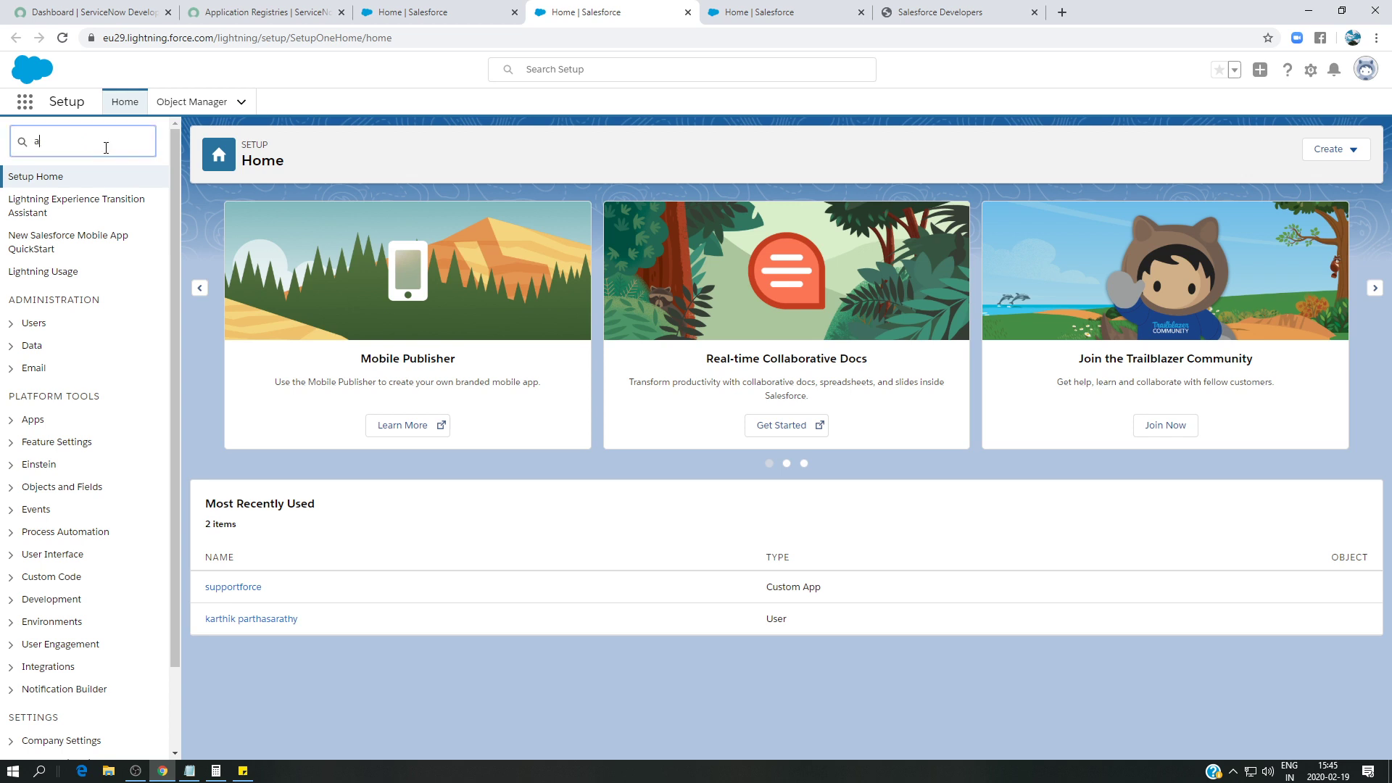
type("pp")
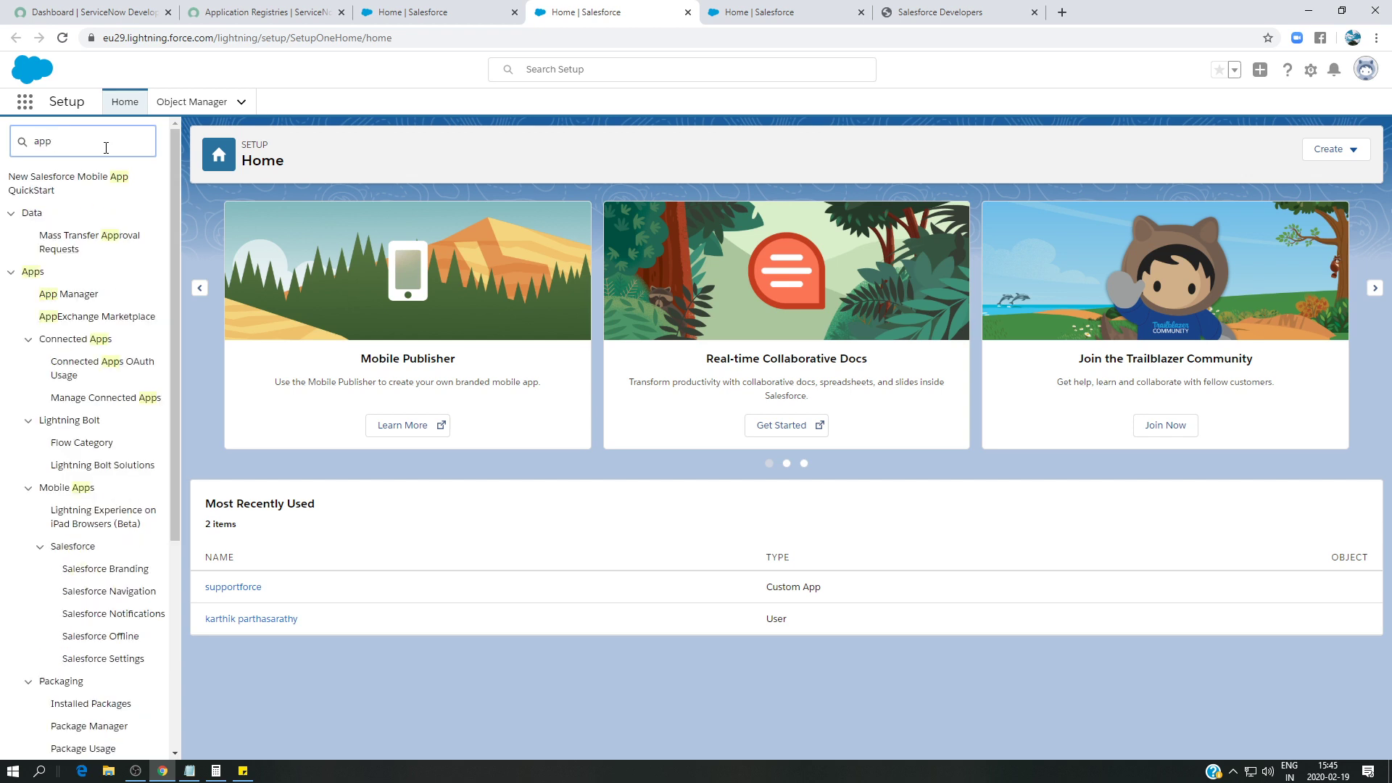
left_click(67, 294)
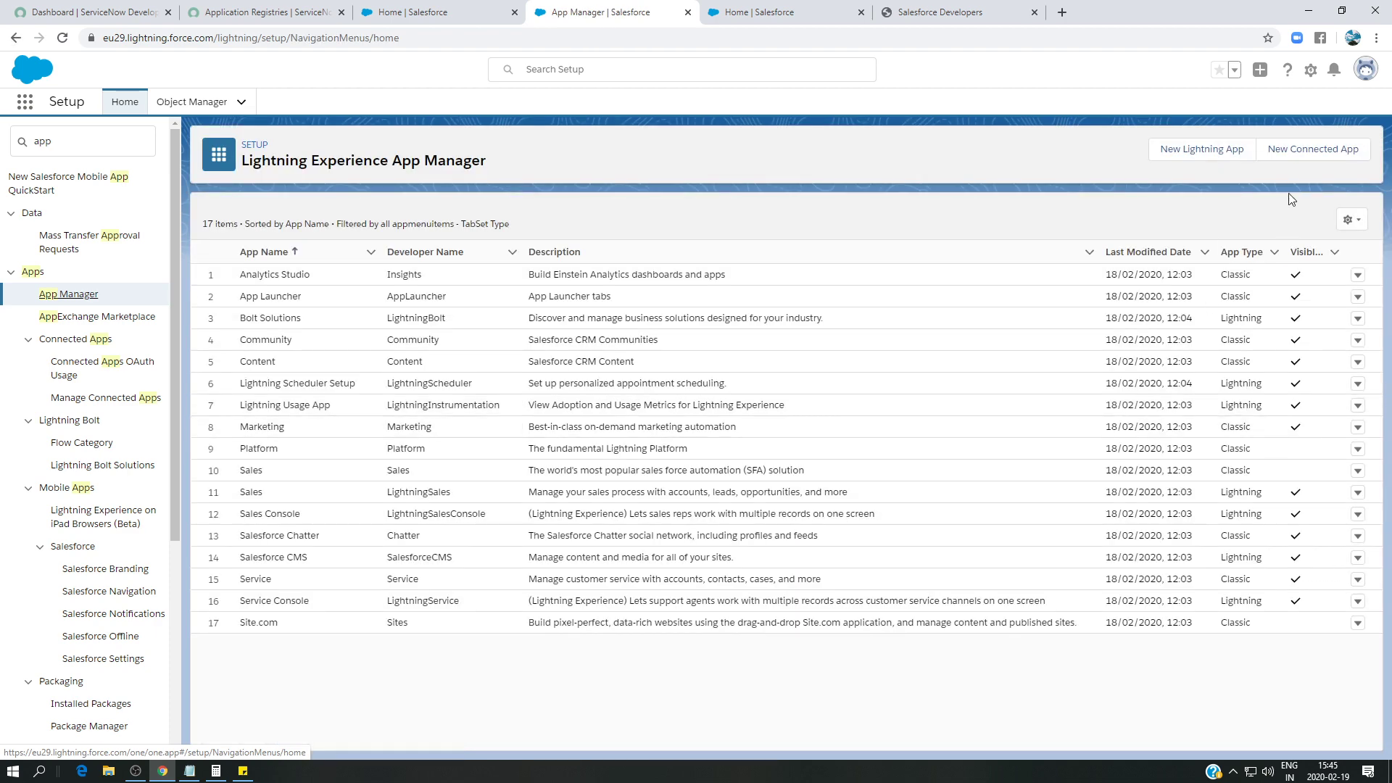
- Create a new connected app 'servicenowapp', enter the contact e-mail, and enable OAuth Settings
left_click(1300, 163)
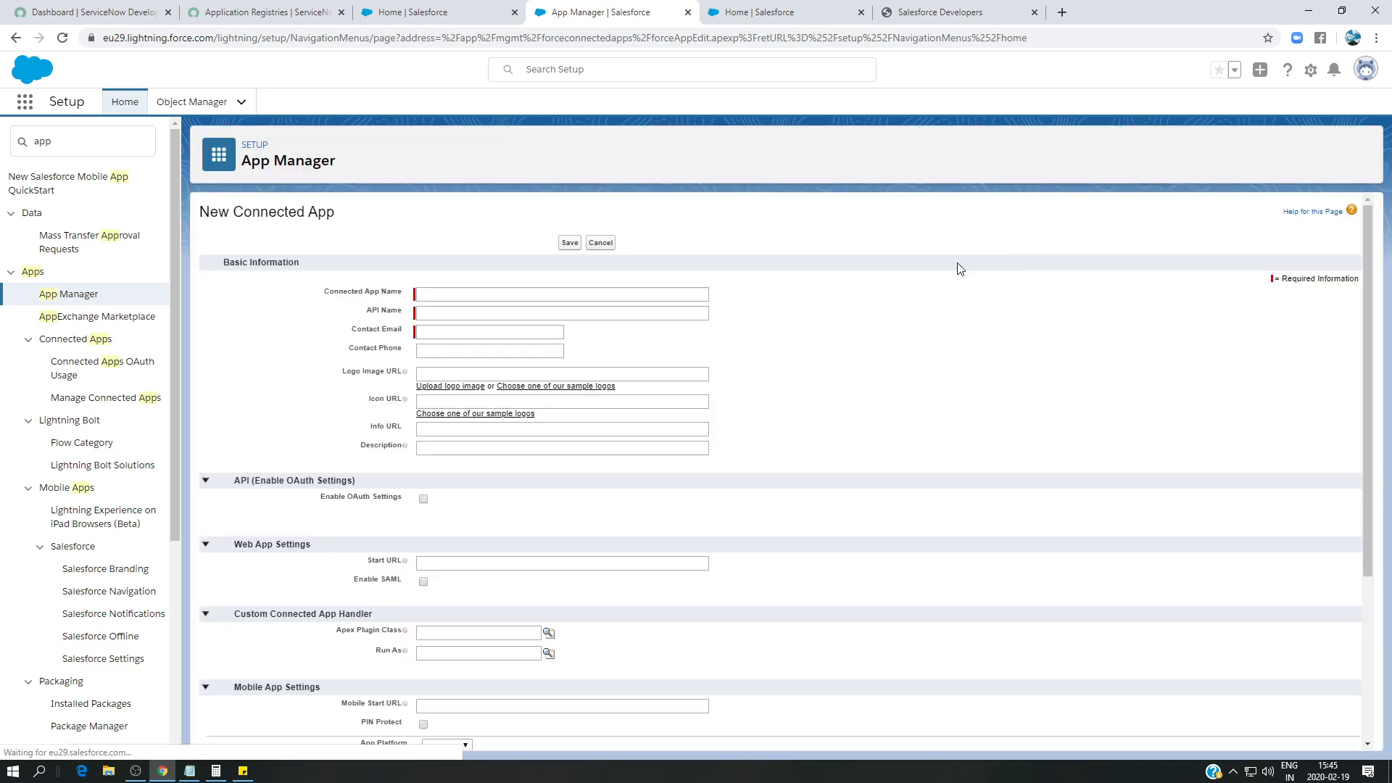
left_click(477, 298)
type("s")
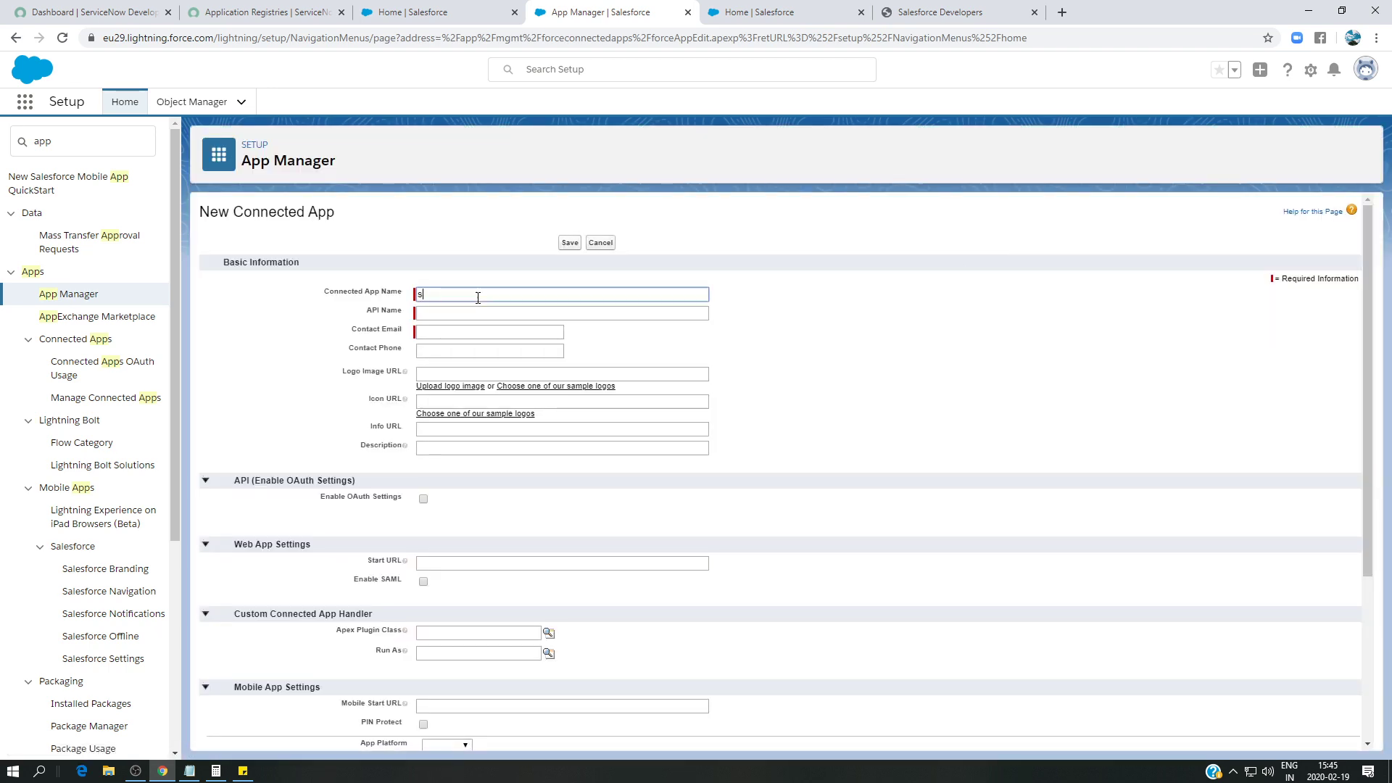
type("ervicenowapp")
left_click(450, 337)
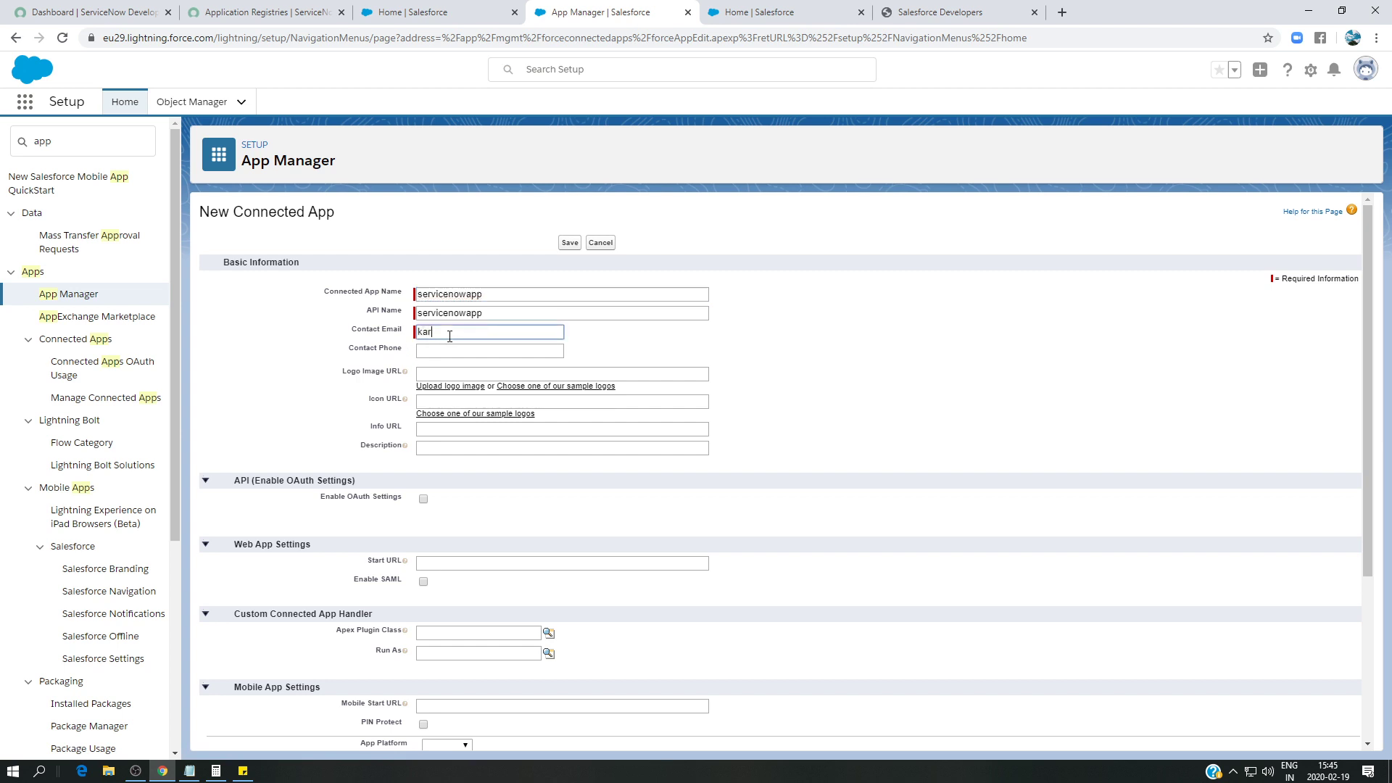
left_click(423, 499)
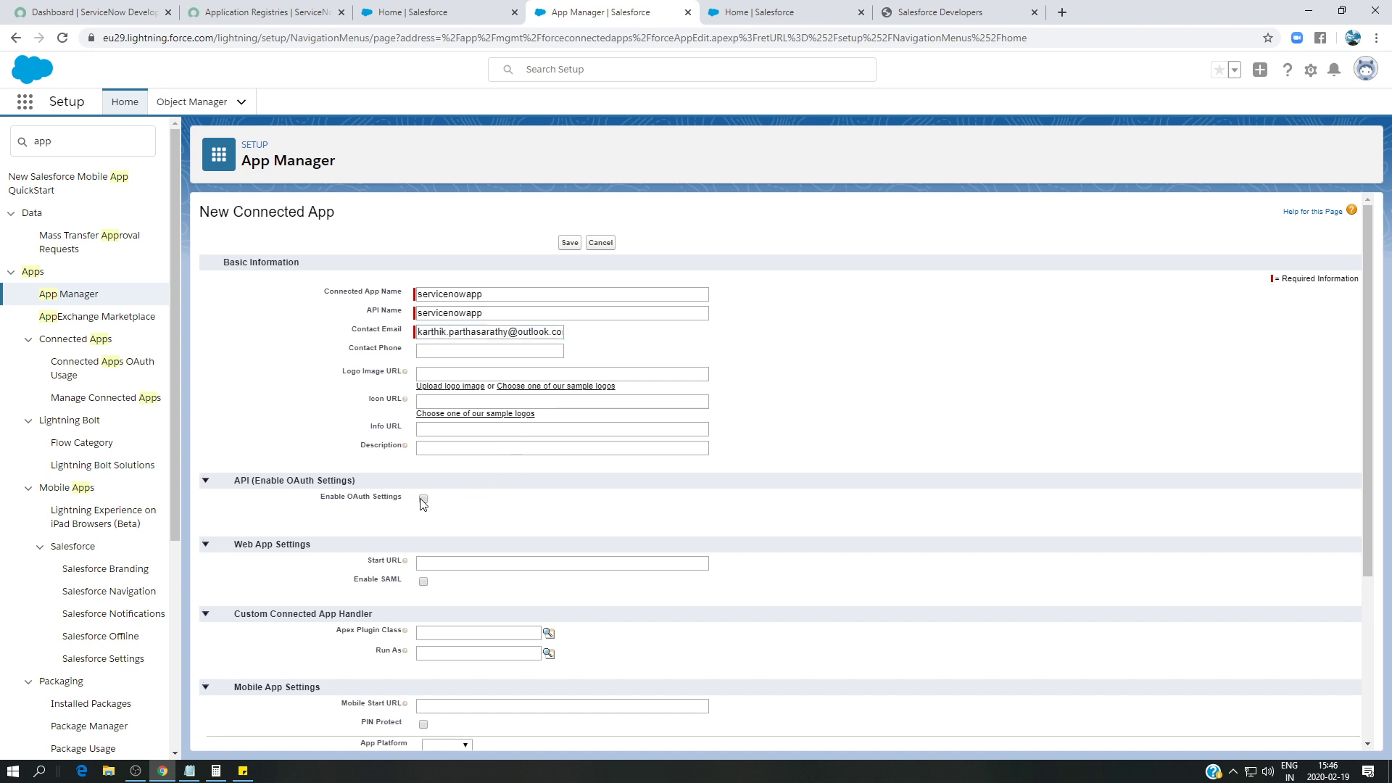
- Set the Callback URL to the ServiceNow oauth_redirect.do address copied from Sticky Notes
scroll(580, 493, "down", 3)
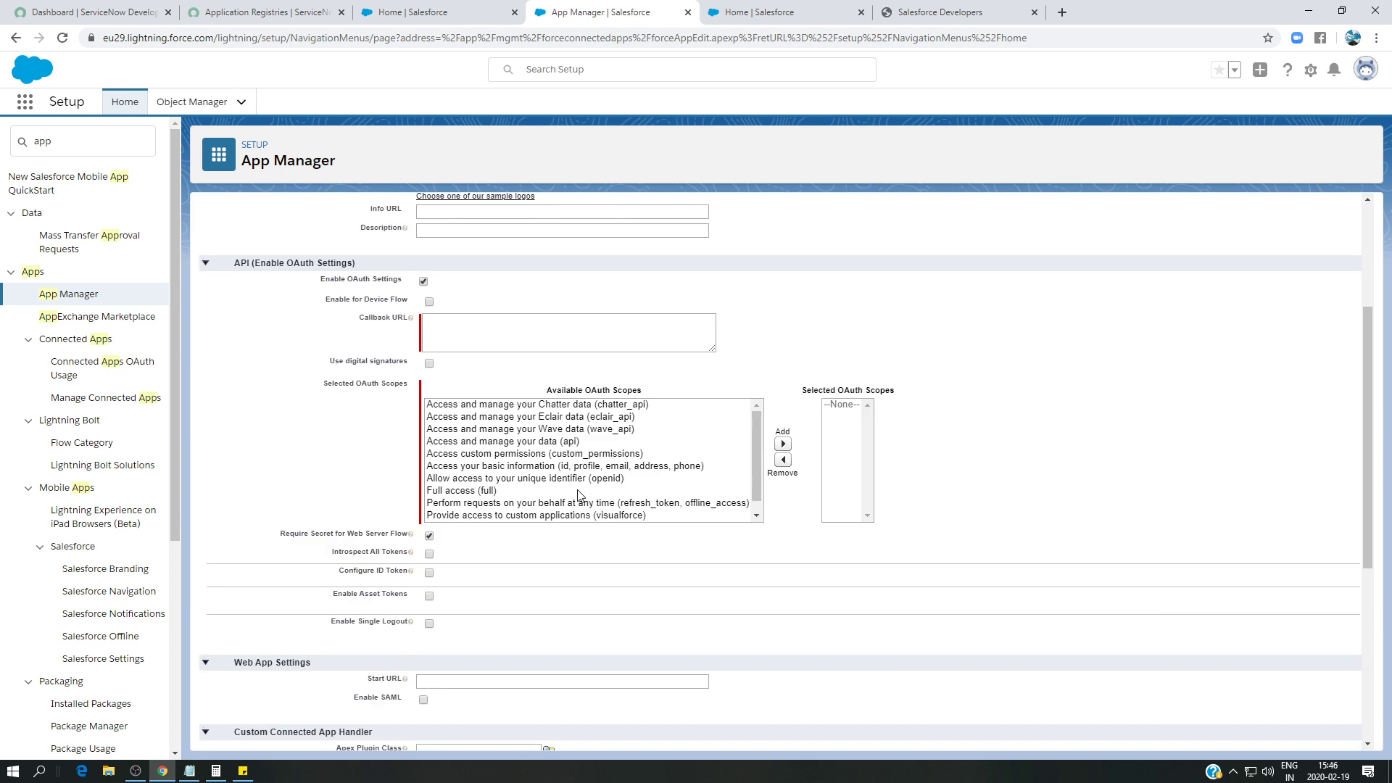
left_click(437, 322)
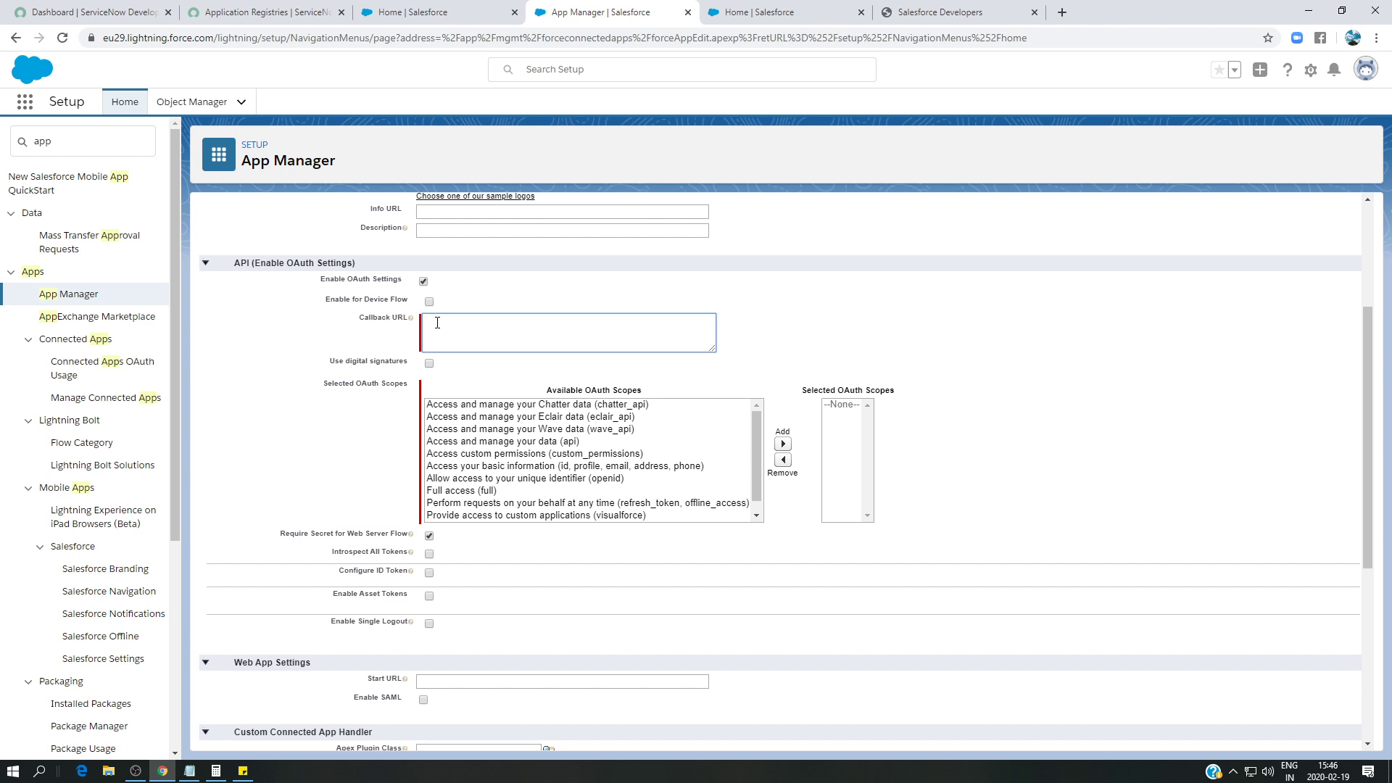
left_click(243, 770)
left_click_drag(1145, 283, 928, 268)
key("ctrl+c")
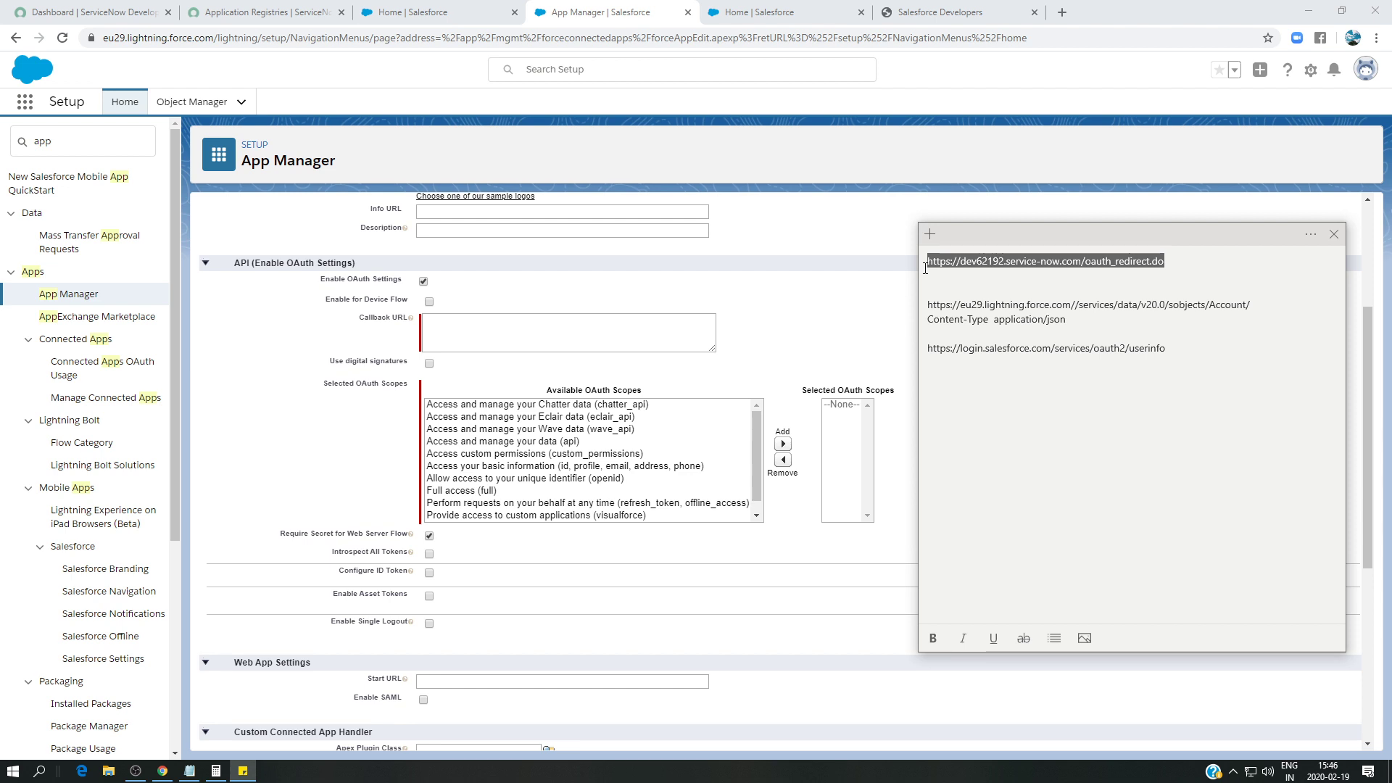
left_click(524, 332)
key("ctrl+v")
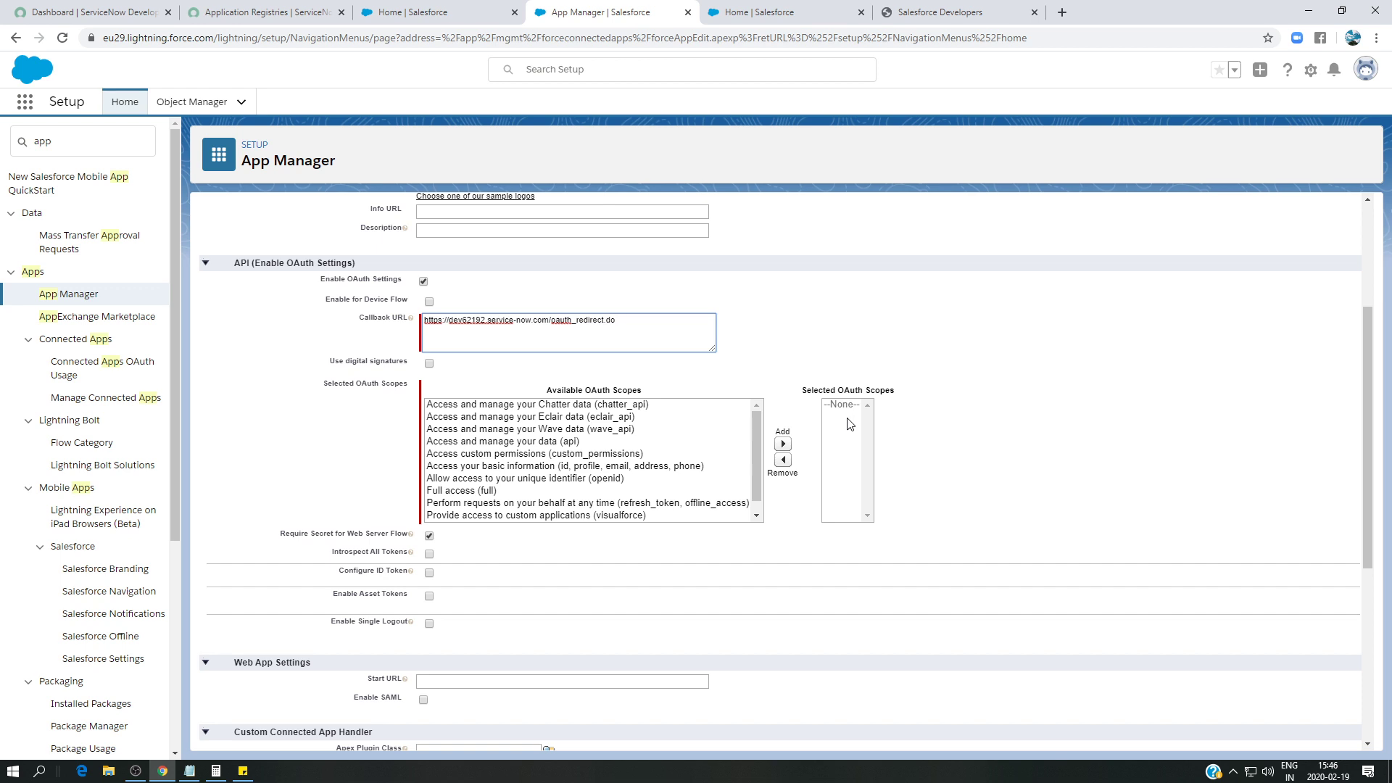
- Add all available OAuth scopes to the selected list and save the connected app
left_click(596, 408)
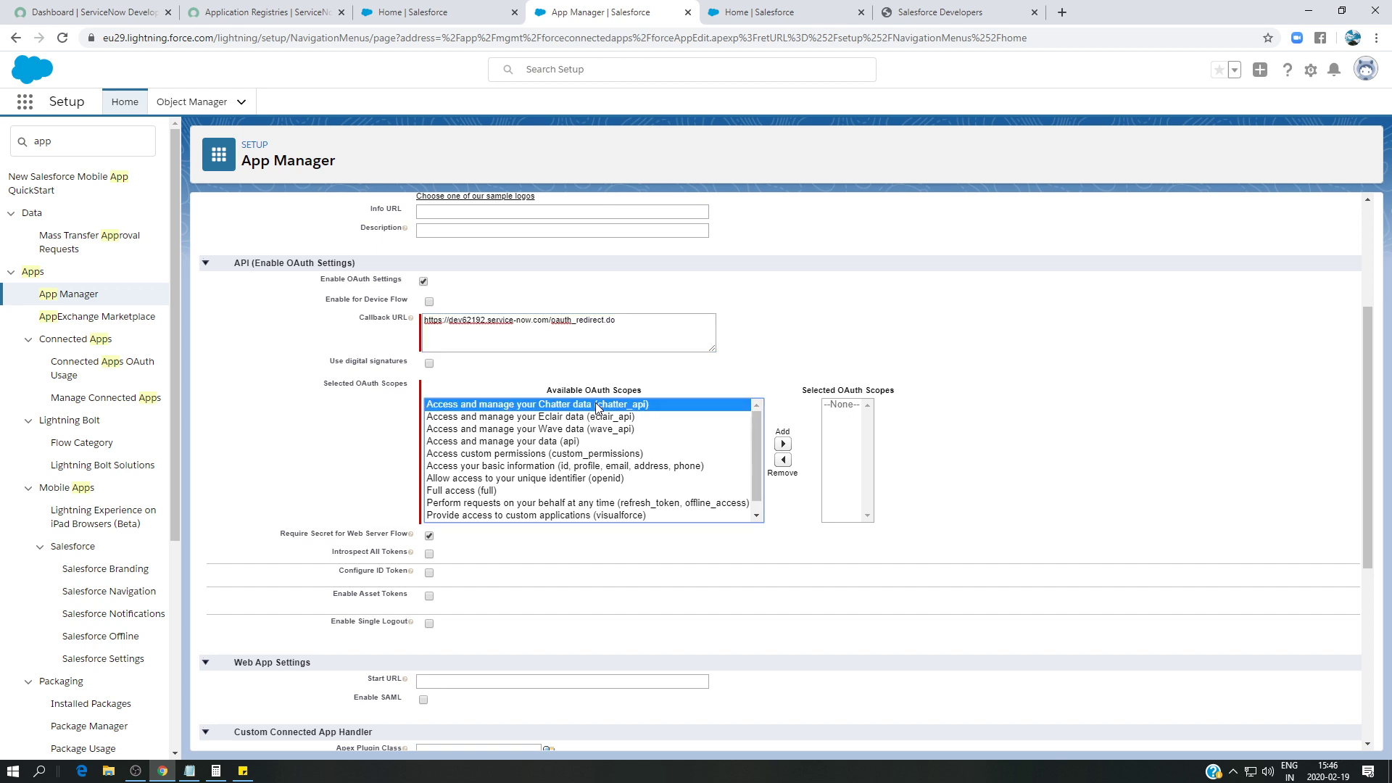
left_click(620, 516, "shift")
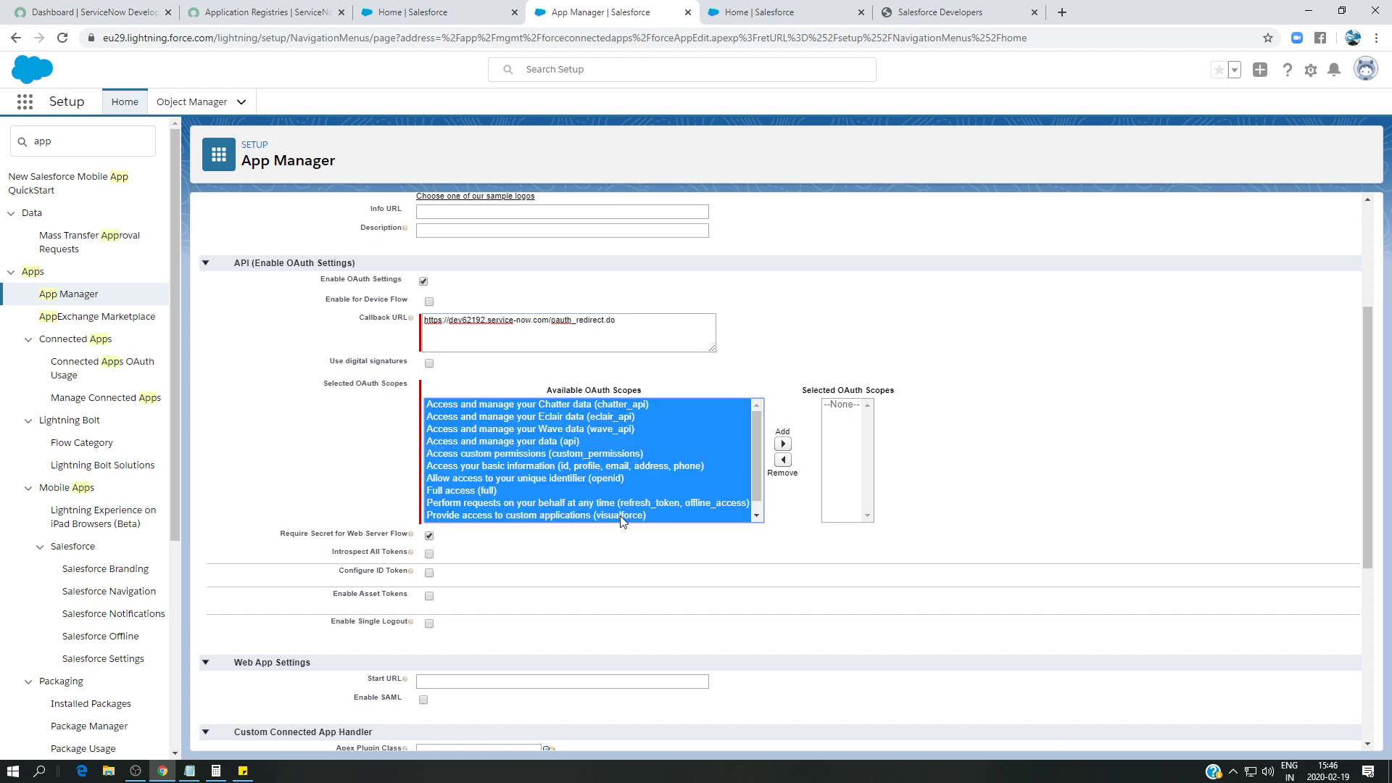
scroll(757, 453, "down", 1)
left_click(622, 515, "shift")
left_click(783, 444)
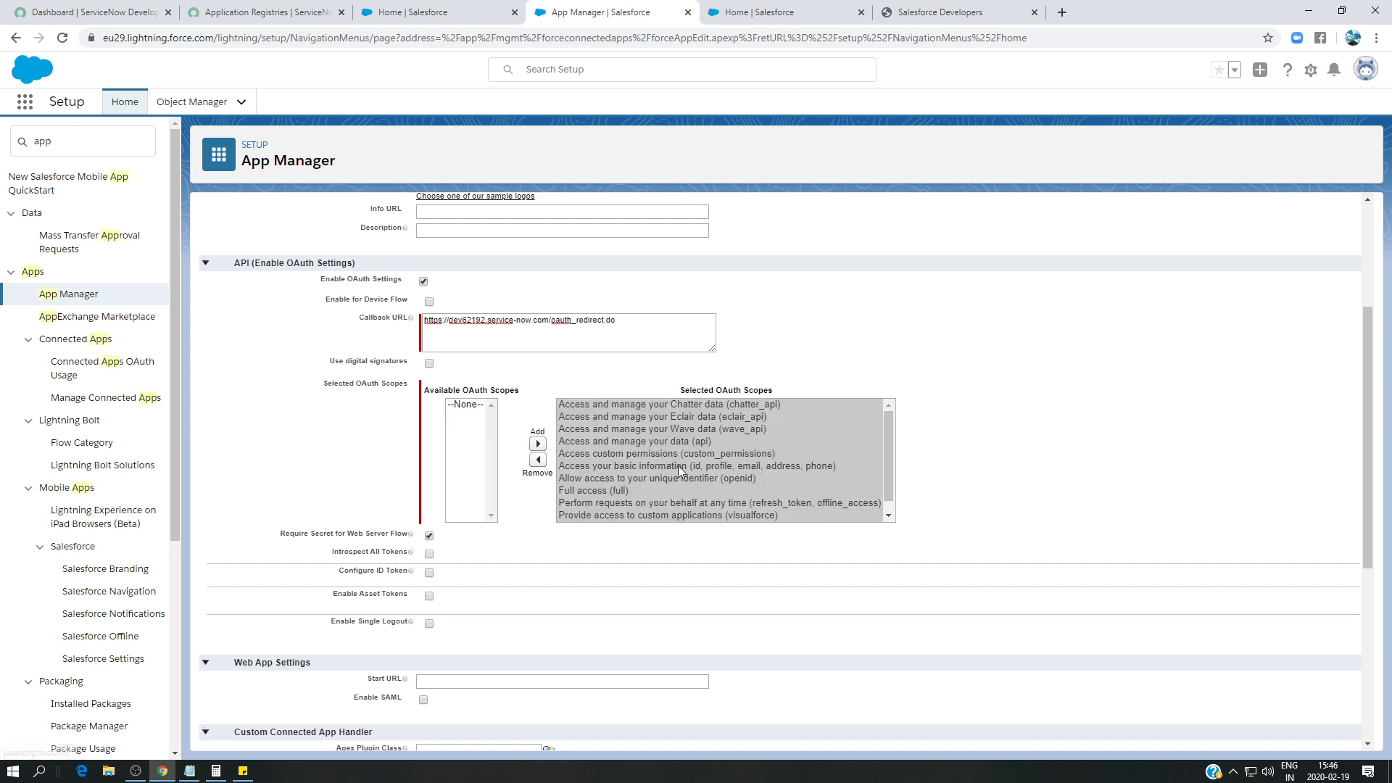
scroll(566, 473, "down", 1)
scroll(961, 455, "up", 1)
scroll(961, 454, "up", 2)
scroll(958, 444, "down", 2)
scroll(960, 435, "up", 2)
left_click(569, 244)
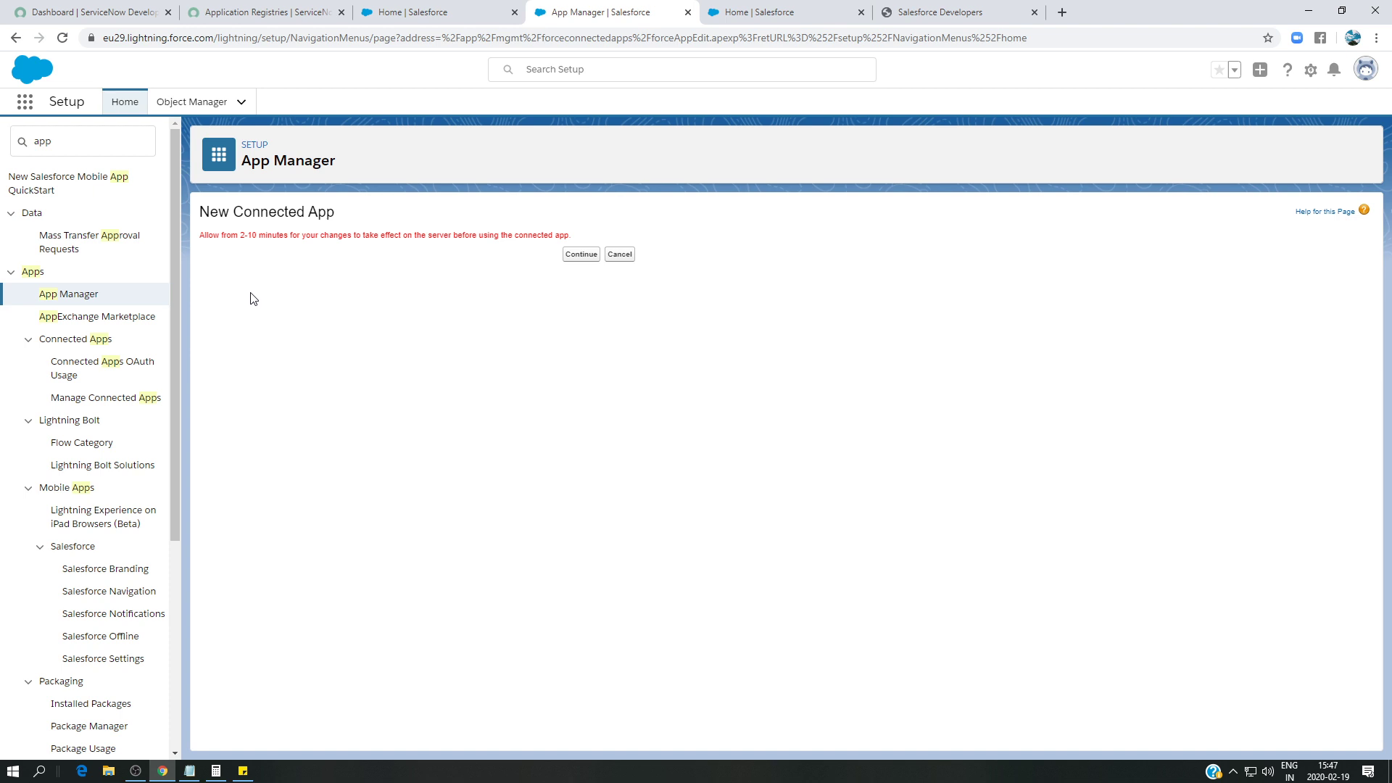
- Continue past the propagation notice to view servicenowapp's Consumer Key and OAuth settings
left_click(588, 255)
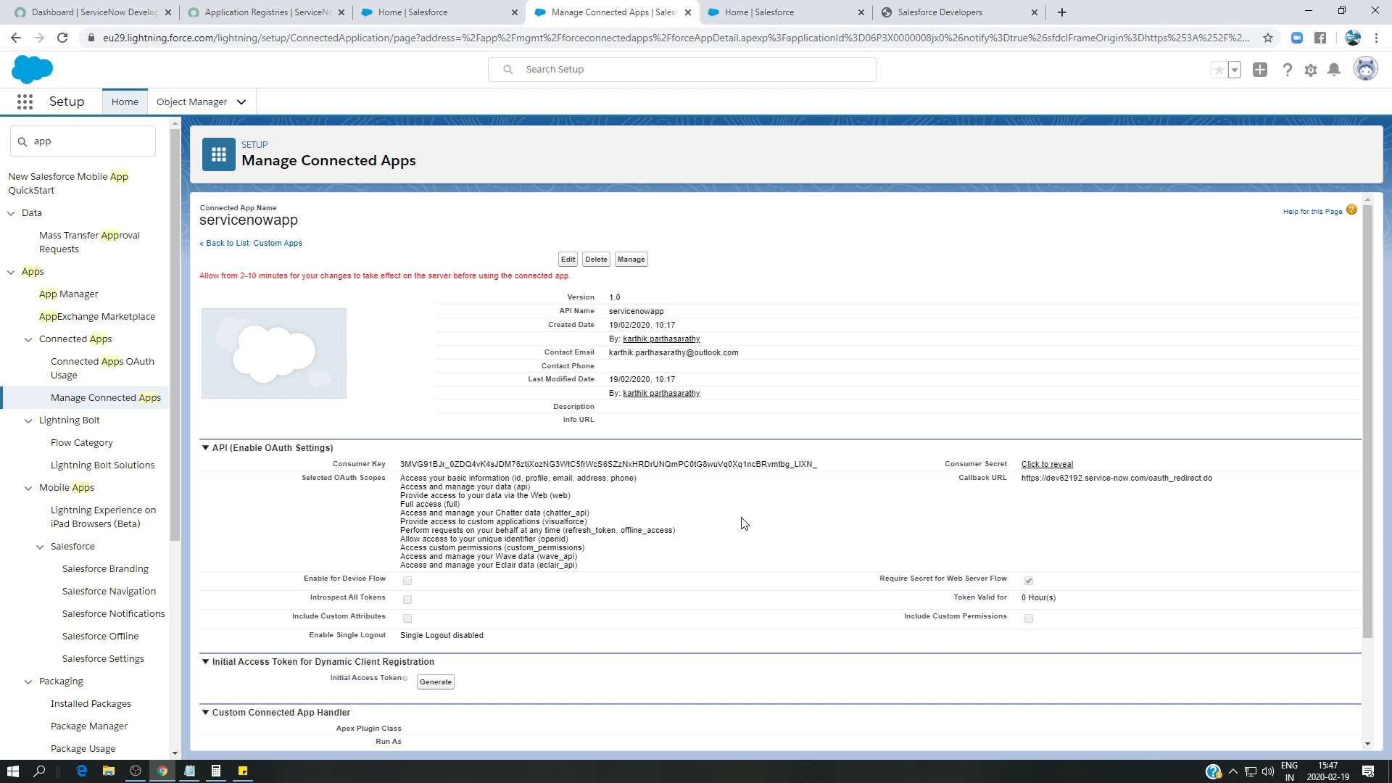
scroll(744, 522, "down", 1)
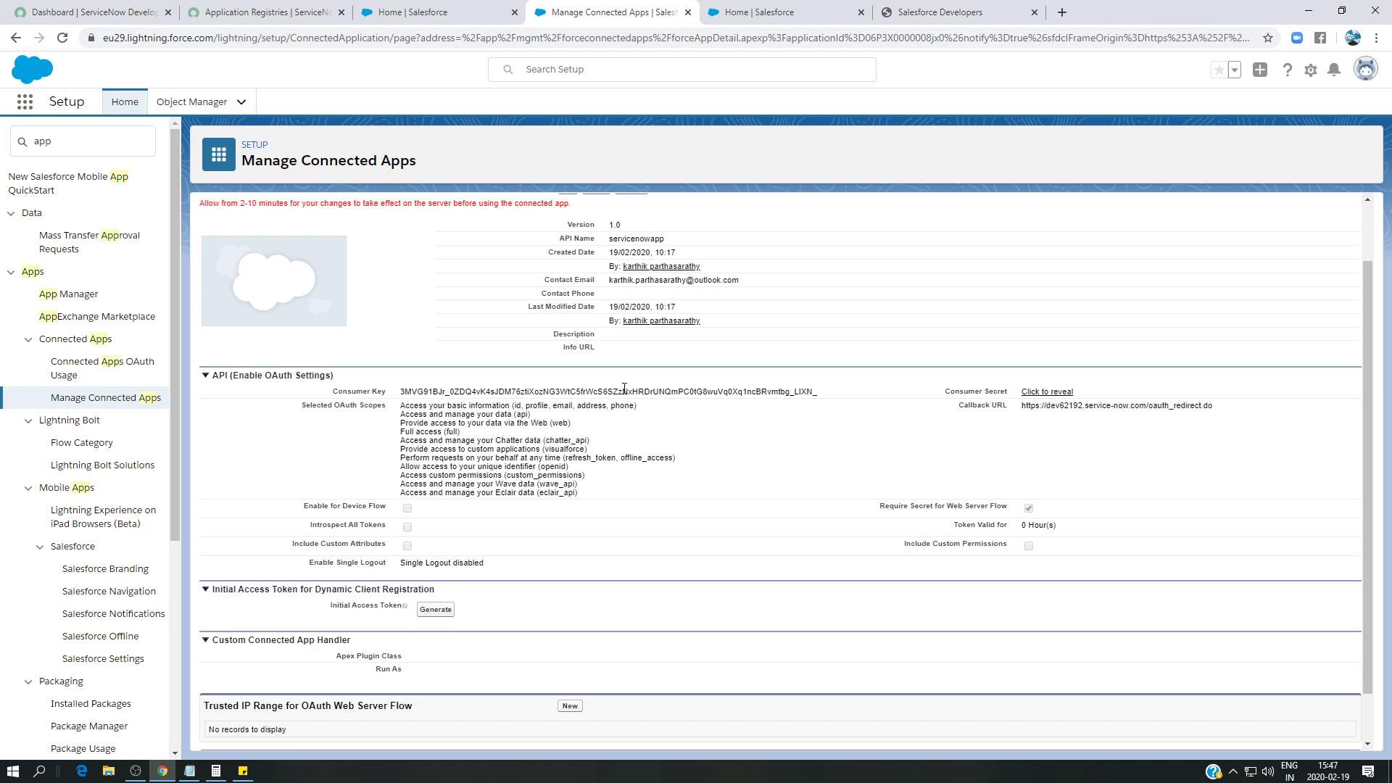
- Sign back in to ServiceNow on the Application Registries tab with the user name and password
left_click(262, 12)
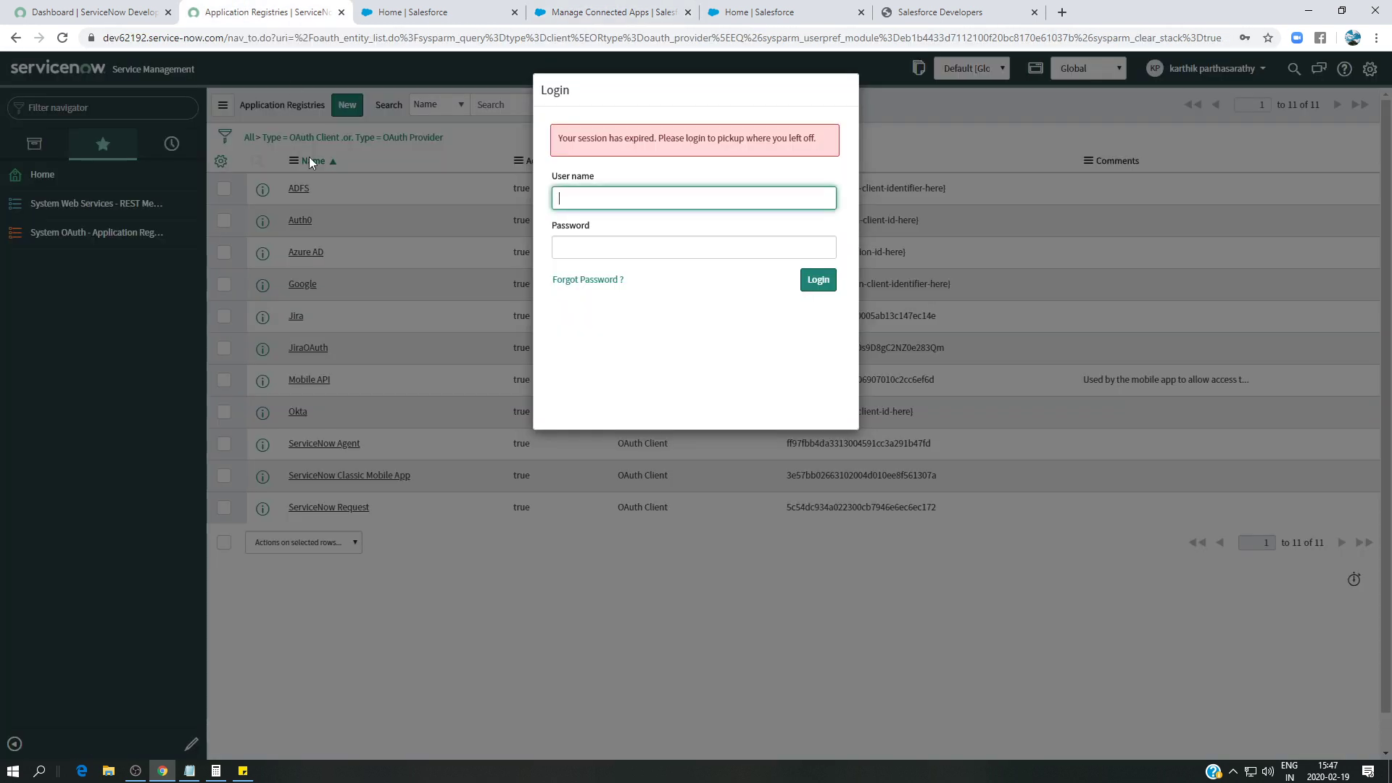
left_click(581, 200)
type("code365")
left_click(589, 249)
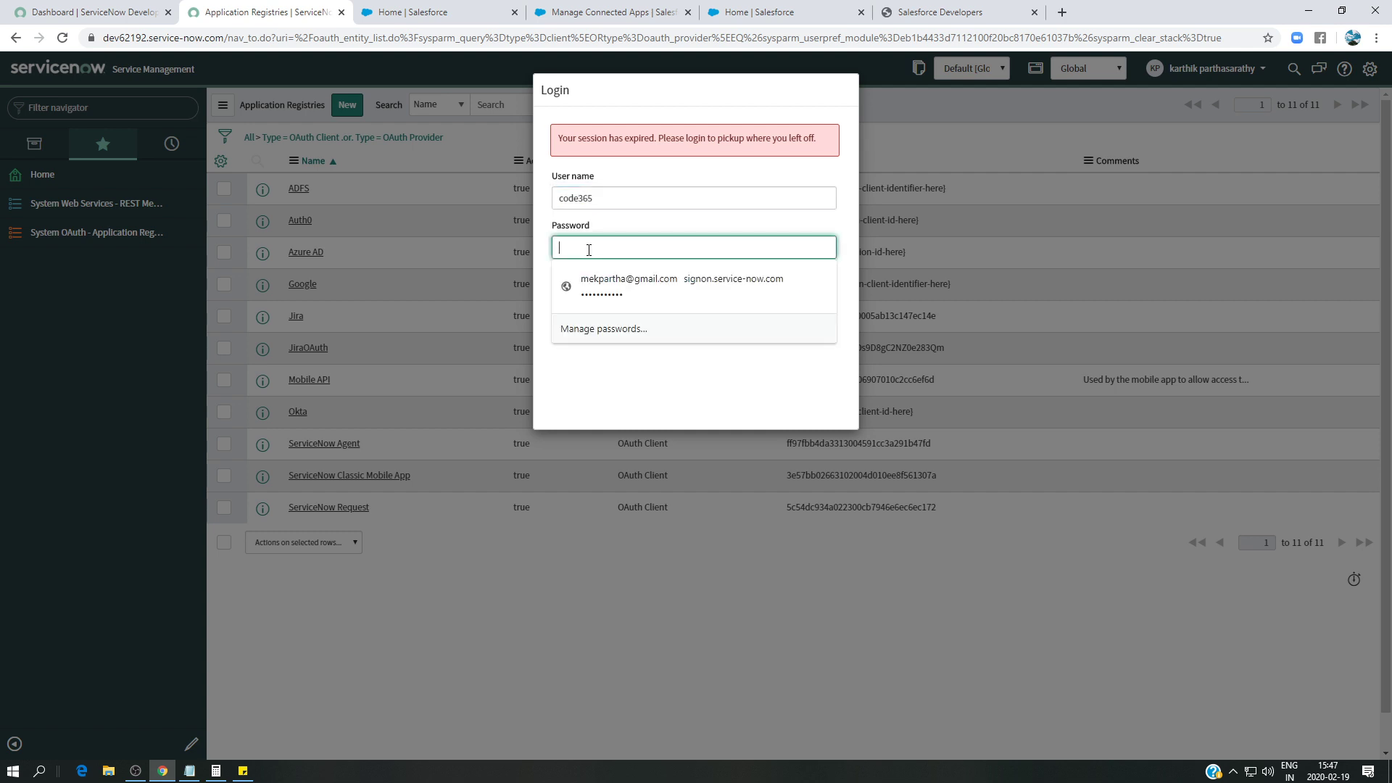
type("***")
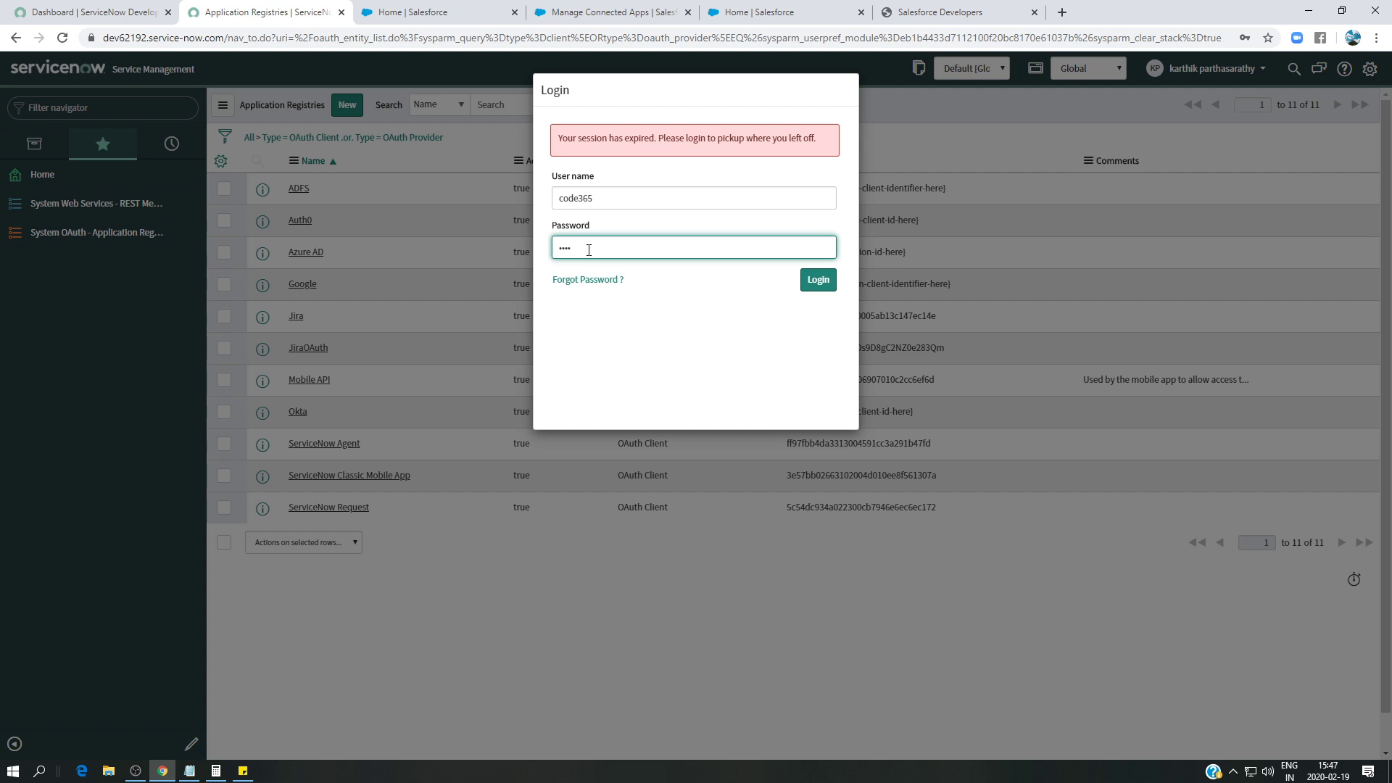
left_click(804, 283)
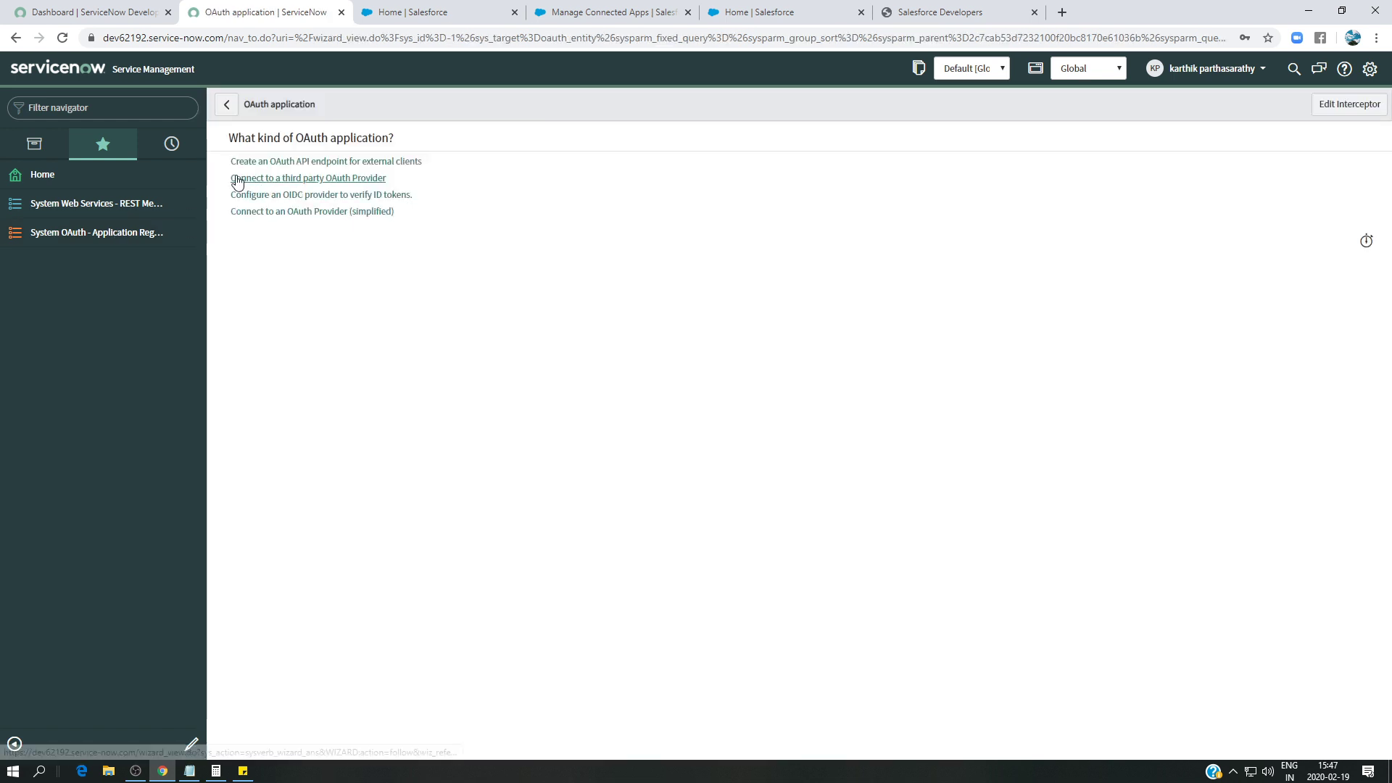
- Start a third-party OAuth provider named 'Salesforce OAuth' and select servicenowapp's Consumer Key in Salesforce
left_click(320, 183)
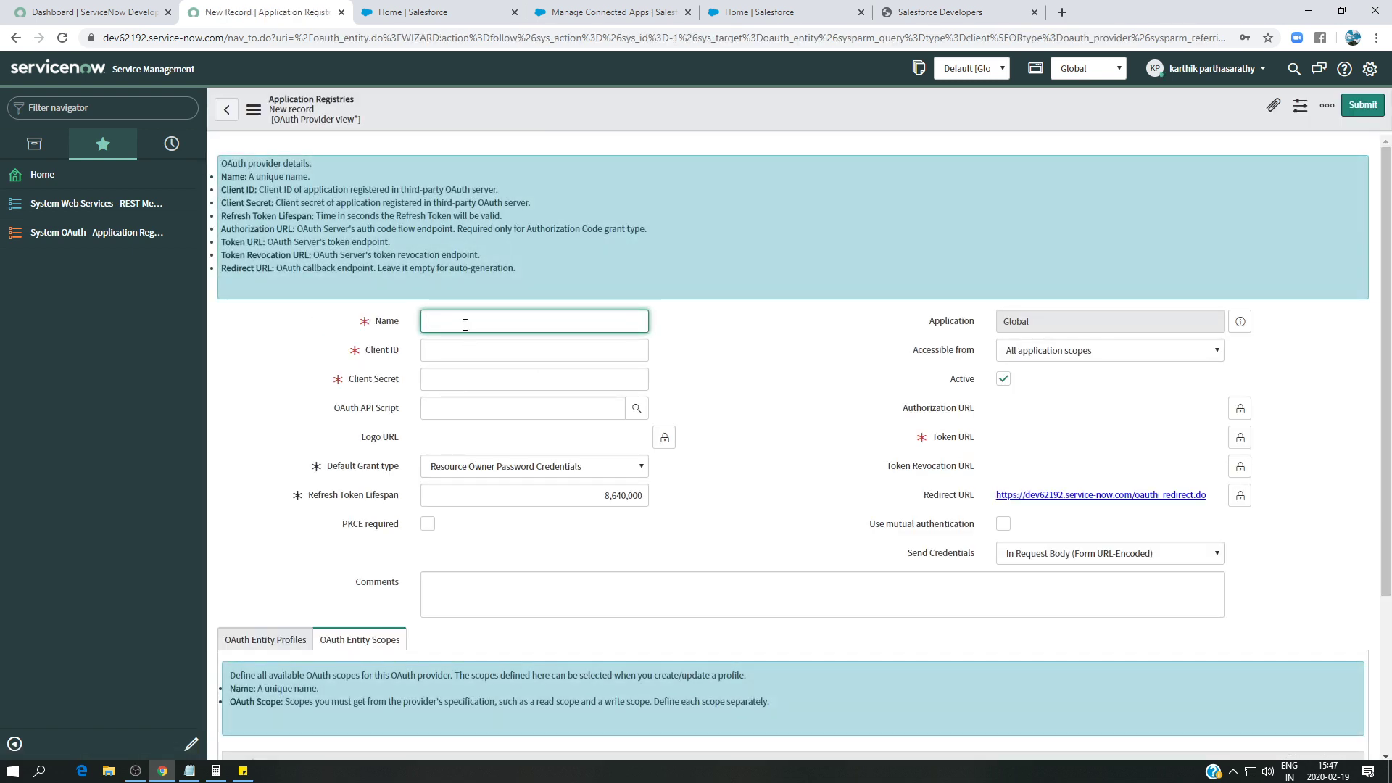
type("Salesforce OAuth")
left_click(487, 350)
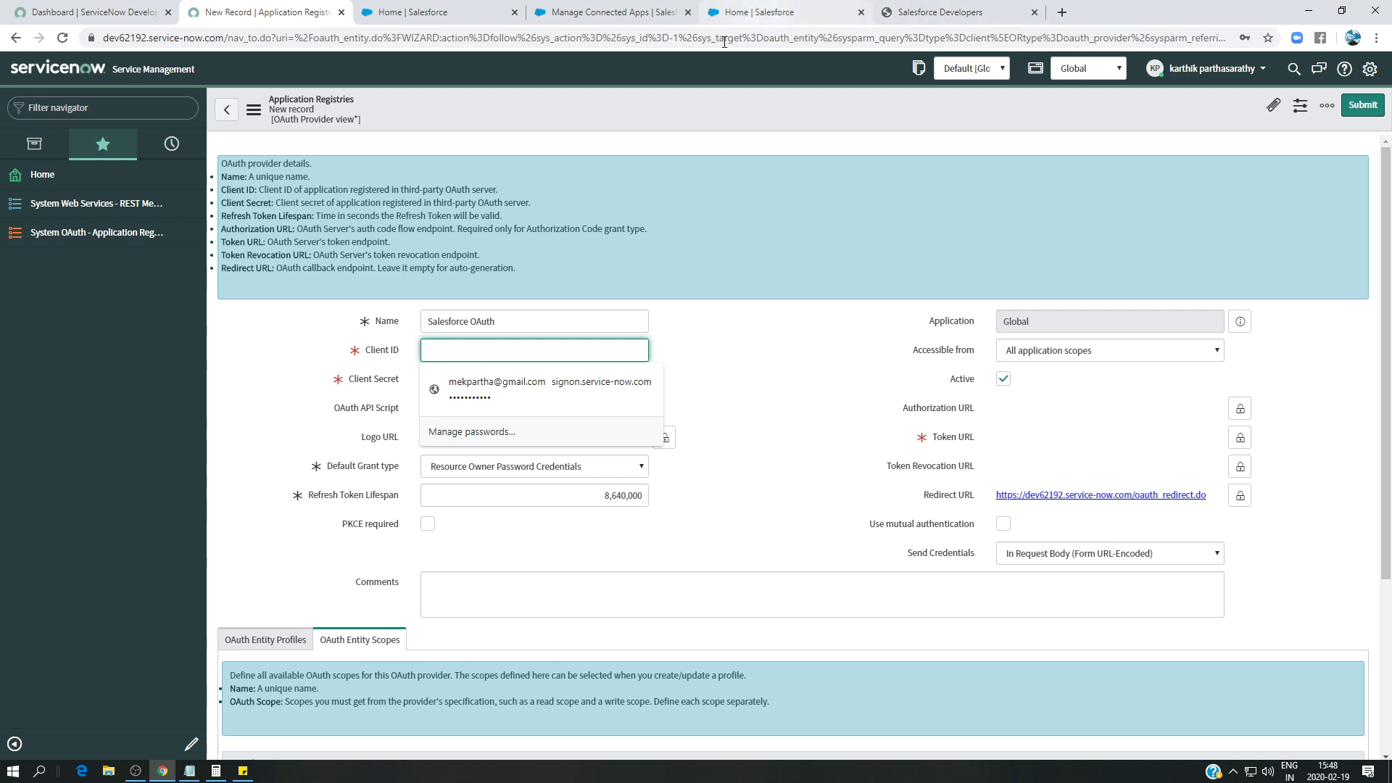
left_click(609, 13)
double_click(599, 390)
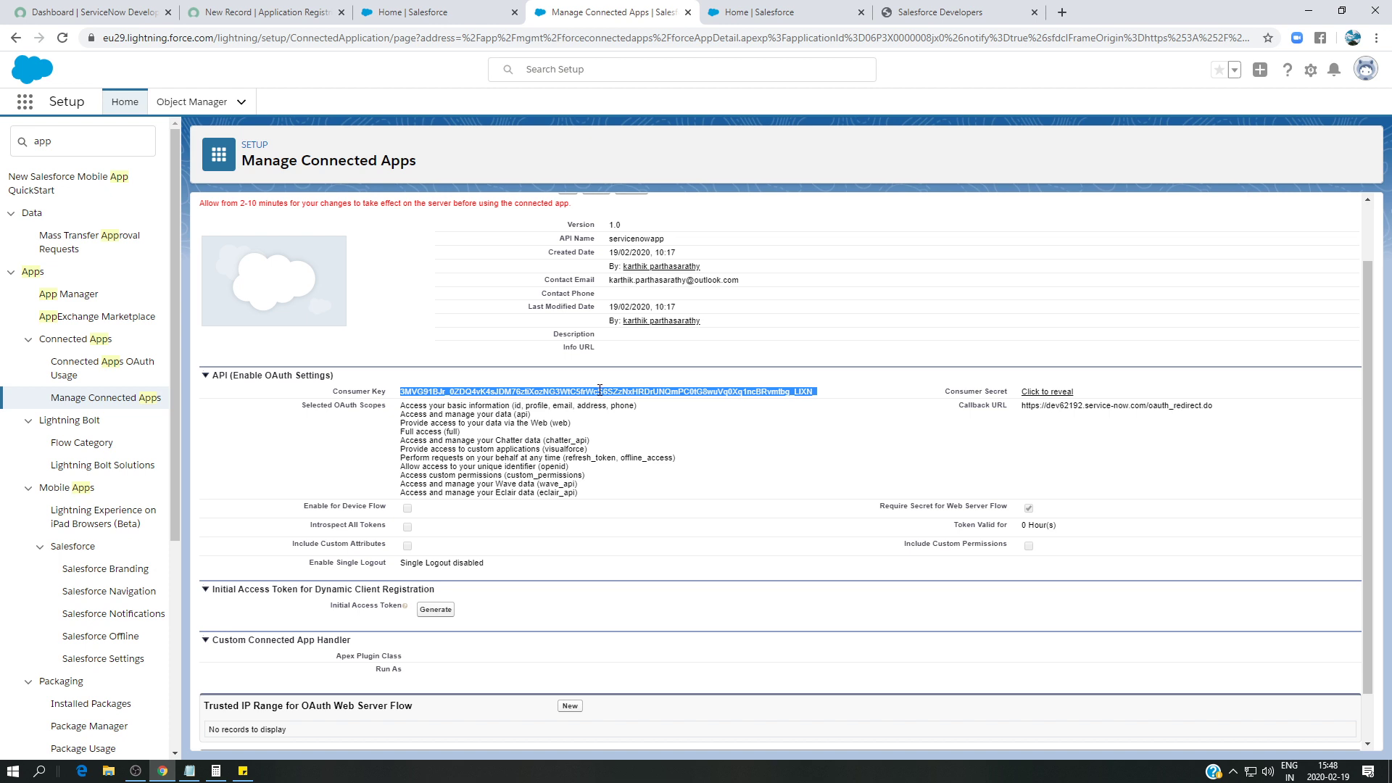
- Paste the Consumer Key into the Salesforce OAuth record's Client ID field
left_click(300, 13)
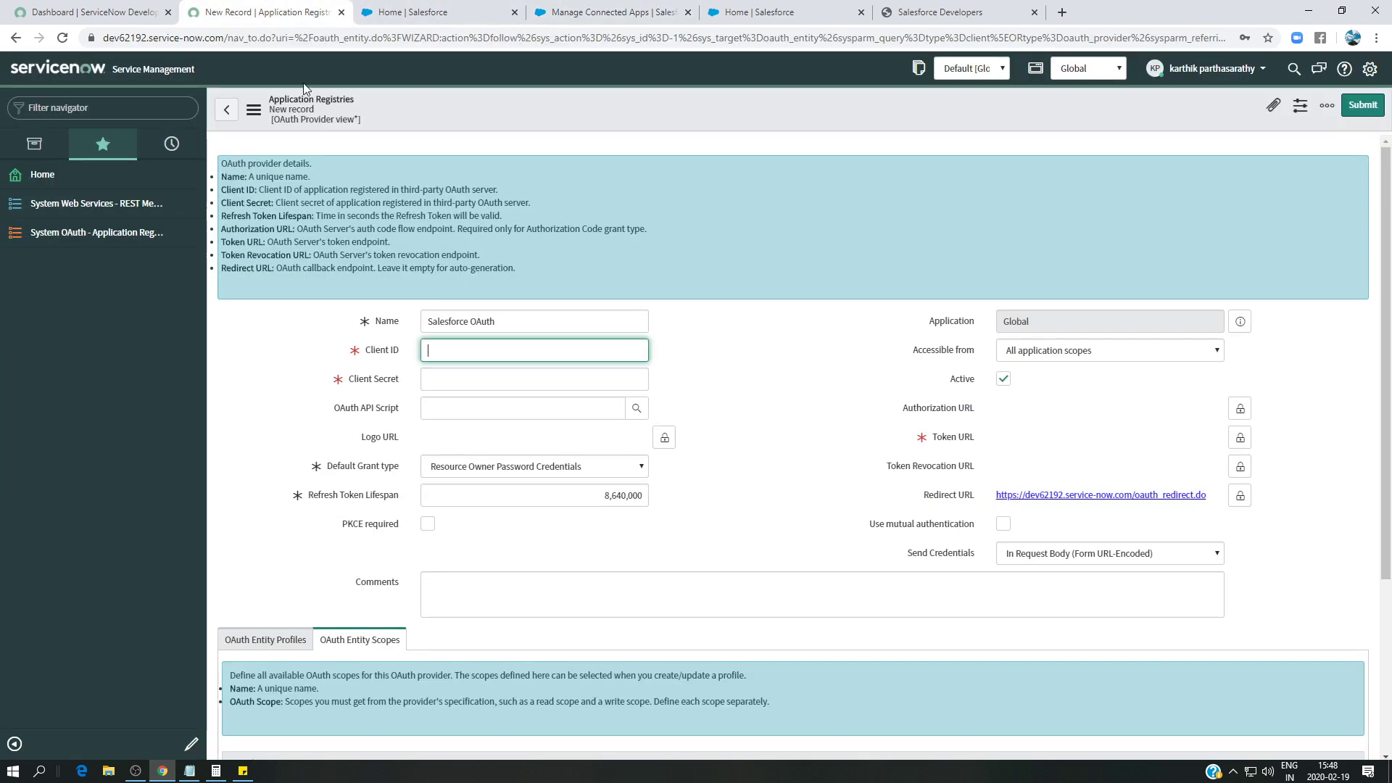
left_click(459, 353)
key("ctrl+v")
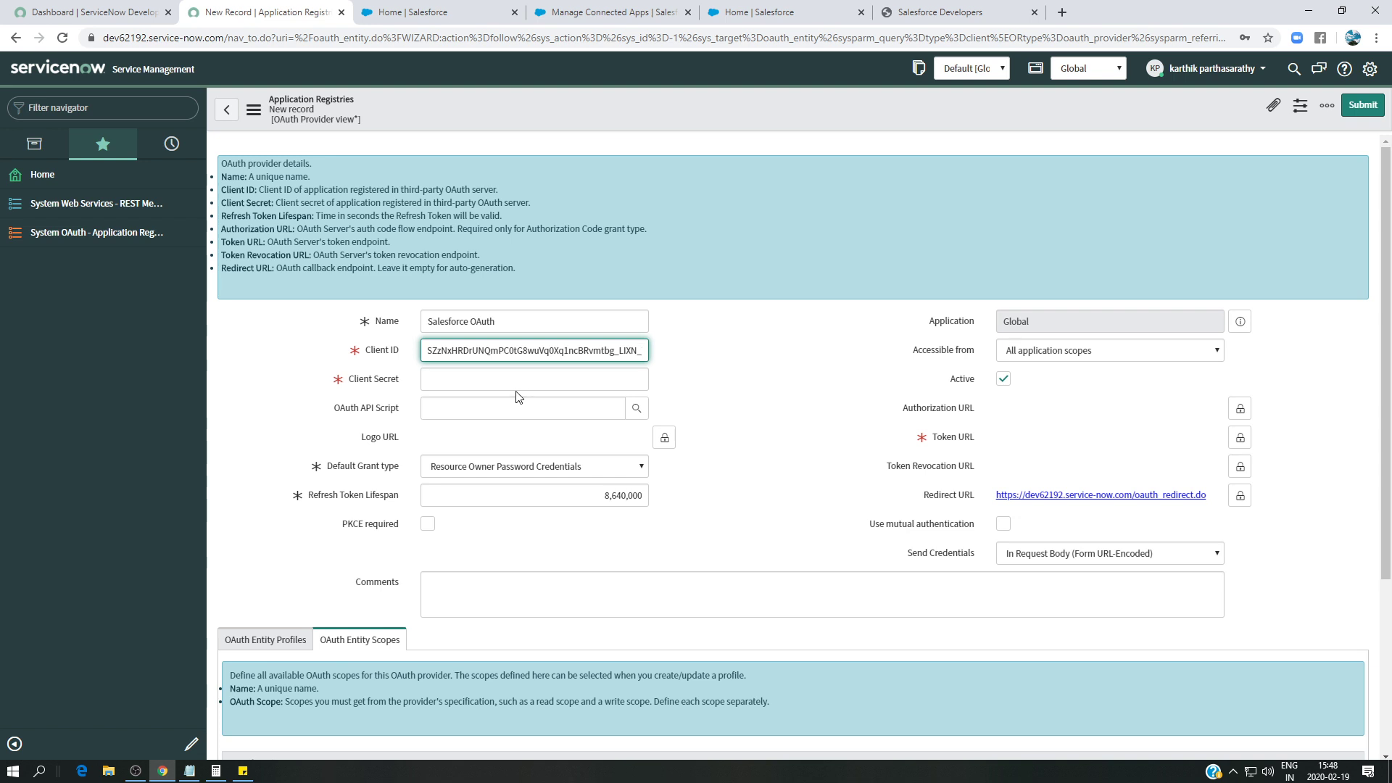
key("Tab")
- Reveal the connected app's Consumer Secret and paste it as the Client Secret
left_click(602, 13)
left_click(1047, 391)
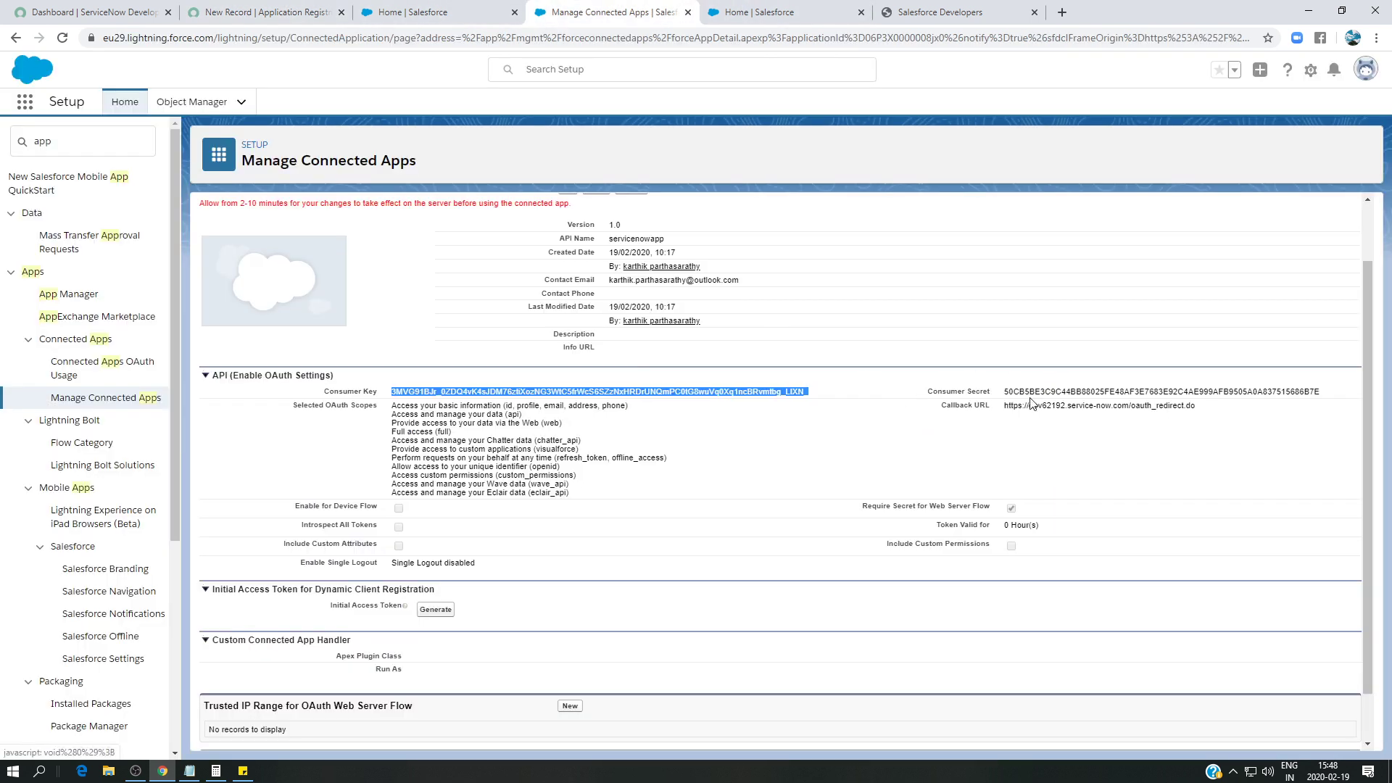
double_click(1063, 392)
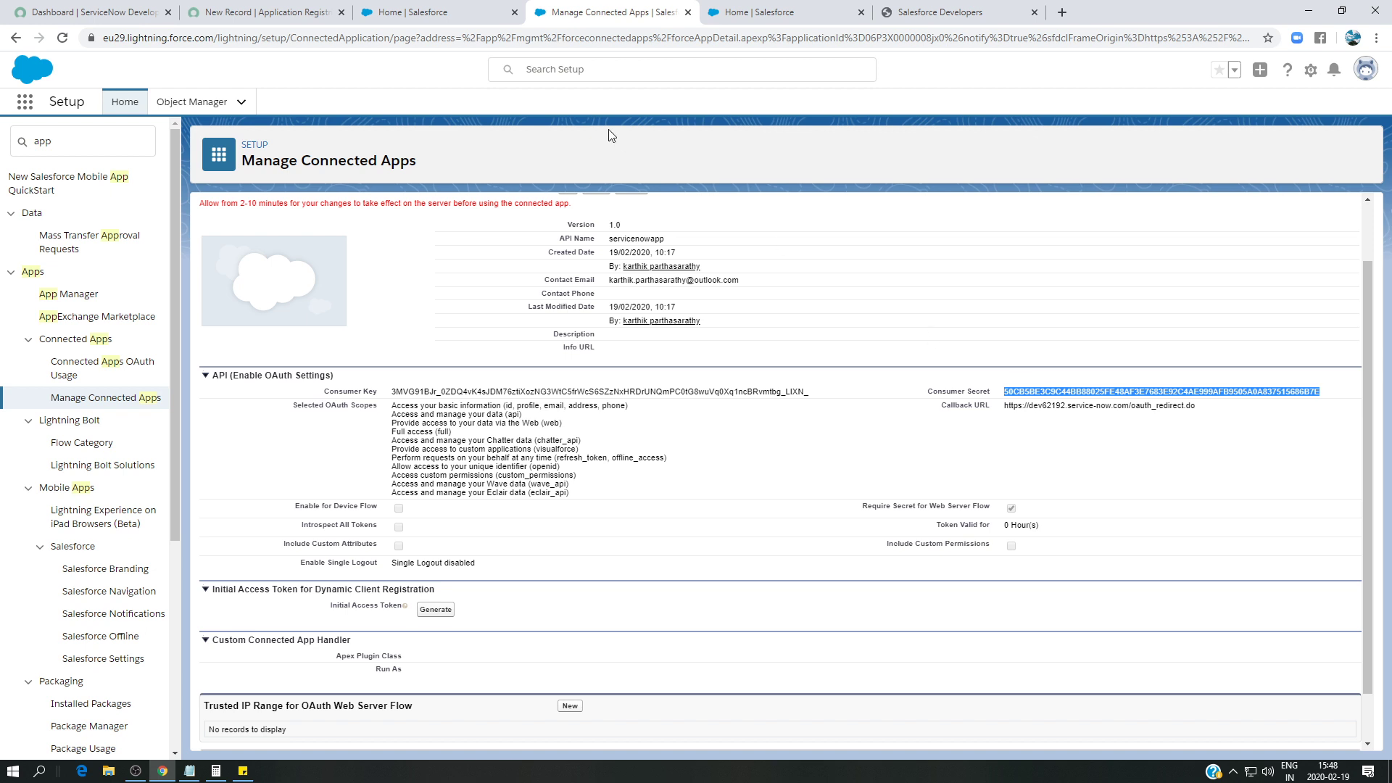
left_click(268, 12)
key("ctrl+v")
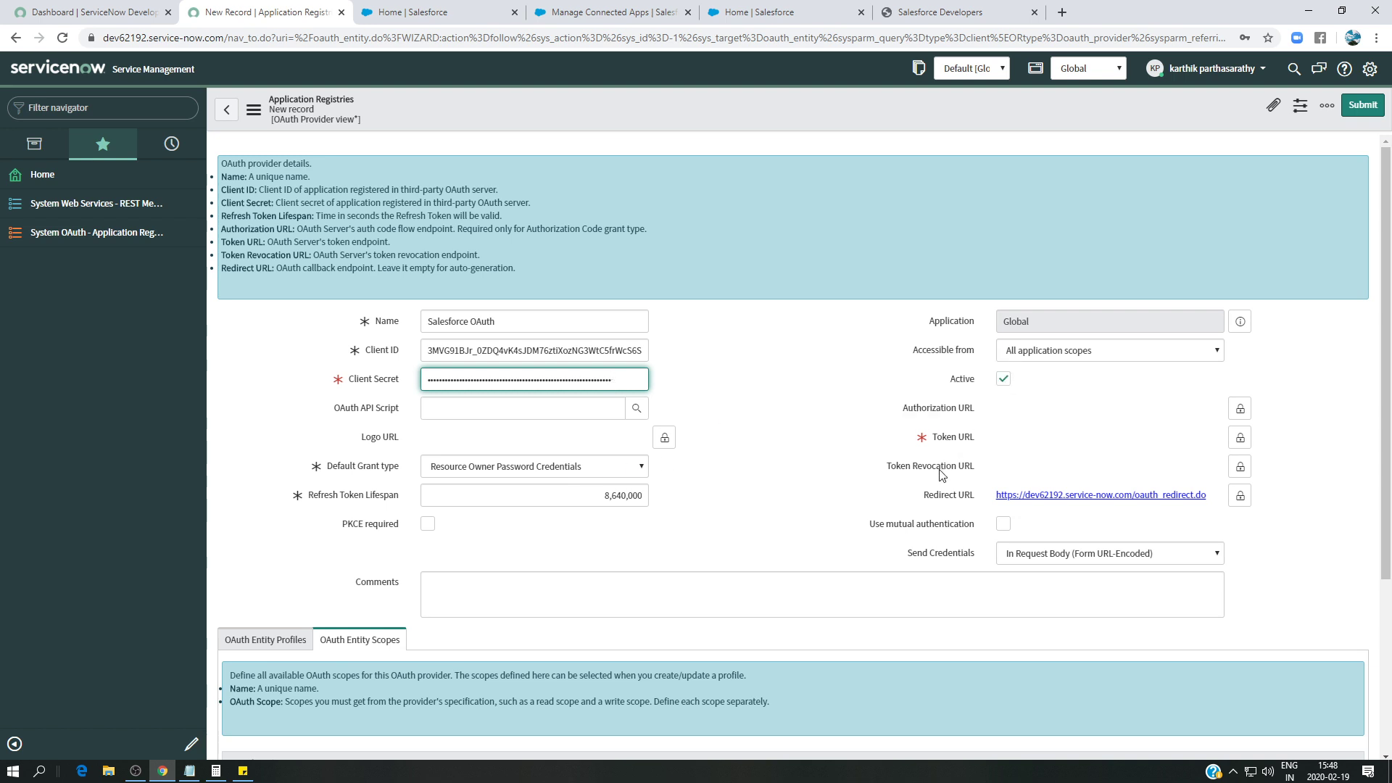
- Set the Default Grant type to Authorization Code
left_click(503, 472)
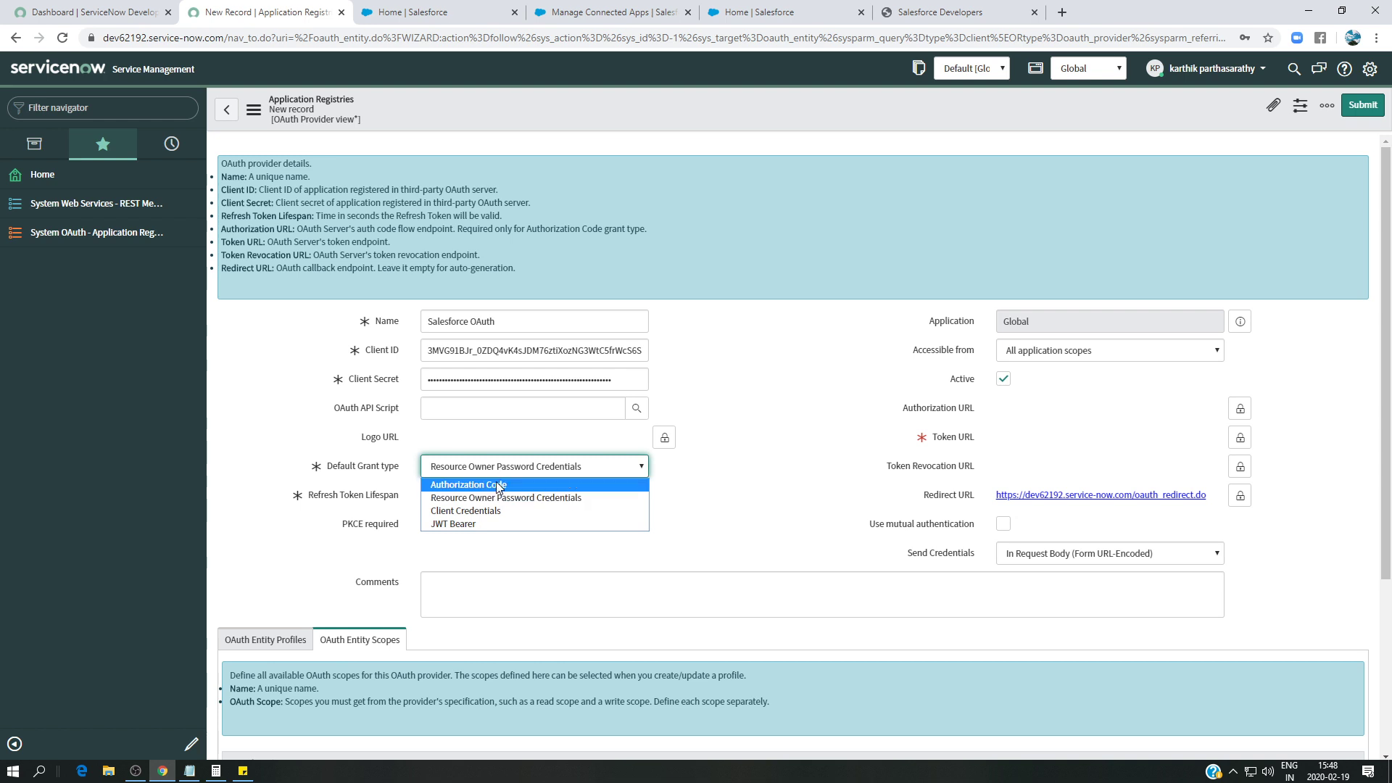
left_click(501, 485)
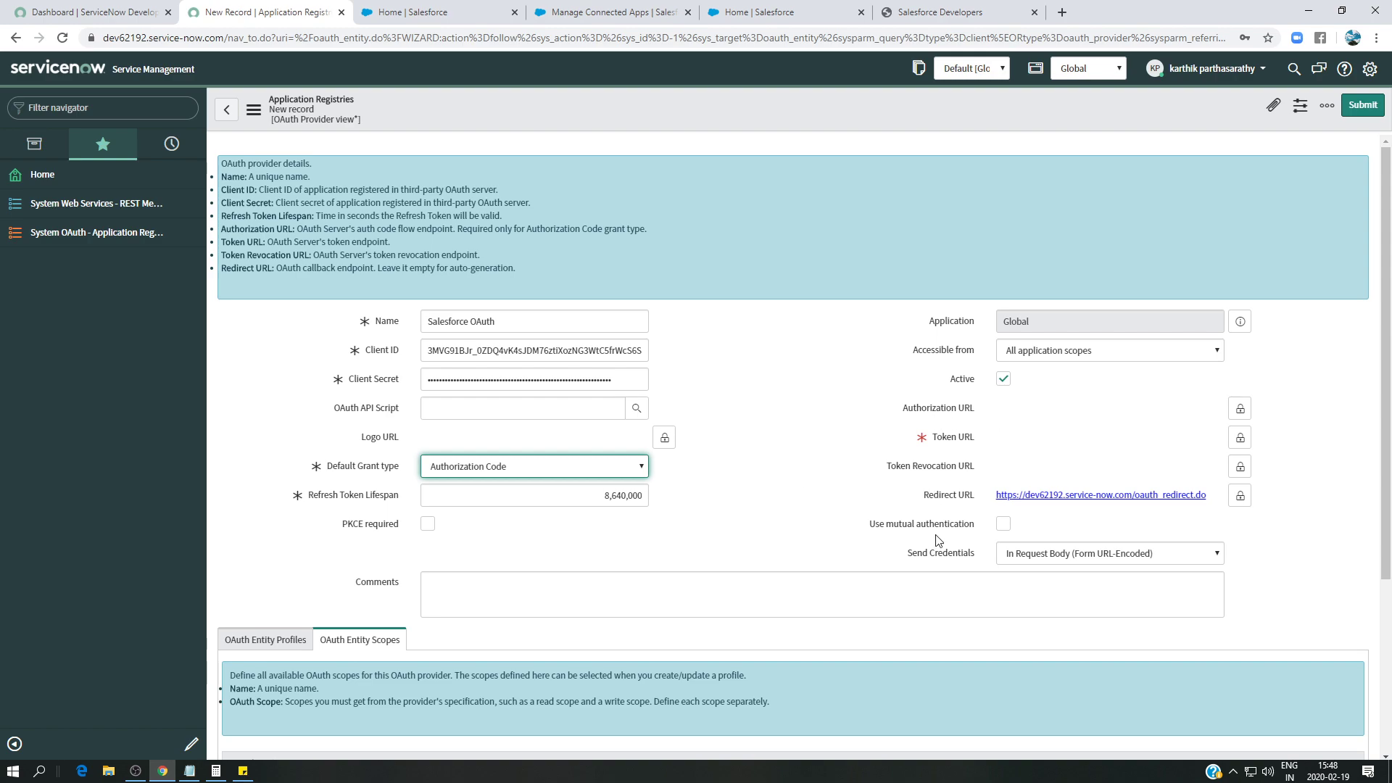
left_click(1061, 12)
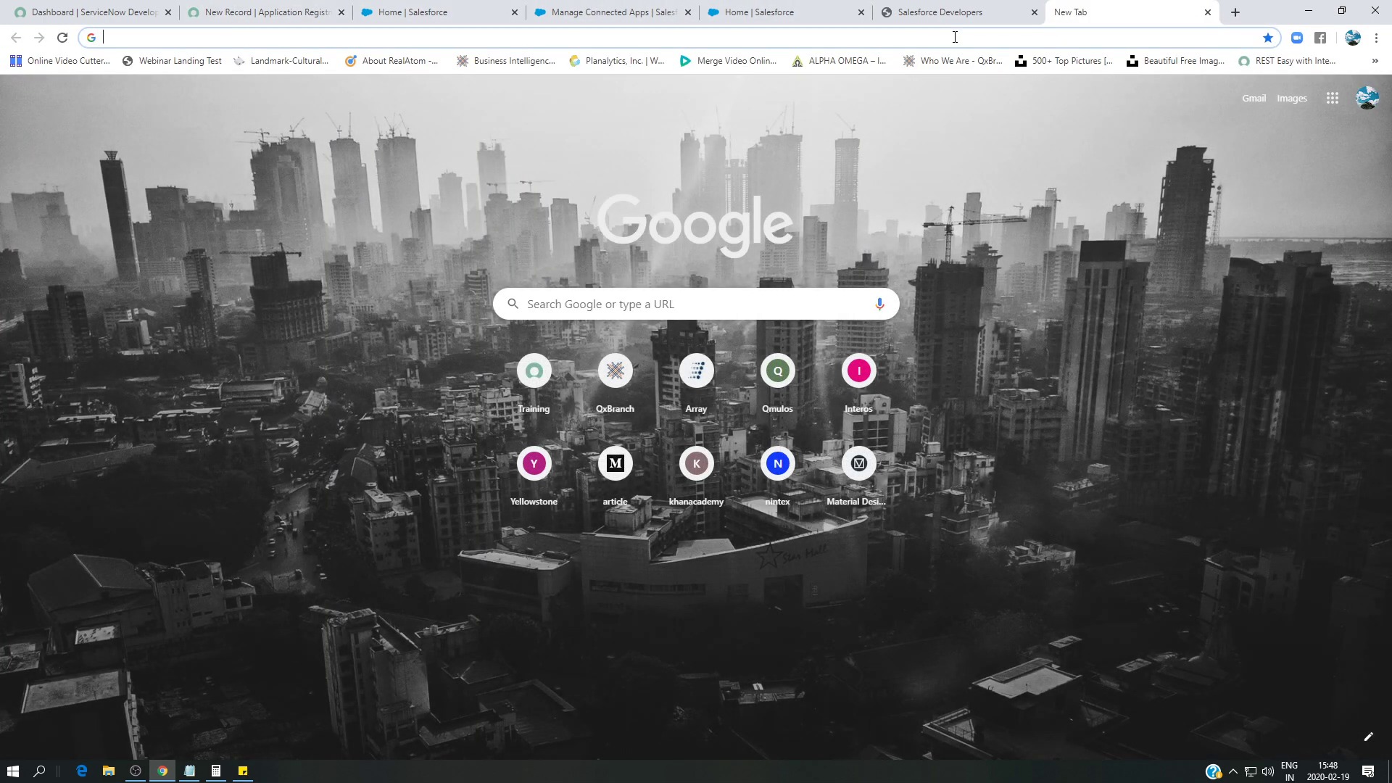
- On help.salesforce.com, search 'Oauth endpoint' and open the OAuth Endpoints article
type("help")
key("Return")
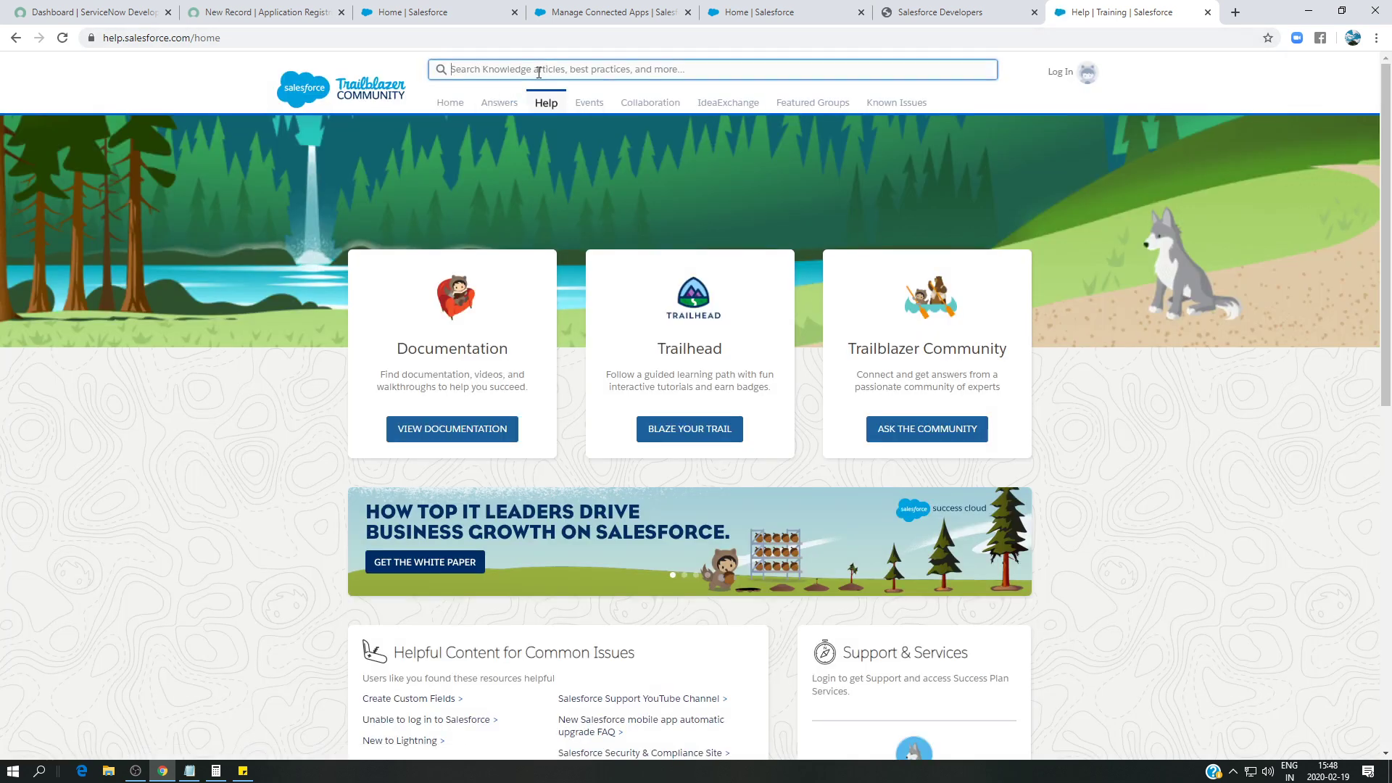
left_click(539, 70)
type("Oauth endpoint")
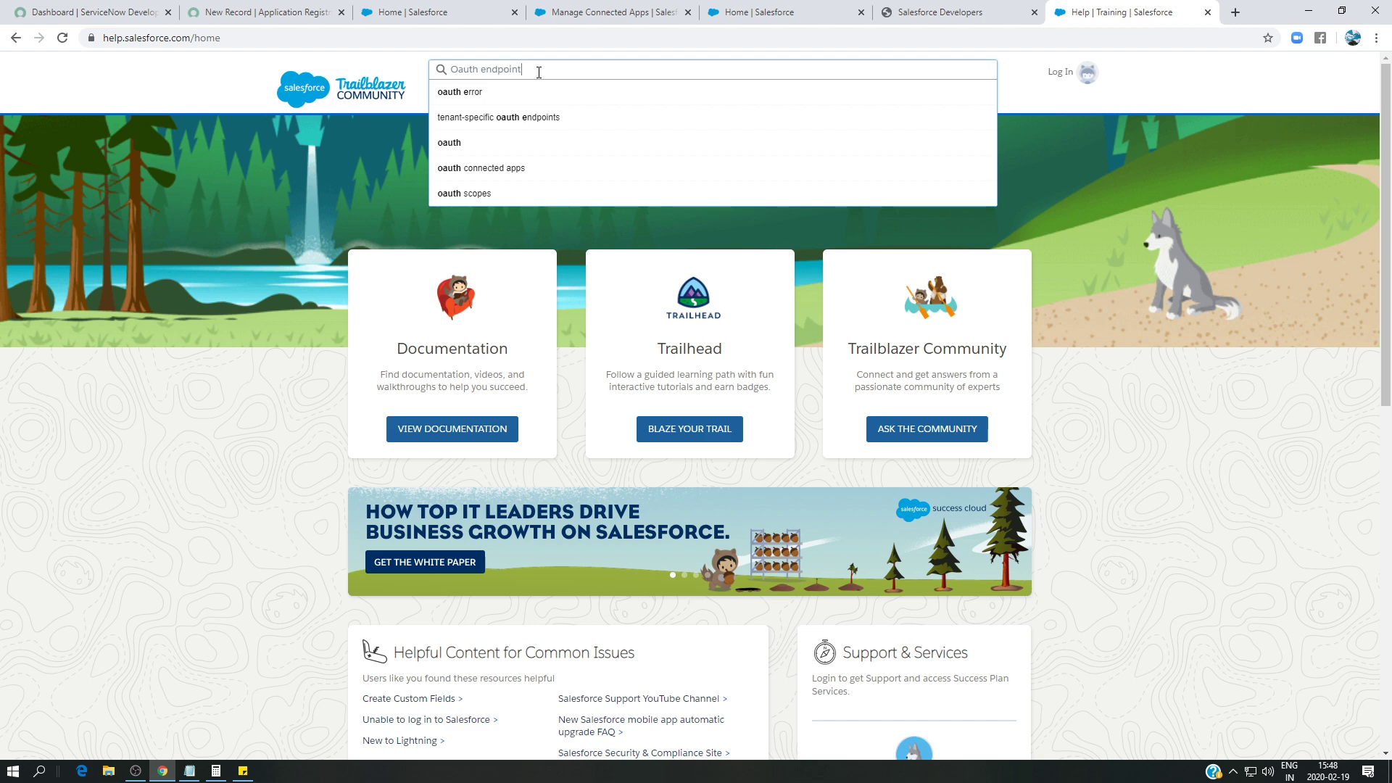
key("Return")
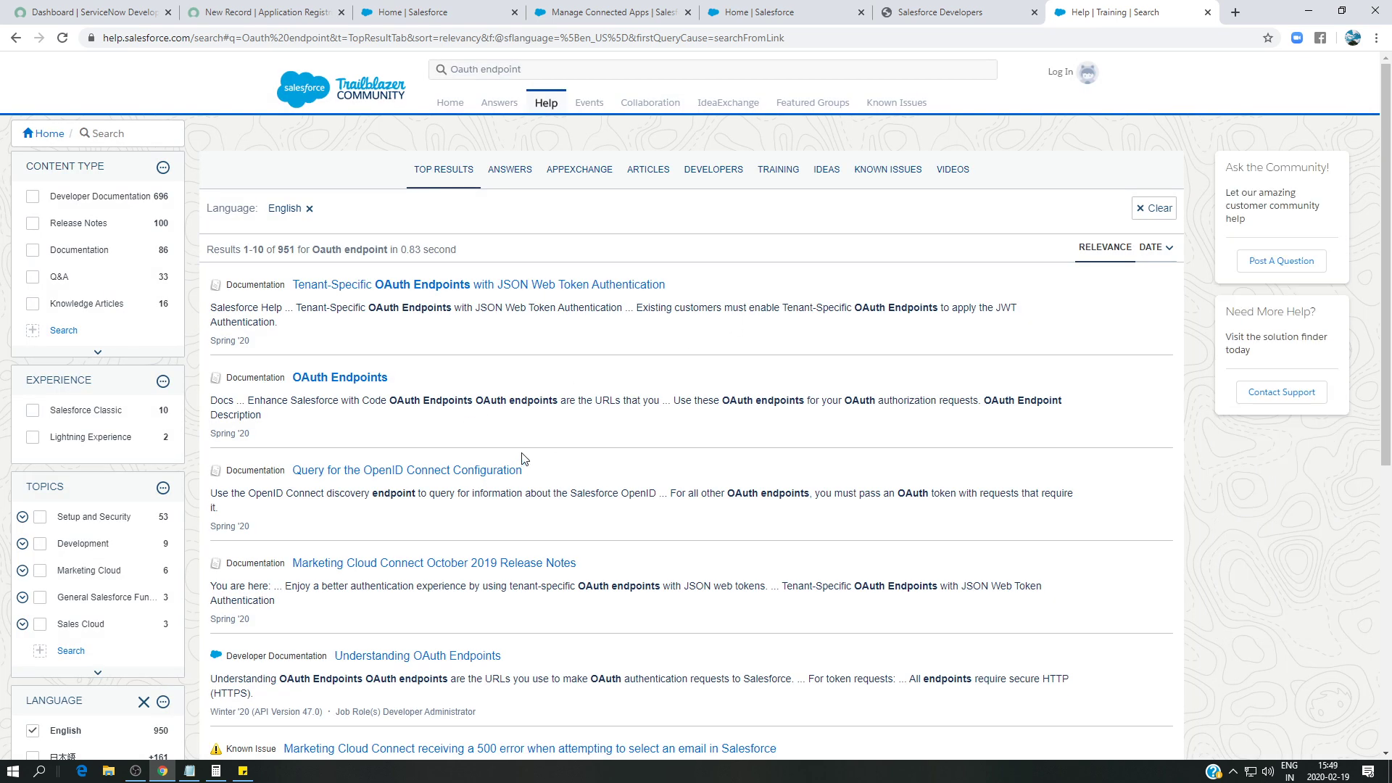
left_click(339, 378)
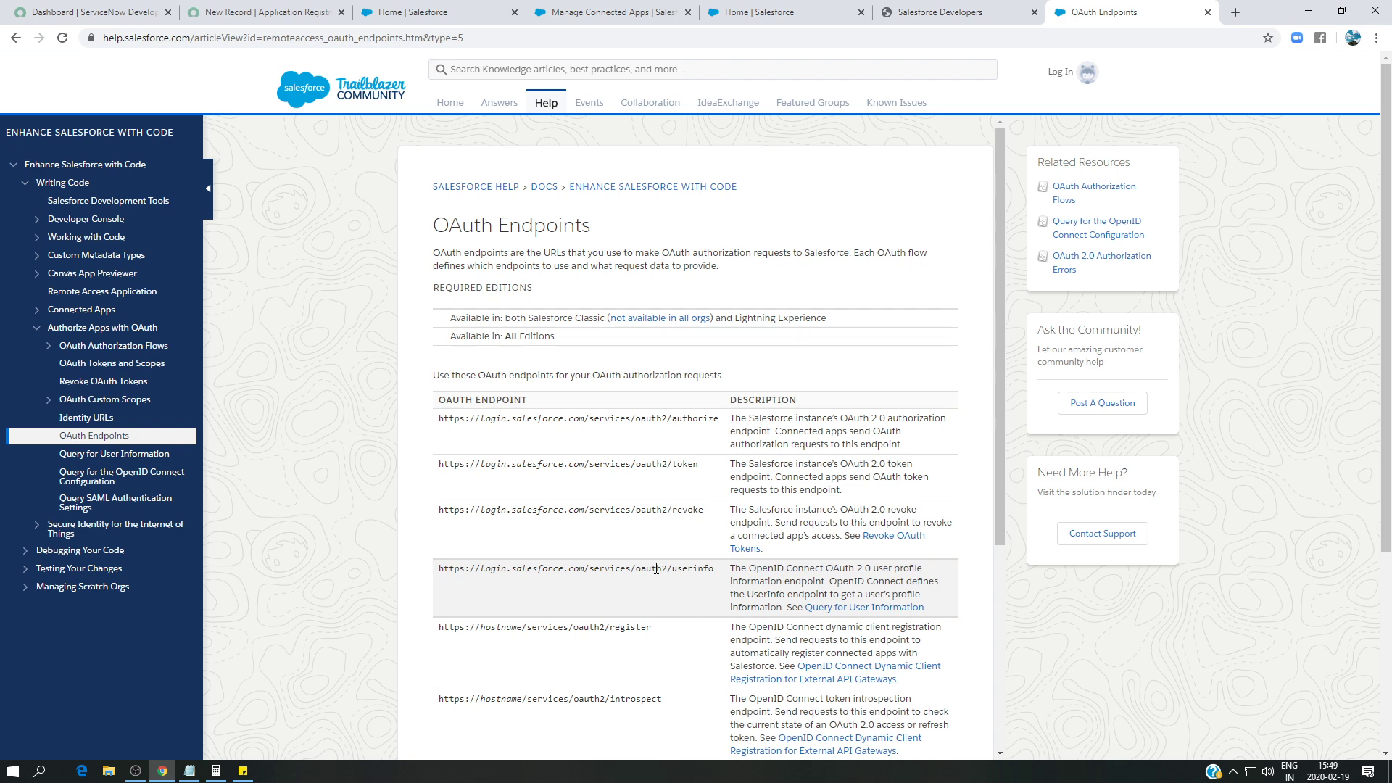
- Paste the Salesforce authorize endpoint into the unlocked Authorization URL field
left_click_drag(722, 420, 440, 414)
key("ctrl+c")
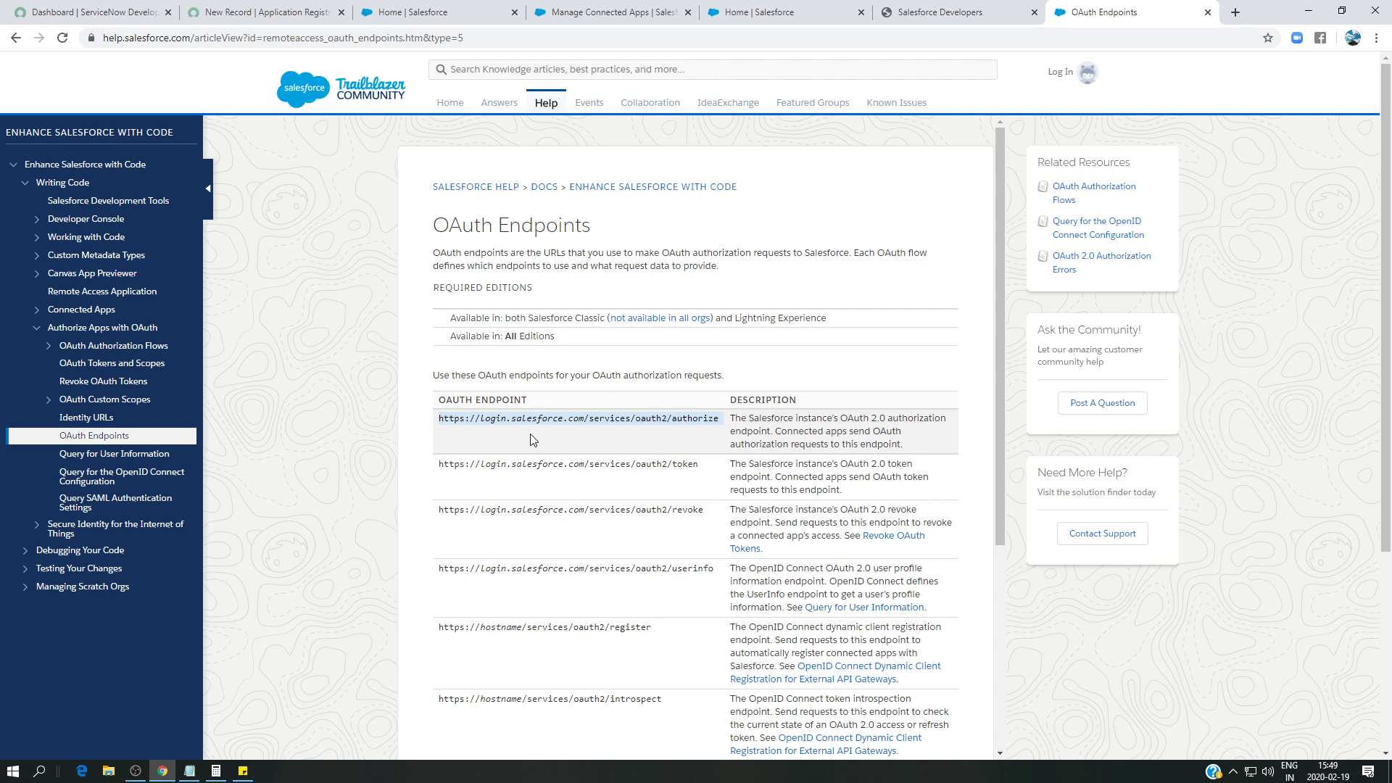
left_click(268, 12)
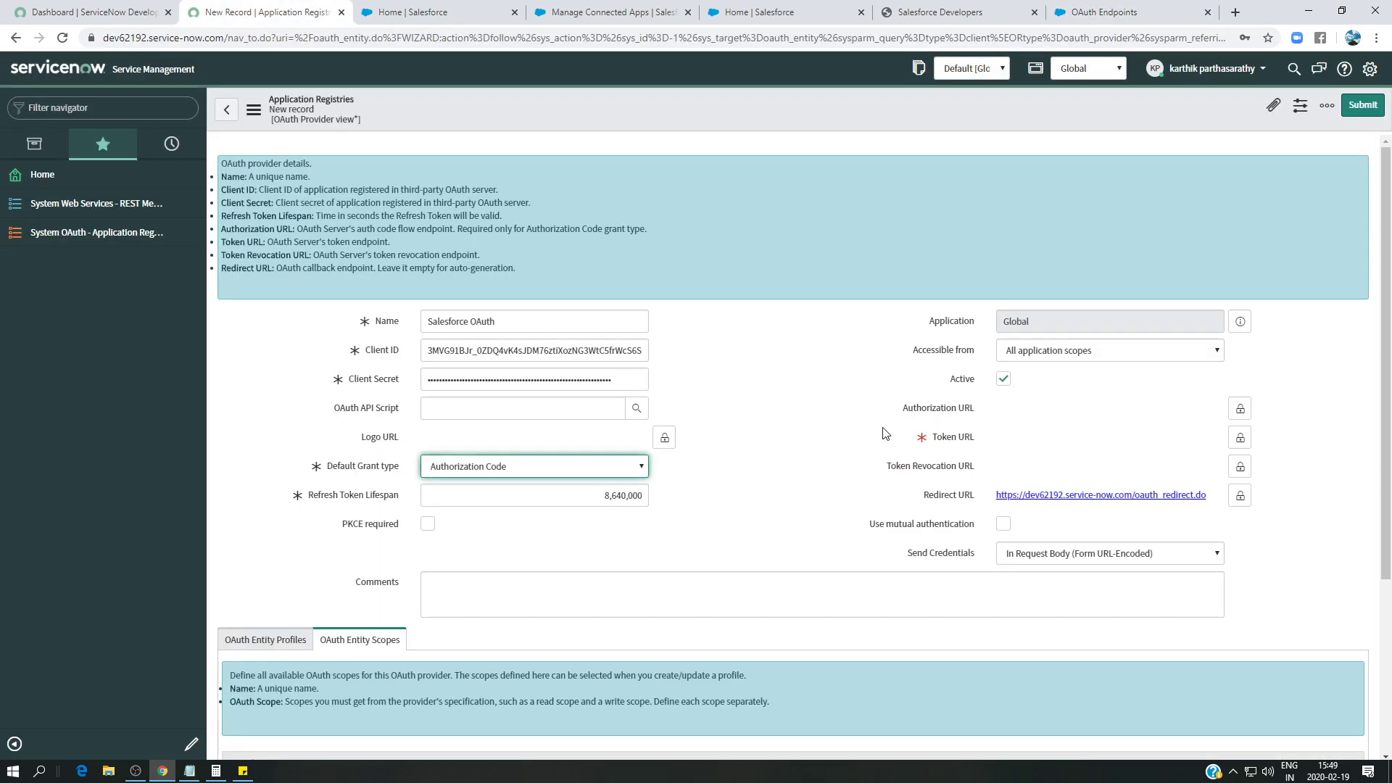
left_click(1241, 408)
key("ctrl+v")
- Set the Token URL to the Salesforce token endpoint copied from the OAuth Endpoints article, and lock it
left_click(1241, 439)
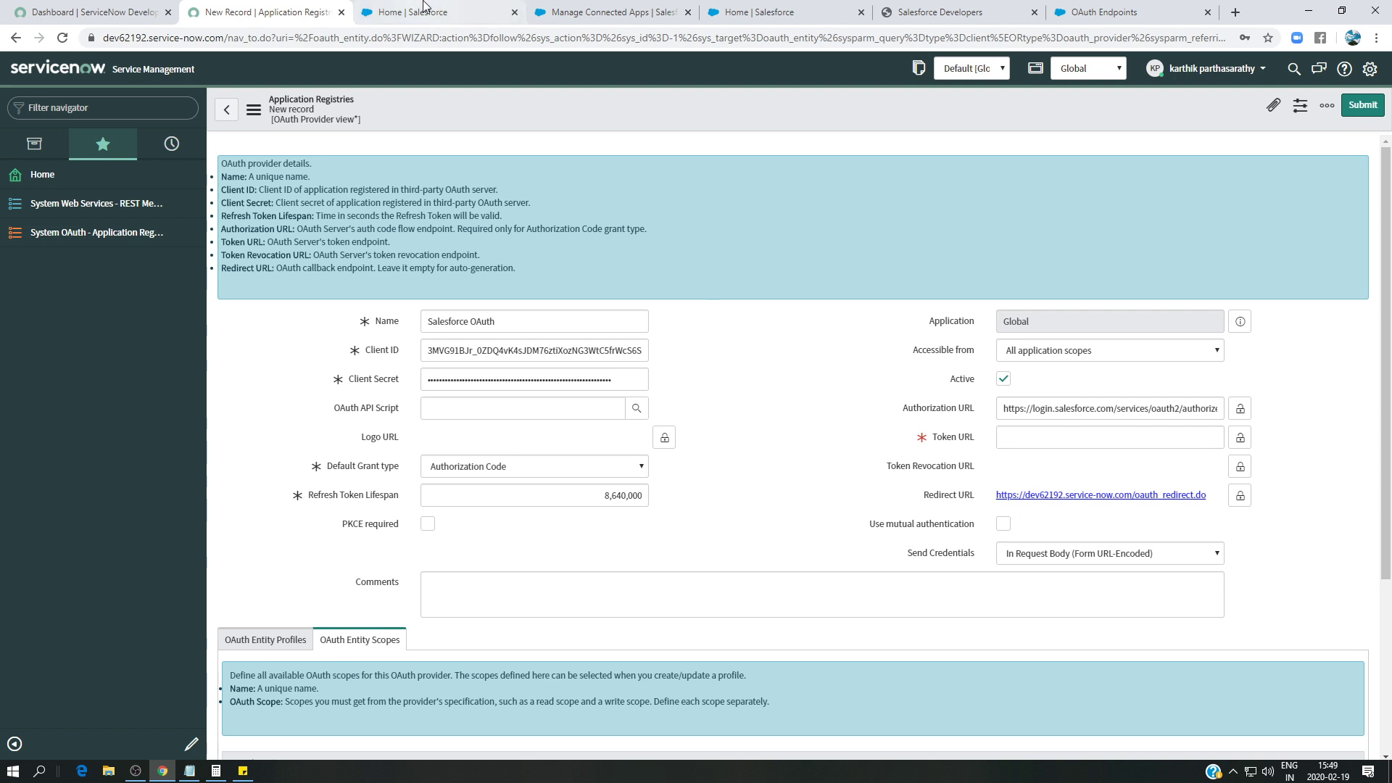
left_click(1109, 12)
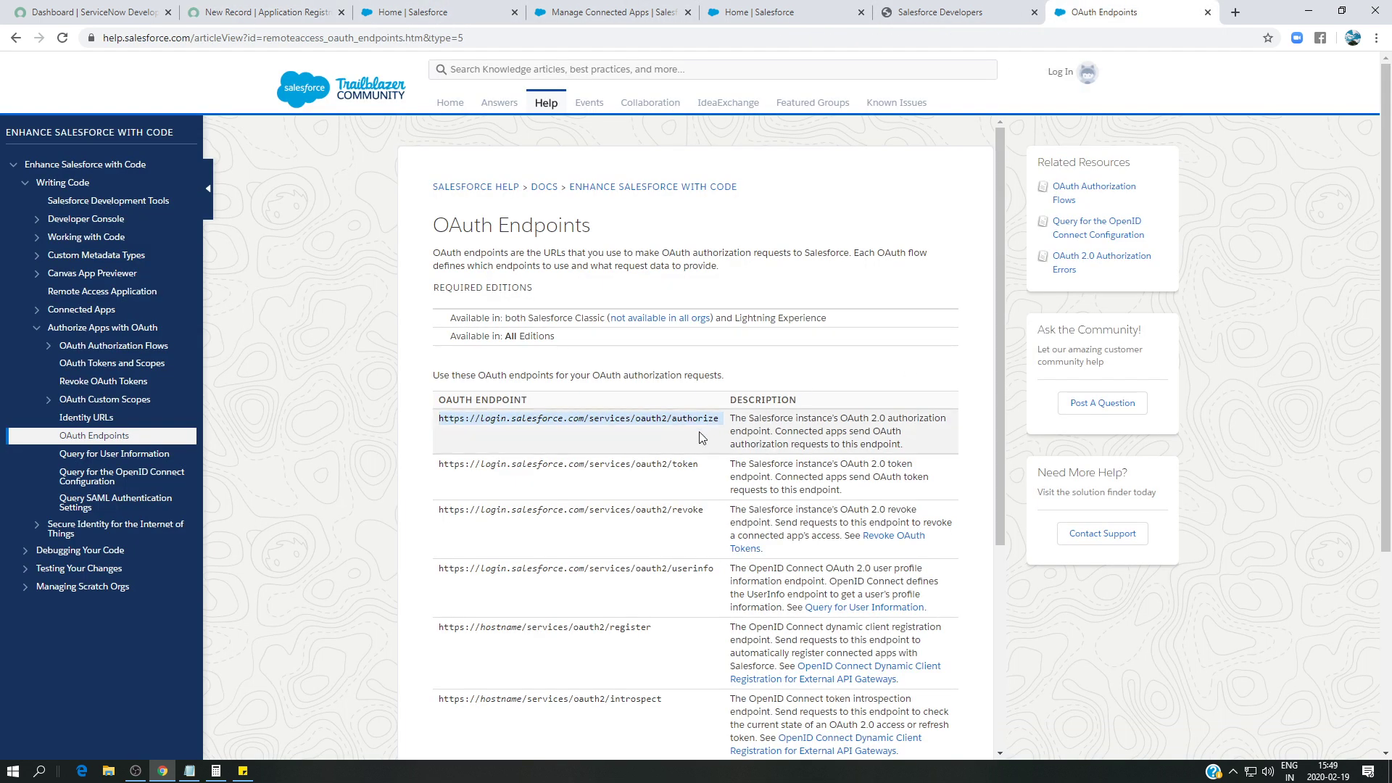
left_click_drag(700, 465, 443, 475)
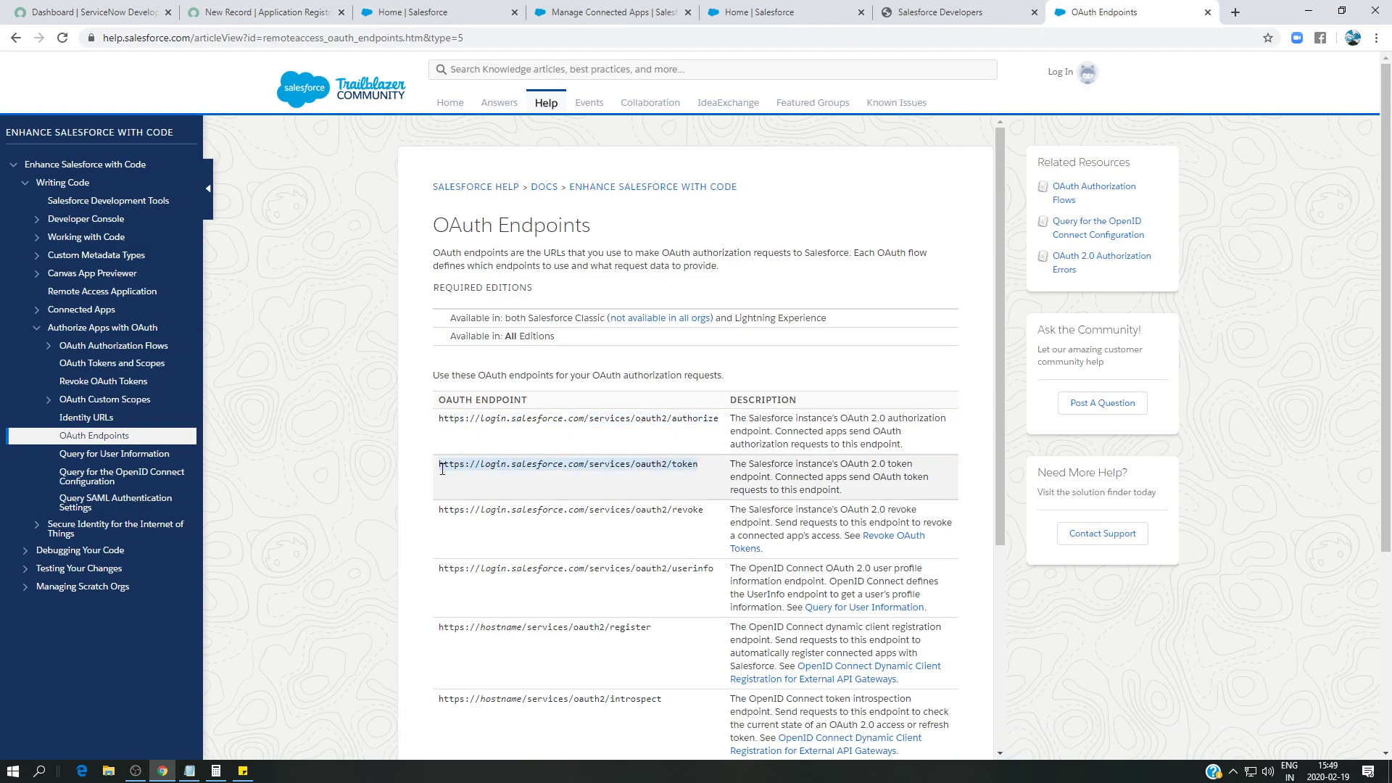
key("ctrl+c")
left_click(261, 12)
left_click(1044, 433)
key("ctrl+v")
left_click(1240, 437)
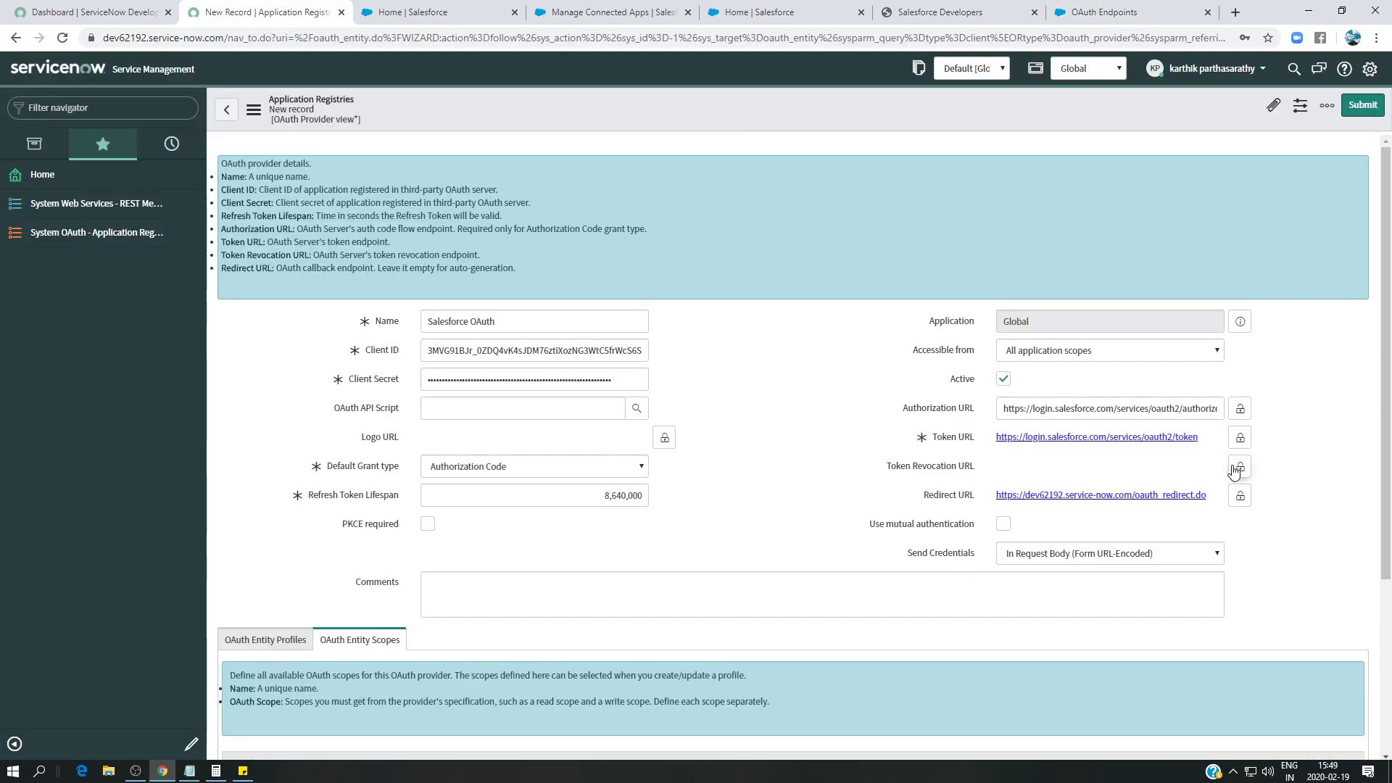
- Set the Token Revocation URL to the Salesforce revoke endpoint, then relock it and the Authorization URL
left_click(1240, 466)
left_click(1102, 13)
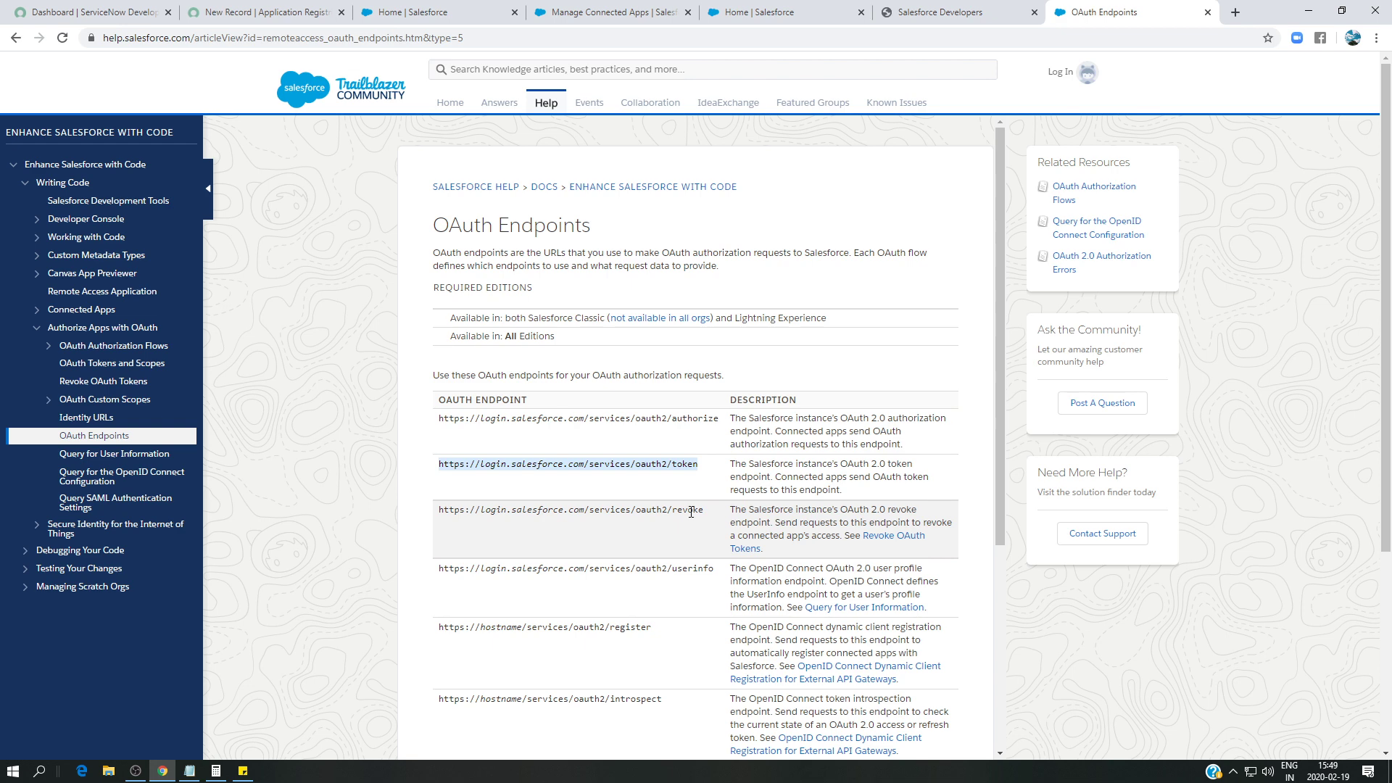
left_click_drag(705, 509, 445, 509)
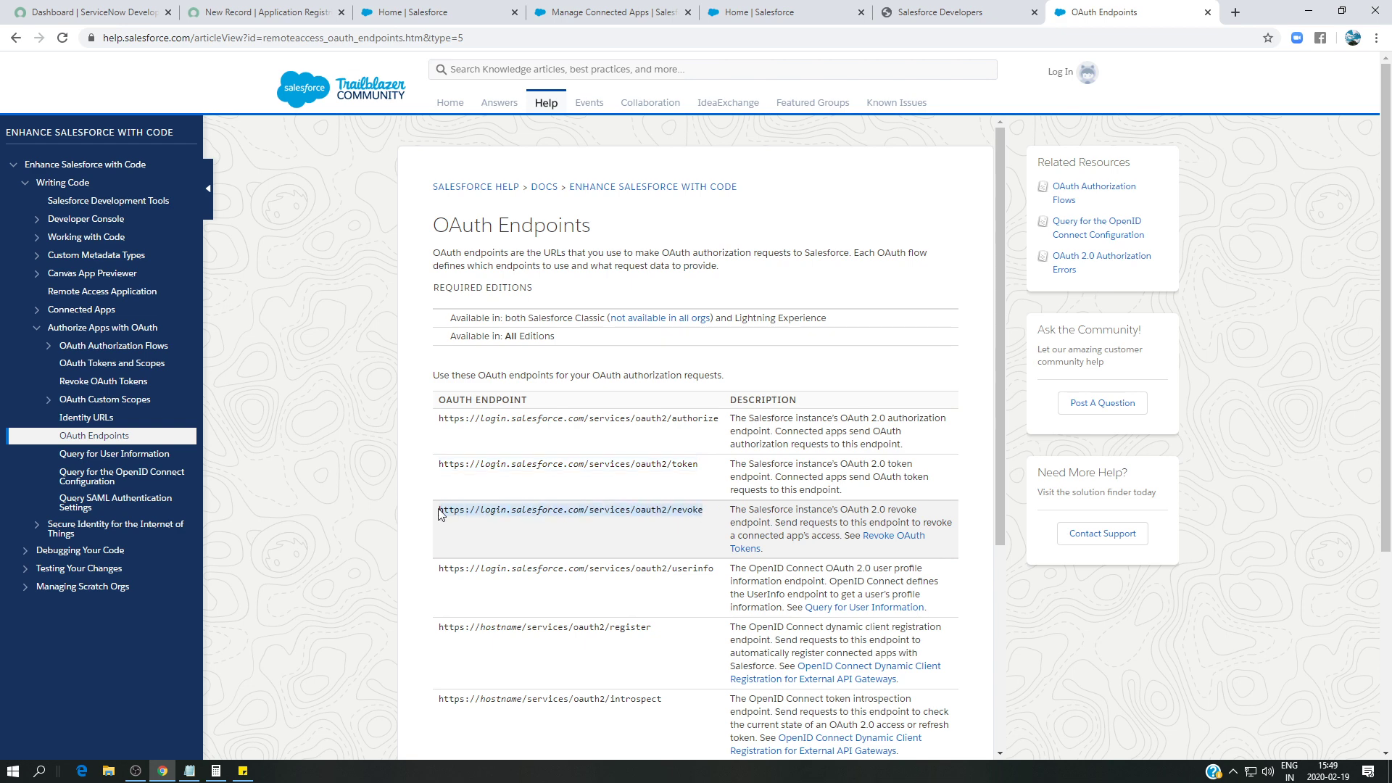
left_click(261, 12)
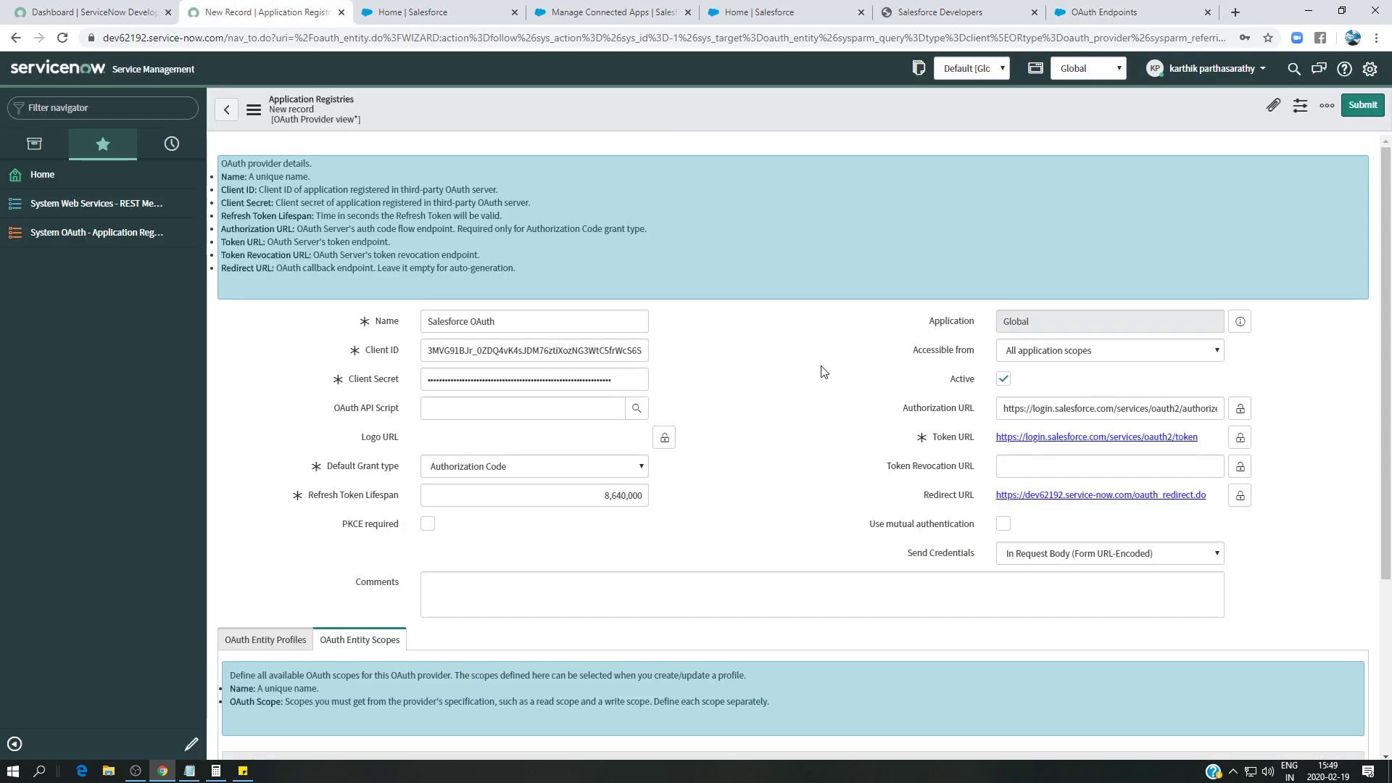
left_click(1054, 465)
key("ctrl+v")
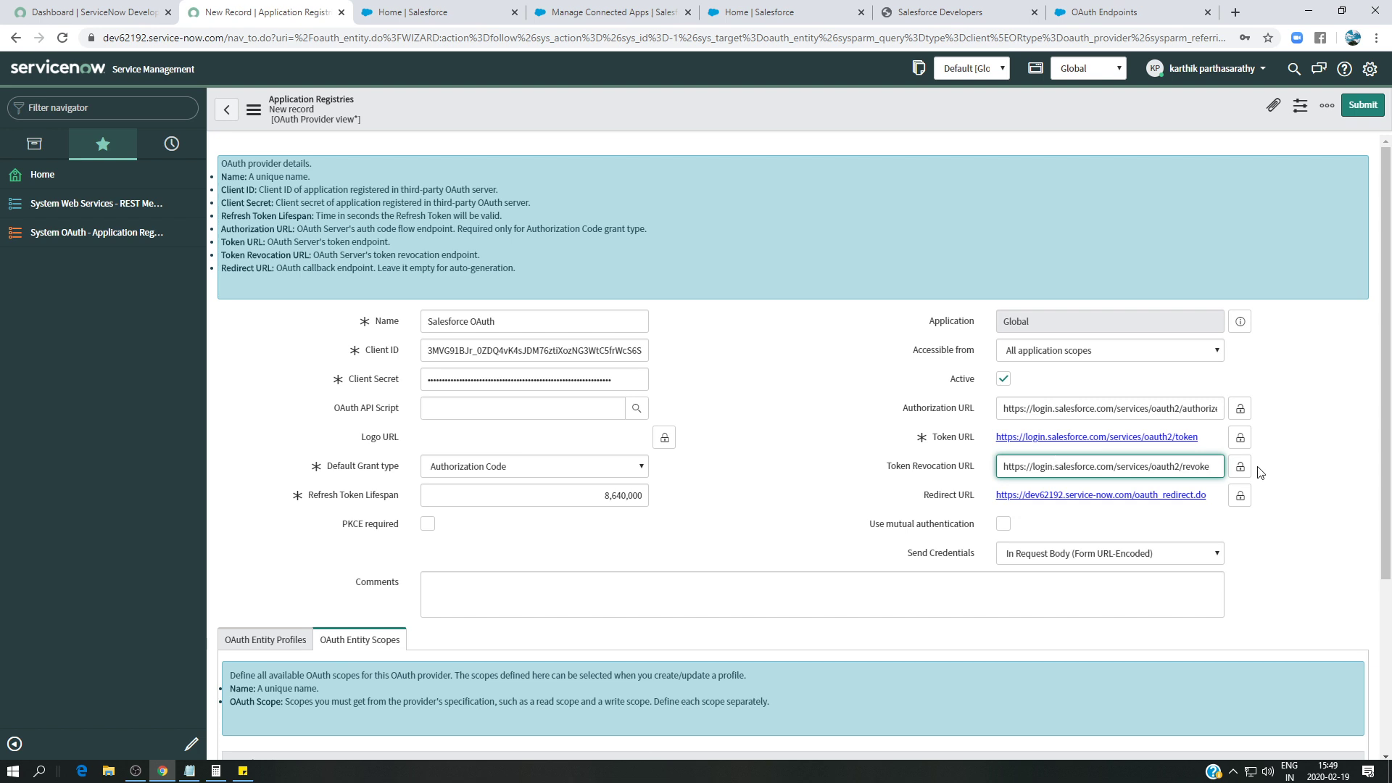
left_click(1240, 469)
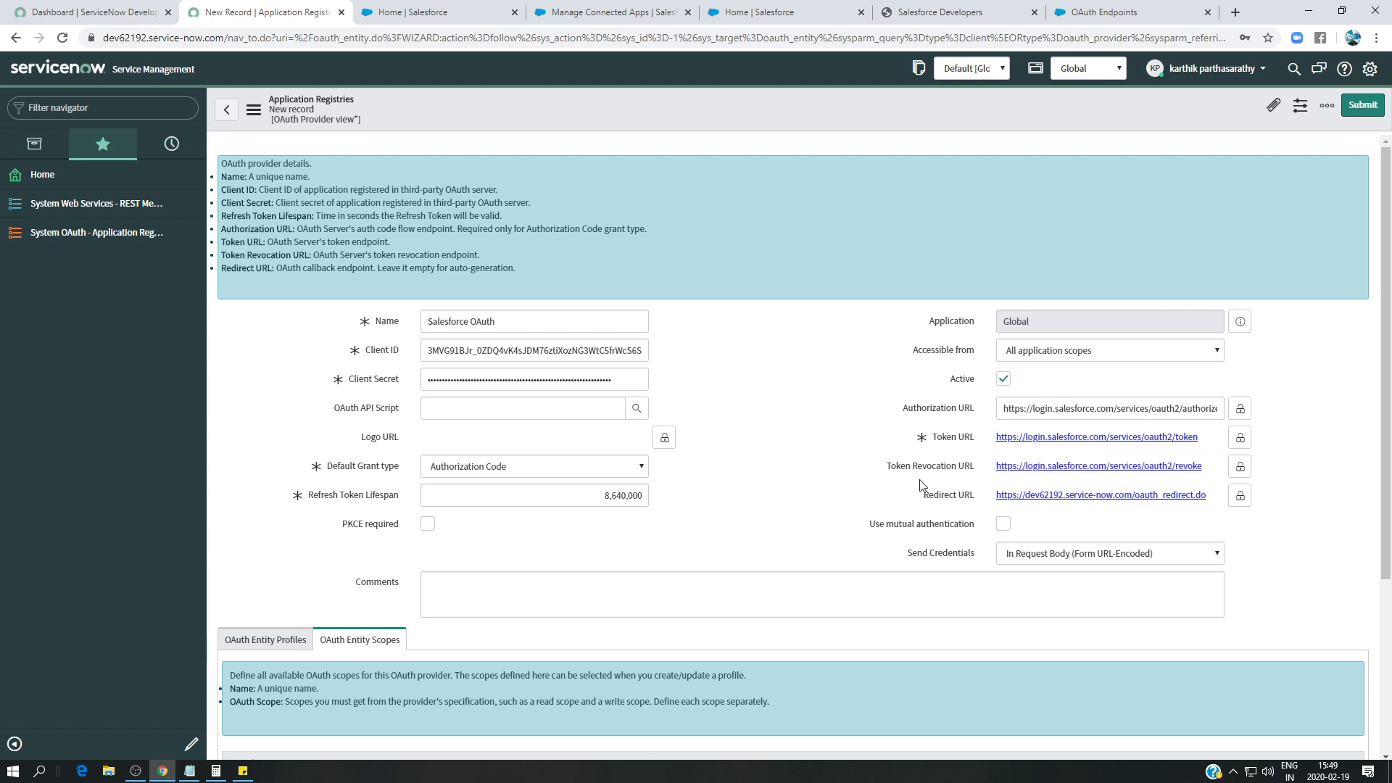
left_click(1240, 410)
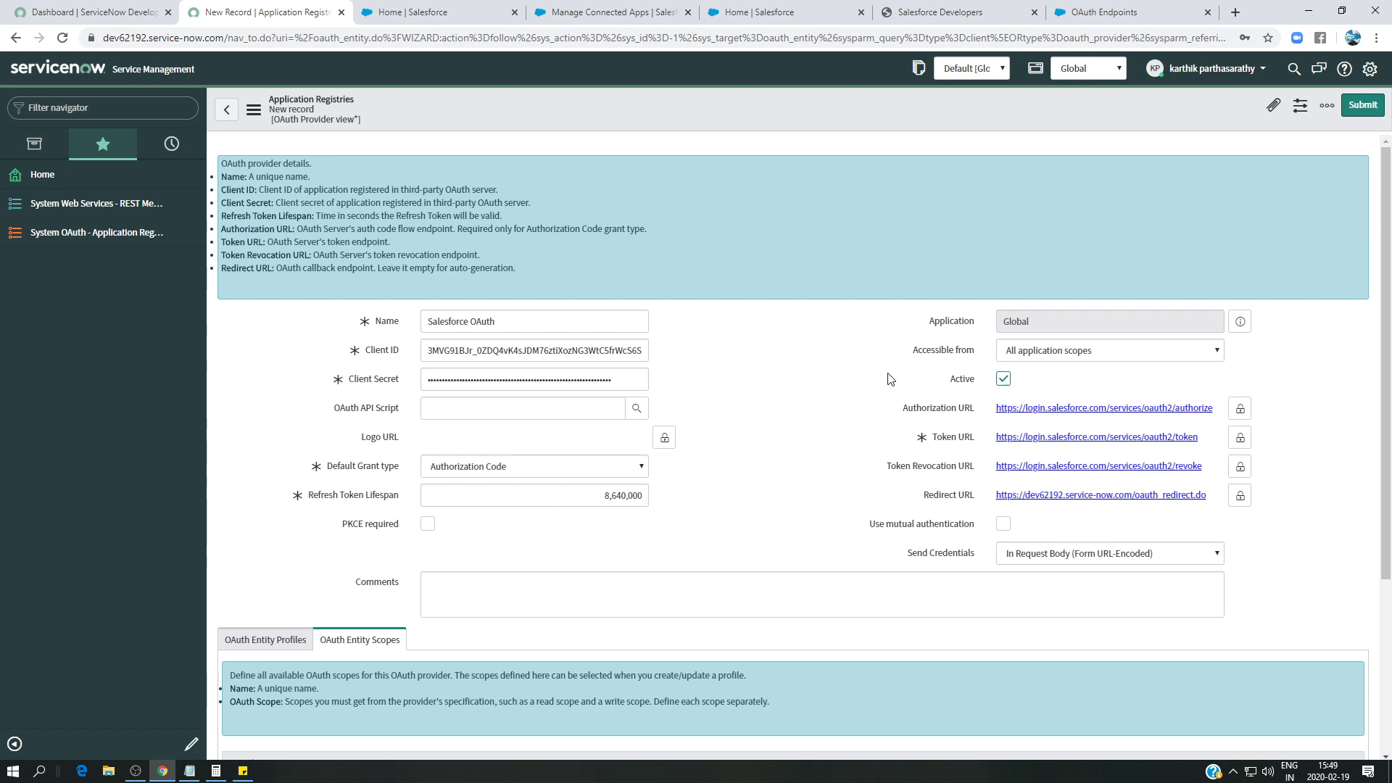
scroll(787, 381, "down", 3)
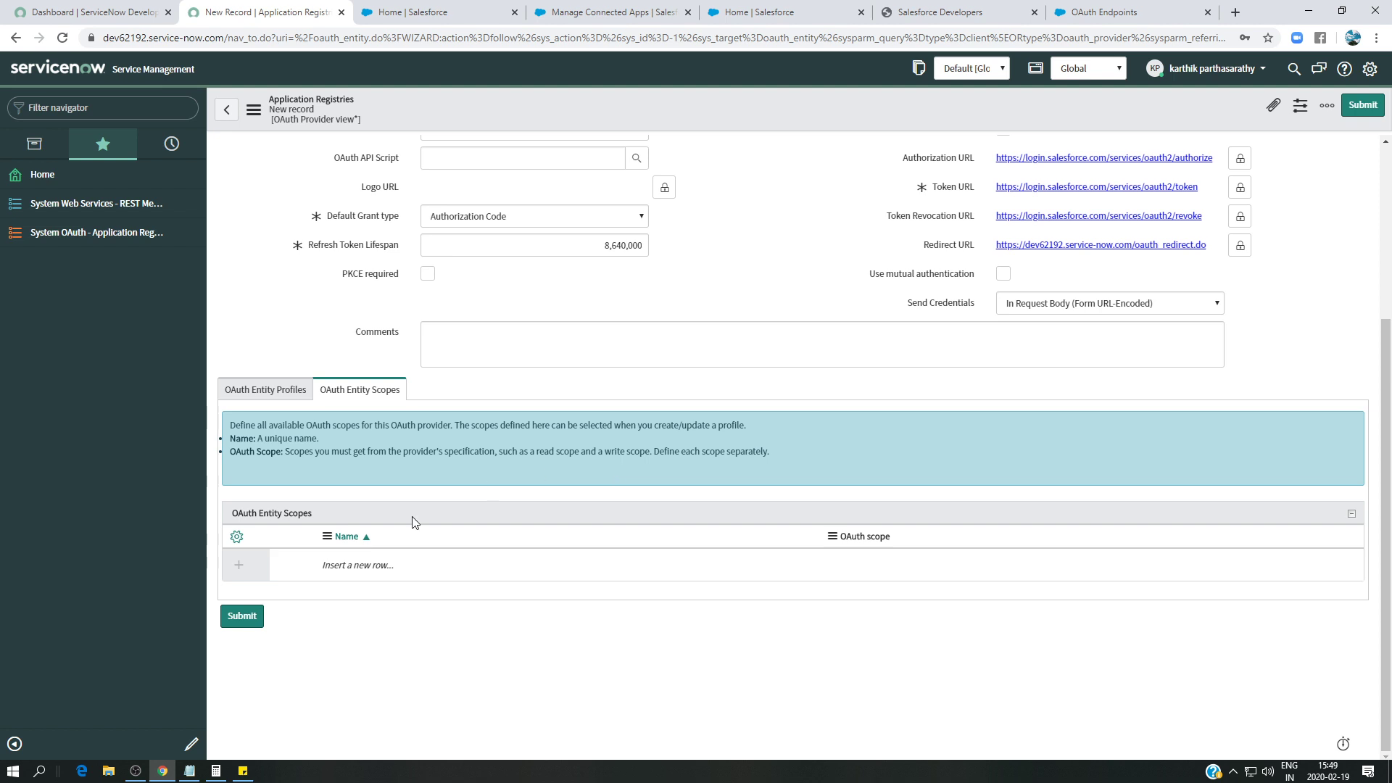
- Submit the Salesforce OAuth record, reopen it to show its empty OAuth Entity Scopes list, then revisit the connected app and endpoints article
left_click(242, 615)
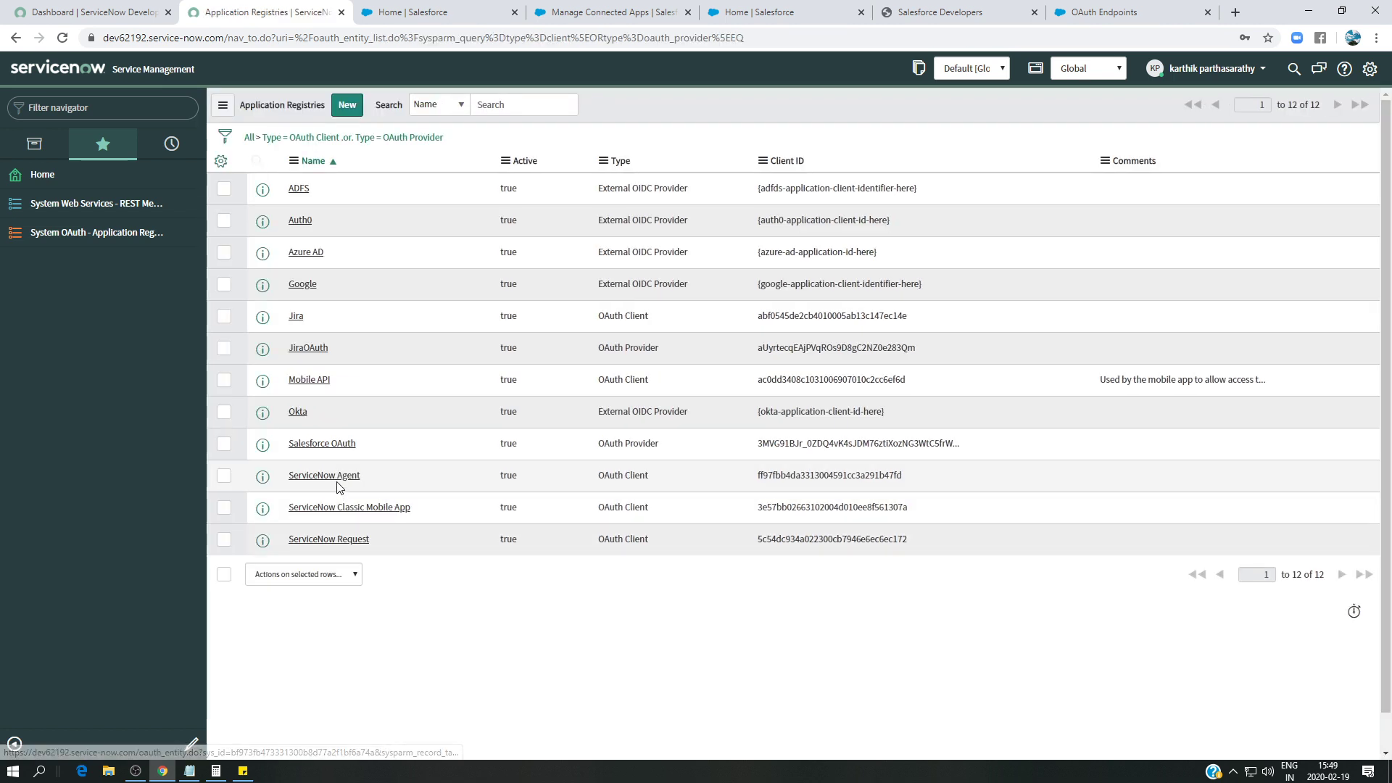
left_click(324, 445)
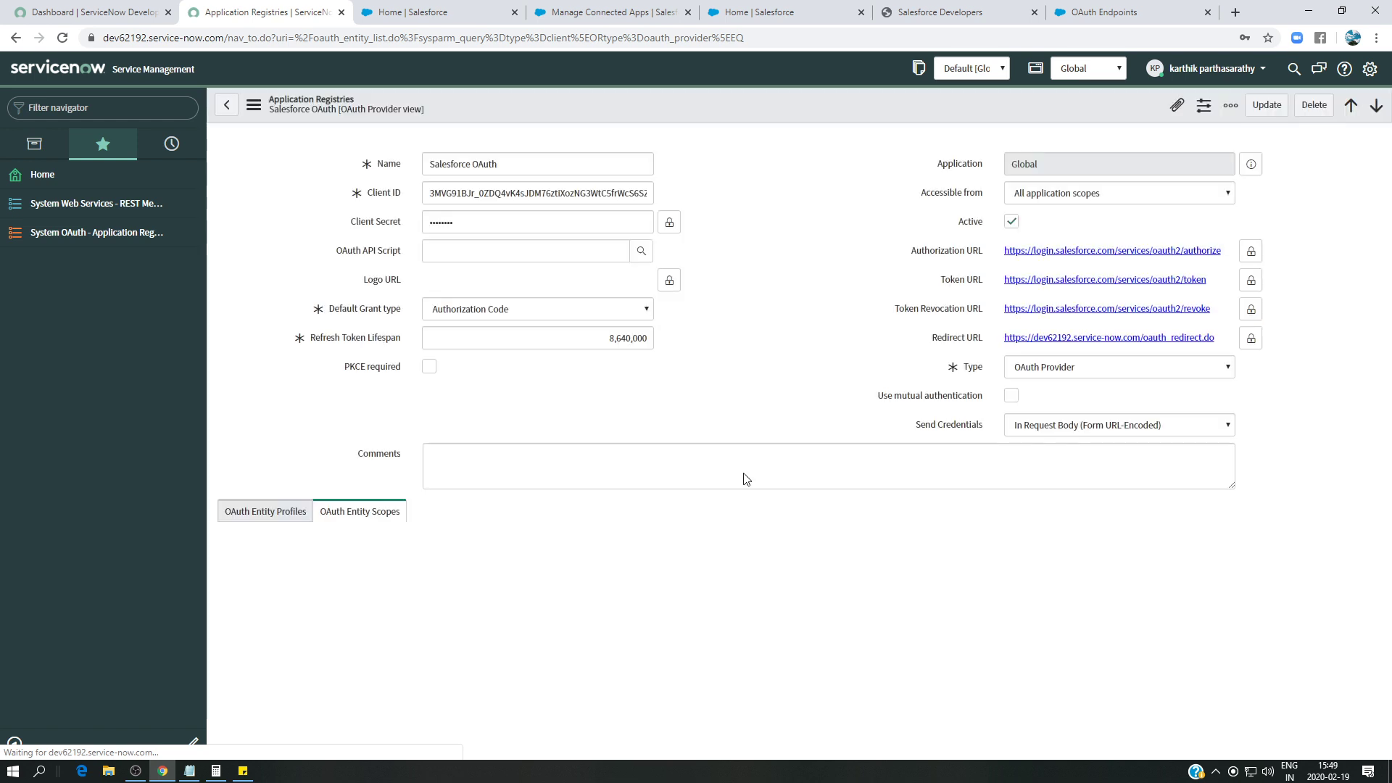
scroll(696, 479, "down", 1)
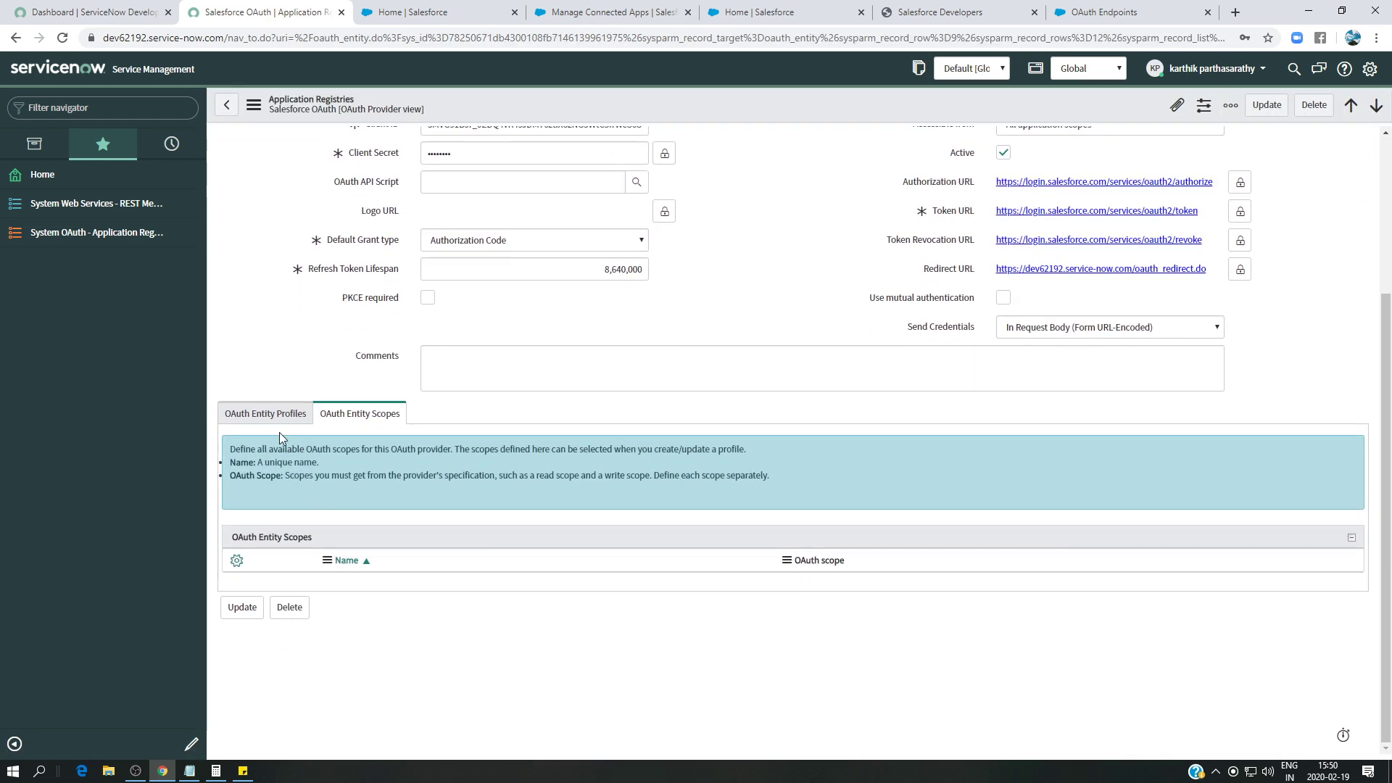
left_click(366, 415)
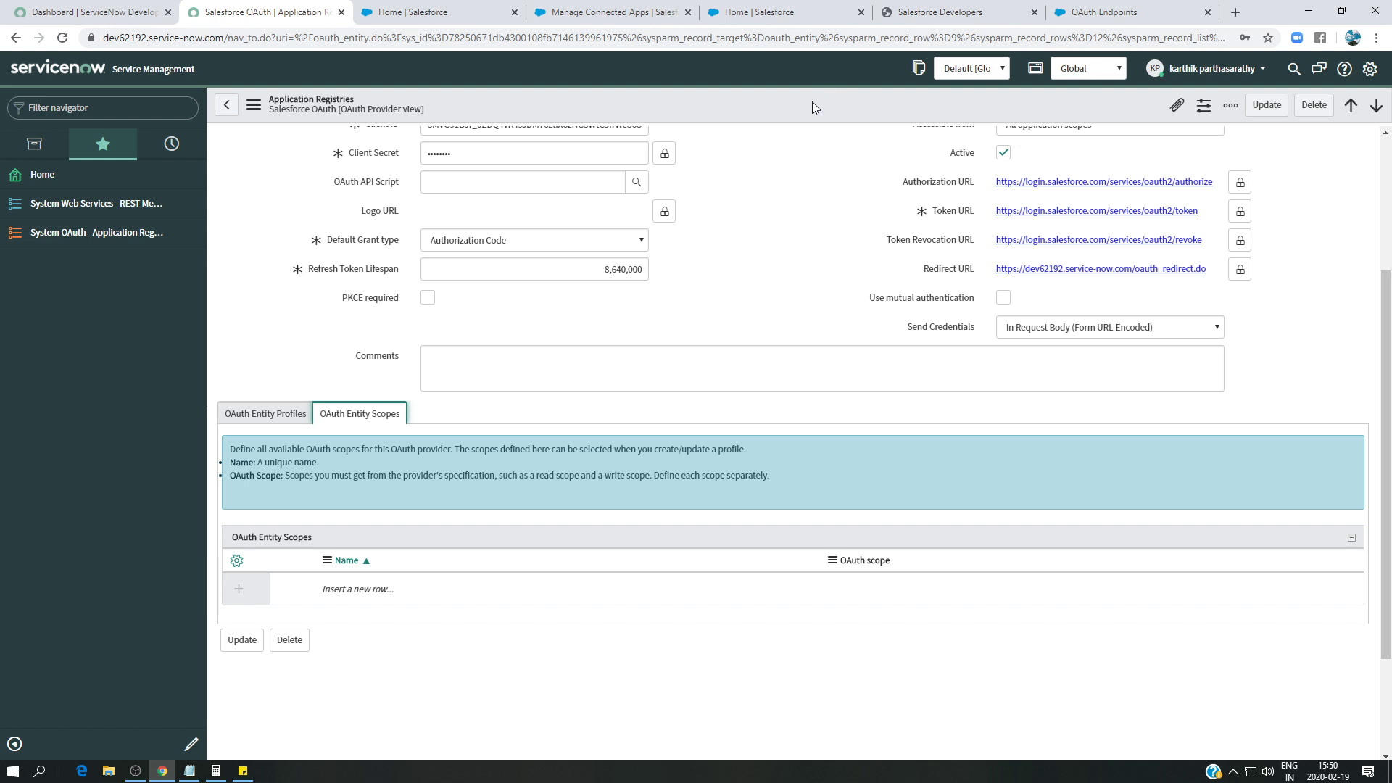
left_click(596, 13)
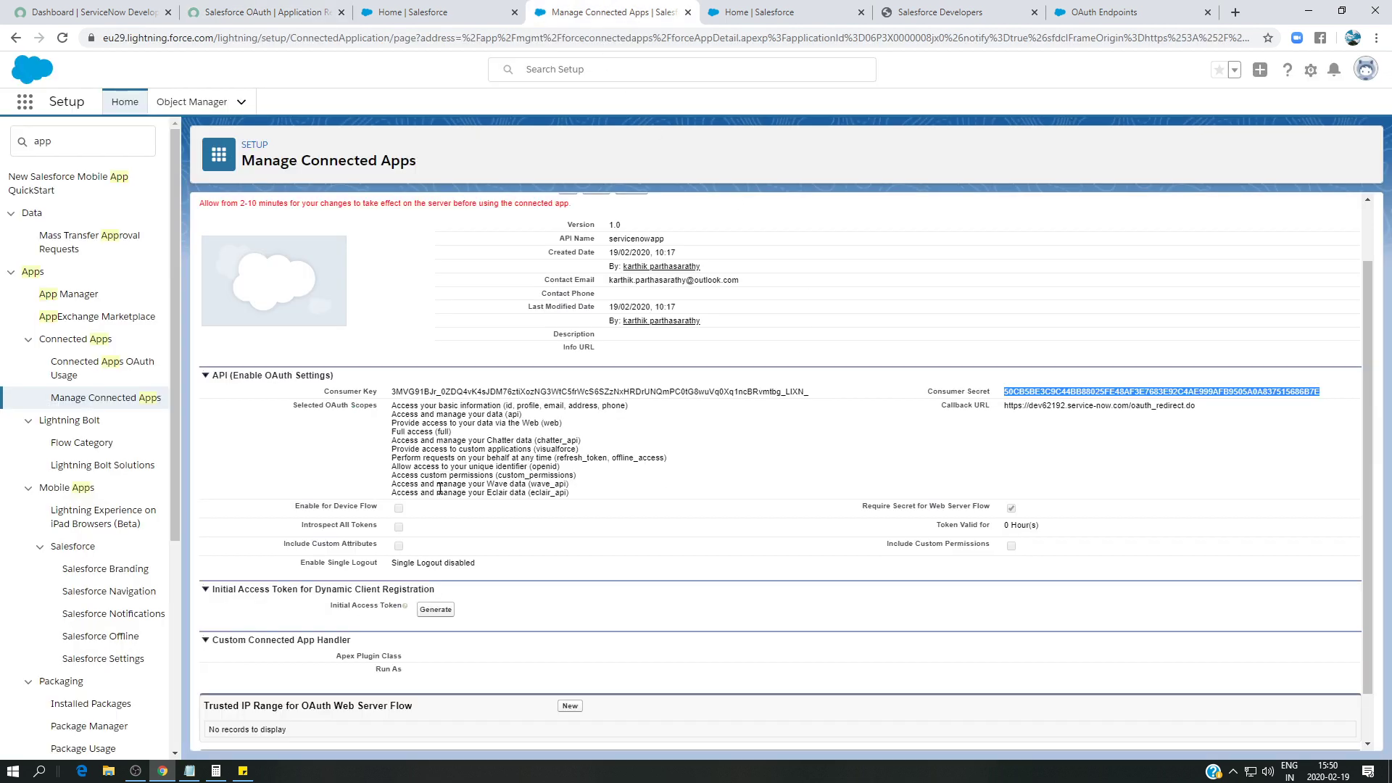
left_click(1095, 11)
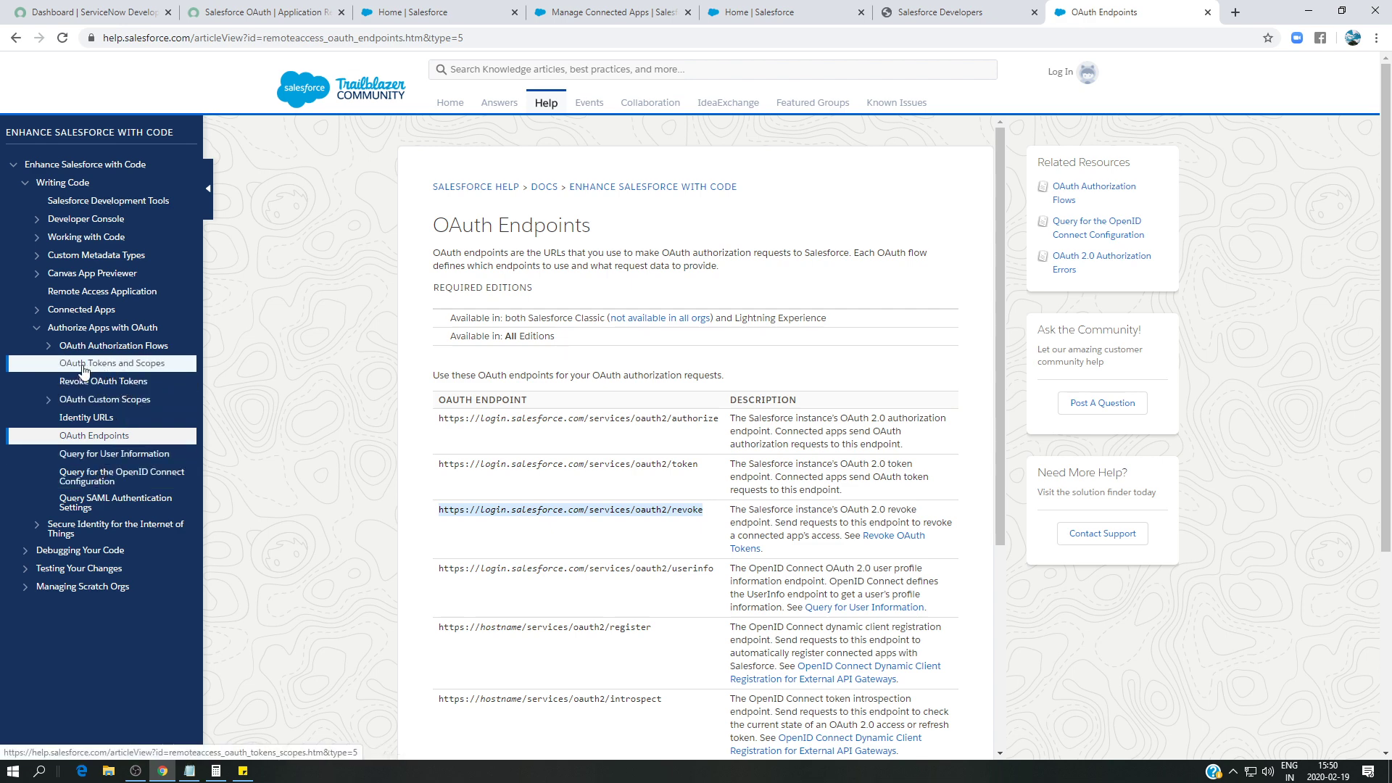
- Open the OAuth Tokens and Scopes help article and add an 'api' scope row
left_click(124, 371)
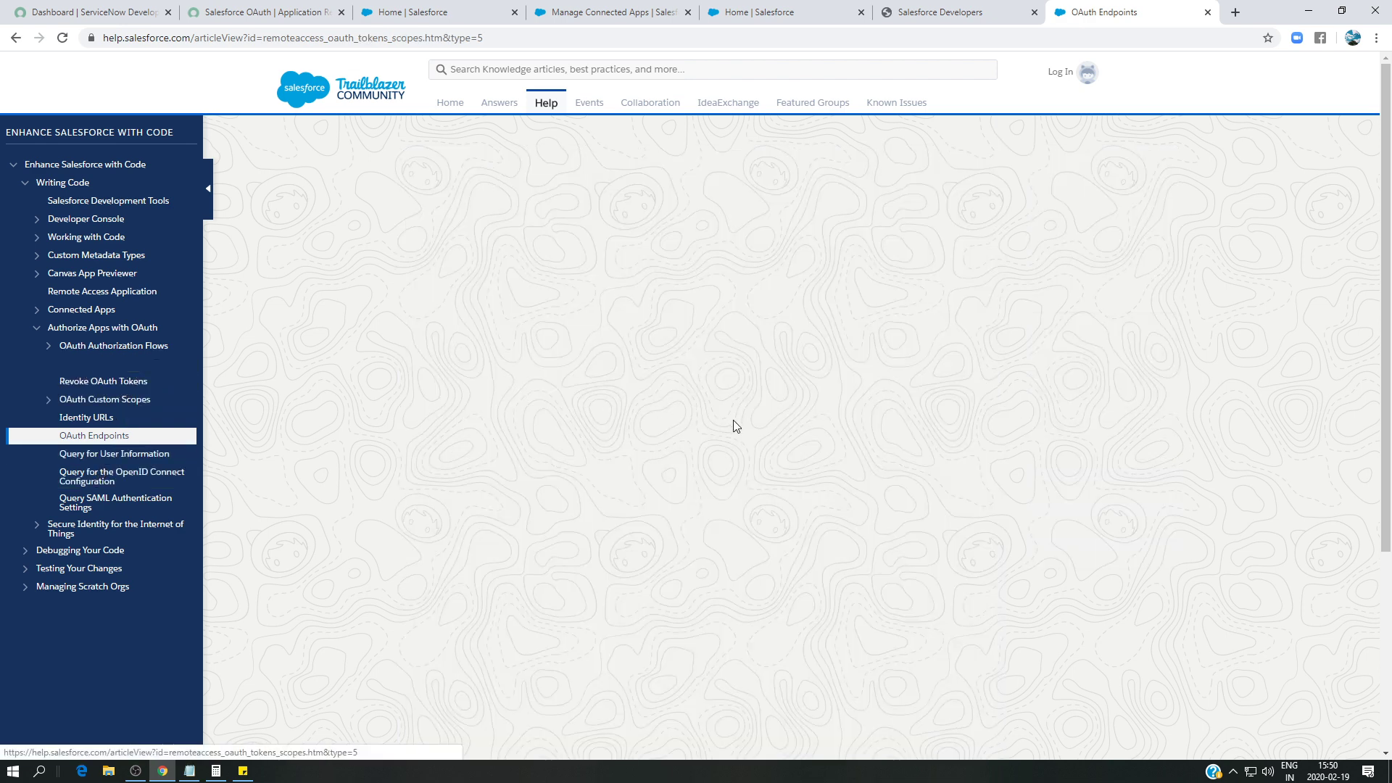
scroll(734, 417, "down", 10)
scroll(734, 412, "down", 7)
scroll(673, 406, "up", 2)
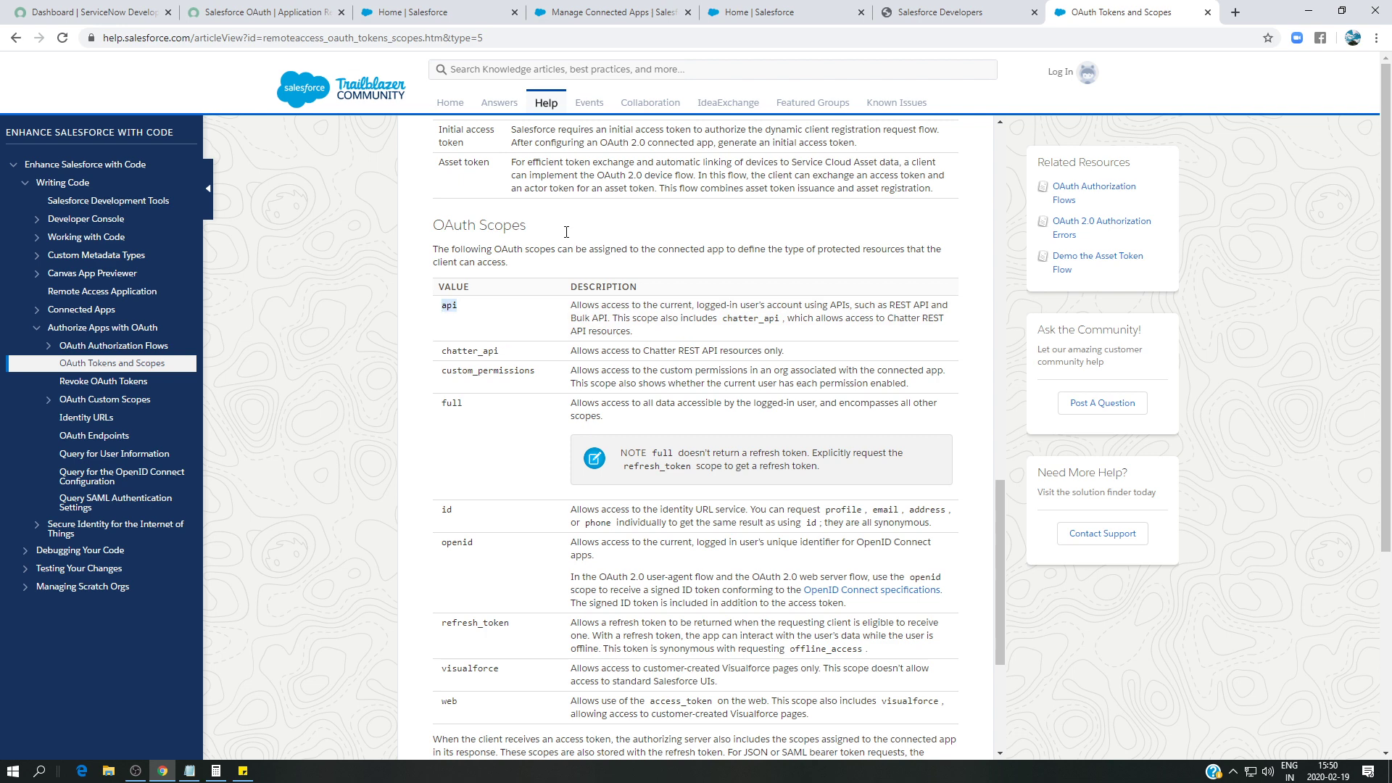
left_click(265, 13)
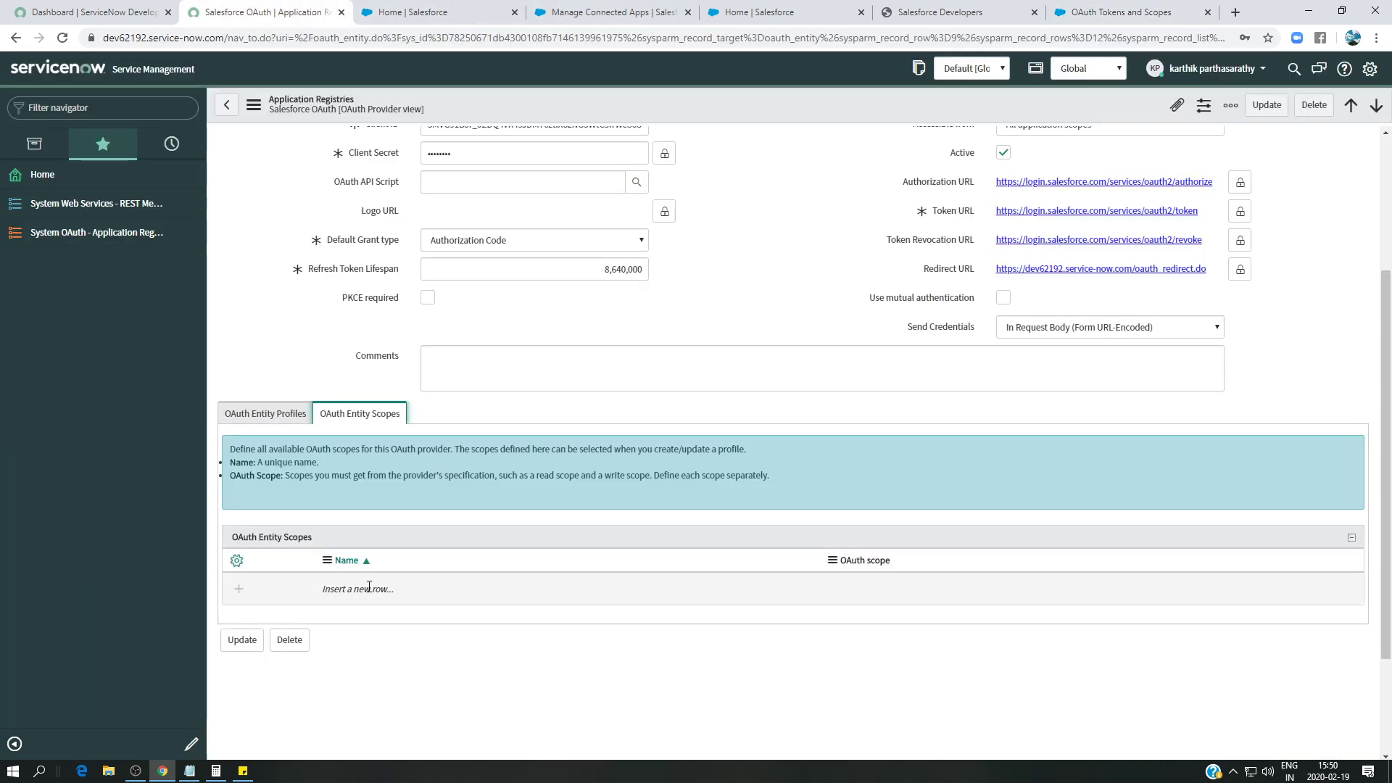
left_click(367, 589)
type("api")
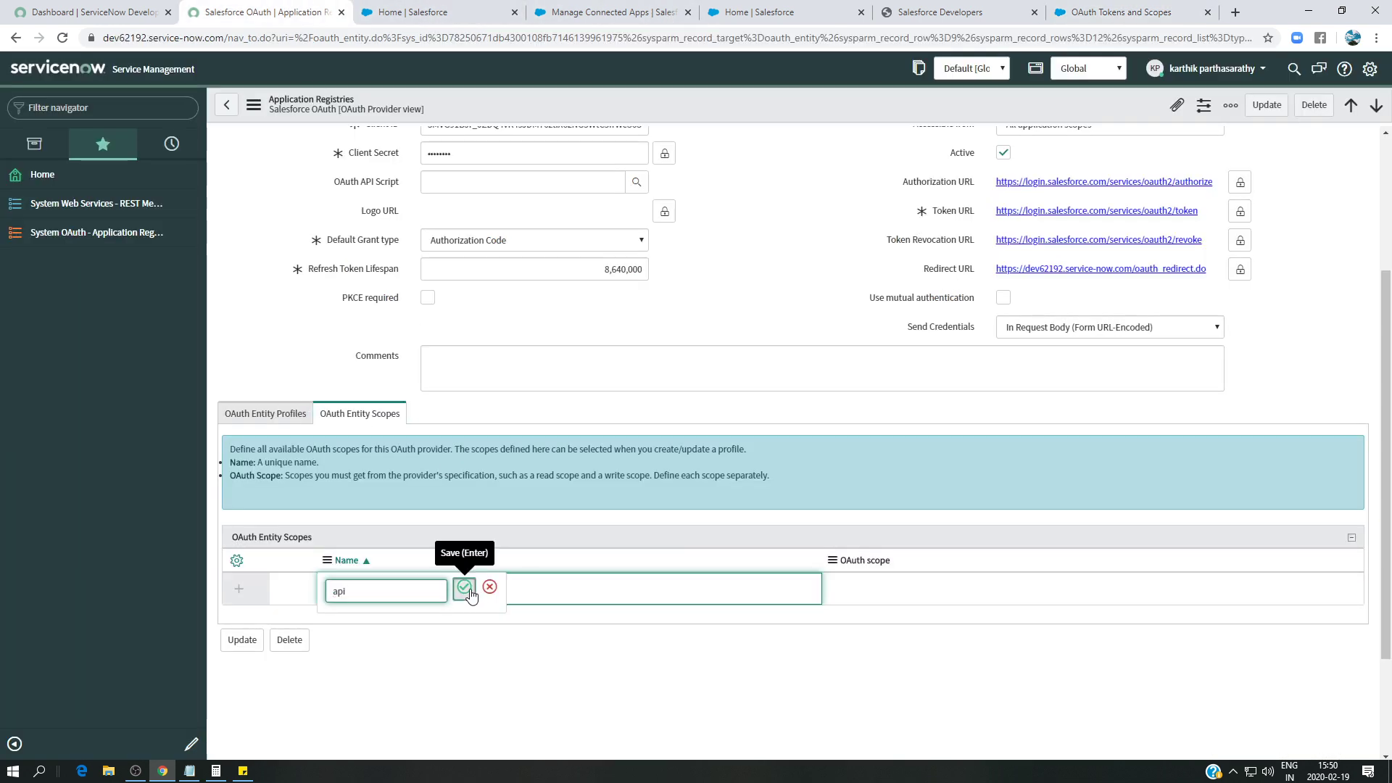
- Add chatter_api and custom_permissions scope rows copied from the help article
left_click(1127, 12)
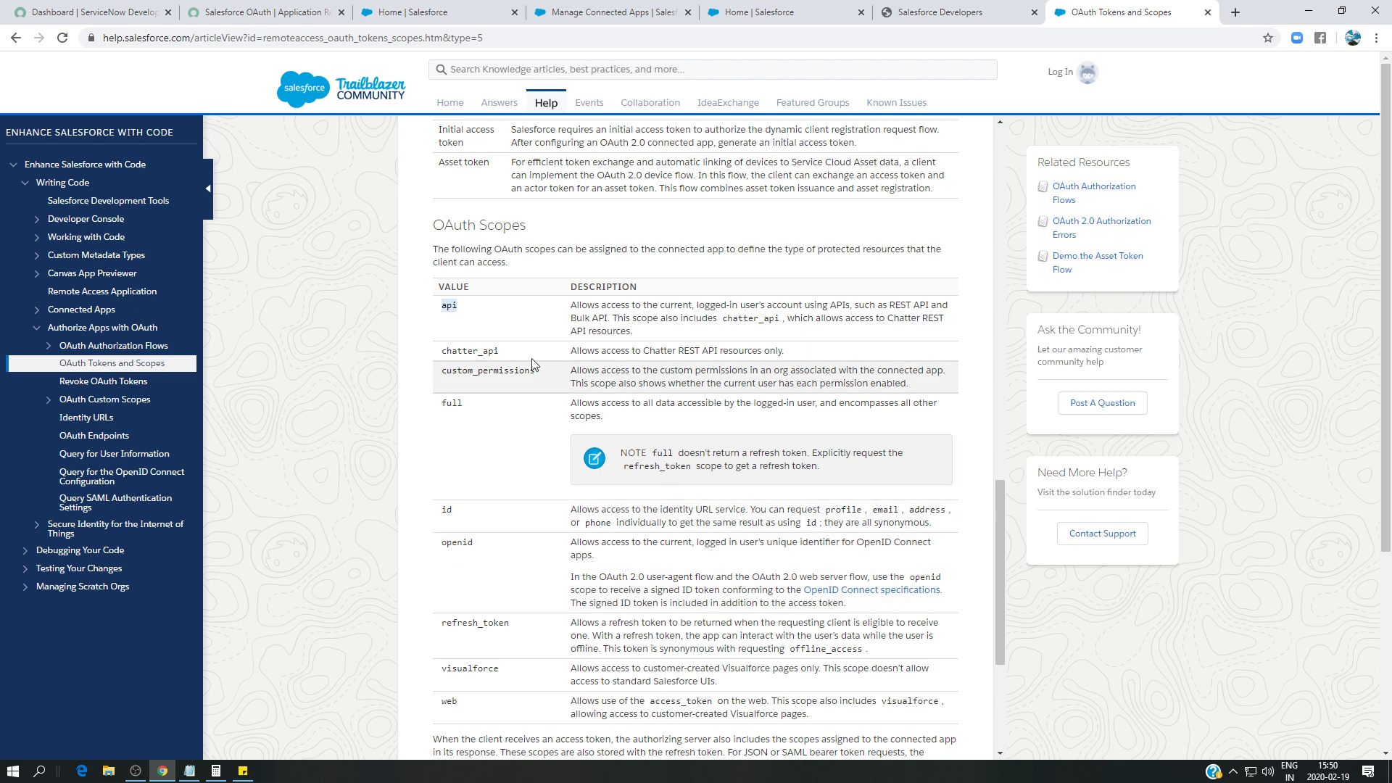
left_click_drag(499, 352, 455, 354)
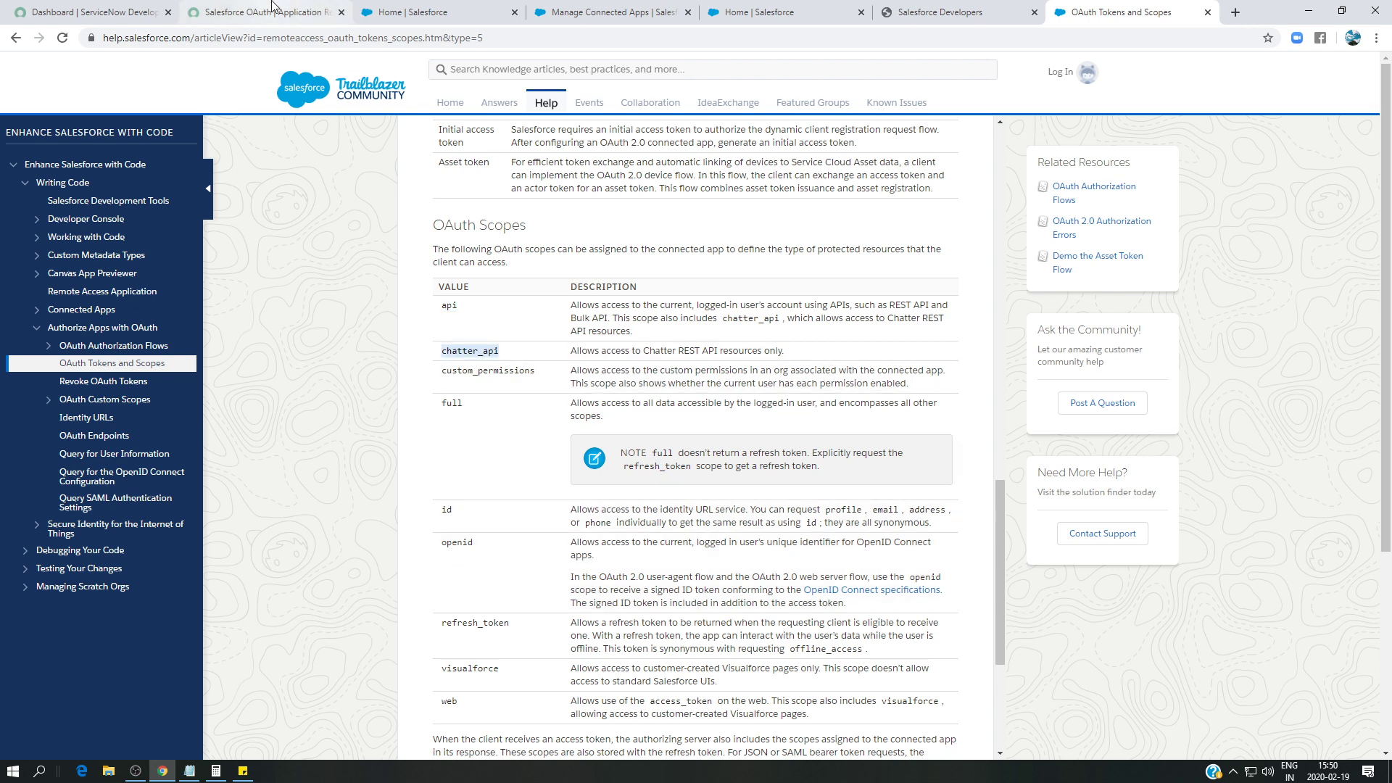
left_click(265, 12)
left_click(366, 621)
type("chatter_api")
left_click(472, 622)
left_click(1127, 13)
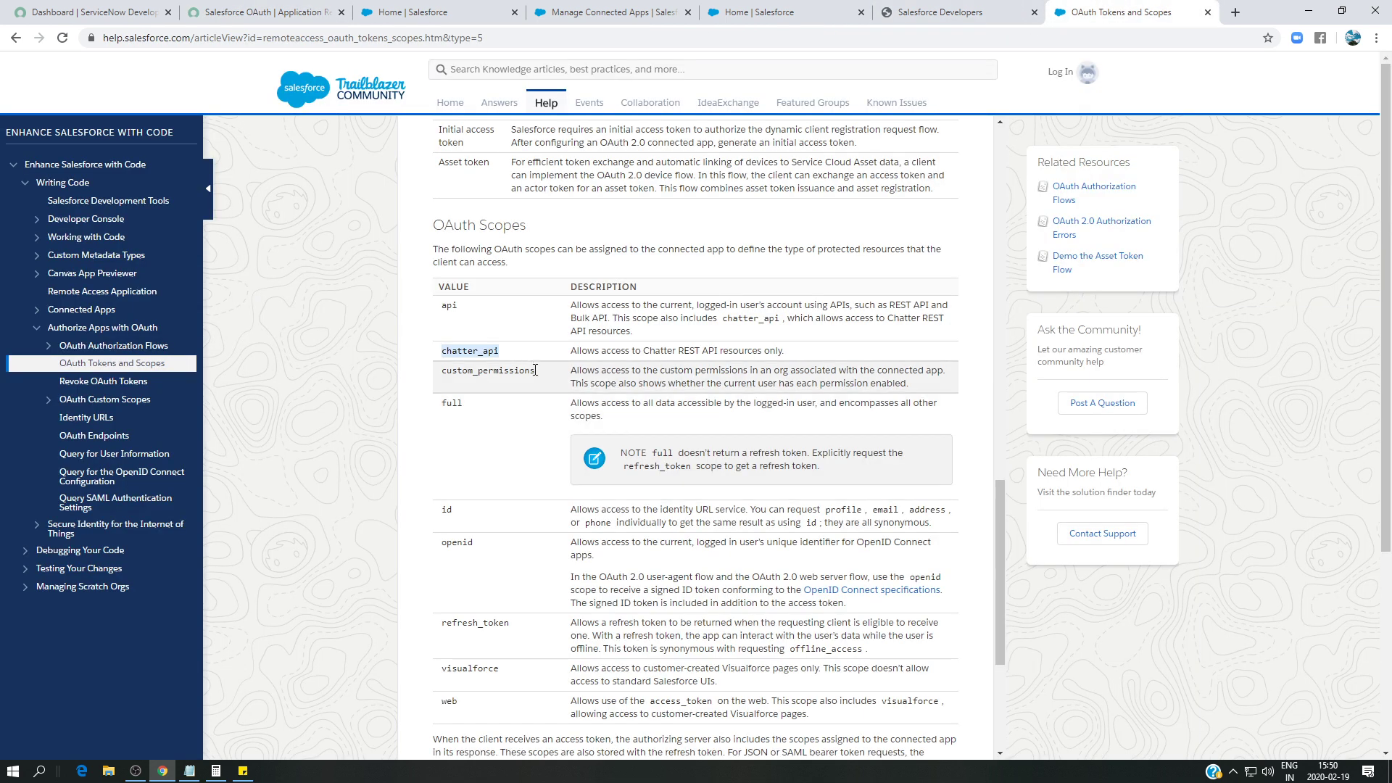
left_click_drag(537, 371, 437, 383)
key("ctrl+c")
left_click(265, 12)
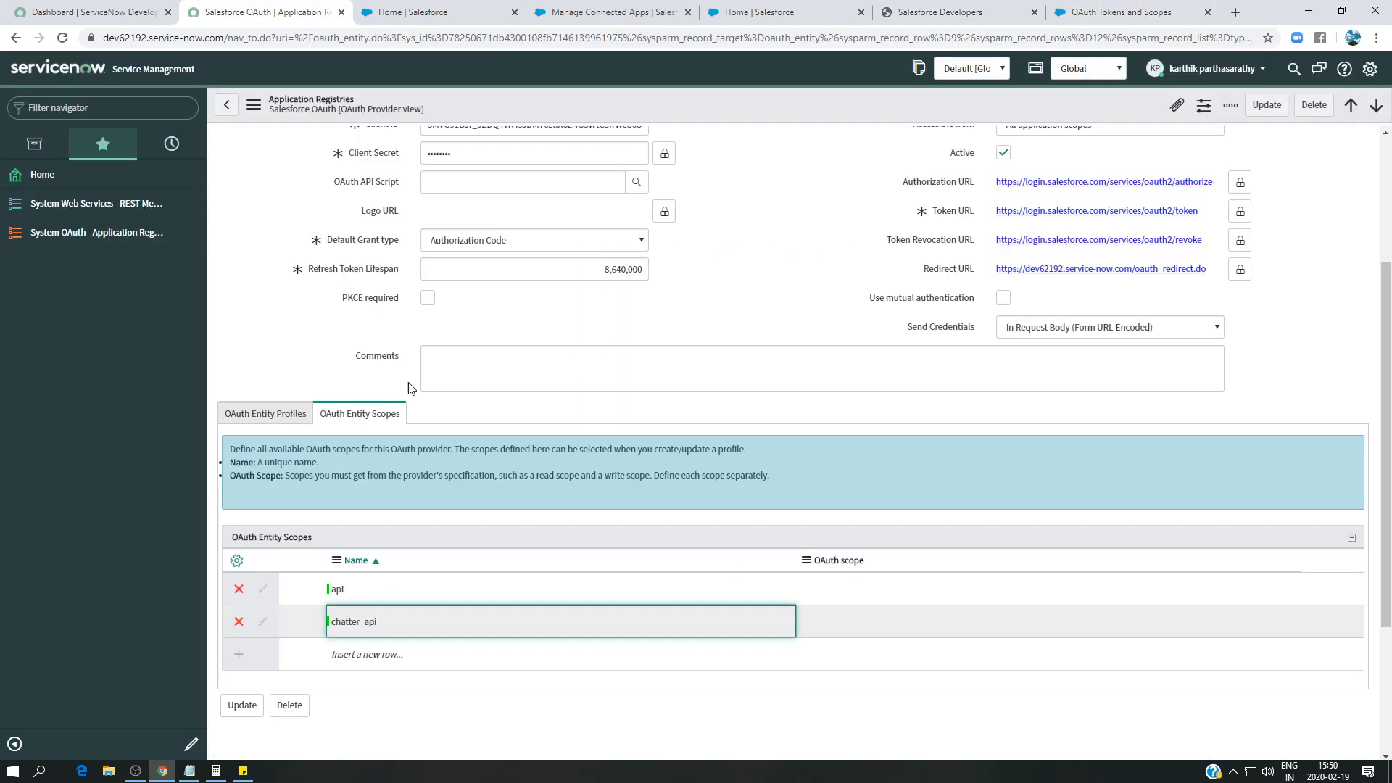
double_click(370, 654)
key("ctrl+v")
left_click(472, 654)
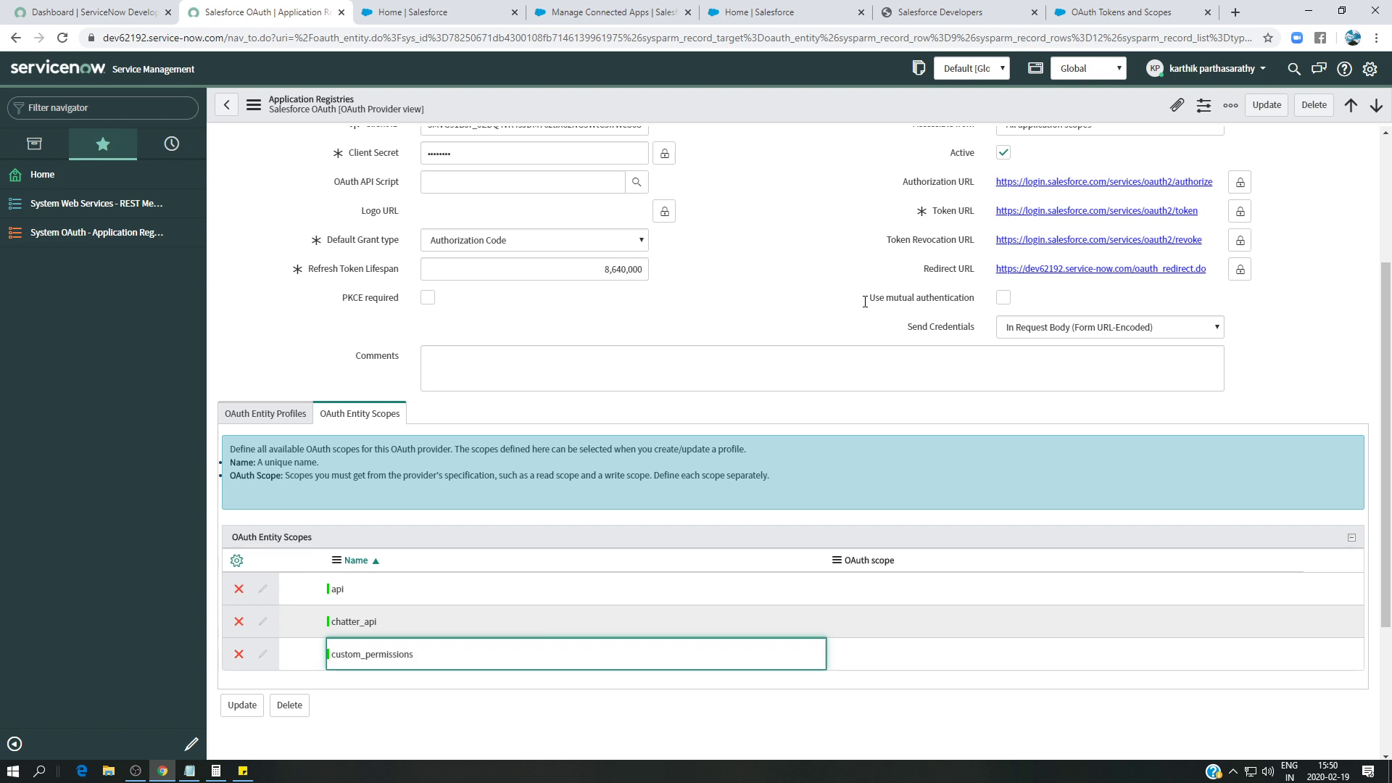
- Add the 'full' and 'id' scope rows
left_click(1128, 12)
left_click(463, 401)
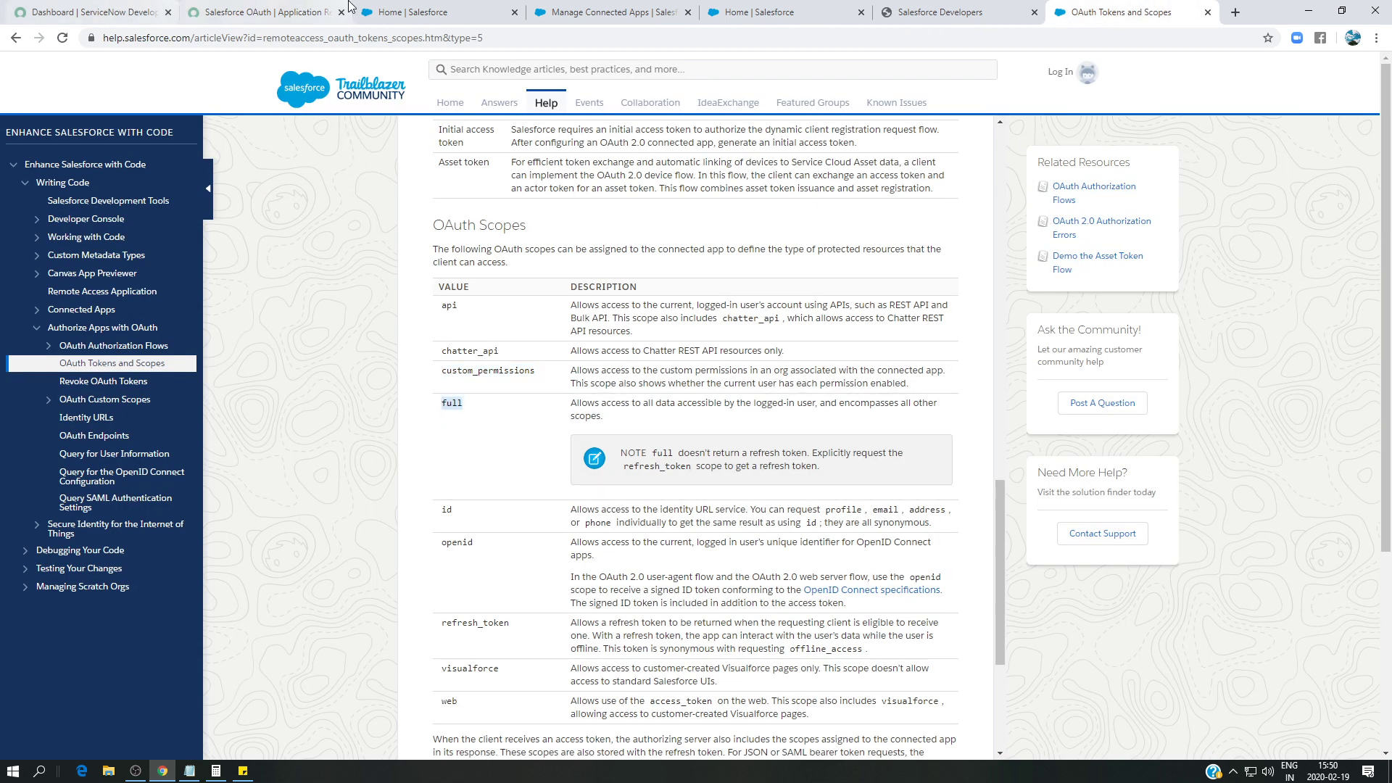
left_click(290, 12)
left_click(373, 687)
type("full")
key("Return")
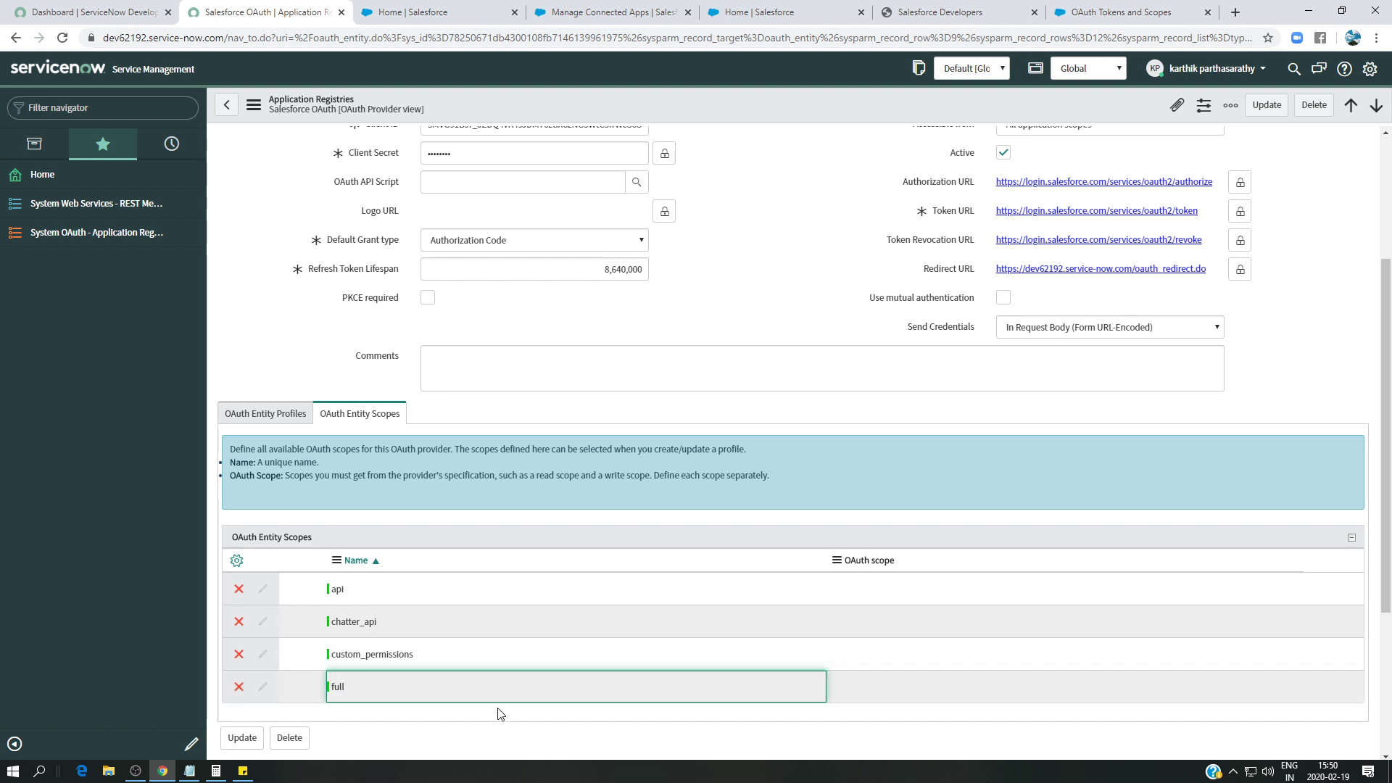
scroll(472, 696, "down", 1)
left_click(367, 645)
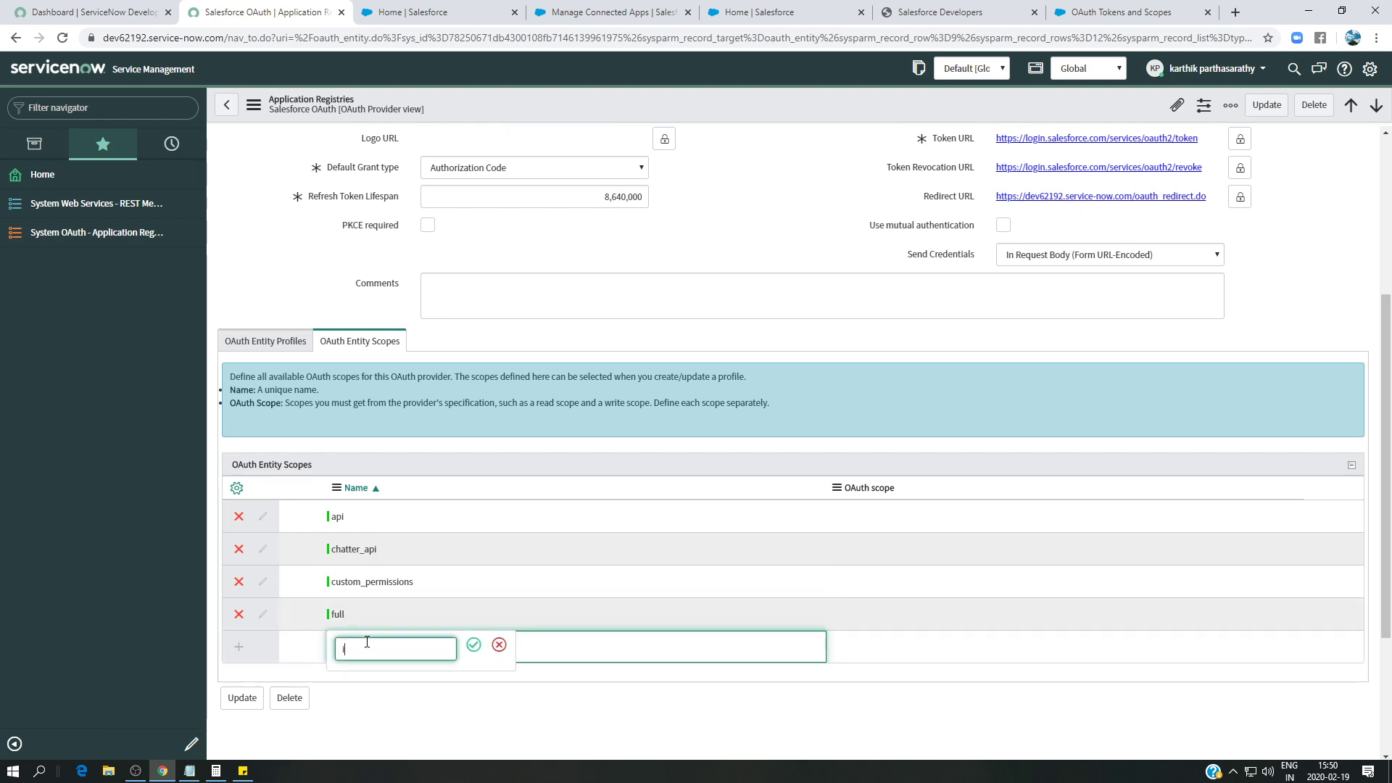
type("id")
left_click(473, 645)
- Add a refresh_token scope row copied from the help article
left_click(1117, 12)
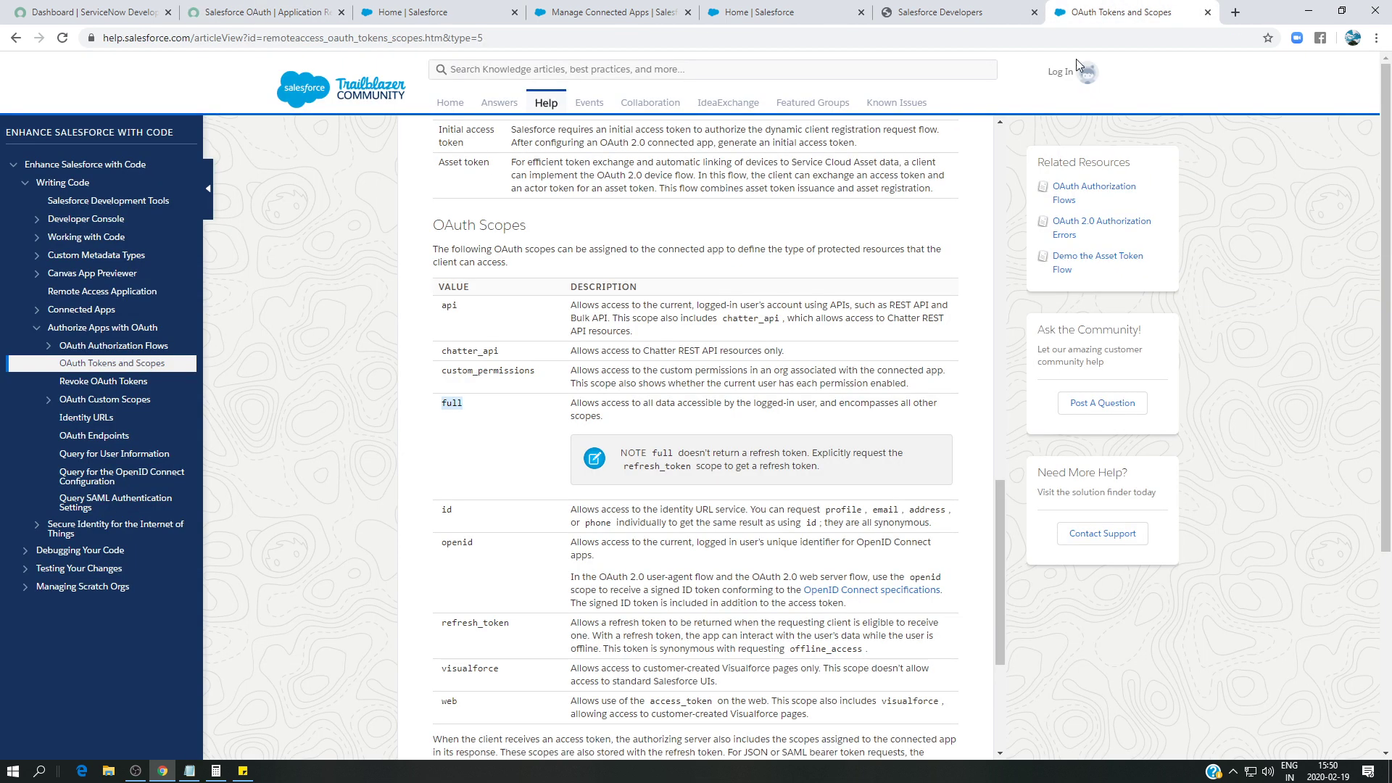
double_click(508, 622)
key("ctrl+c")
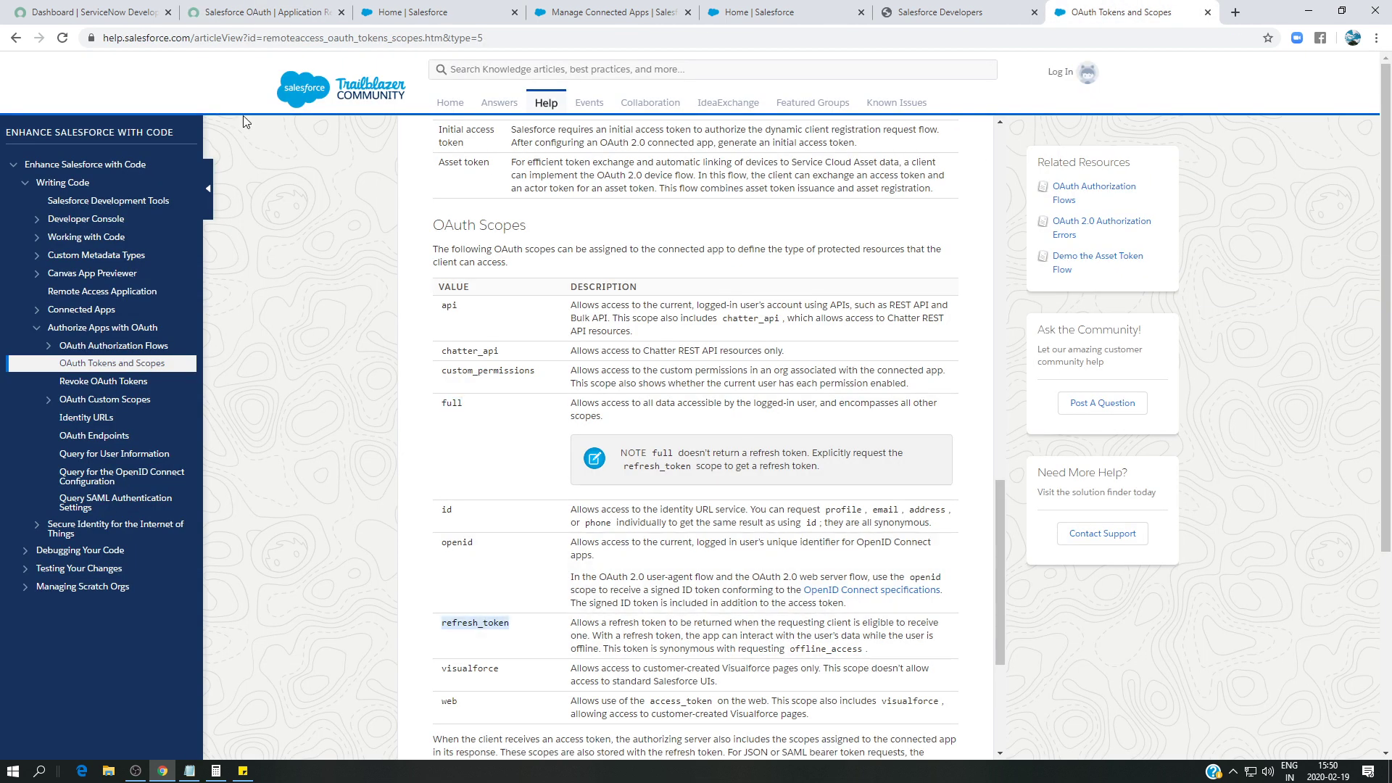
left_click(235, 13)
left_click(372, 679)
key("ctrl+v")
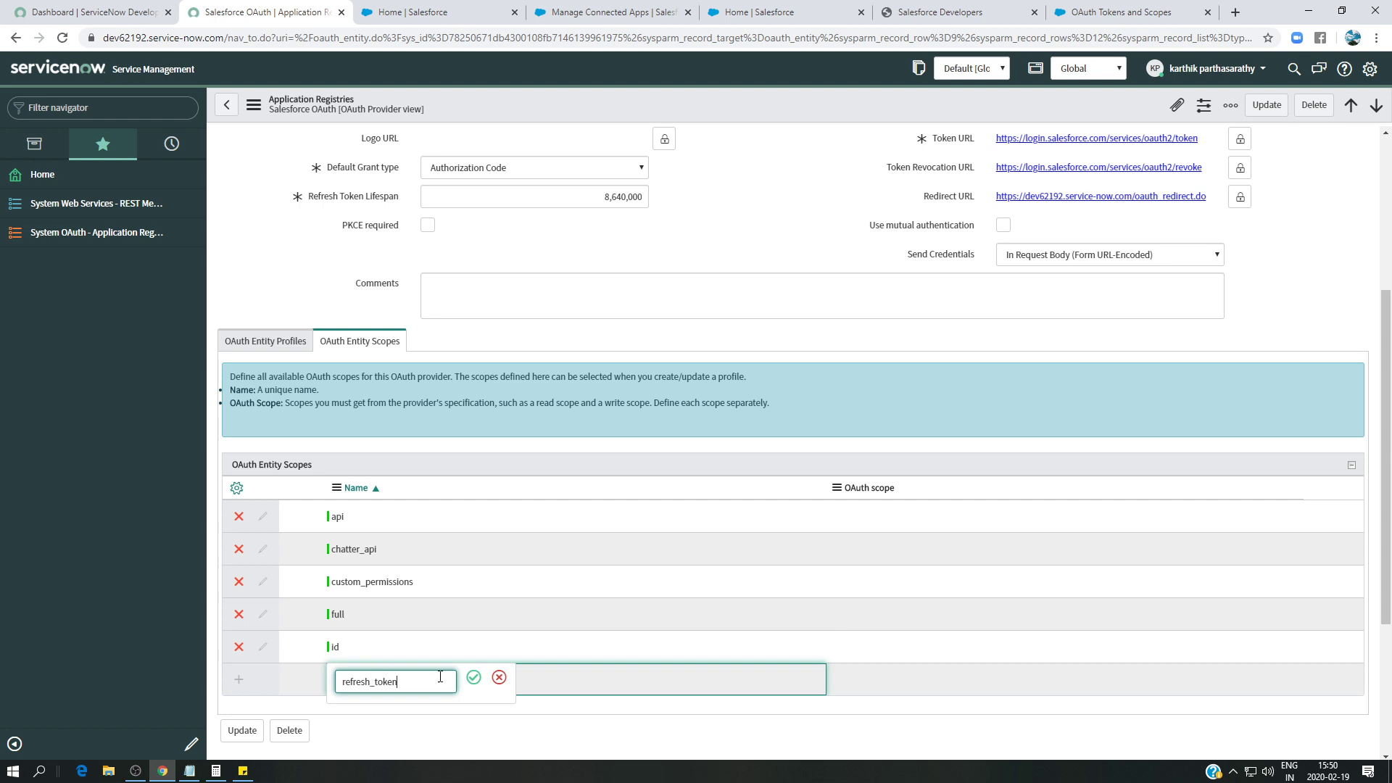
left_click(474, 678)
- Add a visualforce scope row and copy the 'web' scope name from the article
left_click(1117, 12)
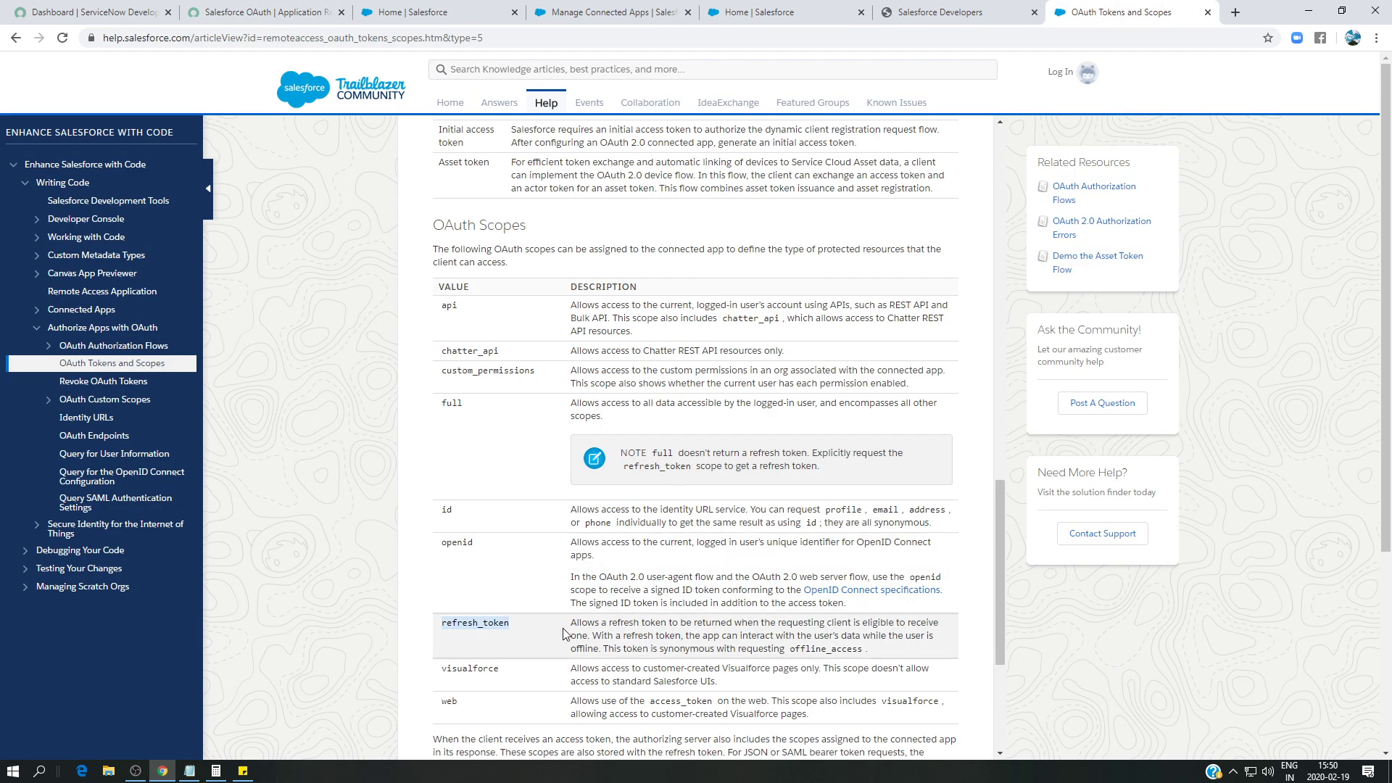
scroll(501, 622, "down", 1)
double_click(497, 595)
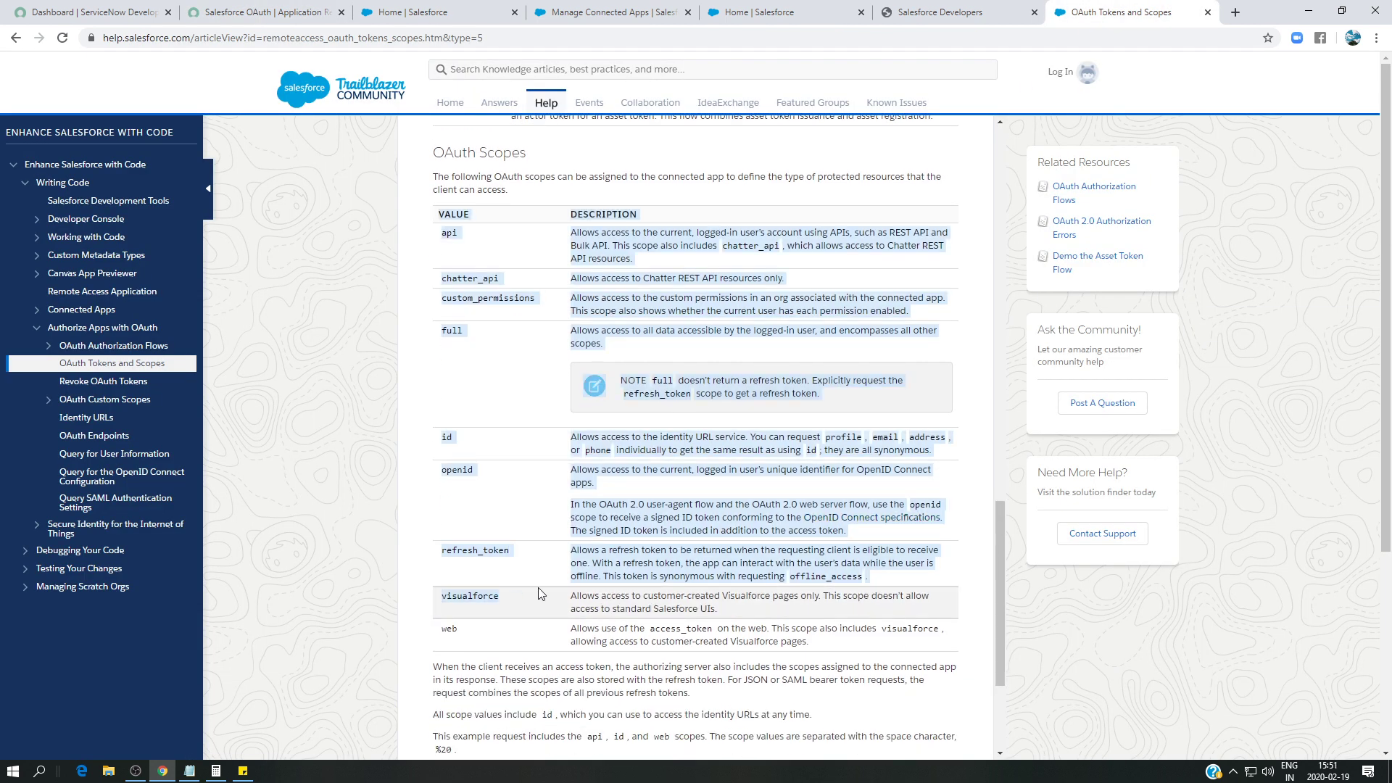
left_click_drag(497, 595, 443, 596)
key("ctrl+c")
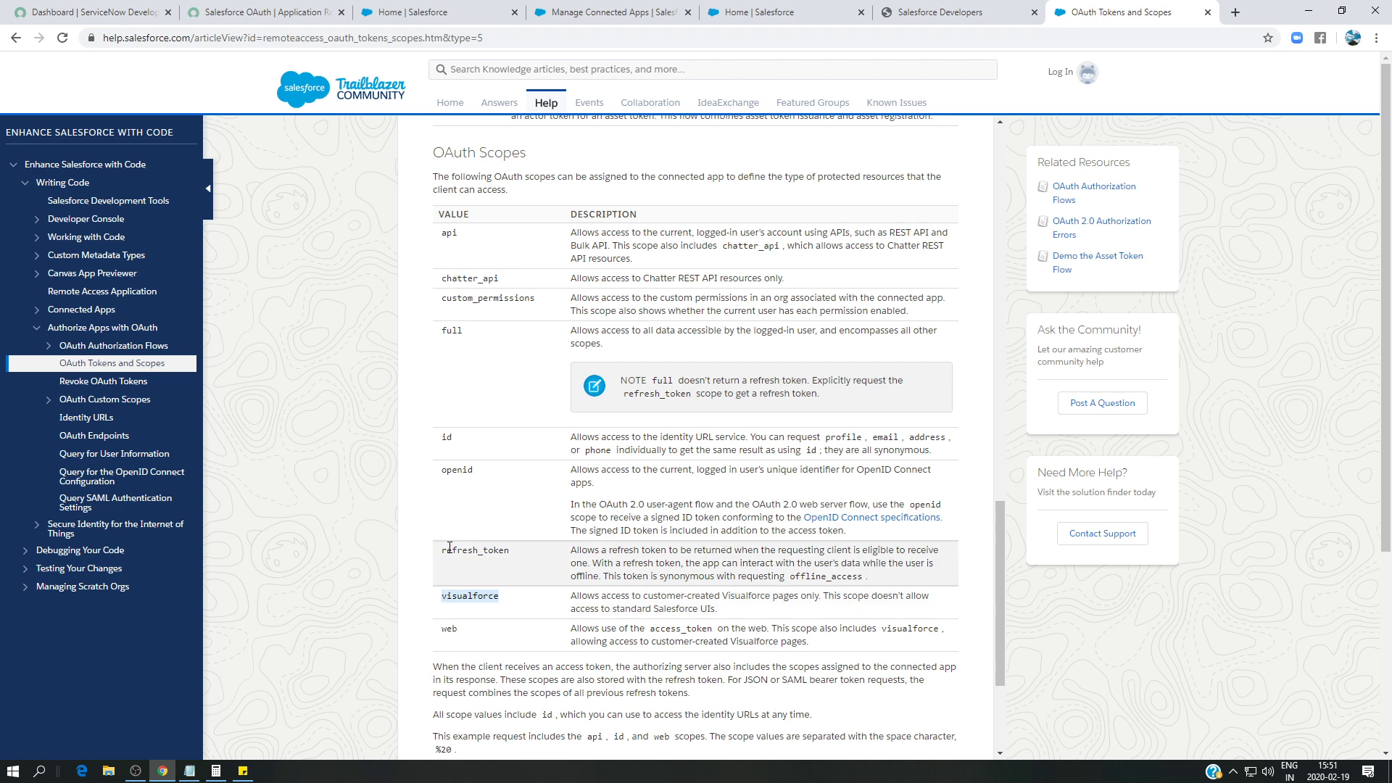
left_click(261, 12)
left_click(361, 710)
key("ctrl+v")
left_click(473, 712)
left_click(1096, 7)
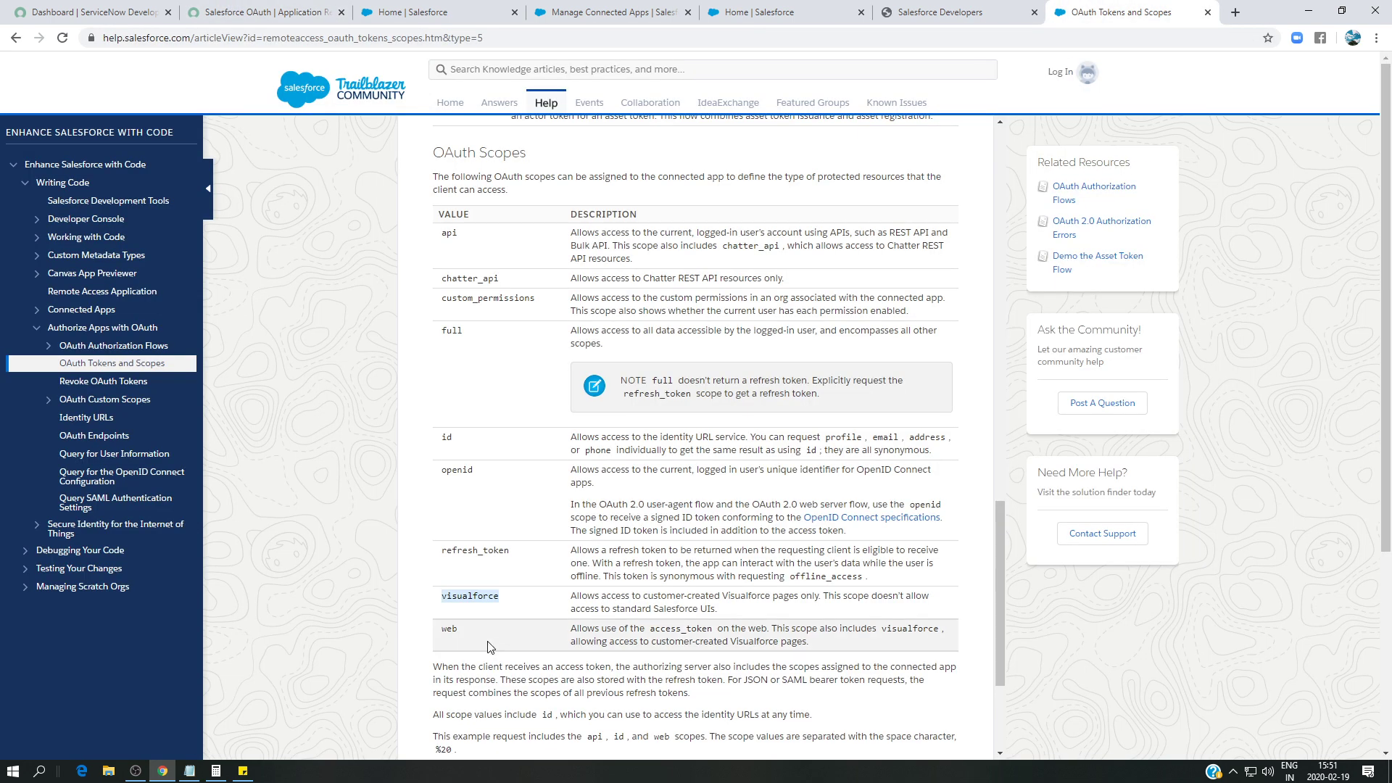
left_click_drag(460, 631, 439, 633)
key("ctrl+c")
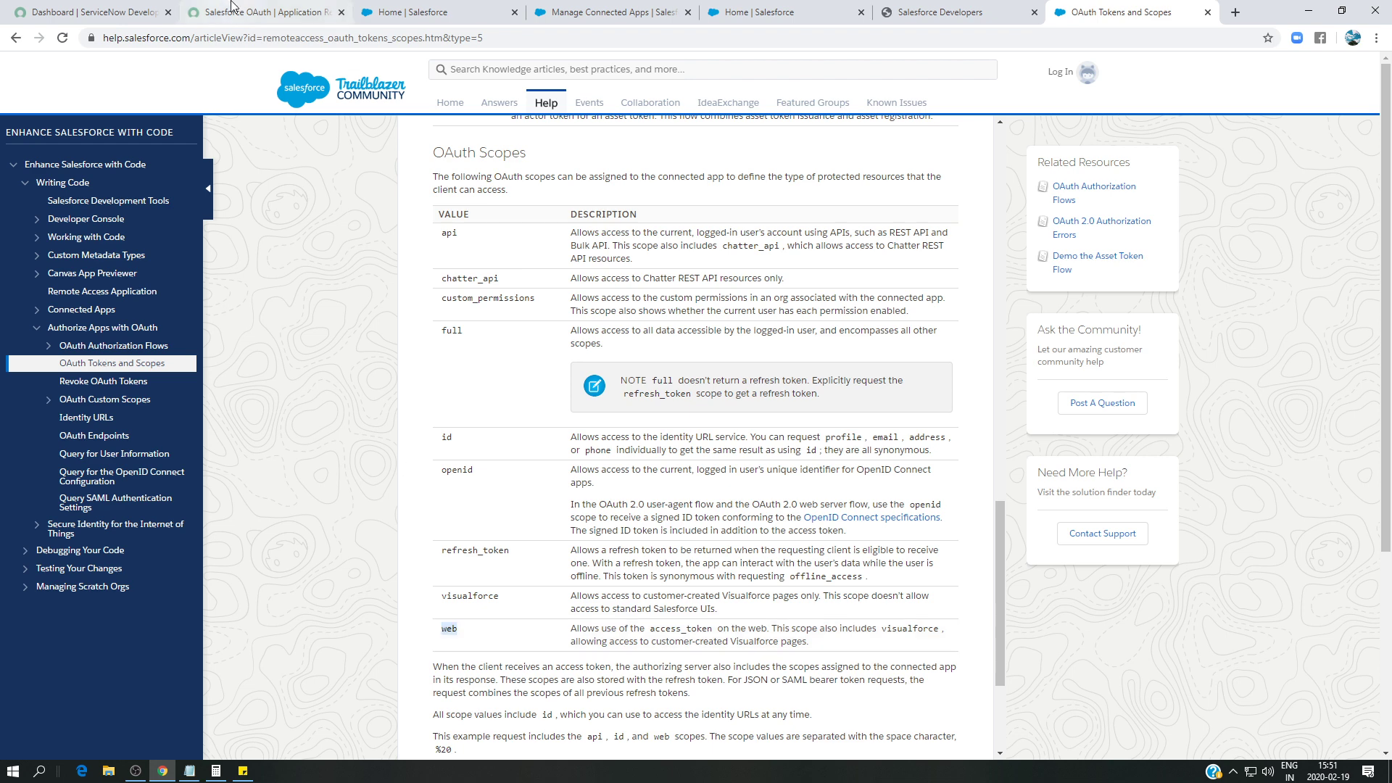
left_click(268, 12)
scroll(352, 595, "down", 1)
- Add the 'web' scope row and set the api row's OAuth scope to 'api'
left_click(352, 599)
key("ctrl+v")
left_click(465, 599)
left_click(358, 373)
left_click(357, 374)
key("ctrl+c")
left_click(889, 377)
key("ctrl+v")
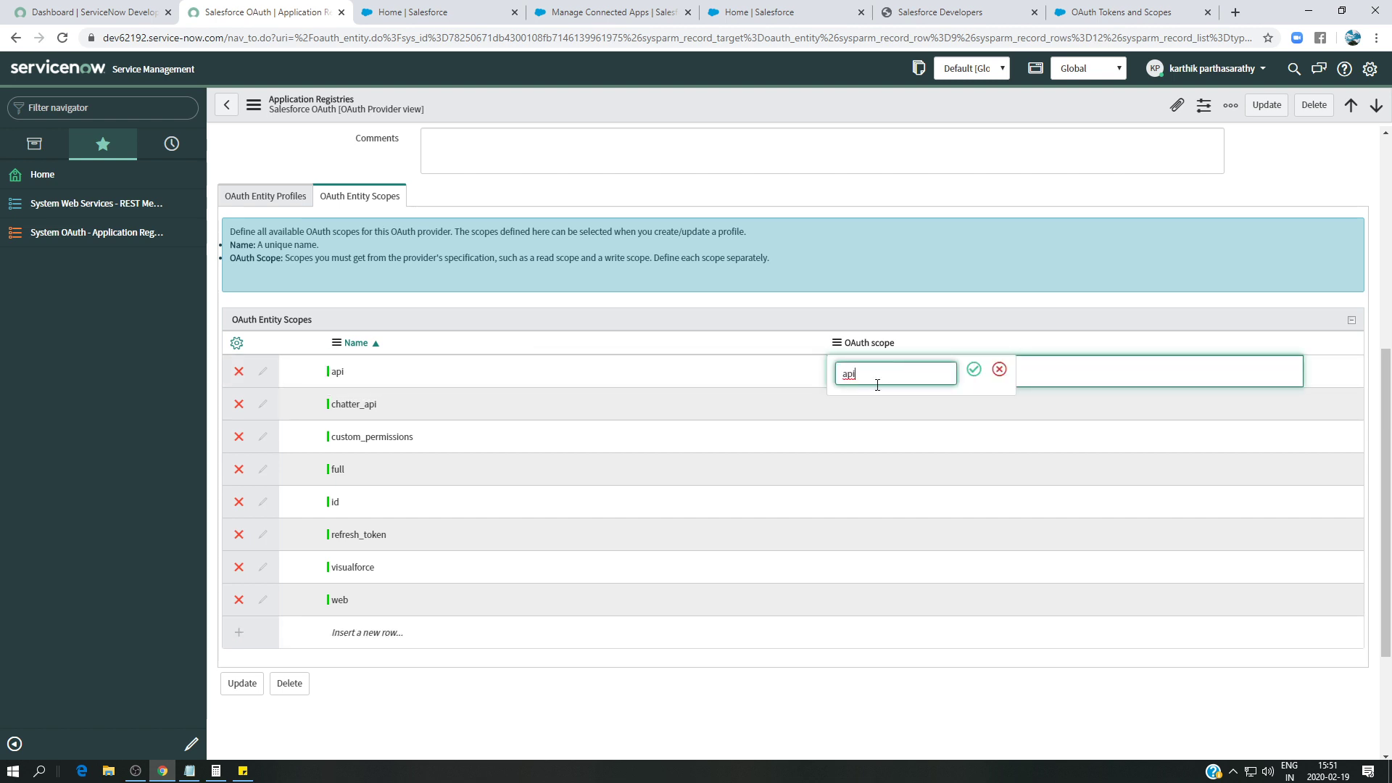
left_click(972, 371)
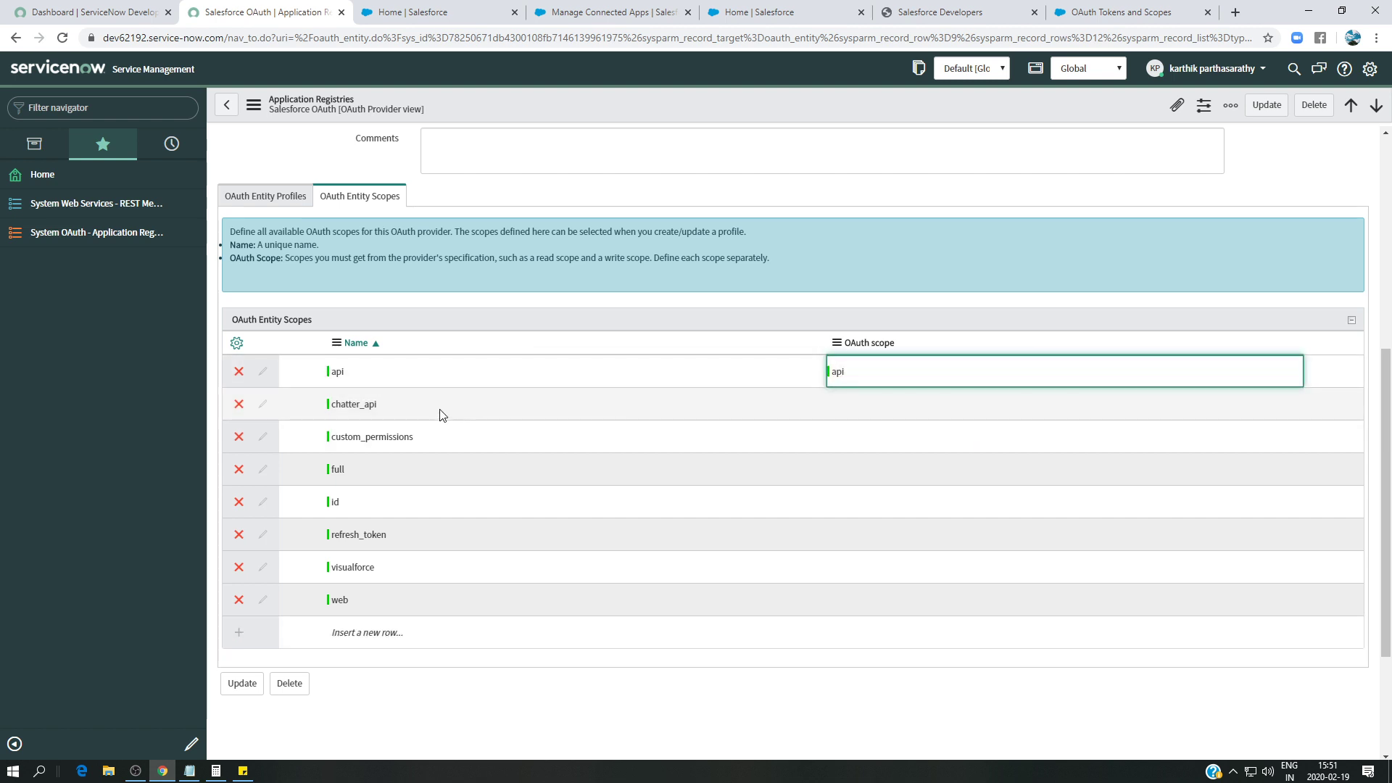
- Set the OAuth scope values of chatter_api and custom_permissions to their names
double_click(441, 406)
key("ctrl+c")
left_click(855, 407)
key("ctrl+v")
left_click(976, 404)
double_click(431, 441)
key("ctrl+c")
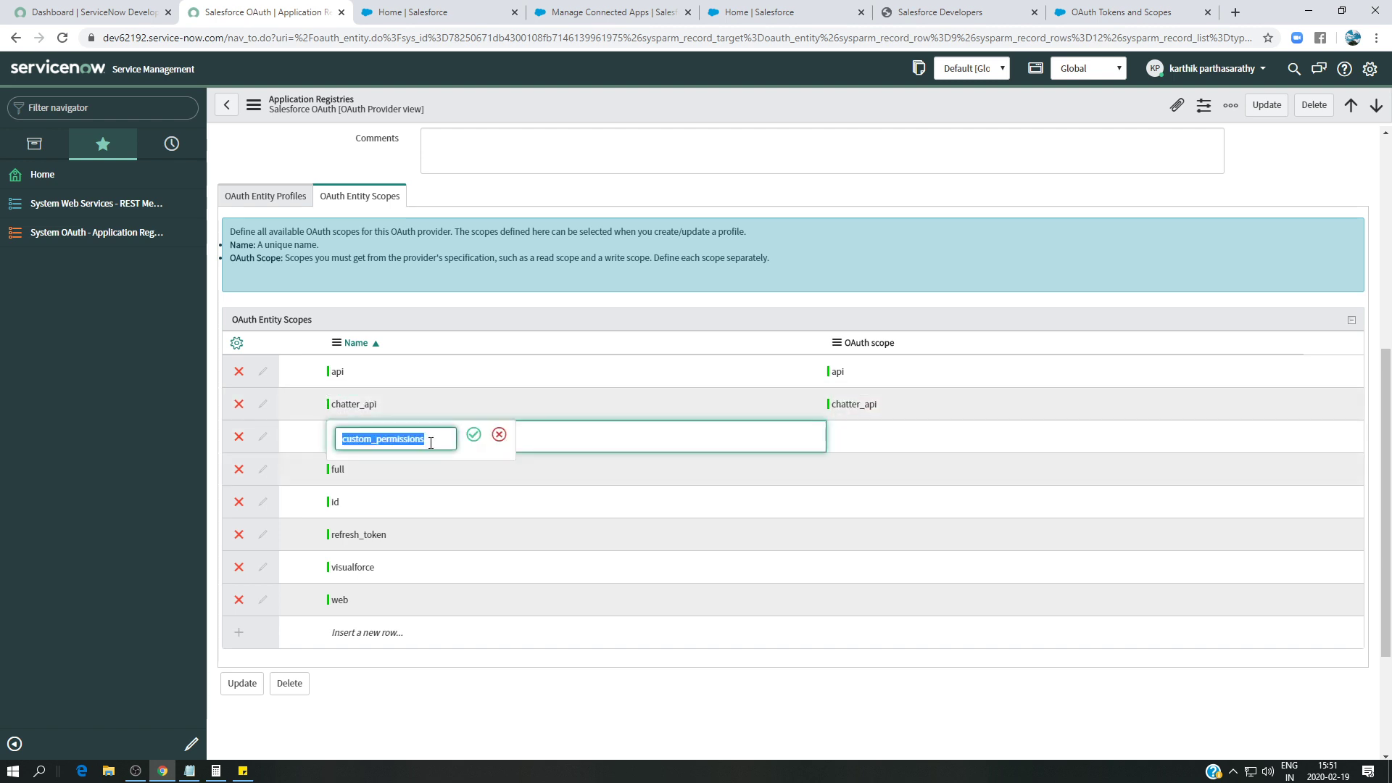
left_click(864, 435)
key("ctrl+v")
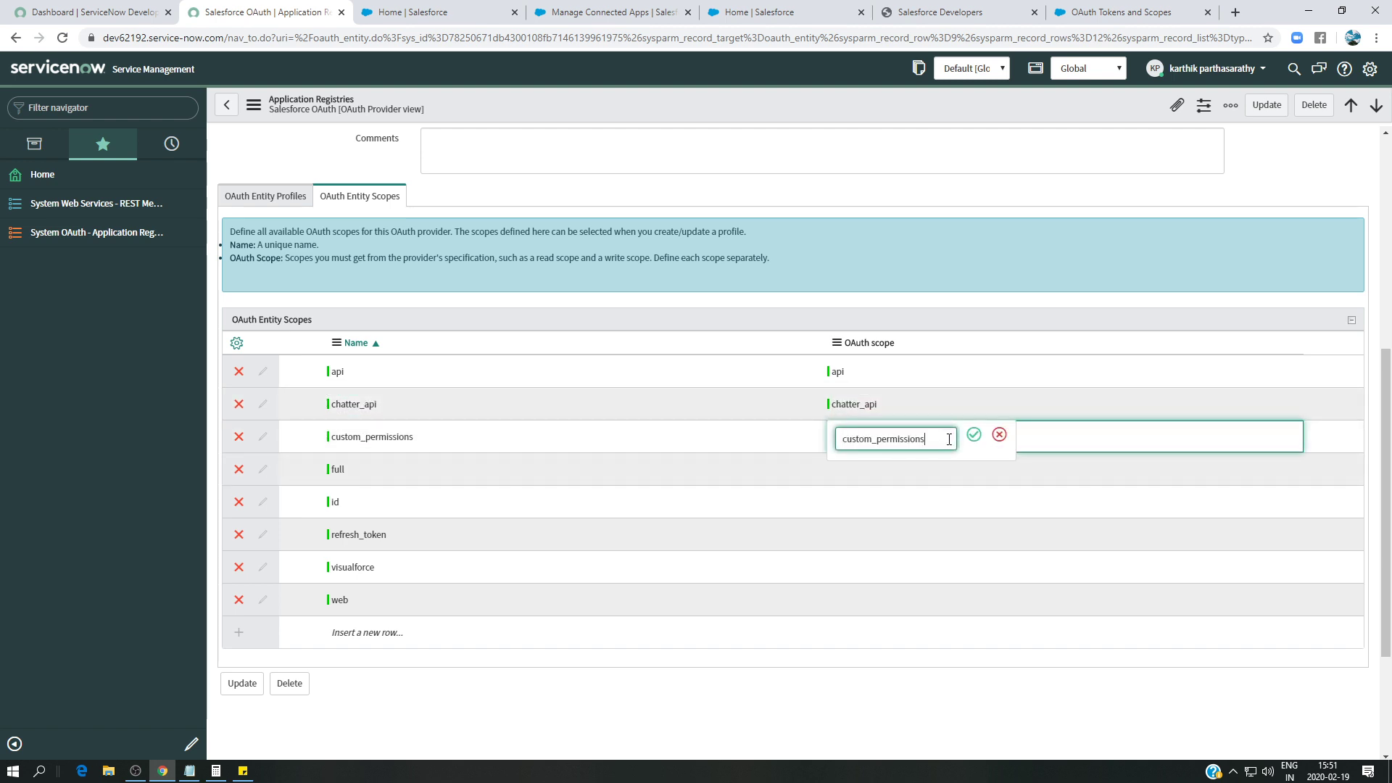
left_click(973, 435)
- Fill in OAuth scope values 'full' and 'id' for those rows
double_click(367, 473)
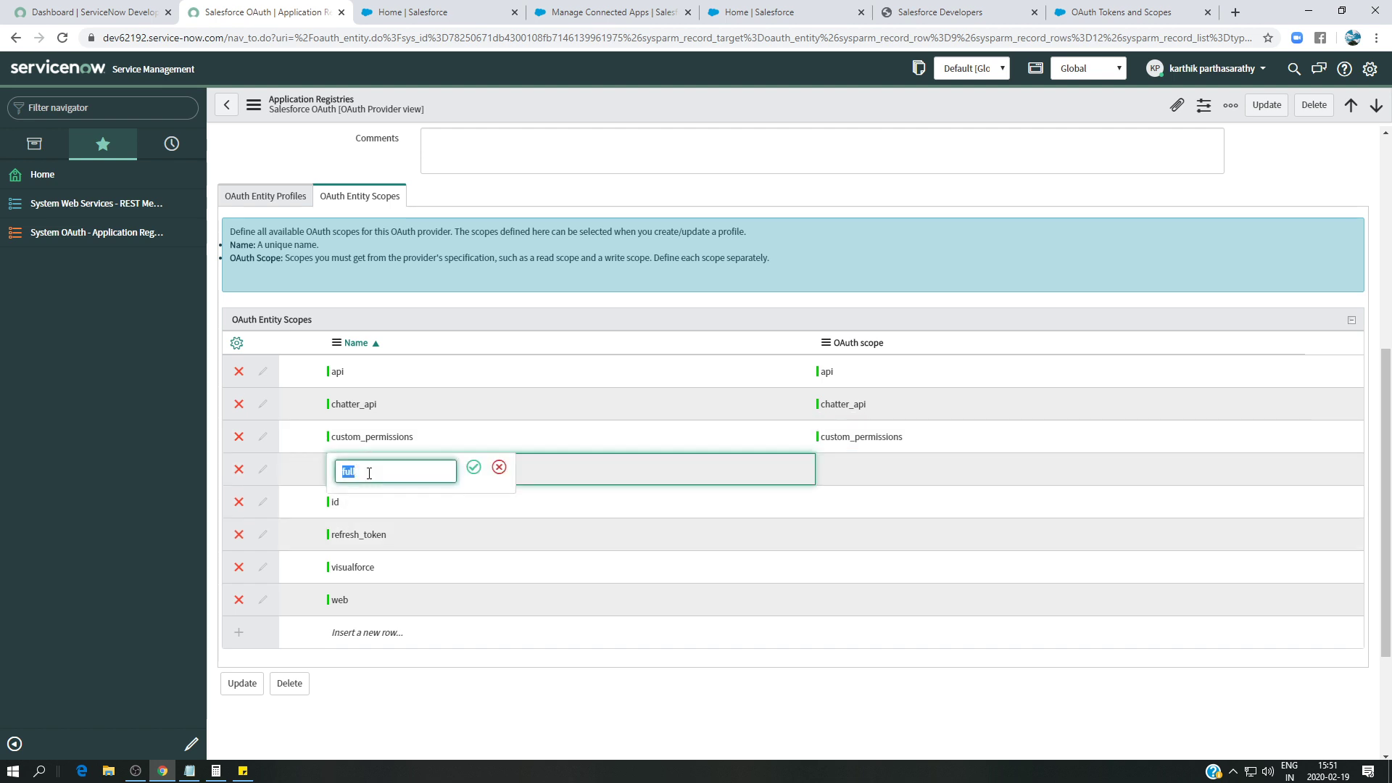
left_click(874, 467)
left_click(956, 470)
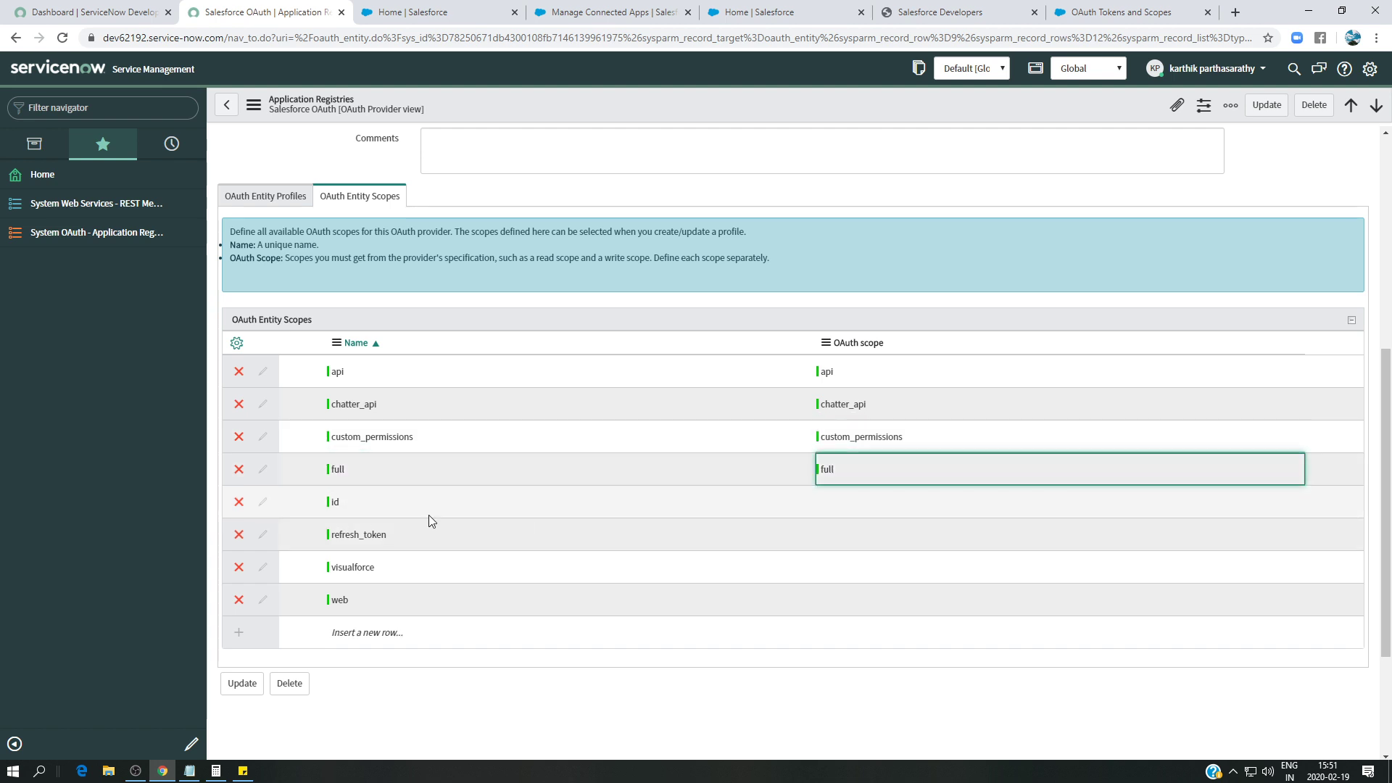
double_click(422, 516)
key("ctrl+c")
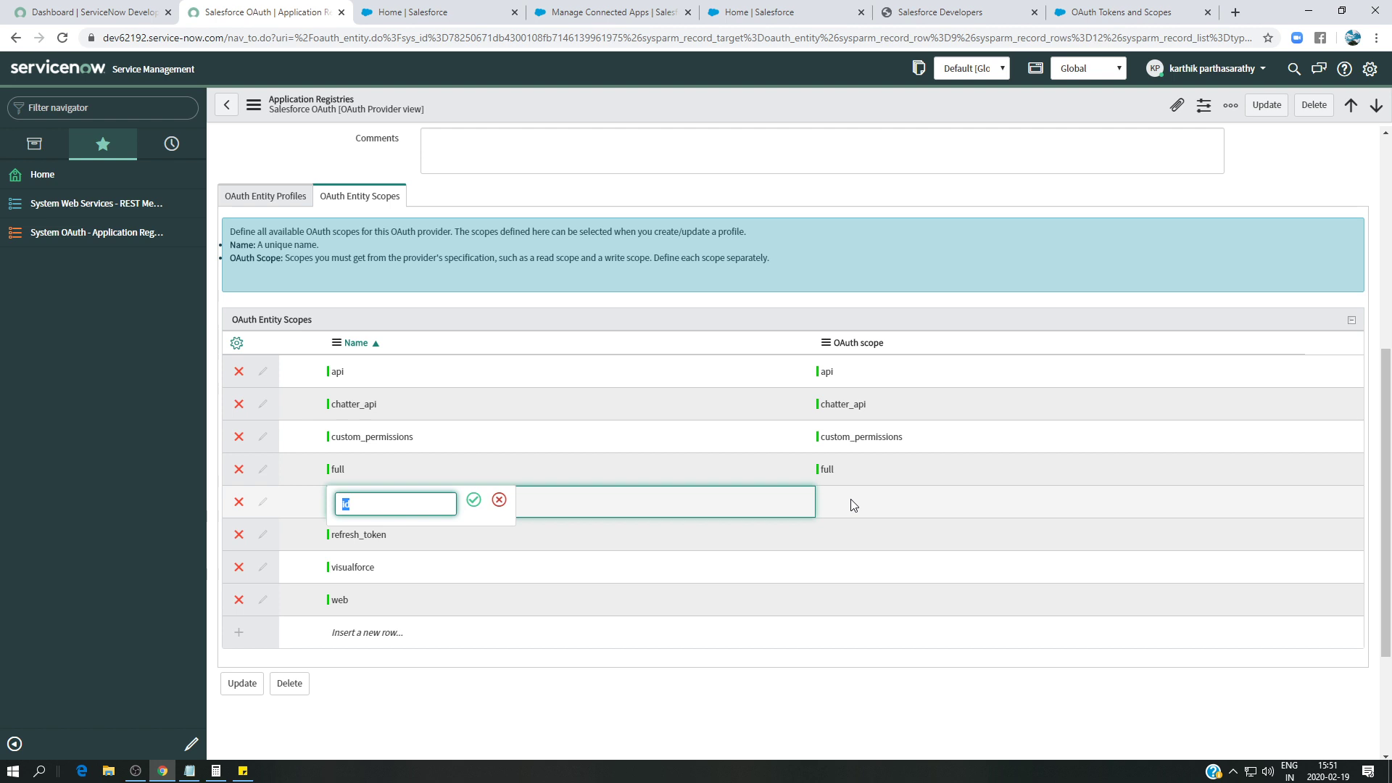
left_click(853, 504)
key("ctrl+v")
left_click(963, 499)
- Set the refresh_token row's OAuth scope to 'refresh_token'
double_click(404, 537)
key("ctrl+c")
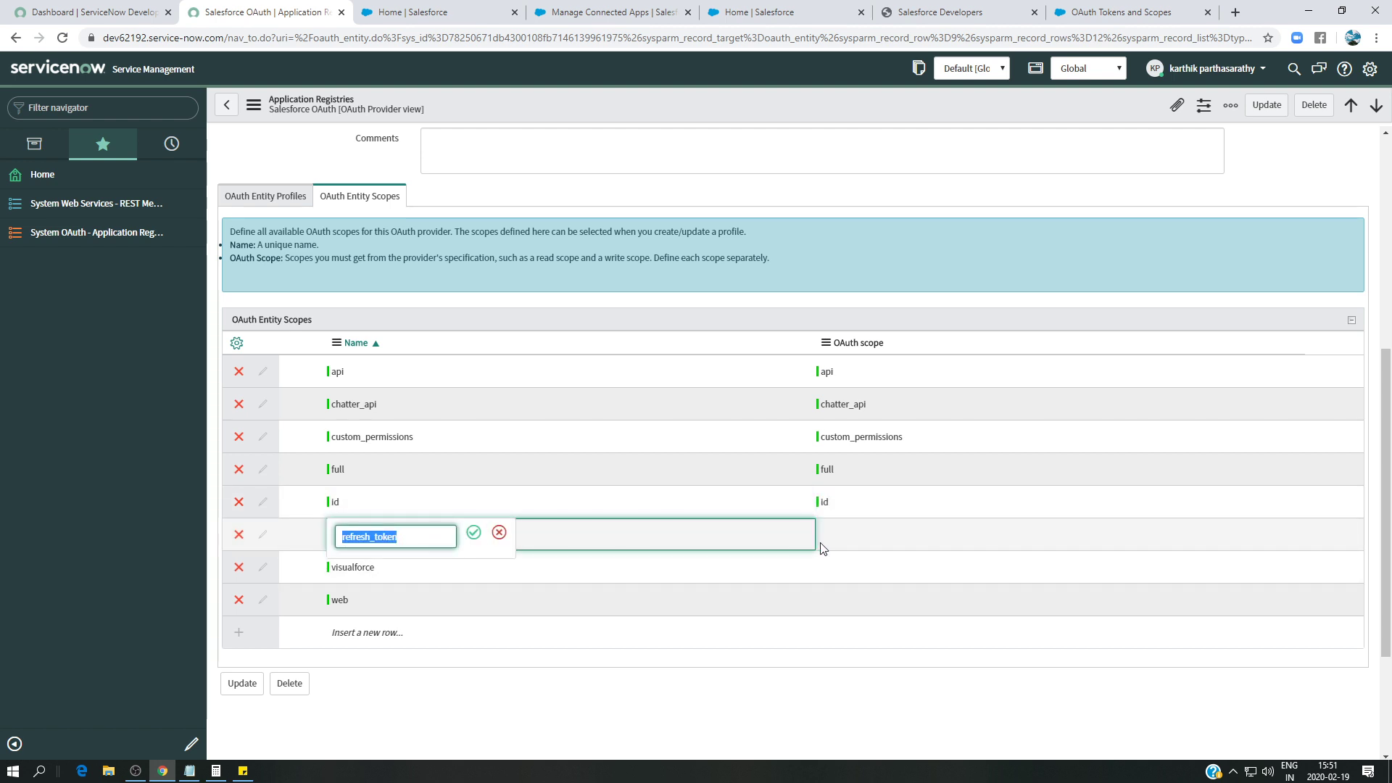
left_click(848, 534)
key("ctrl+v")
left_click(963, 534)
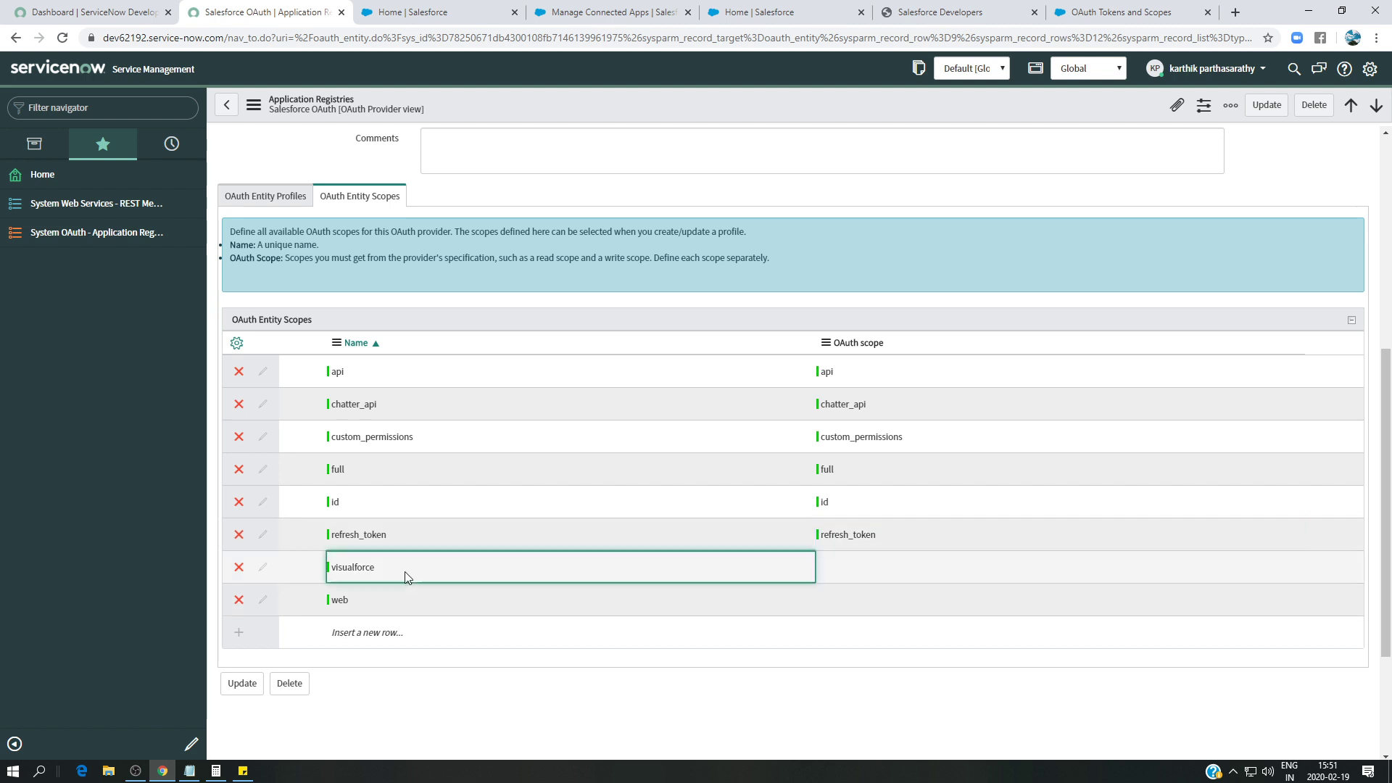
- Set OAuth scope values 'visualforce' and 'web' for their matching rows
double_click(405, 572)
key("ctrl+c")
left_click(863, 572)
key("ctrl+v")
left_click(963, 565)
double_click(444, 610)
key("ctrl+c")
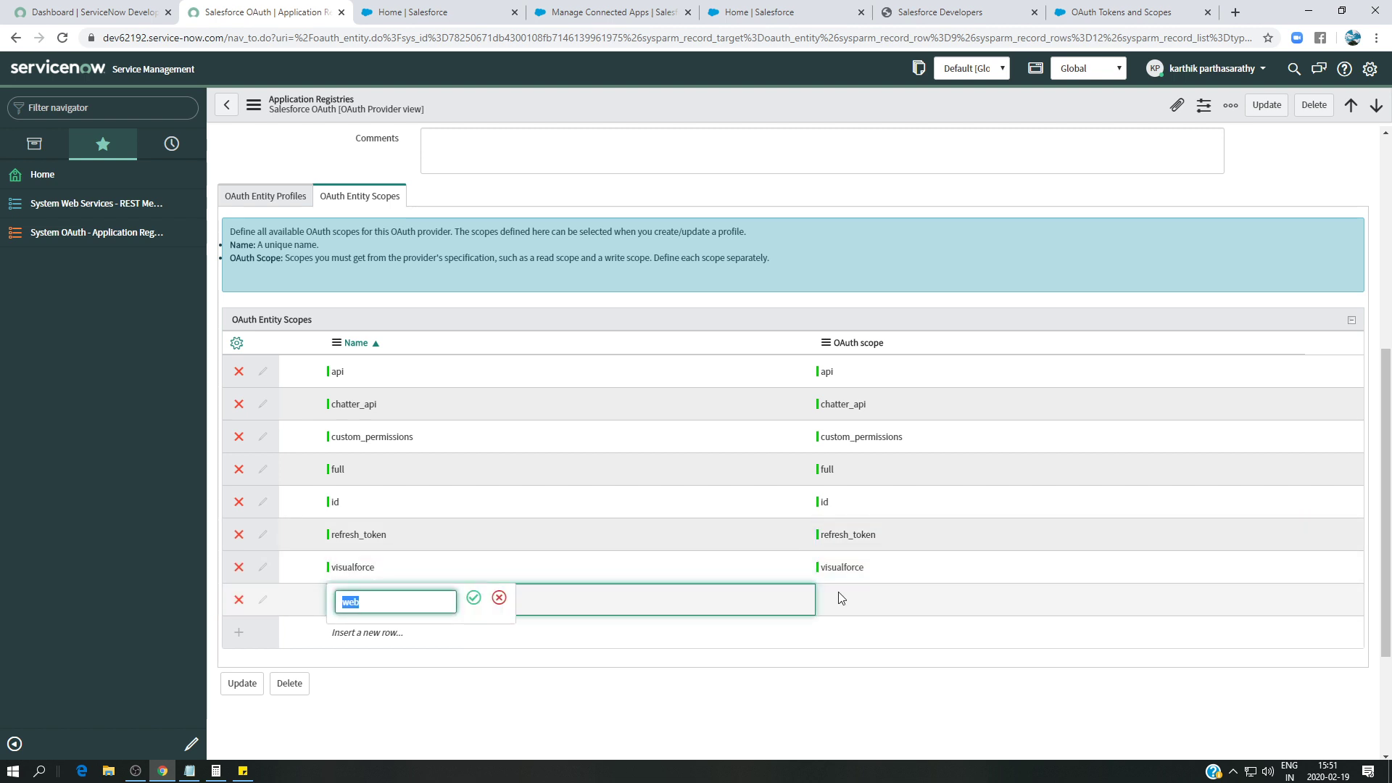
left_click(833, 600)
key("ctrl+v")
left_click(963, 598)
scroll(931, 596, "up", 4)
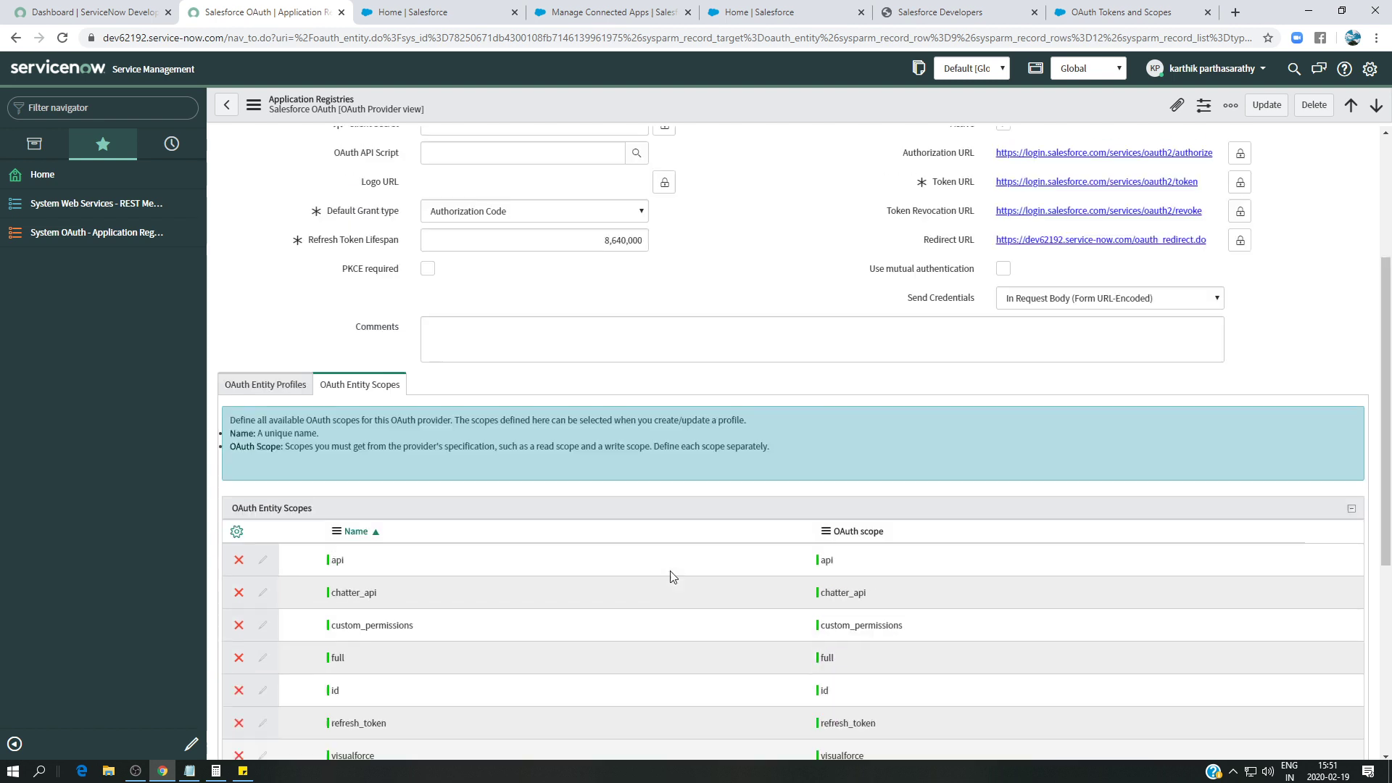
- Update the Salesforce OAuth record and reopen it to show its OAuth Entity Profiles, including default_profile
left_click(1271, 113)
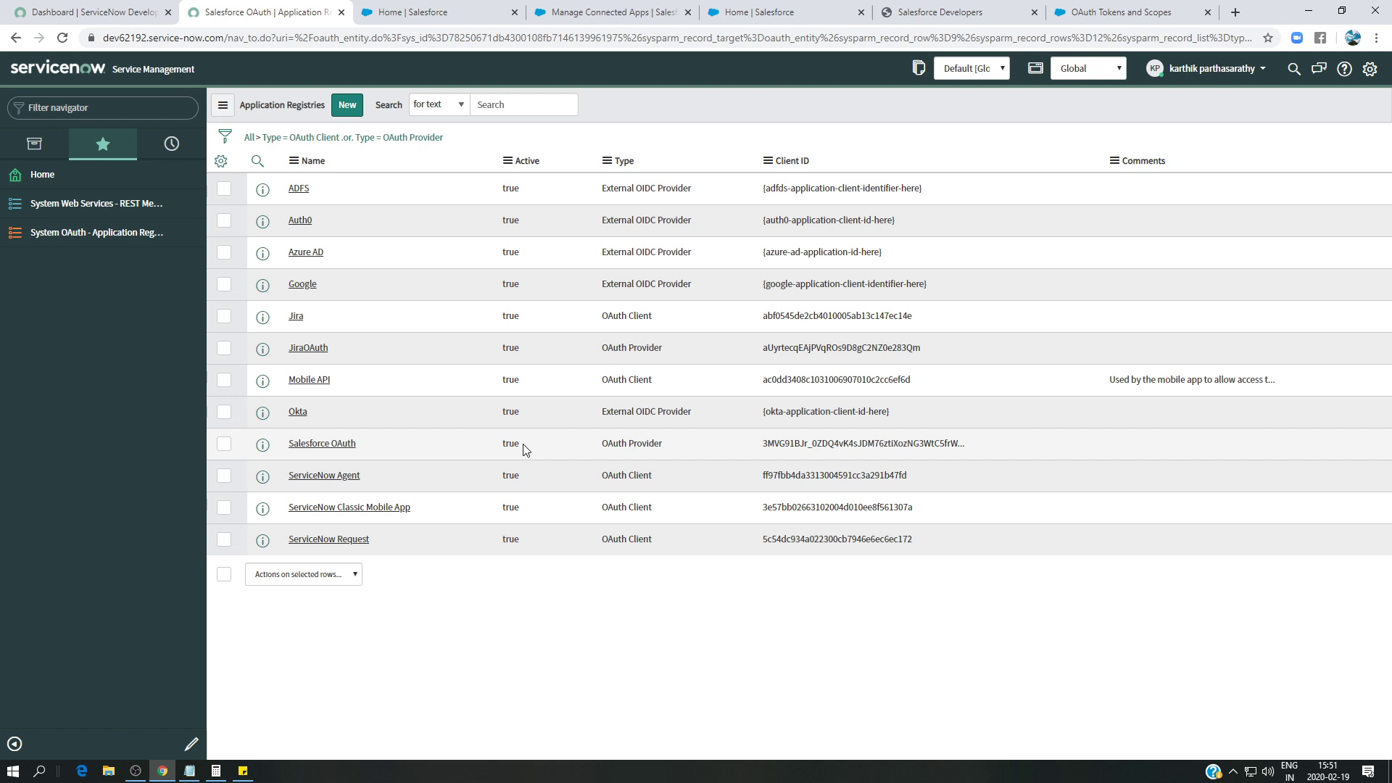
left_click(328, 443)
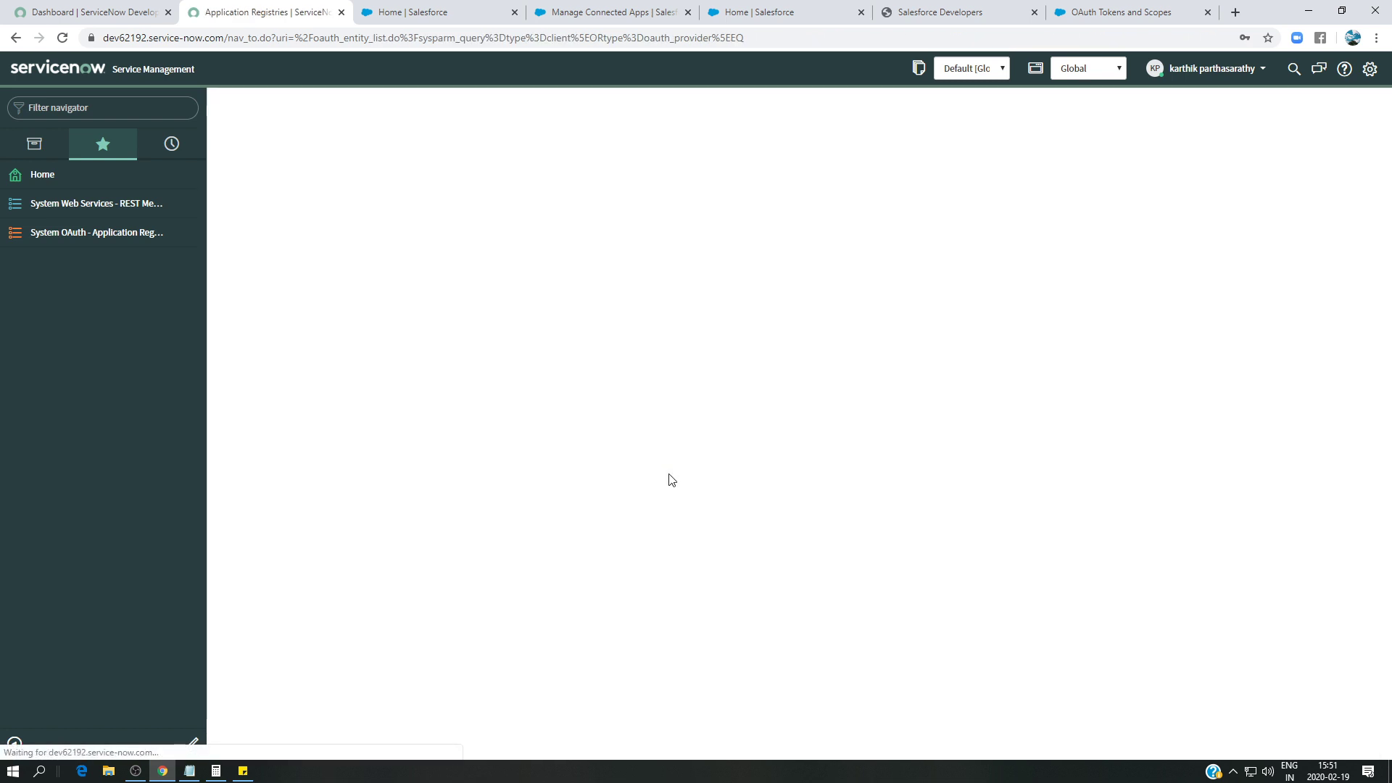
scroll(363, 544, "down", 1)
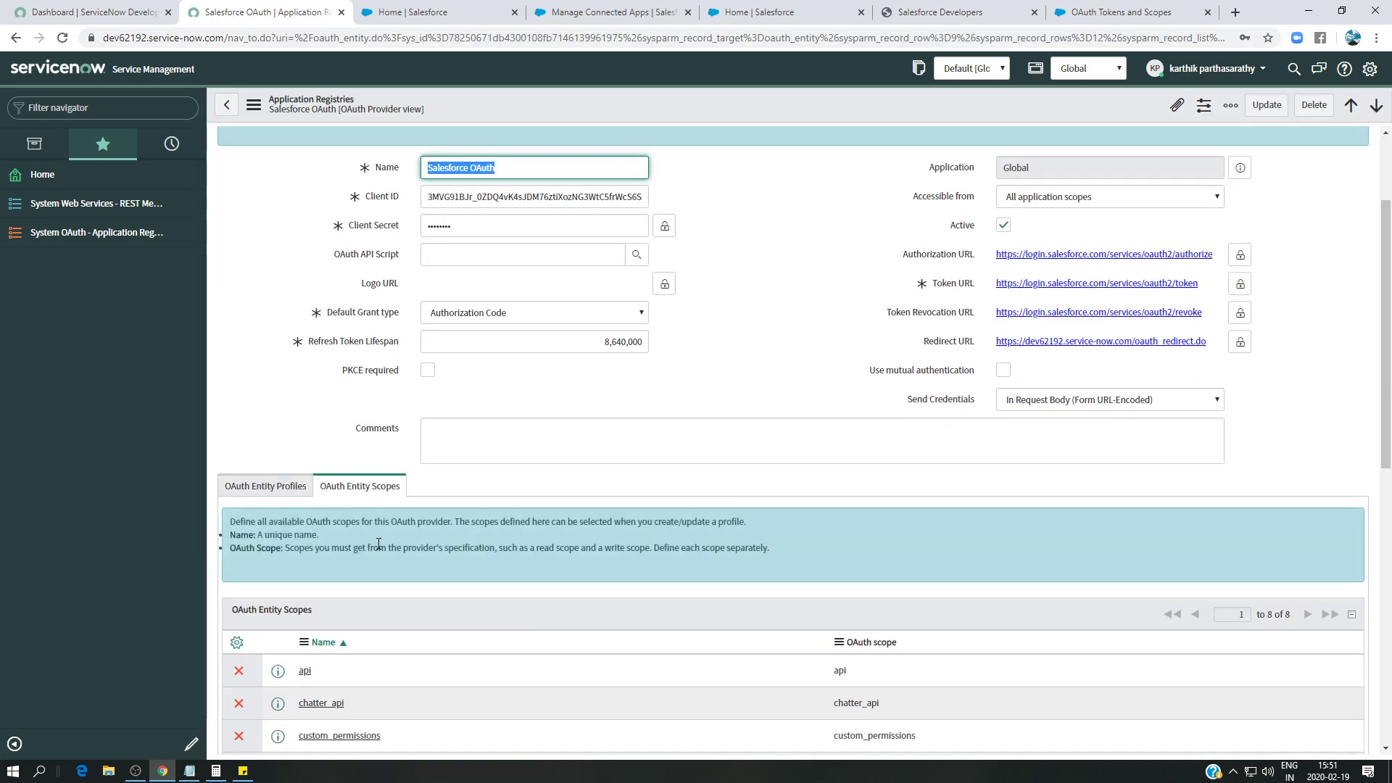
left_click(252, 415)
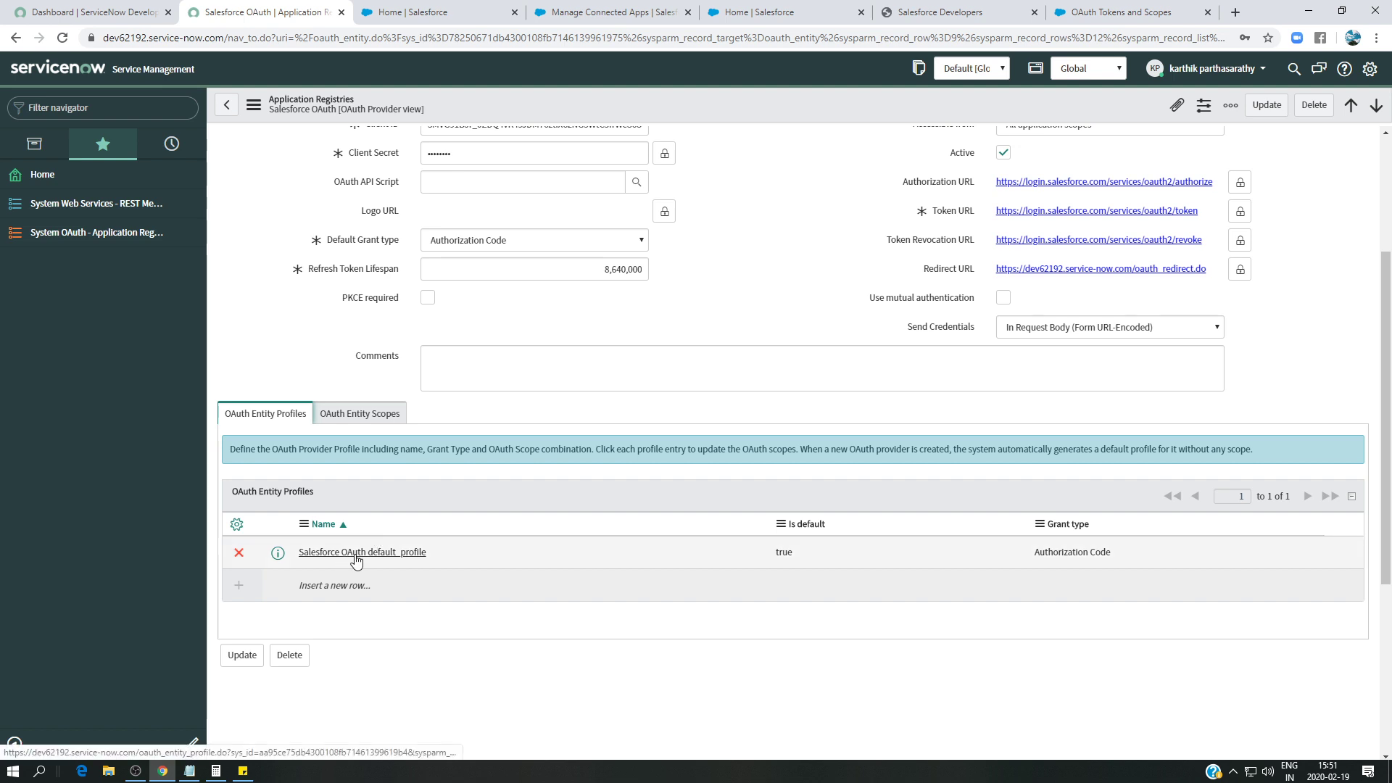
- Open the Salesforce OAuth default_profile and add the id and api scope rows
left_click(404, 555)
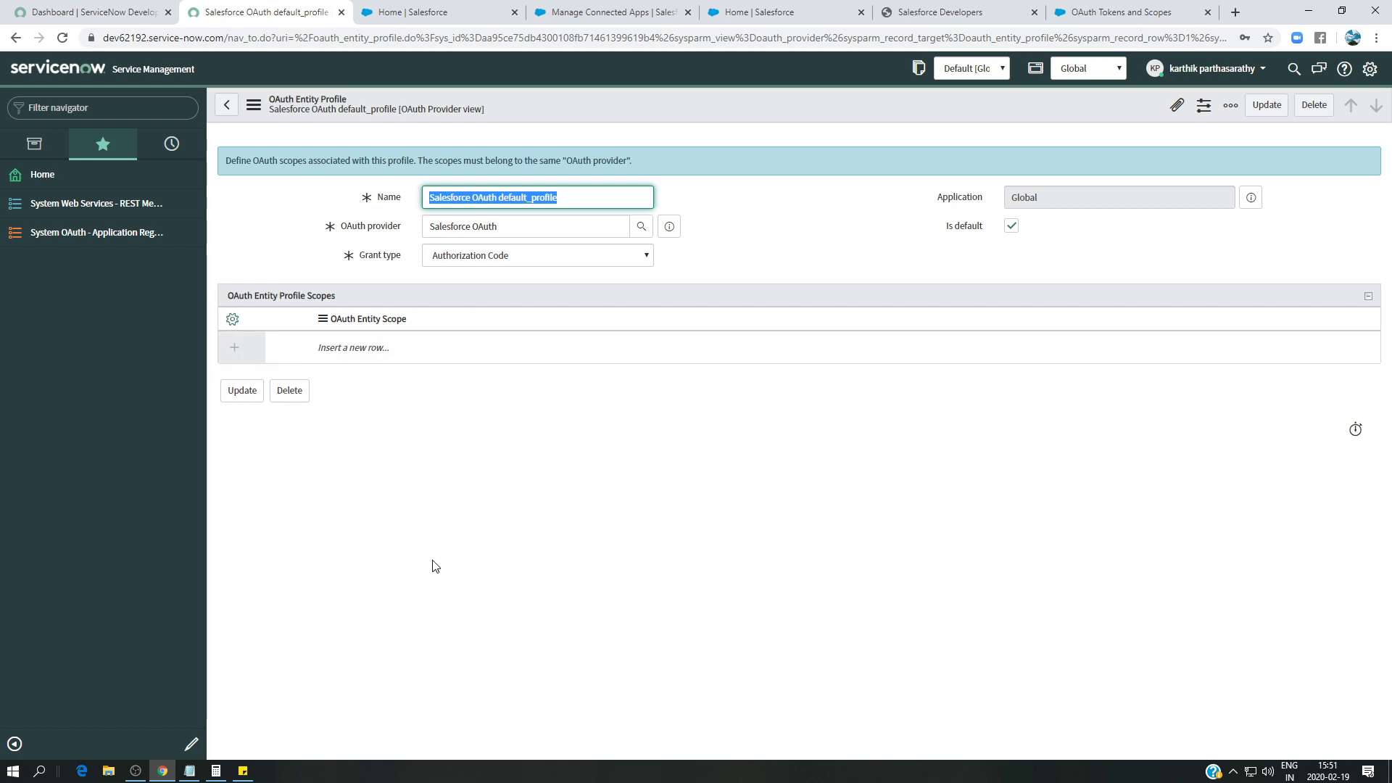
left_click(368, 348)
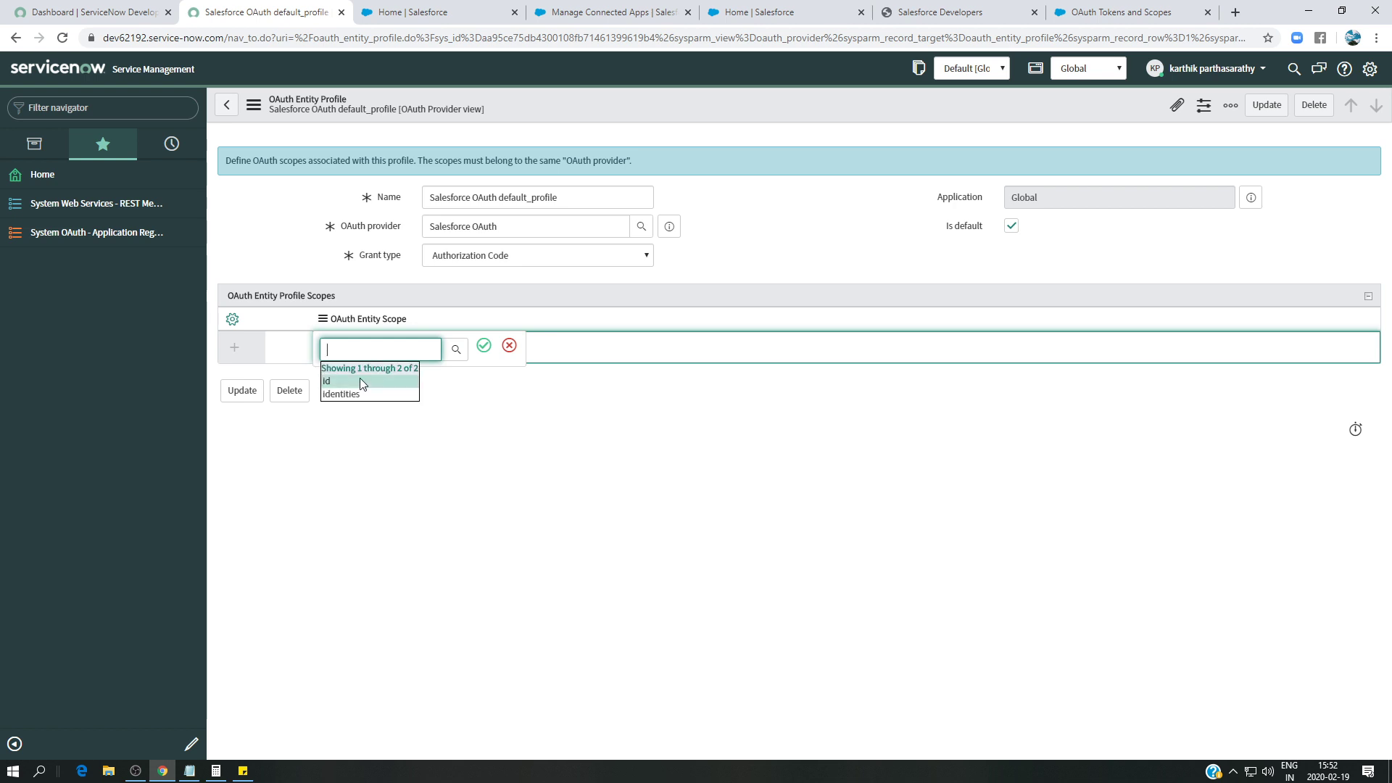
left_click(360, 381)
left_click(484, 346)
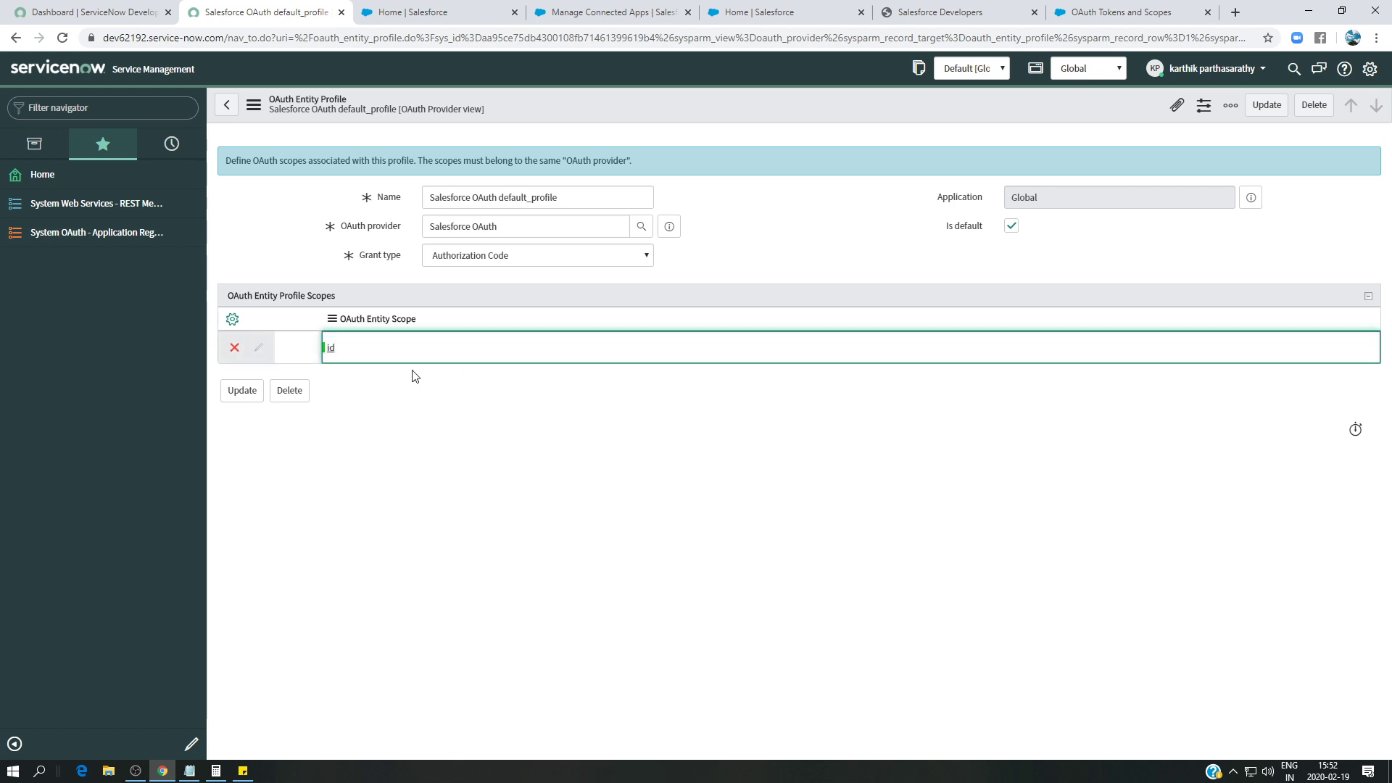
left_click(367, 378)
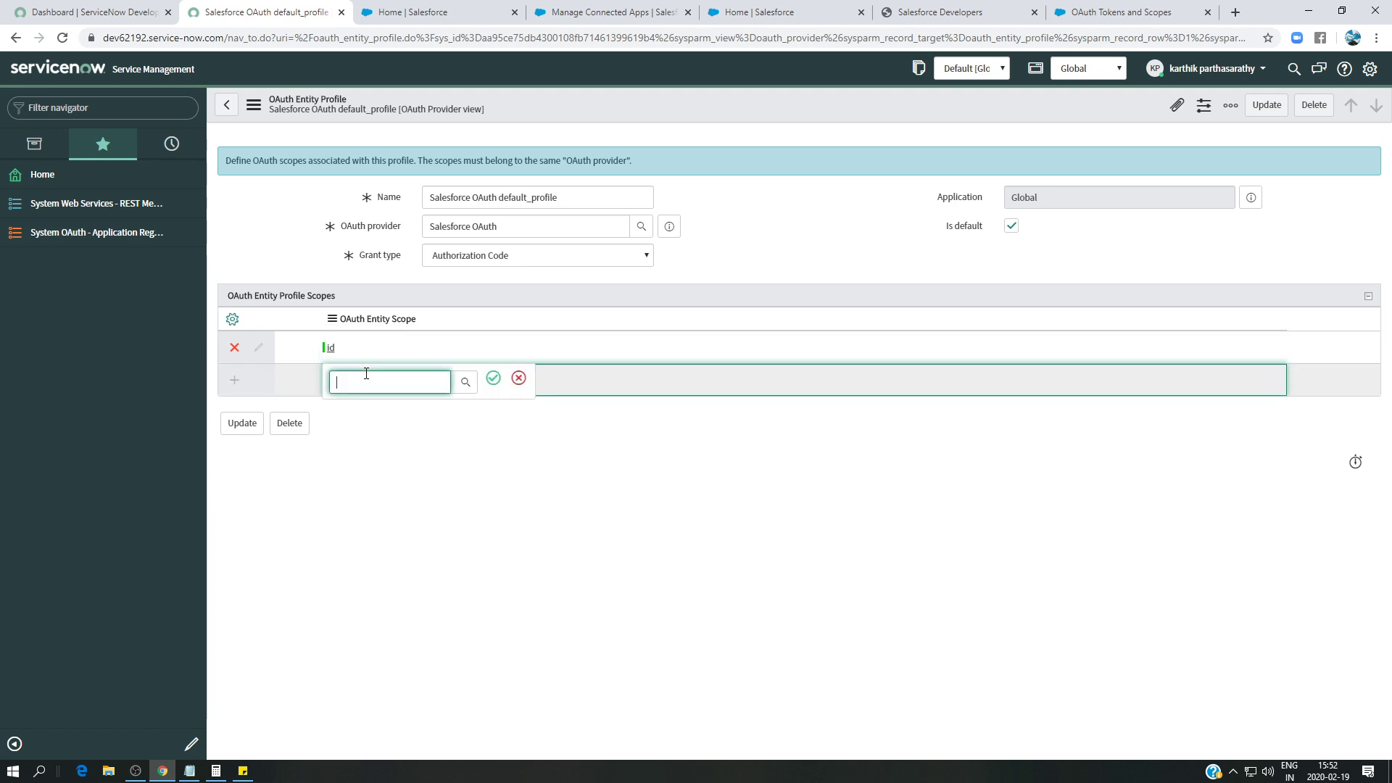
left_click(1080, 9)
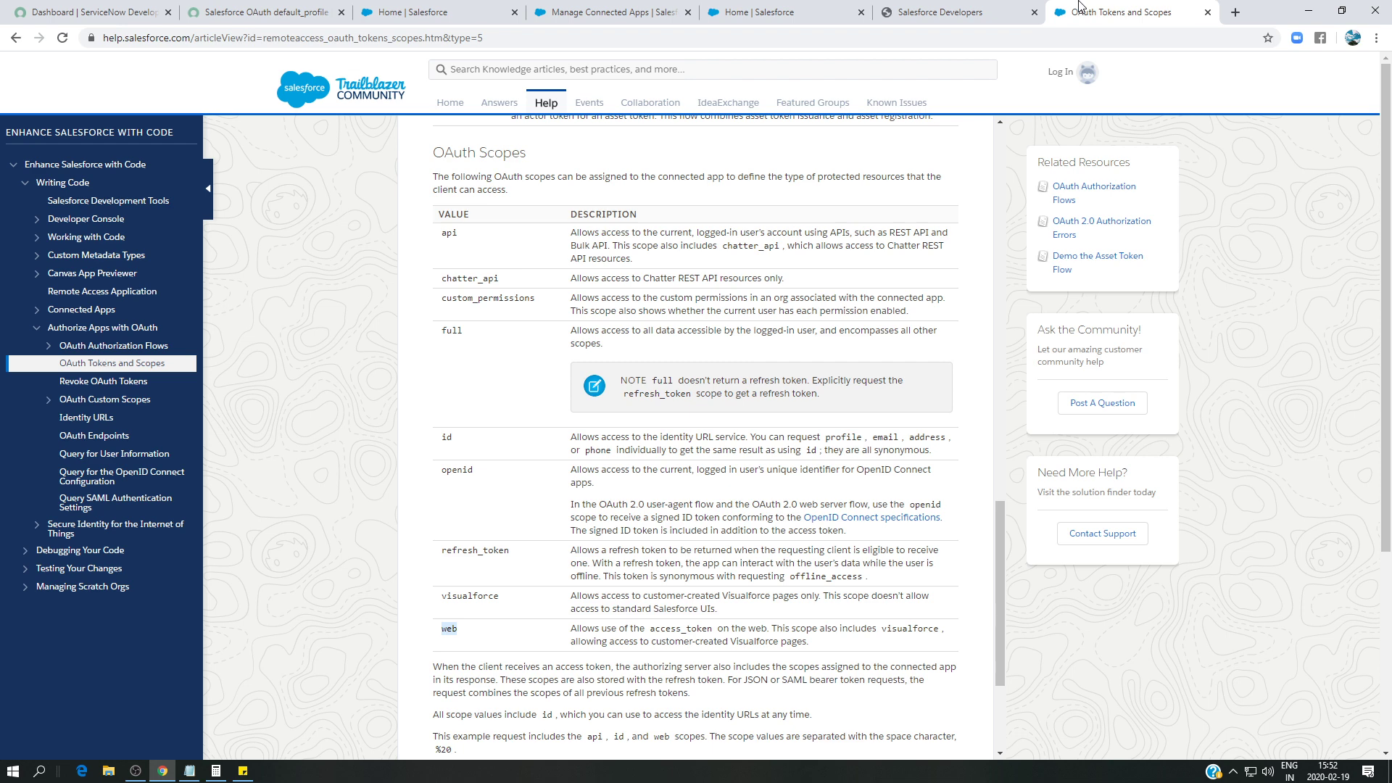
left_click(261, 12)
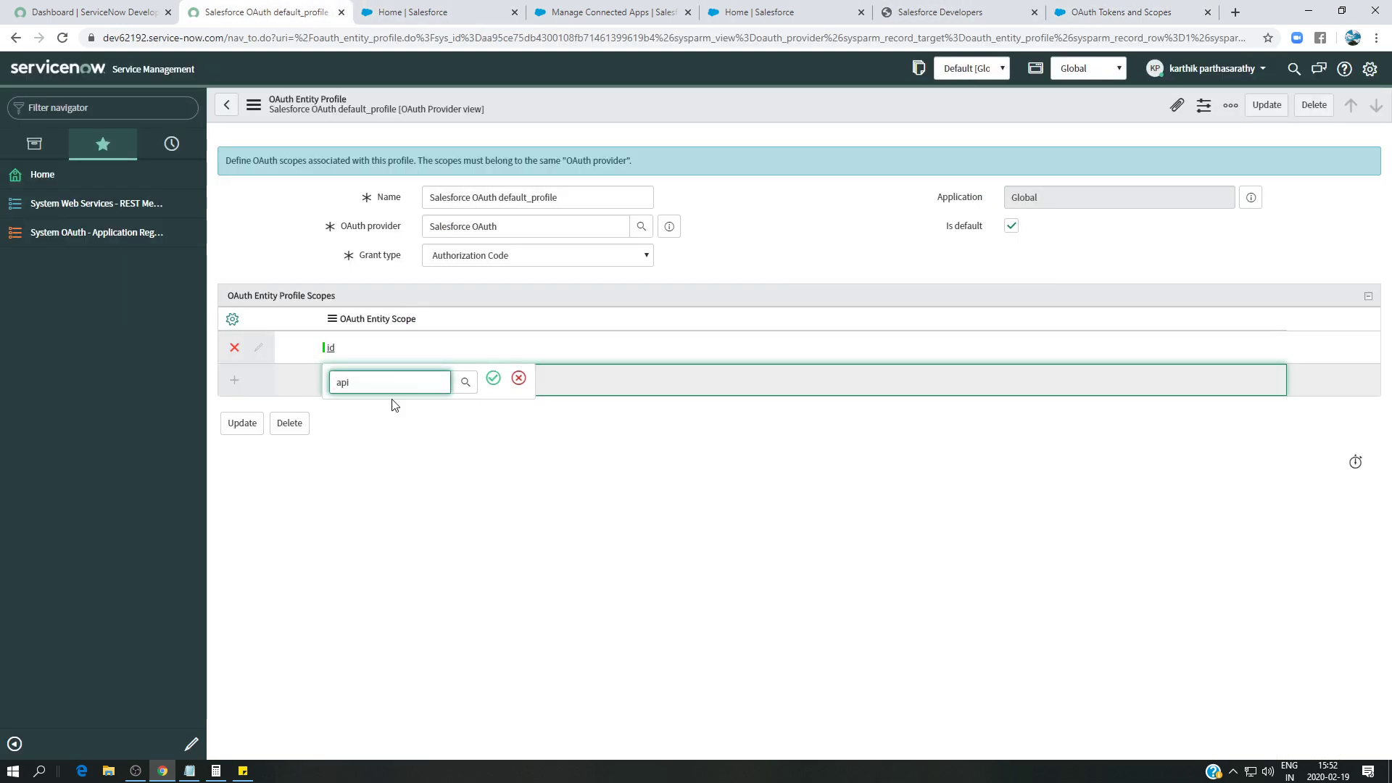
left_click(493, 378)
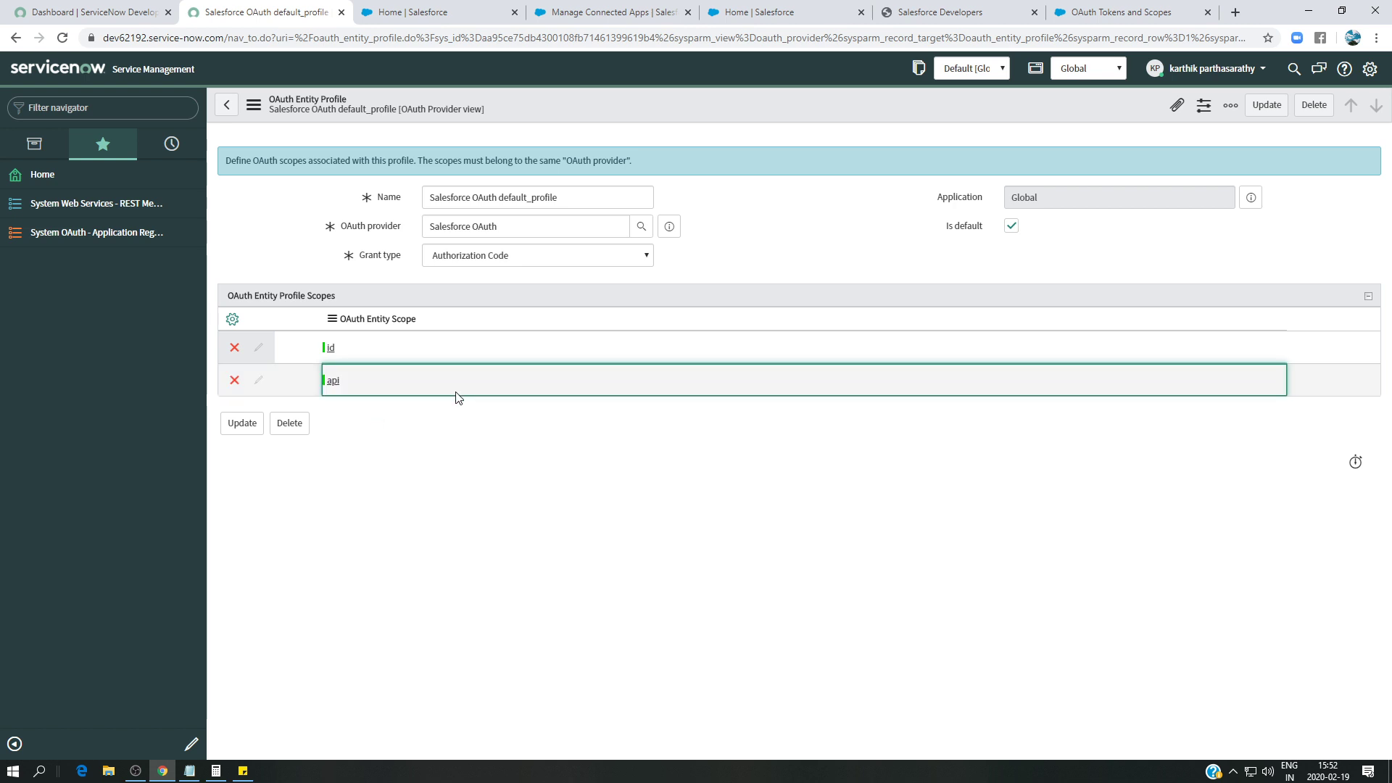
- Add the custom_permissions, chatter_api and full scope rows to the profile
left_click(368, 414)
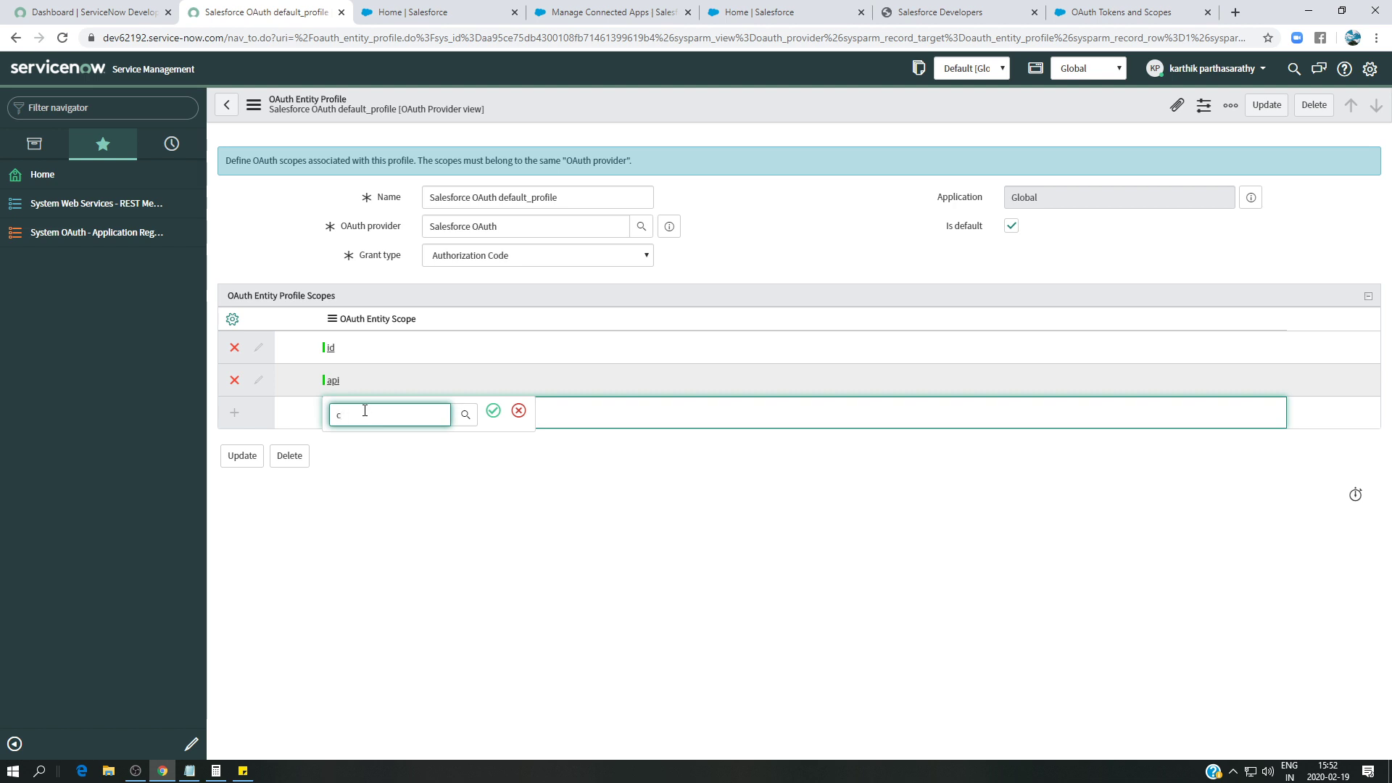
left_click(384, 471)
left_click(493, 411)
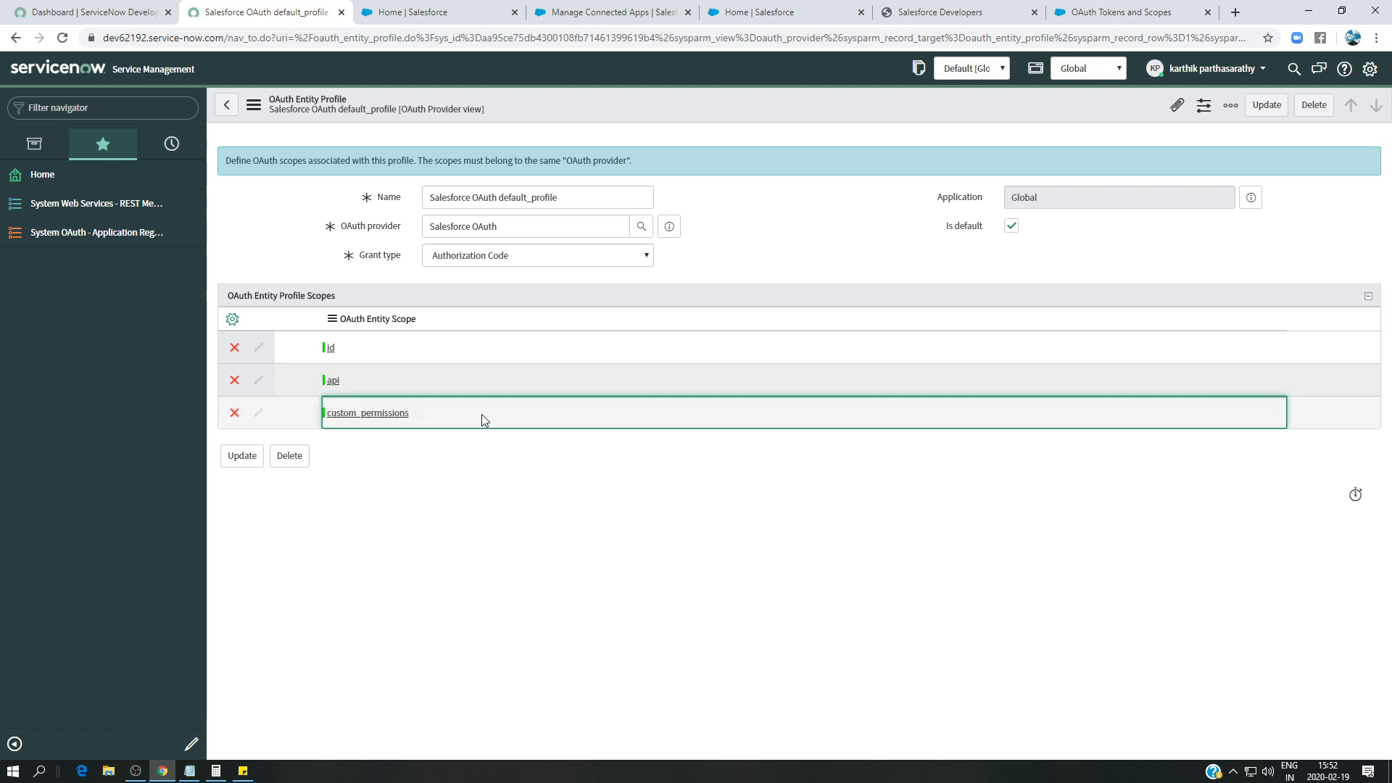
left_click(382, 444)
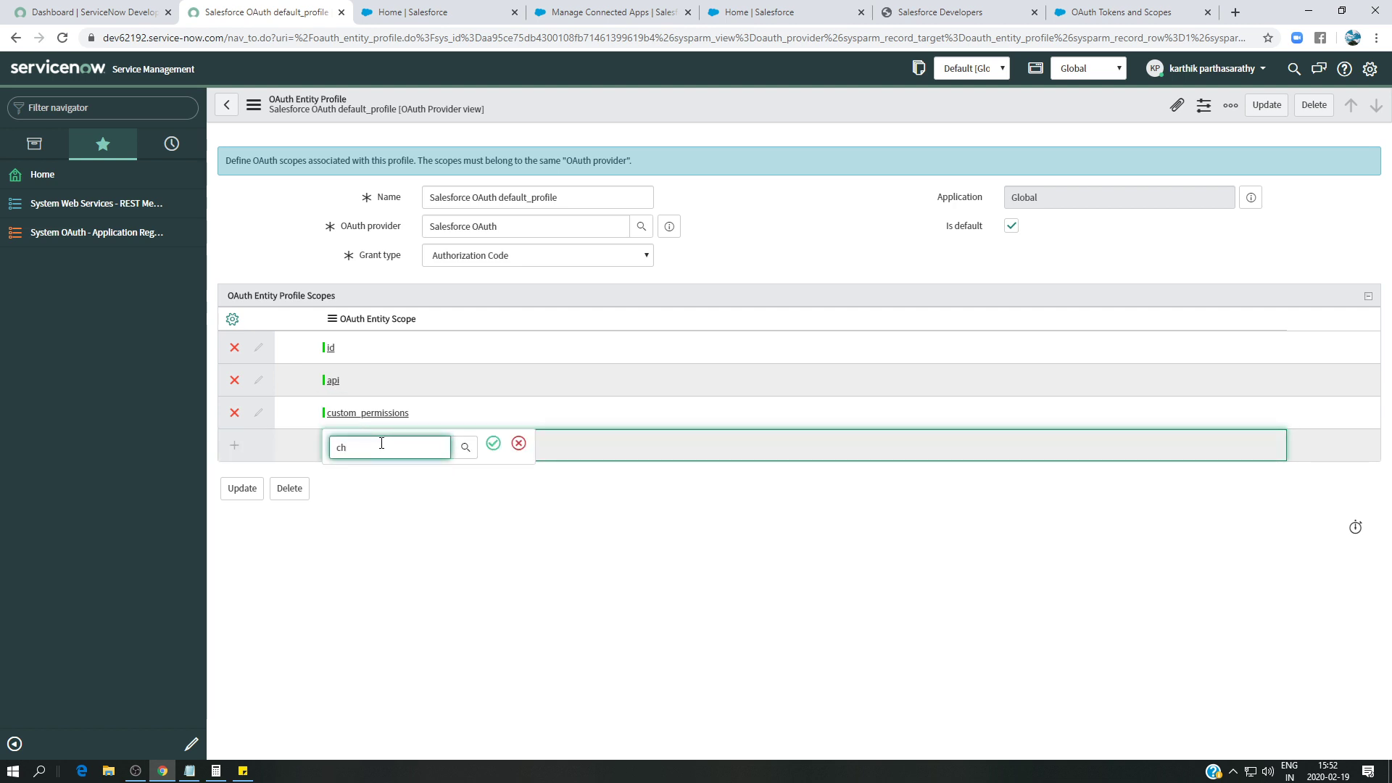
left_click(363, 473)
left_click(493, 443)
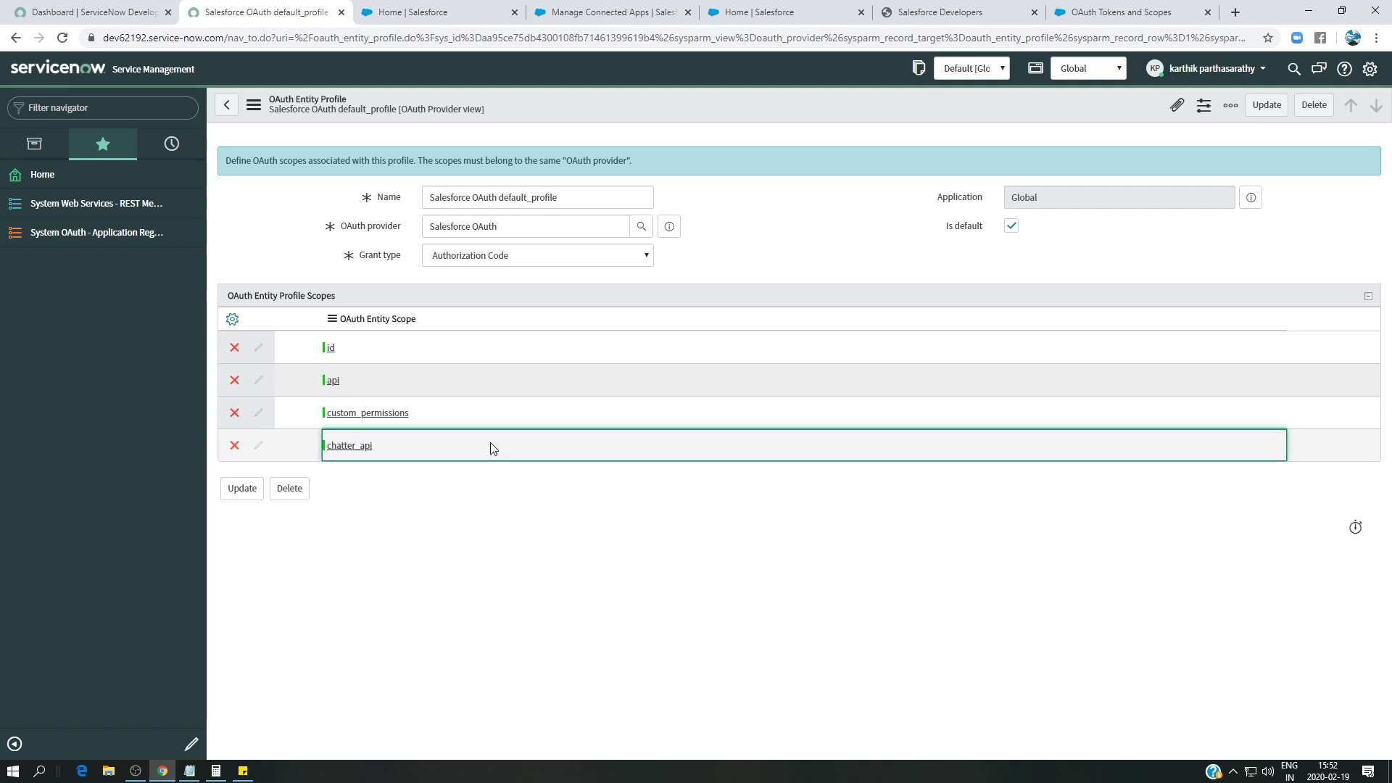
left_click(361, 477)
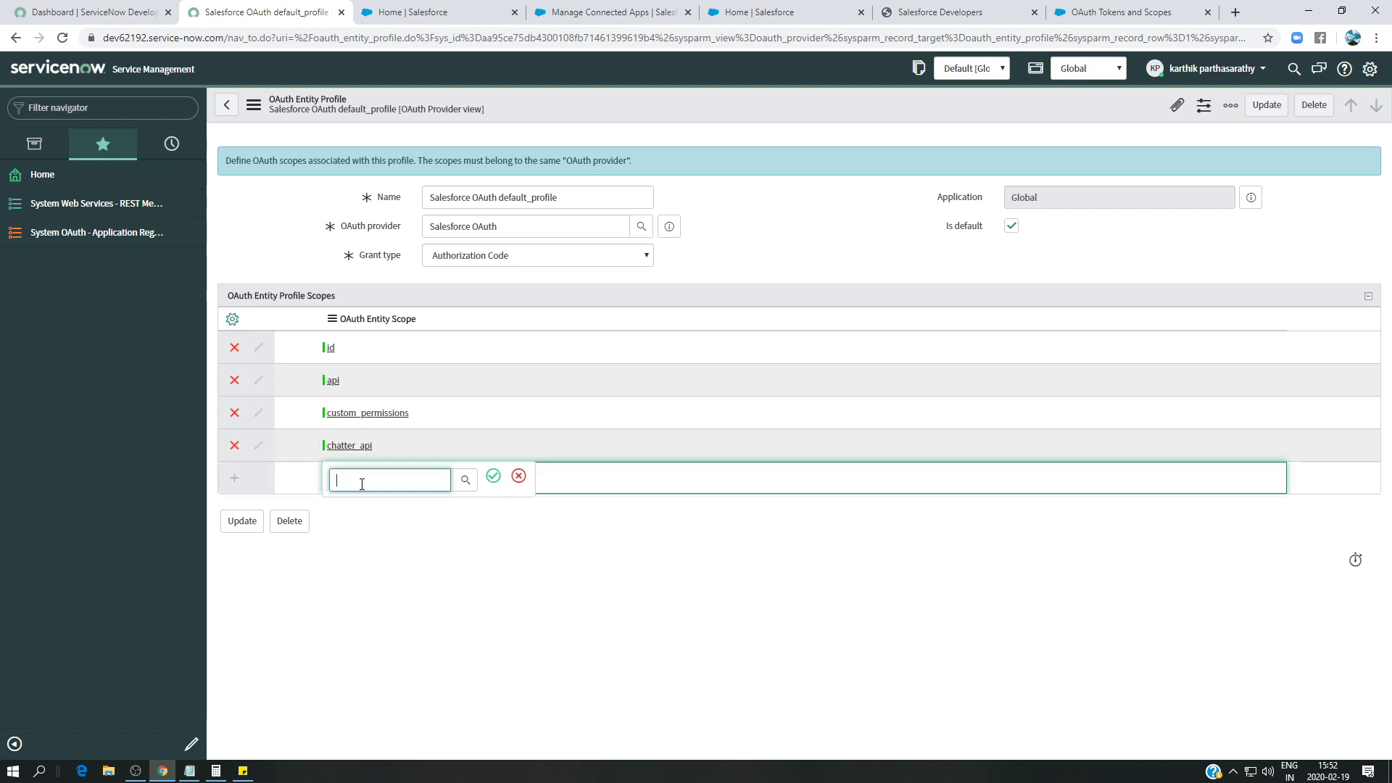
type("full")
left_click(493, 476)
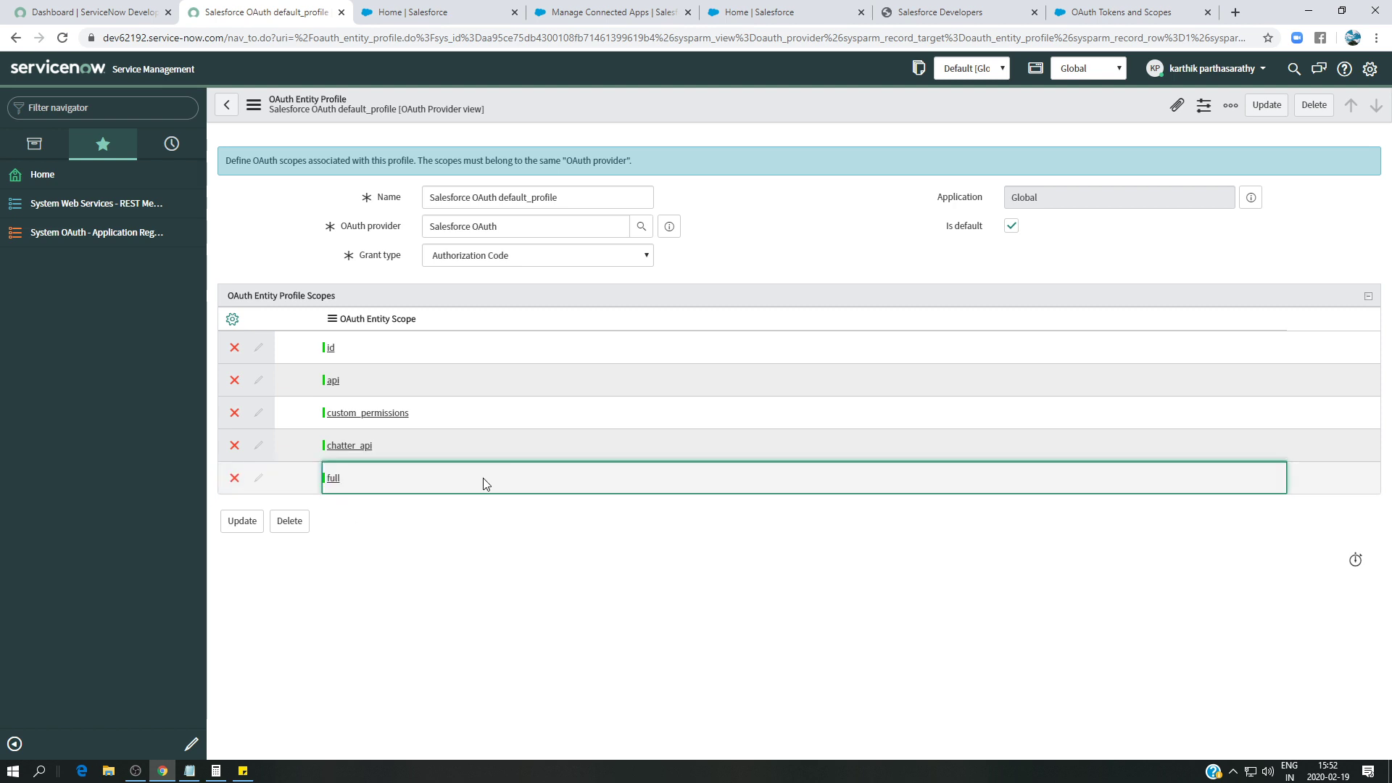
- Add the visualforce and web scope rows
left_click(366, 511)
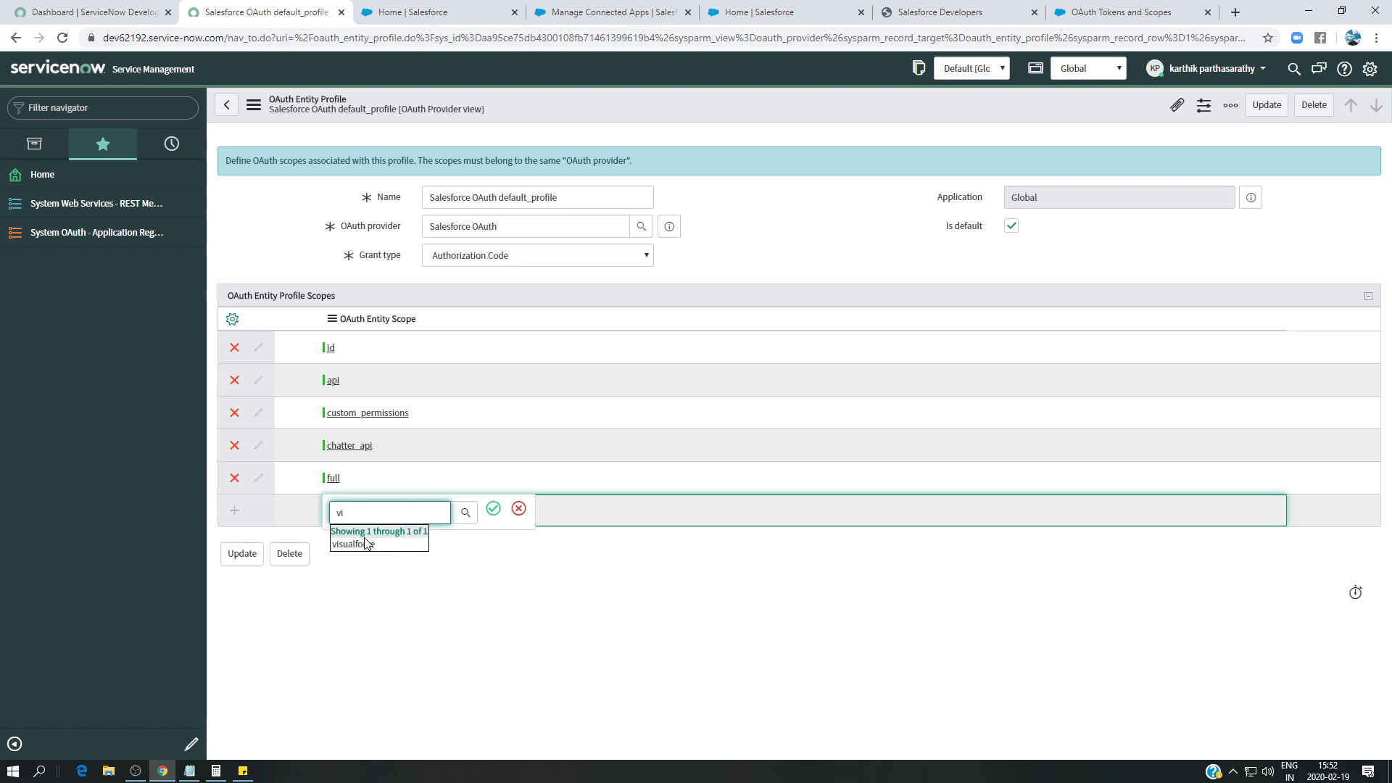
left_click(368, 544)
left_click(493, 508)
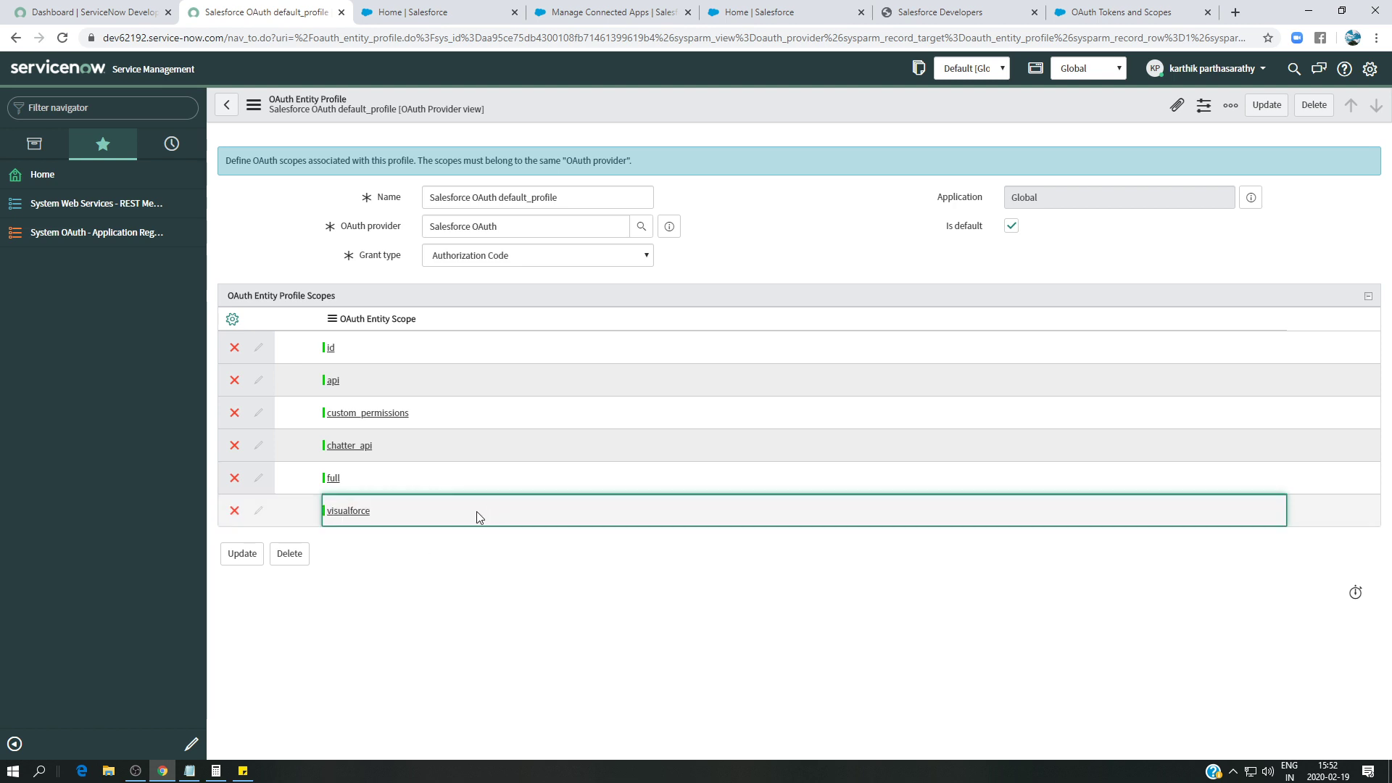
left_click(414, 543)
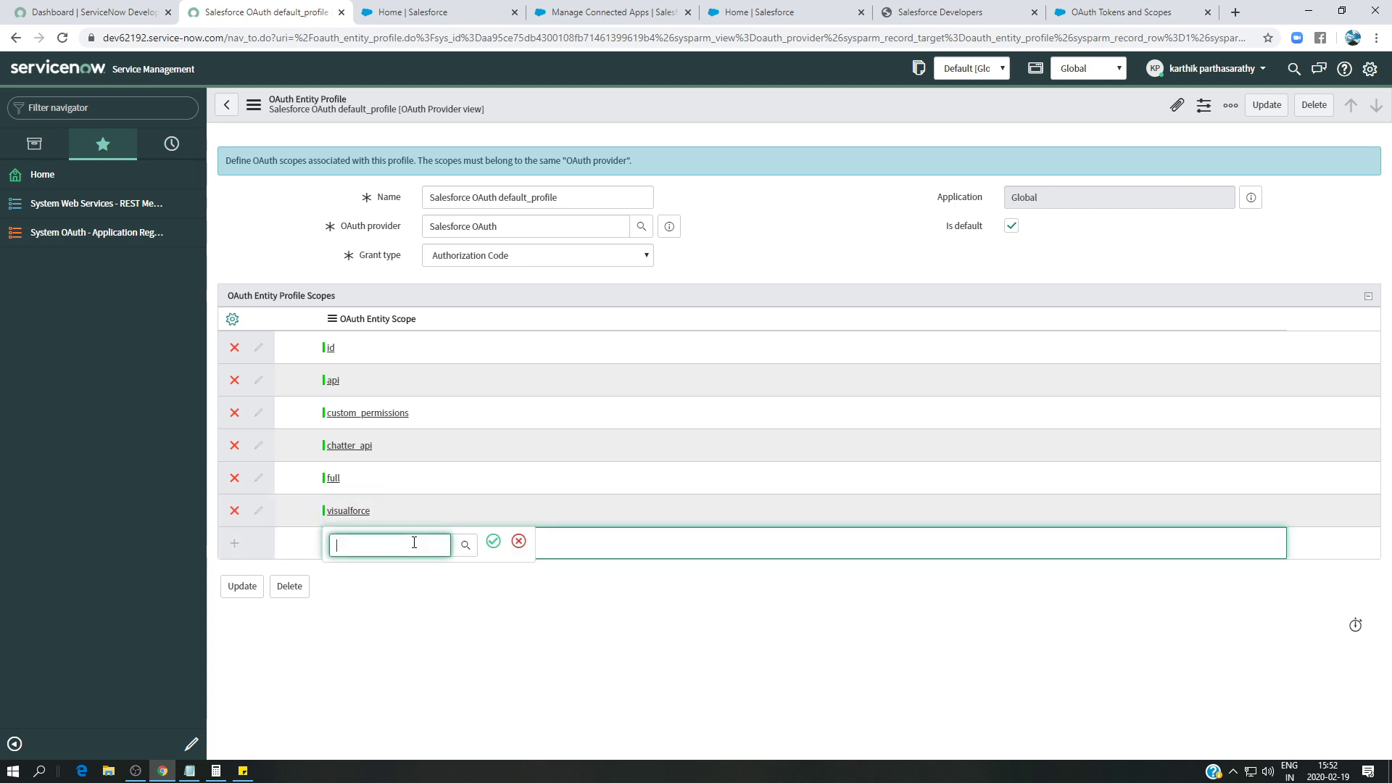
type("we")
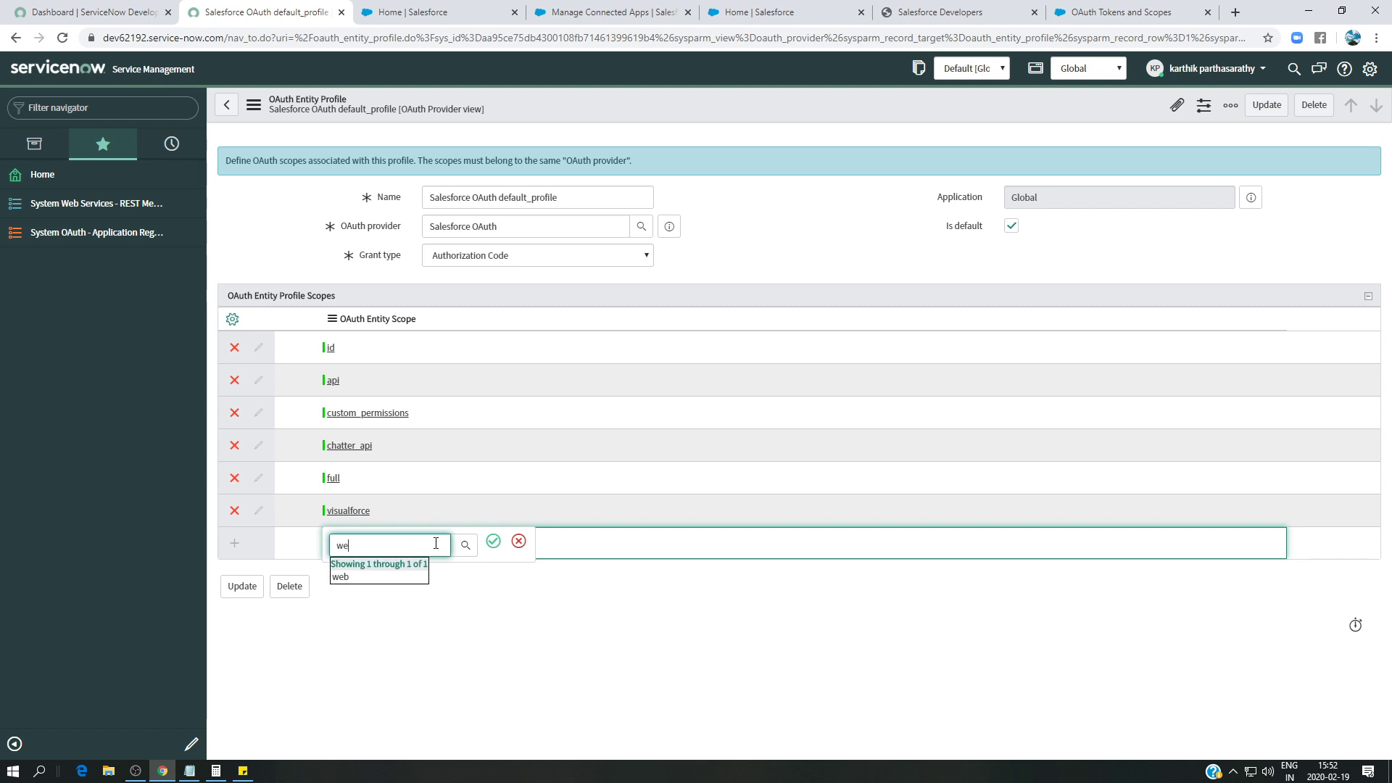
type("b")
left_click(493, 541)
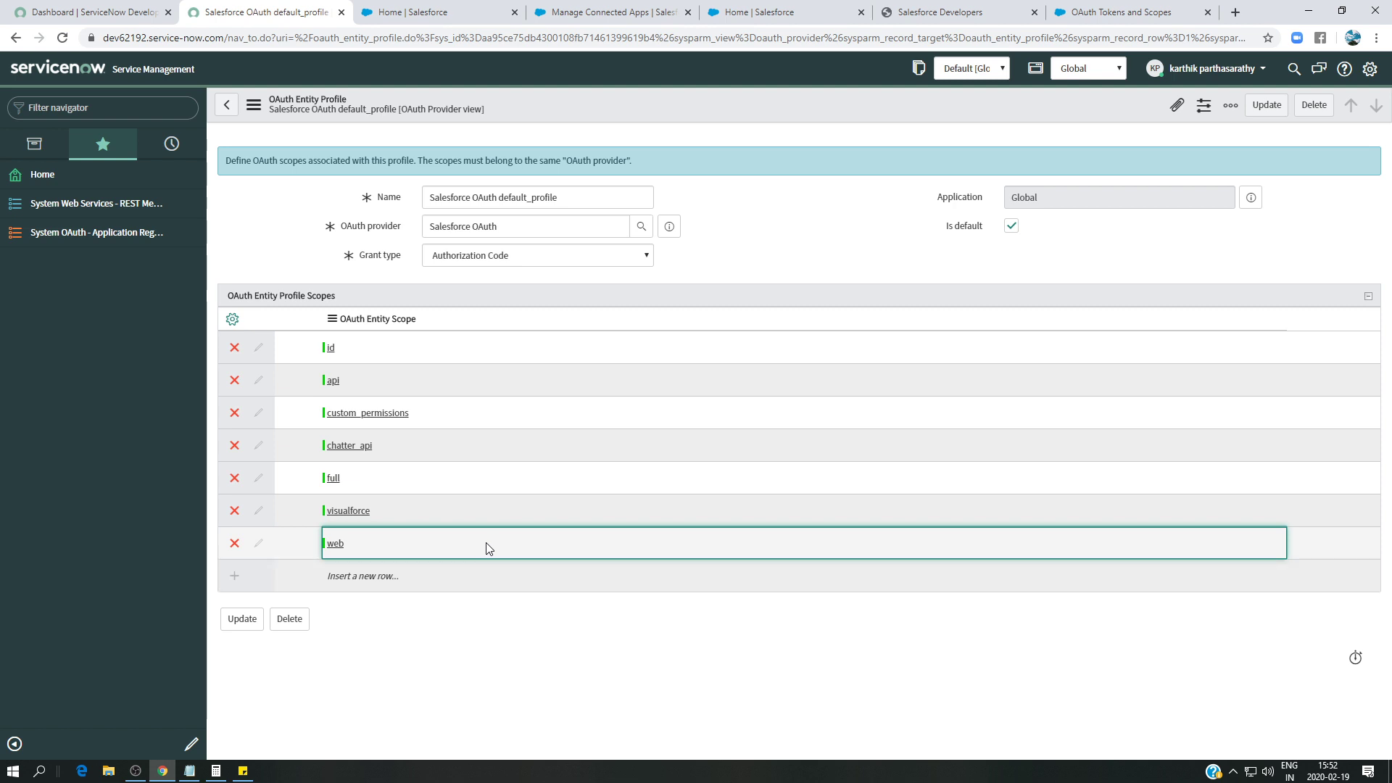
- Add the refresh_token scope row and save the default profile with Update
left_click(1105, 7)
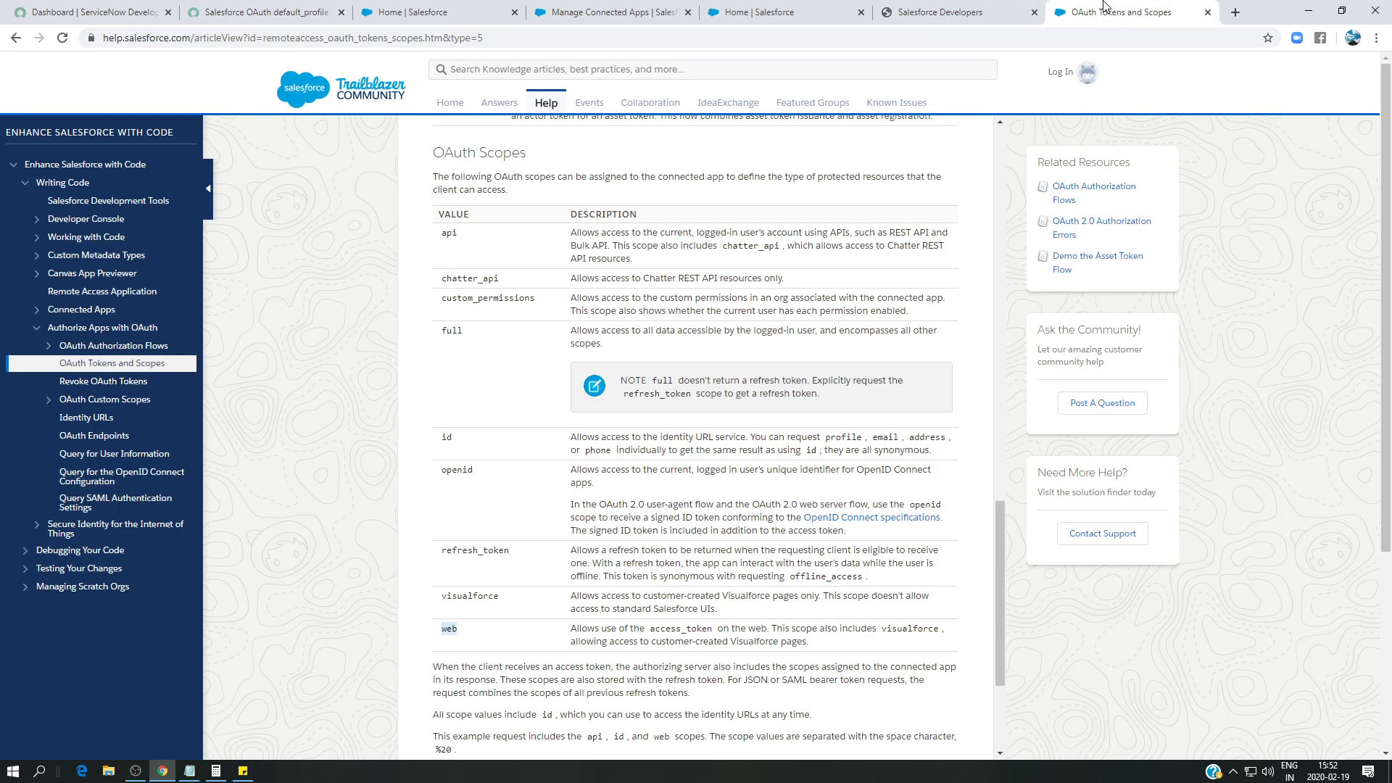
left_click(955, 10)
left_click(265, 12)
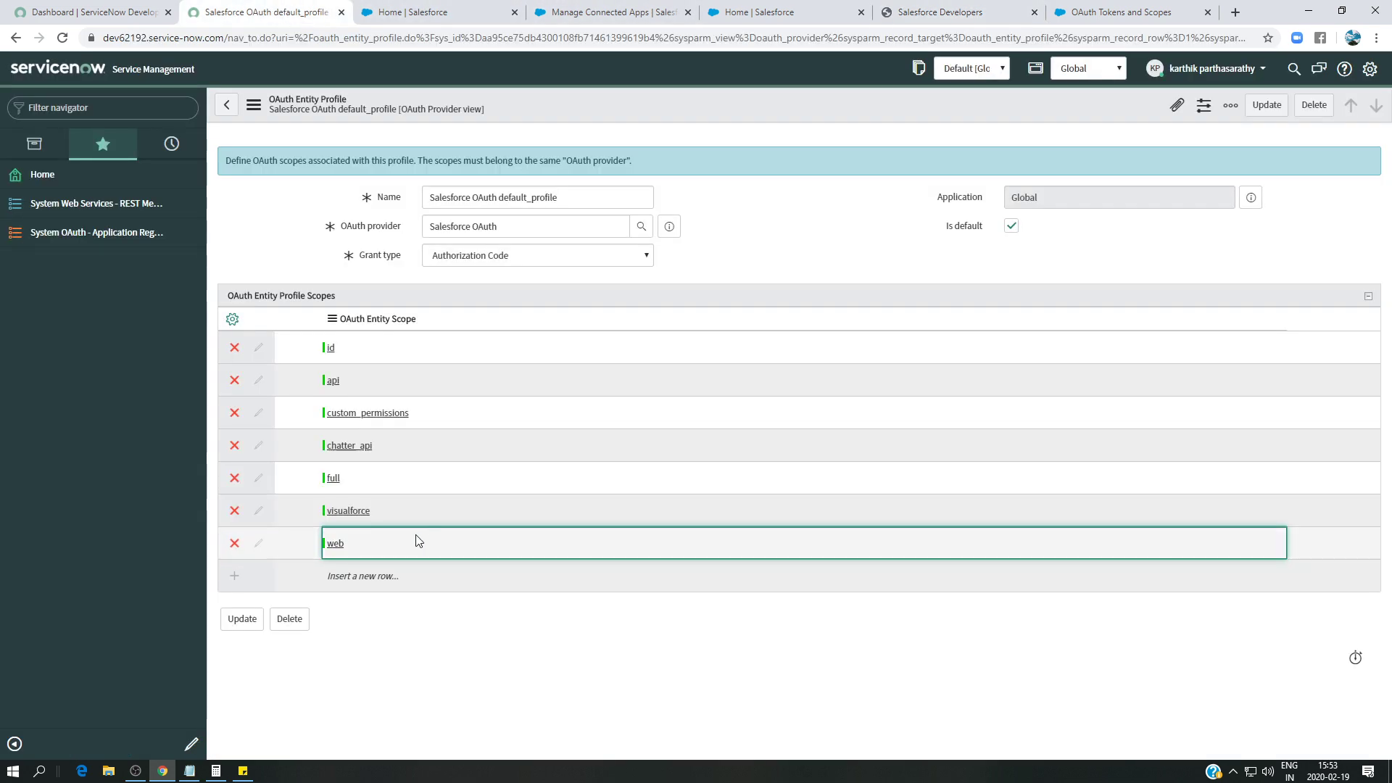
left_click(358, 575)
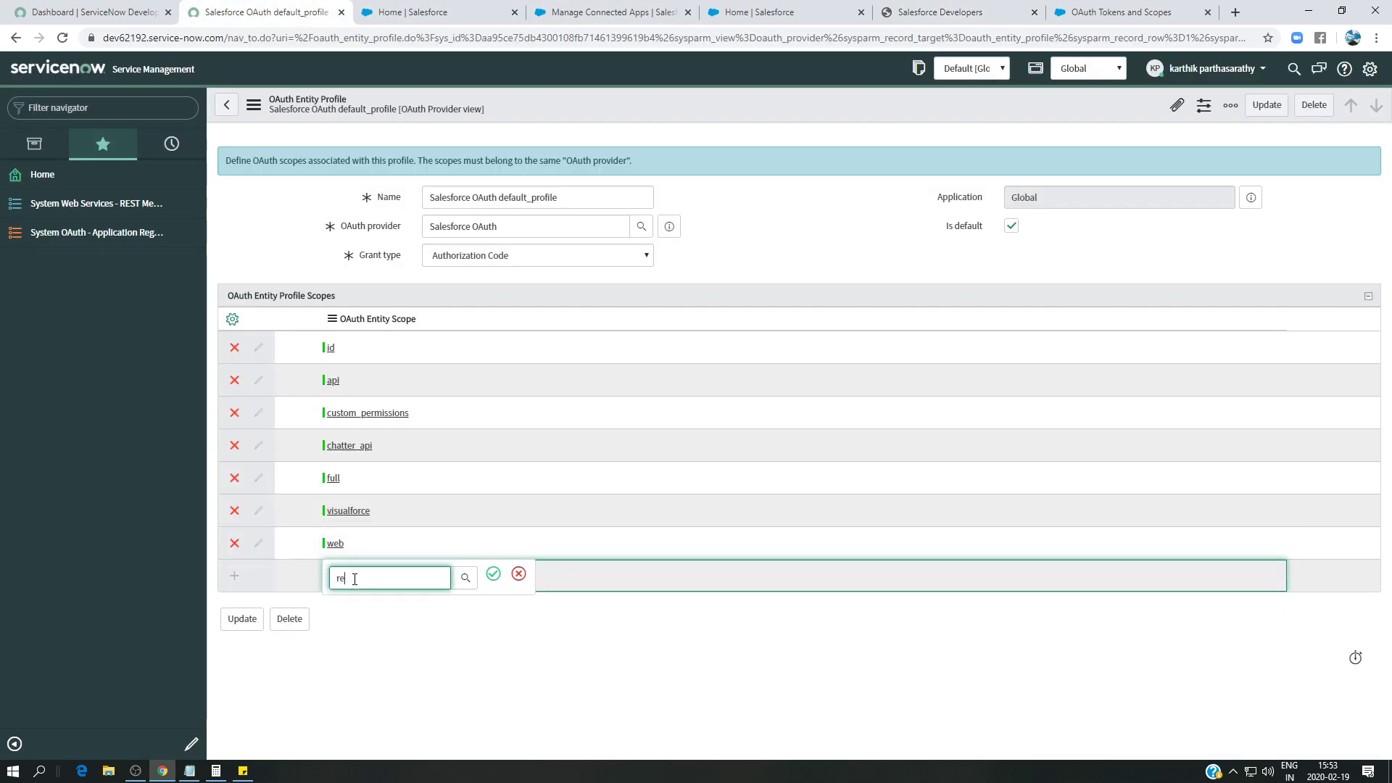
type("re")
left_click(358, 606)
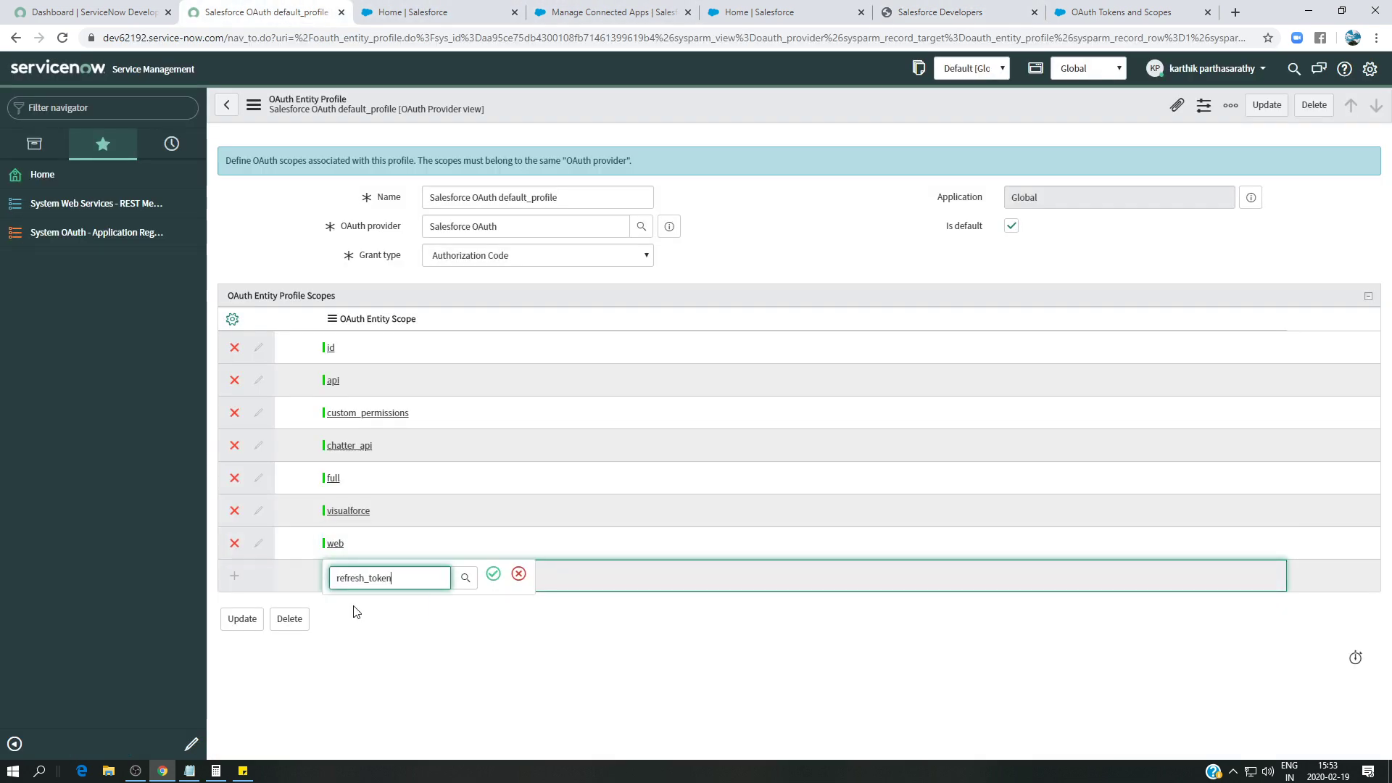
left_click(493, 574)
left_click(1266, 105)
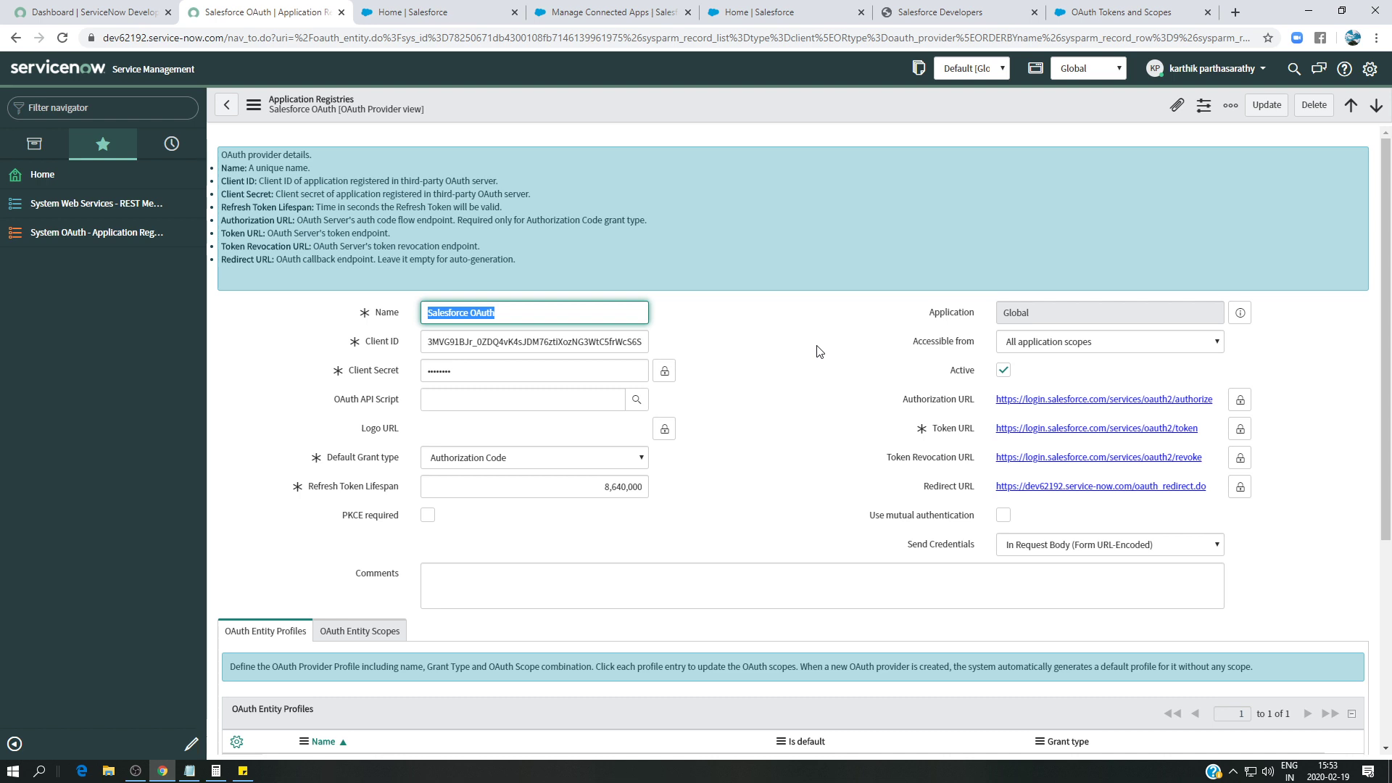
- Open the Salesforce OAuth provider in the Application Registry and review its OAuth scopes
left_click(94, 203)
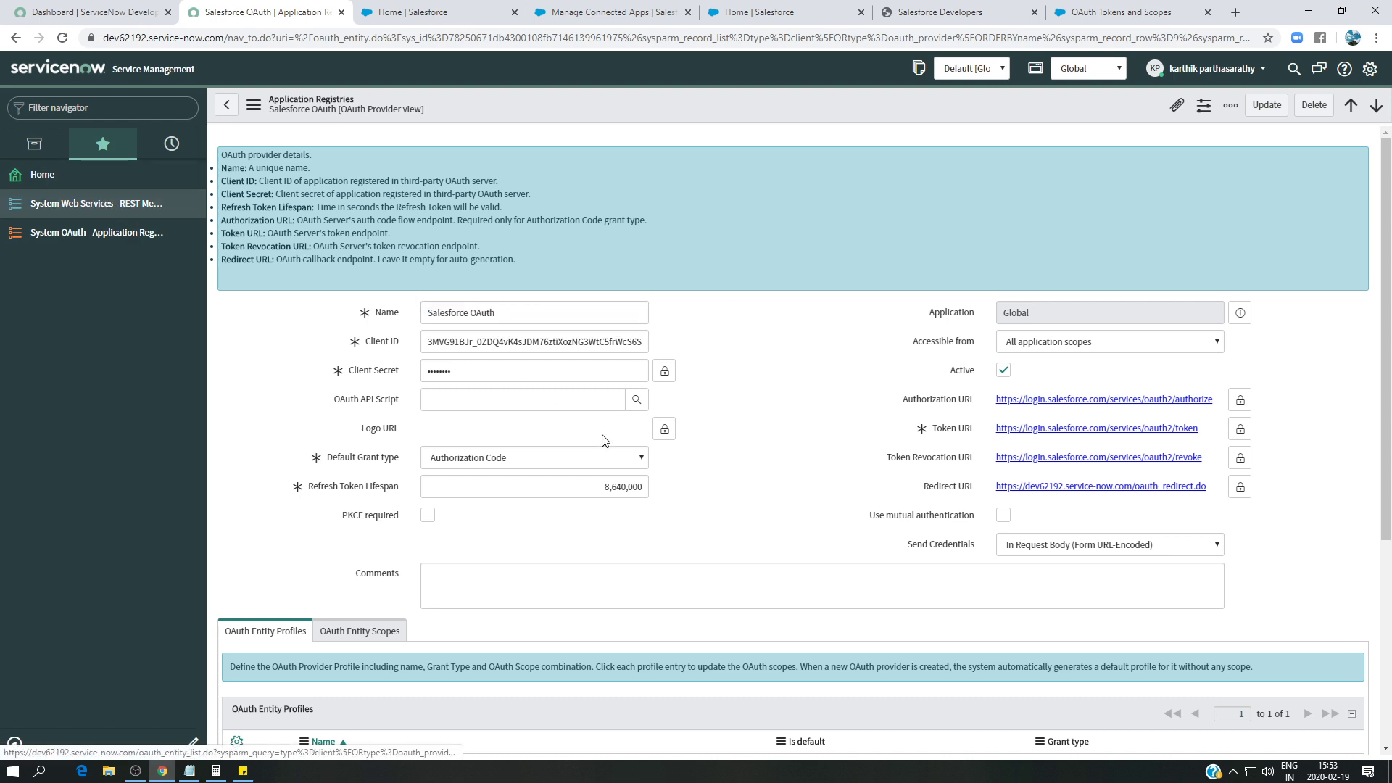
left_click(98, 232)
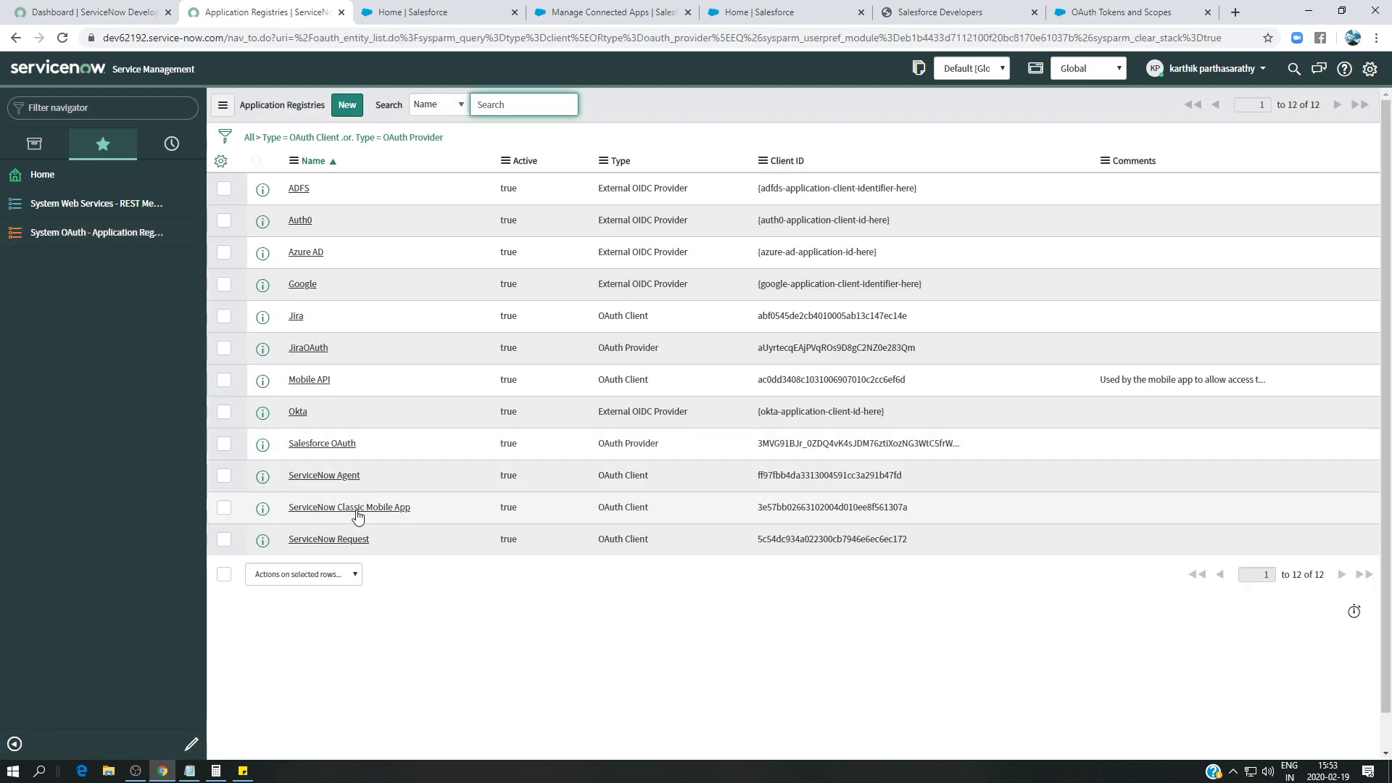
left_click(325, 444)
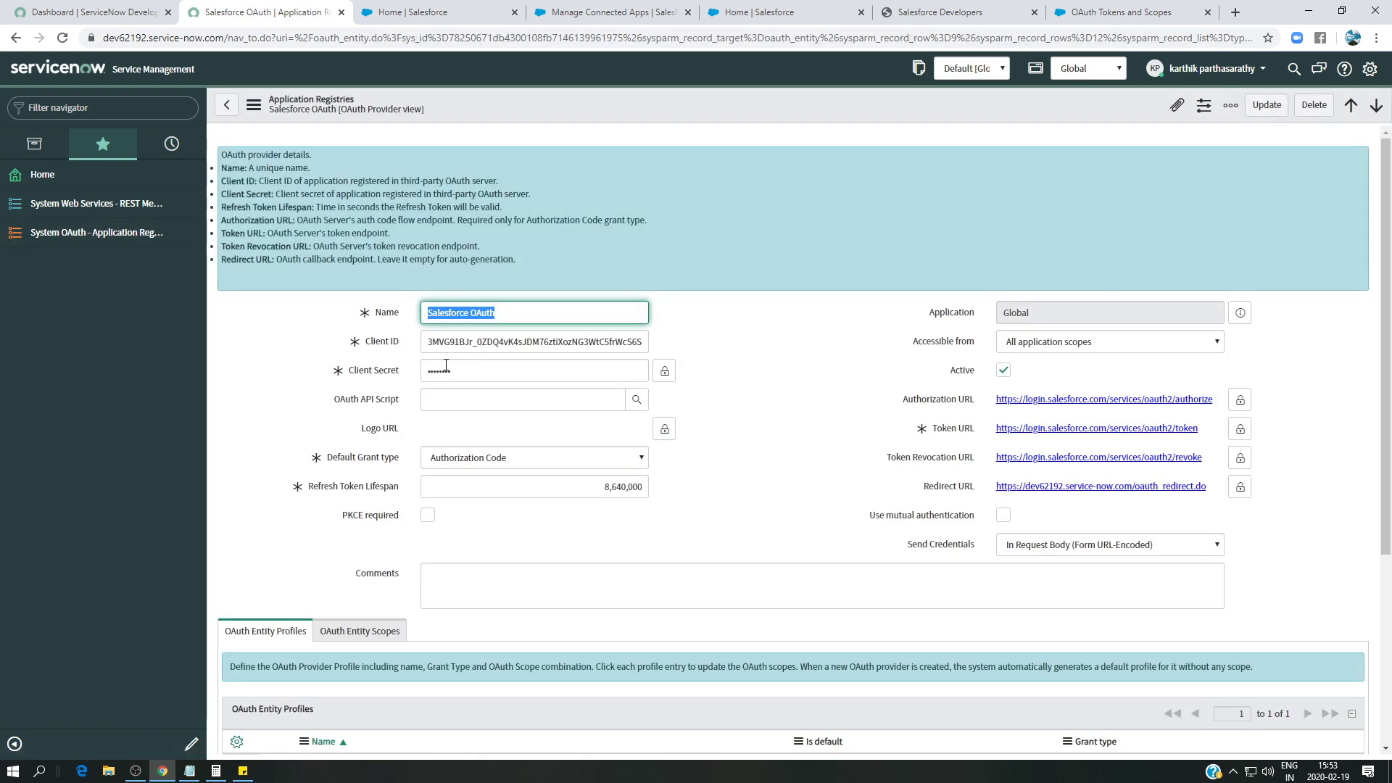
scroll(838, 500, "down", 1)
scroll(837, 501, "down", 1)
scroll(456, 392, "down", 4)
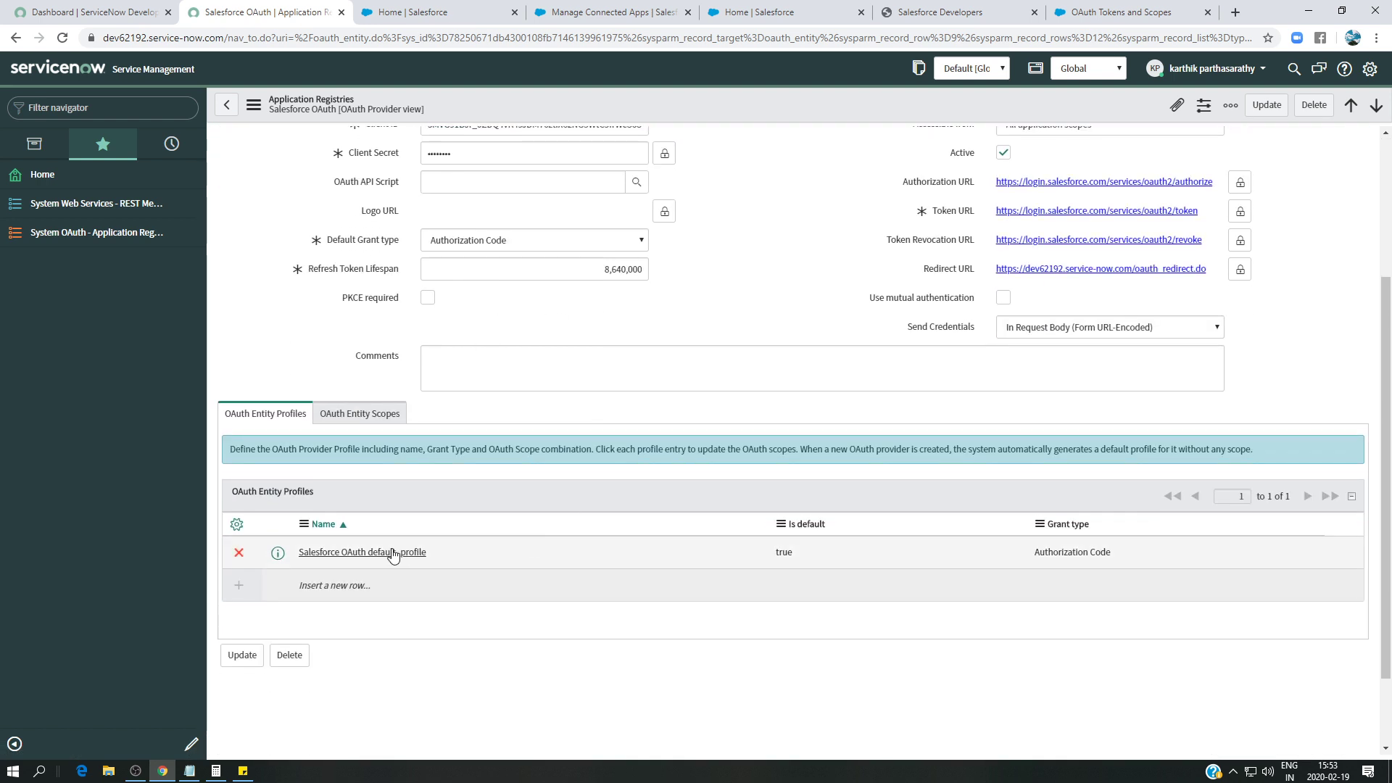
left_click(350, 414)
scroll(471, 473, "down", 4)
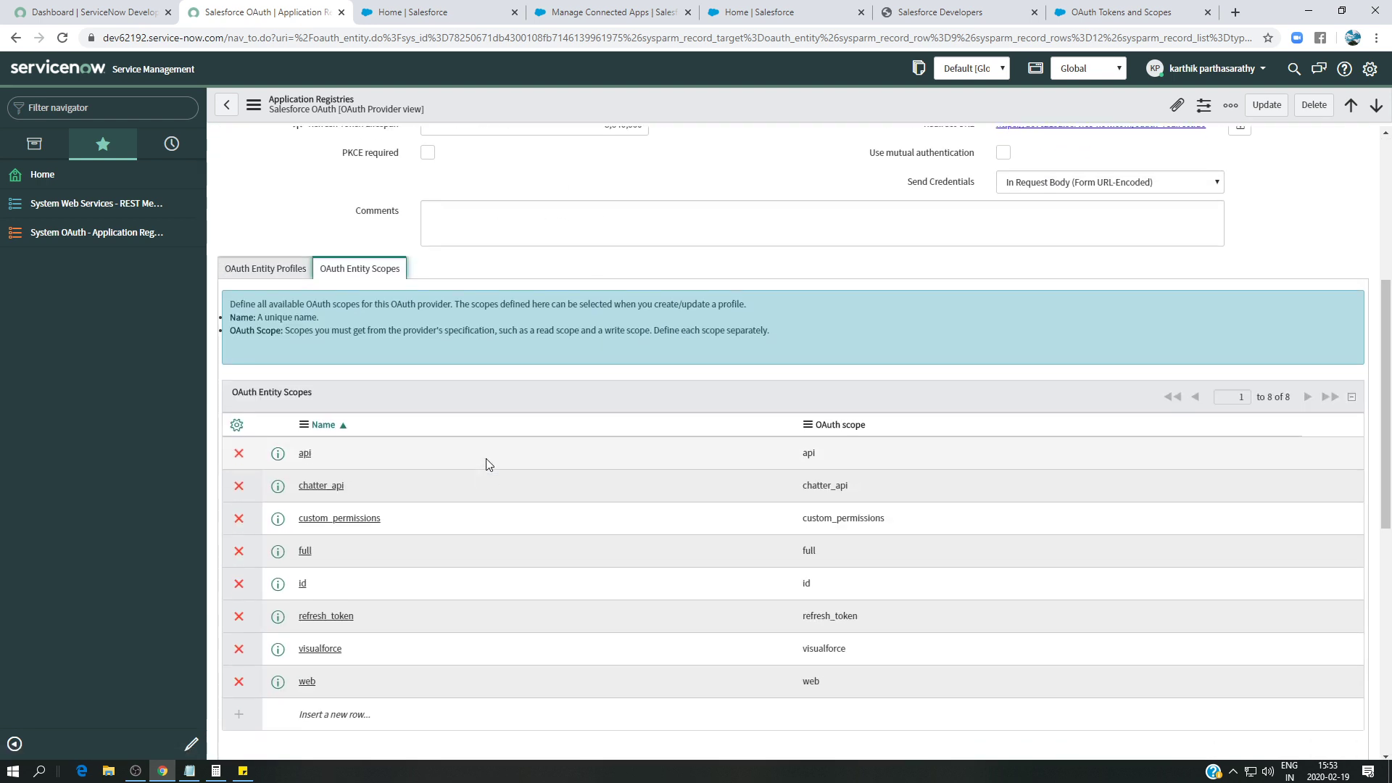
- Check the provider's default_profile, then start a new record from the REST Messages list
left_click(246, 270)
left_click(375, 408)
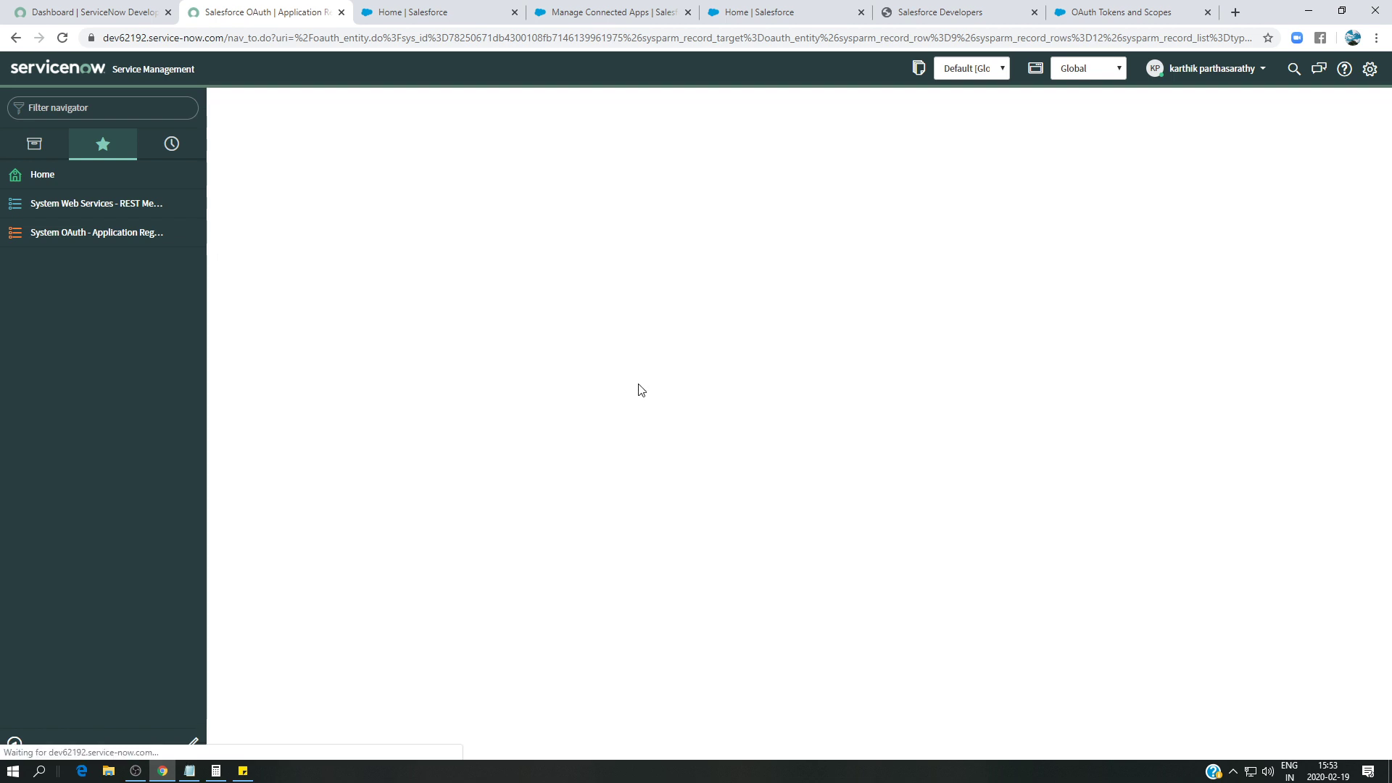
left_click(226, 105)
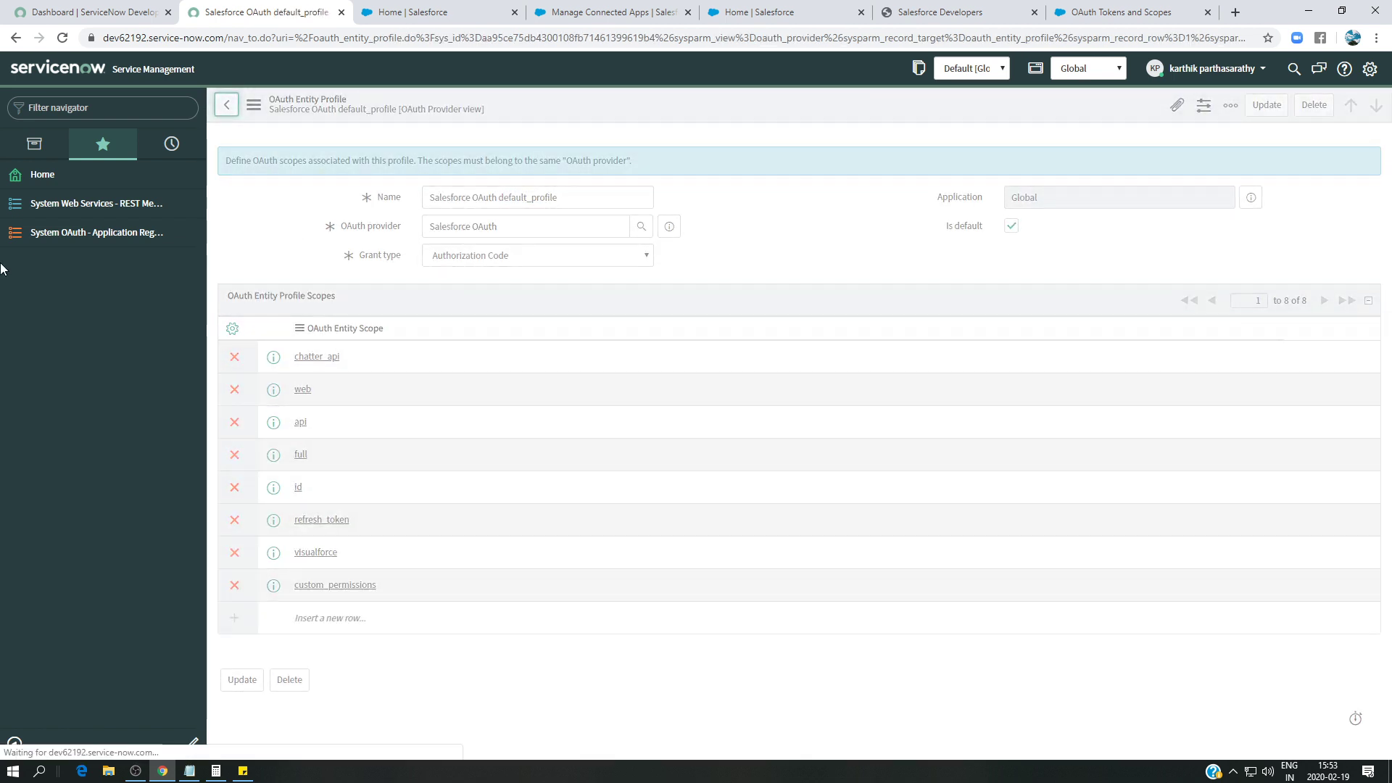
left_click(90, 212)
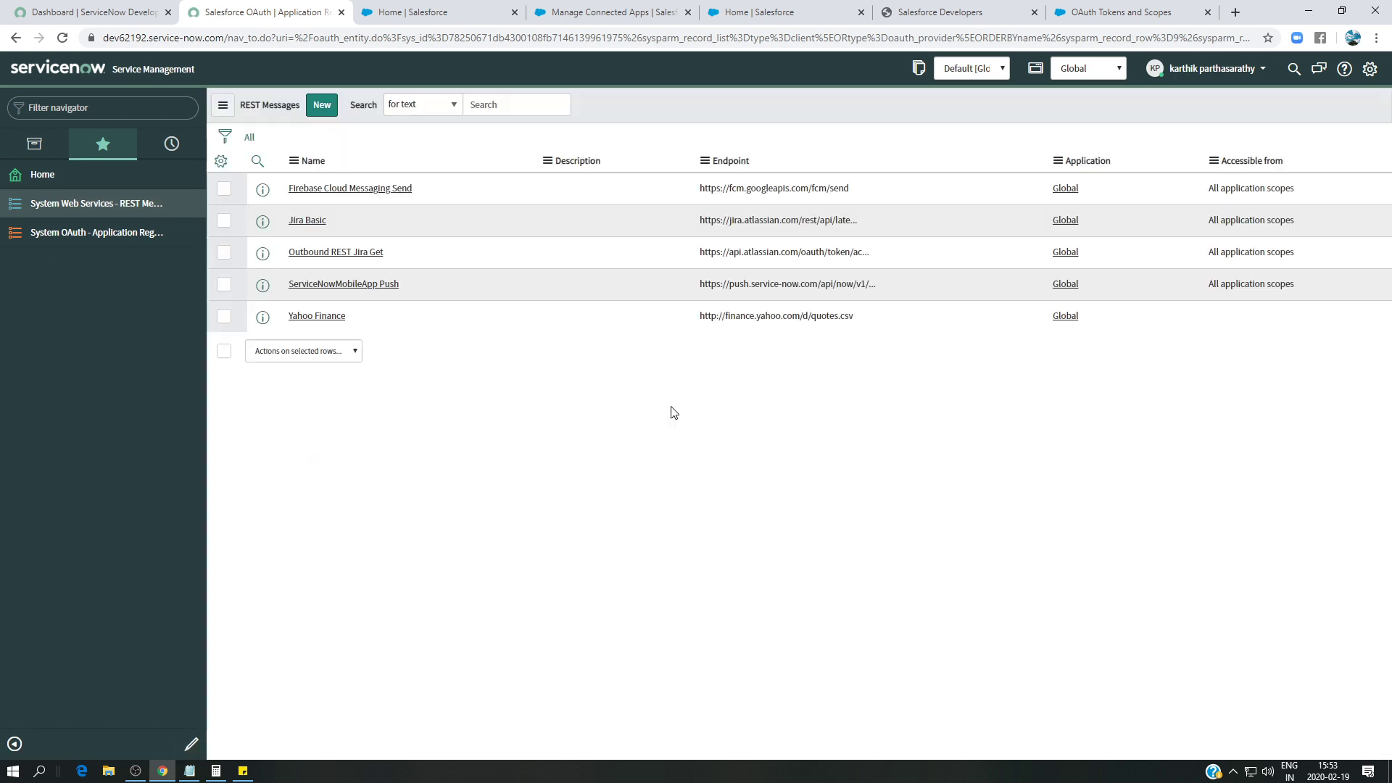
left_click(322, 105)
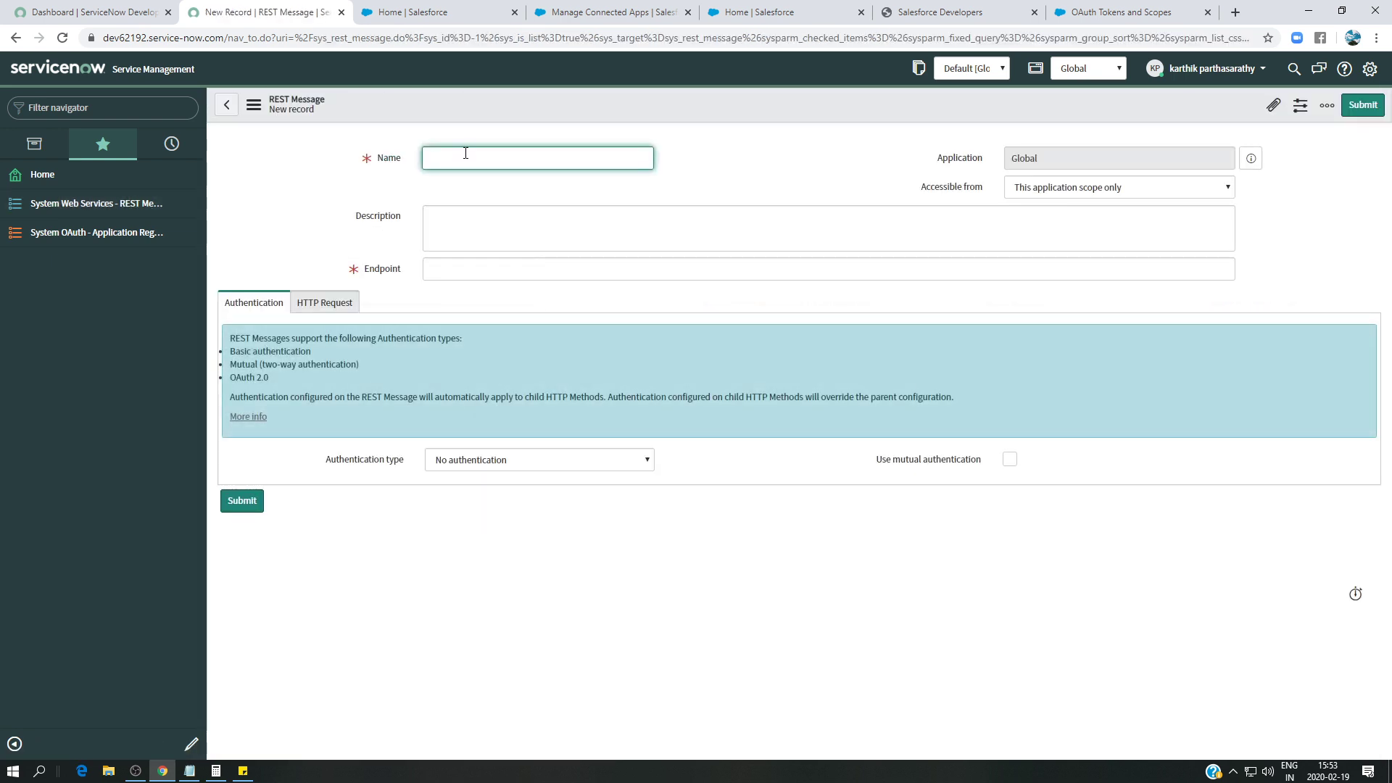
- Enter 'salesforce outbound REST' as the Name and bring up the OAuth Tokens and Scopes article
type("sal")
type("Z")
left_click(533, 266)
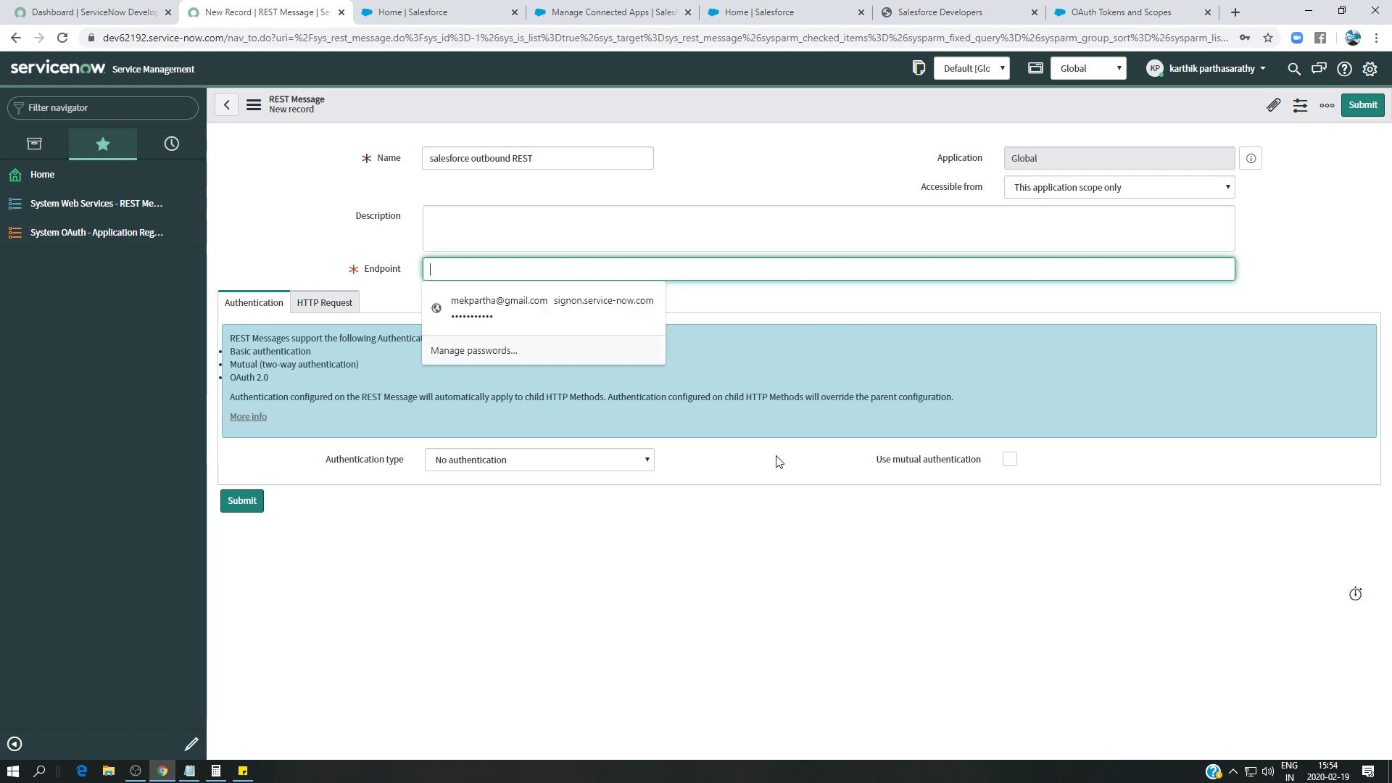
left_click(1087, 6)
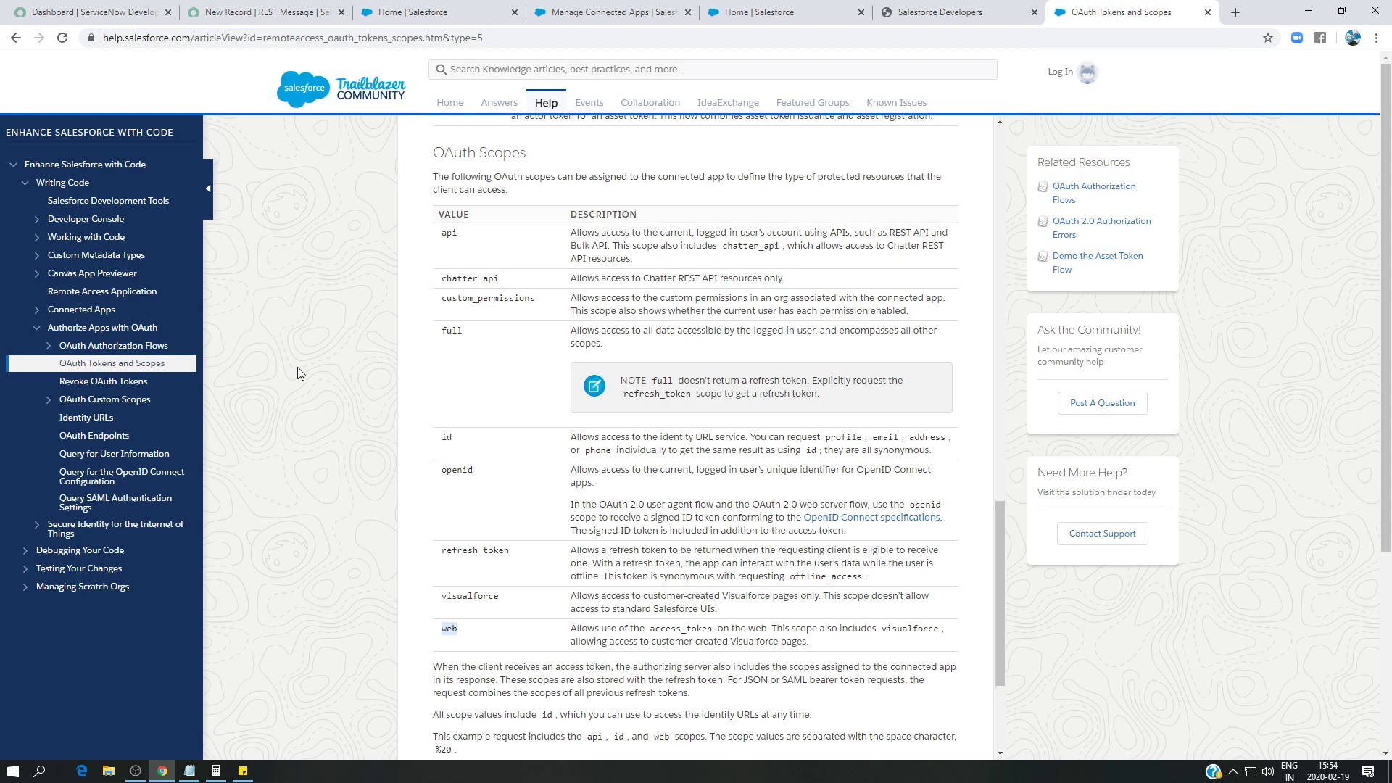
- Paste the Salesforce userinfo URL from OAuth Endpoints into Endpoint and choose OAuth 2.0 authentication
left_click(120, 436)
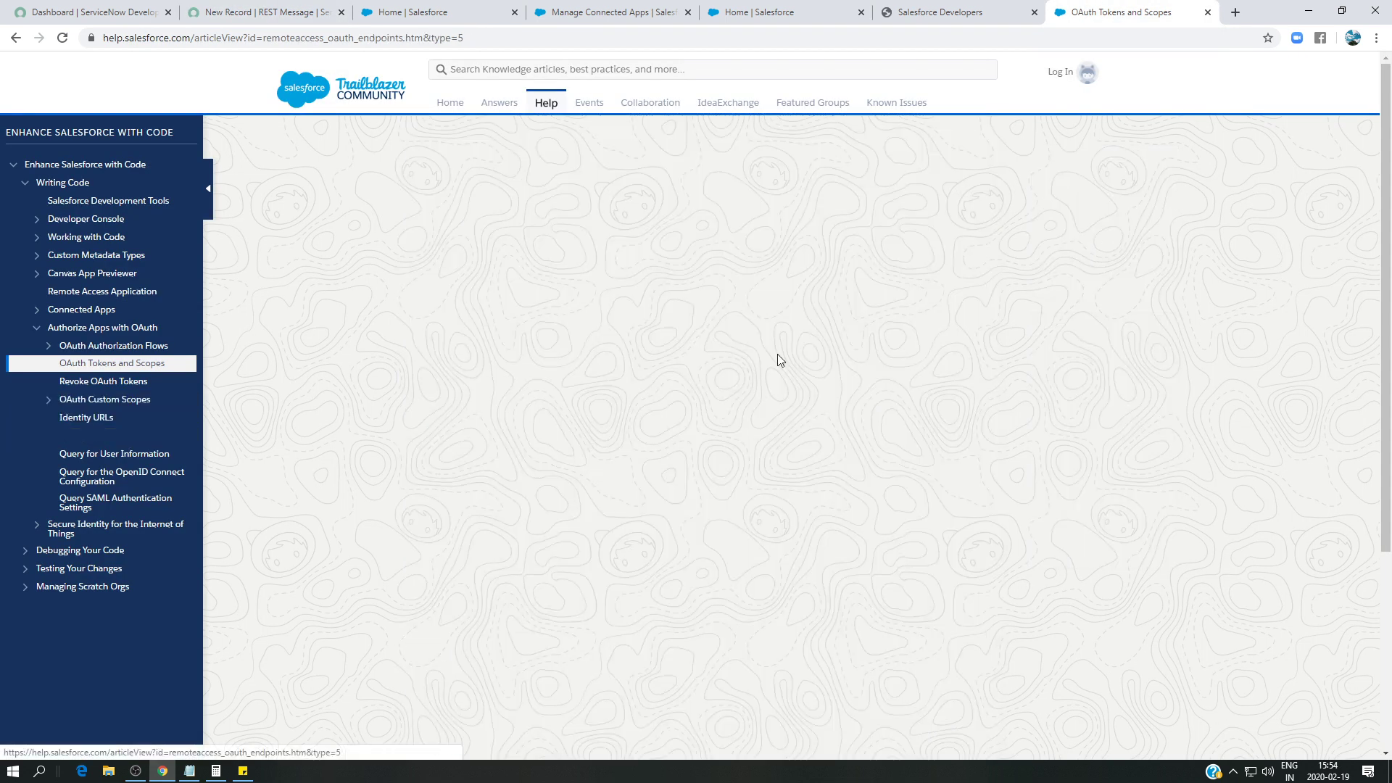
left_click_drag(716, 571, 437, 576)
key("ctrl+c")
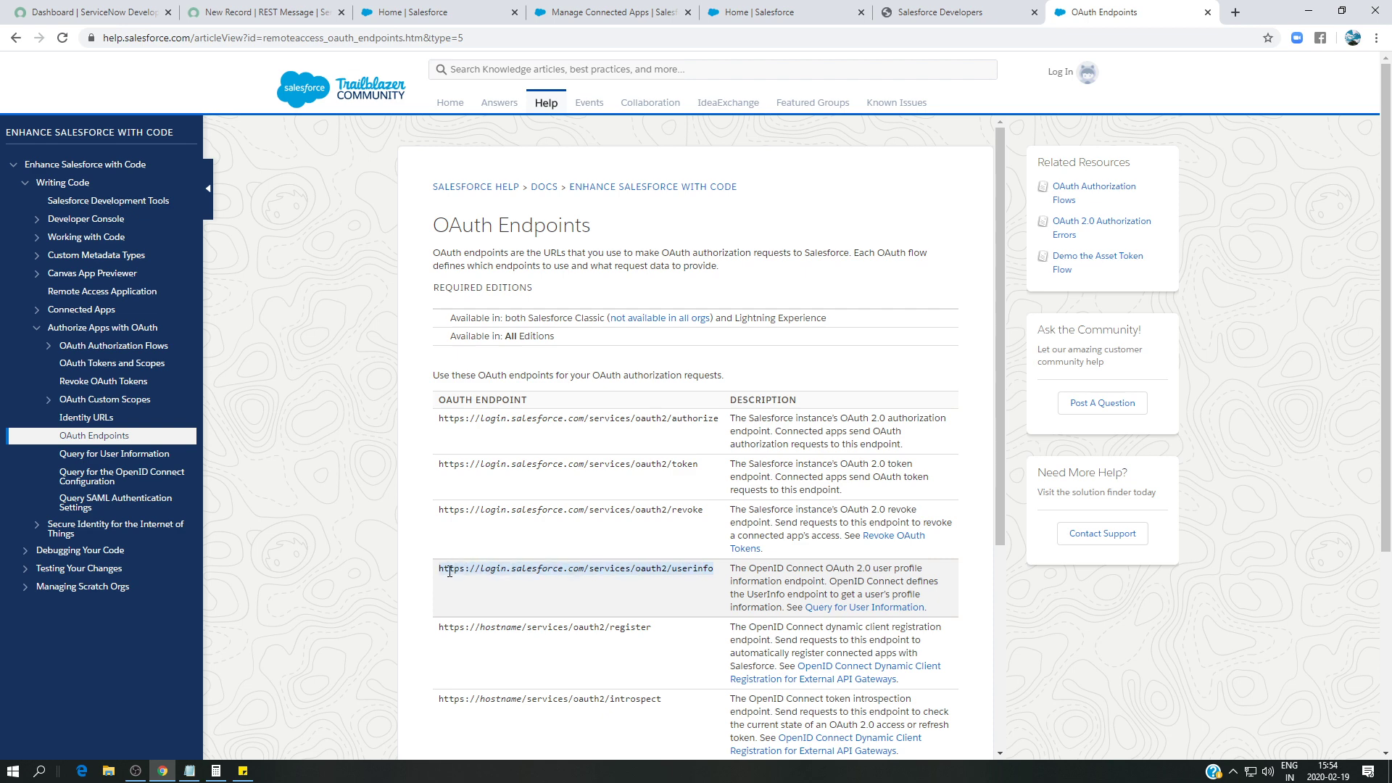
left_click(261, 13)
left_click(471, 272)
key("ctrl+v")
left_click(563, 462)
left_click(486, 502)
- Set the OAuth profile to Salesforce OAuth default_profile and submit the REST message
left_click(464, 488)
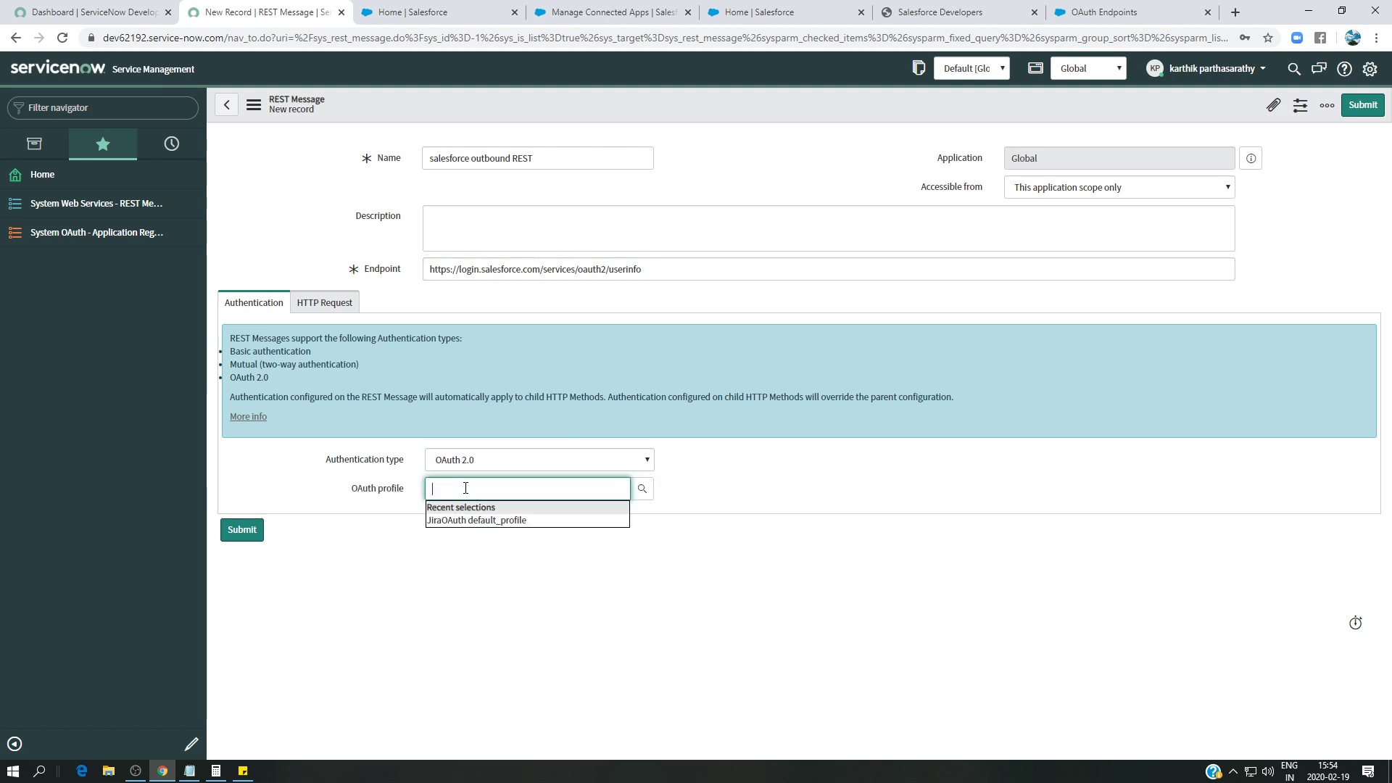
left_click(639, 490)
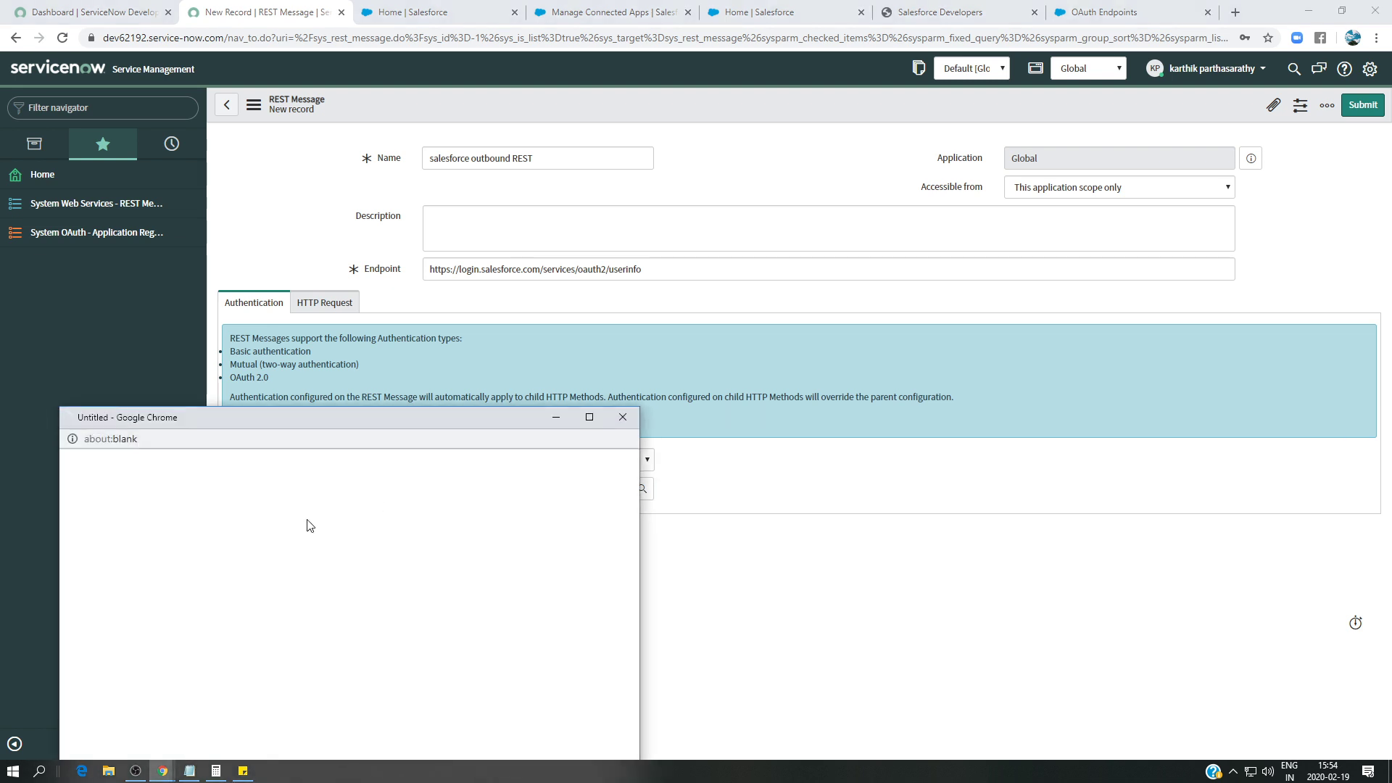
left_click(179, 702)
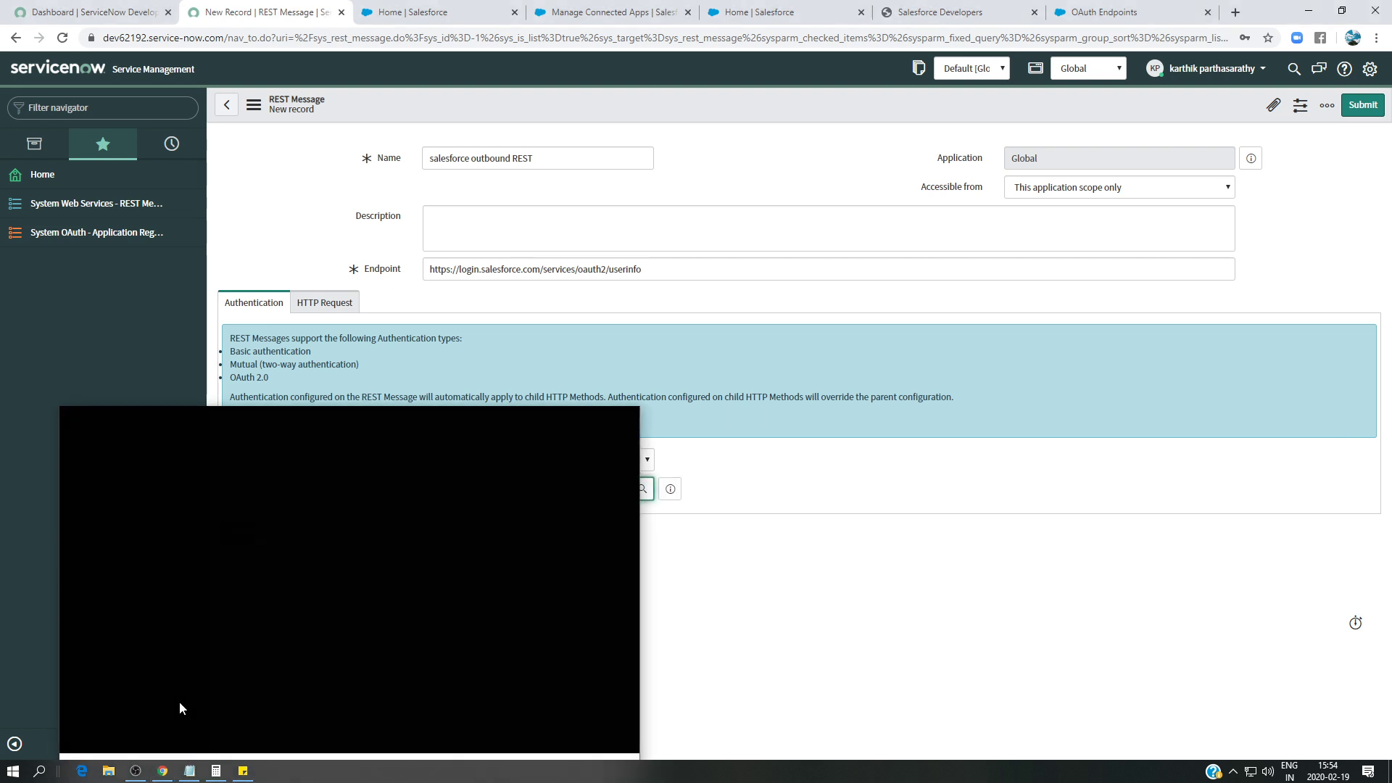
left_click(246, 534)
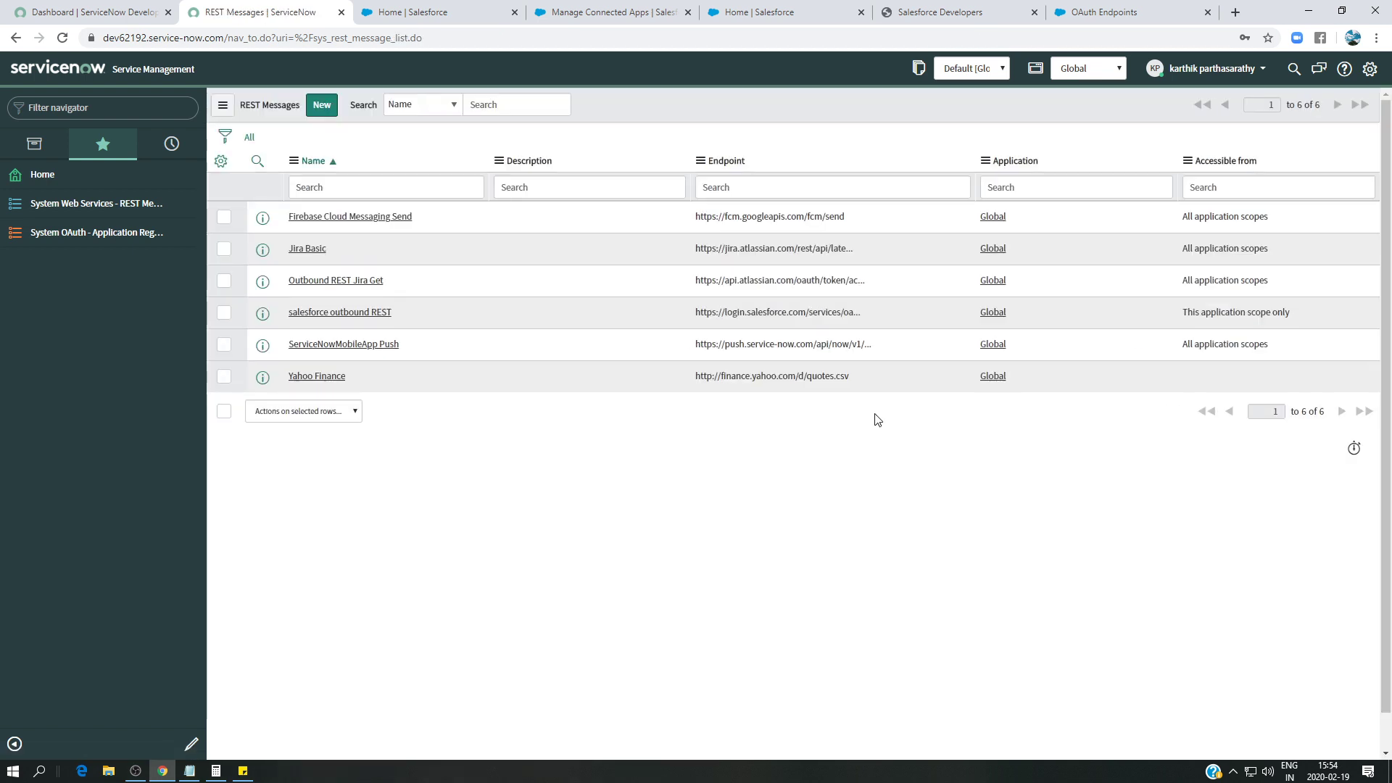
- Reopen salesforce outbound REST and inspect its Default GET HTTP method
left_click(352, 316)
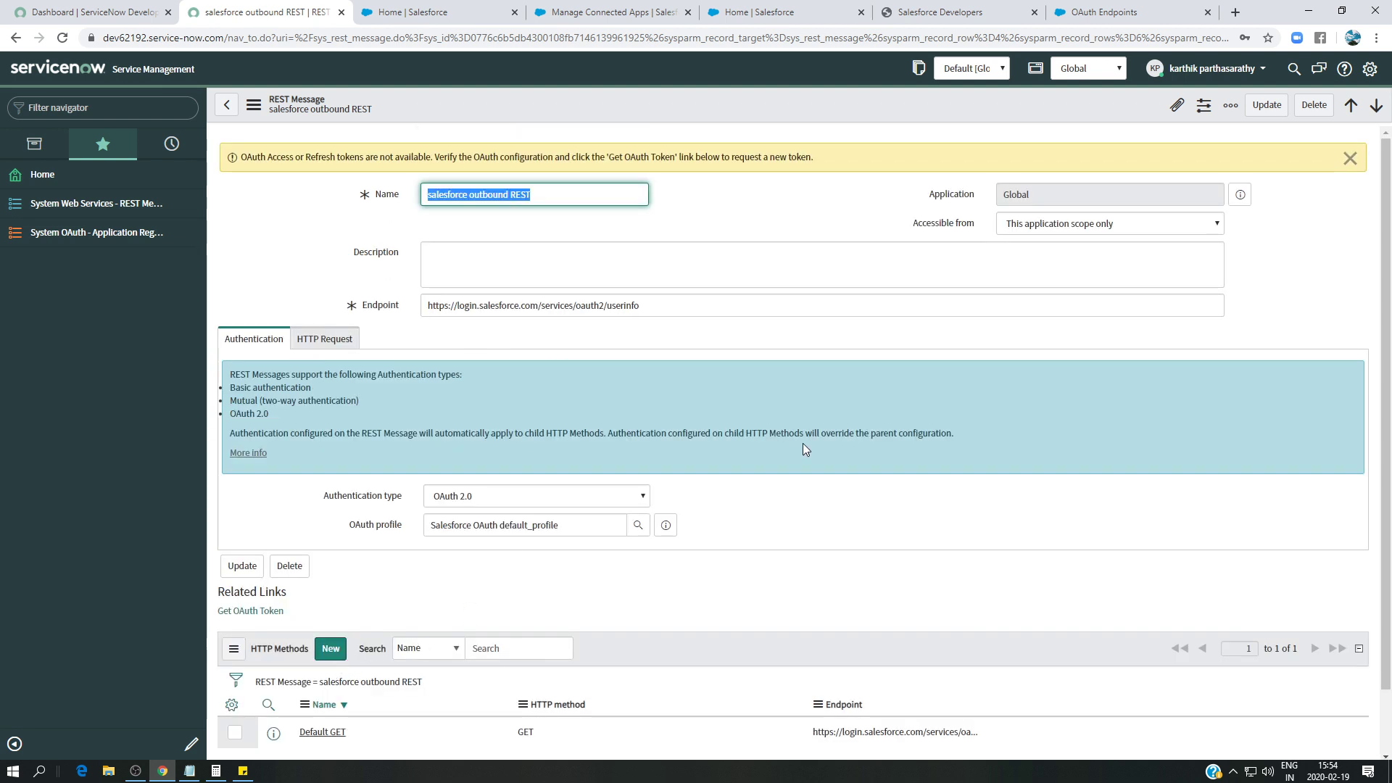
scroll(802, 444, "down", 1)
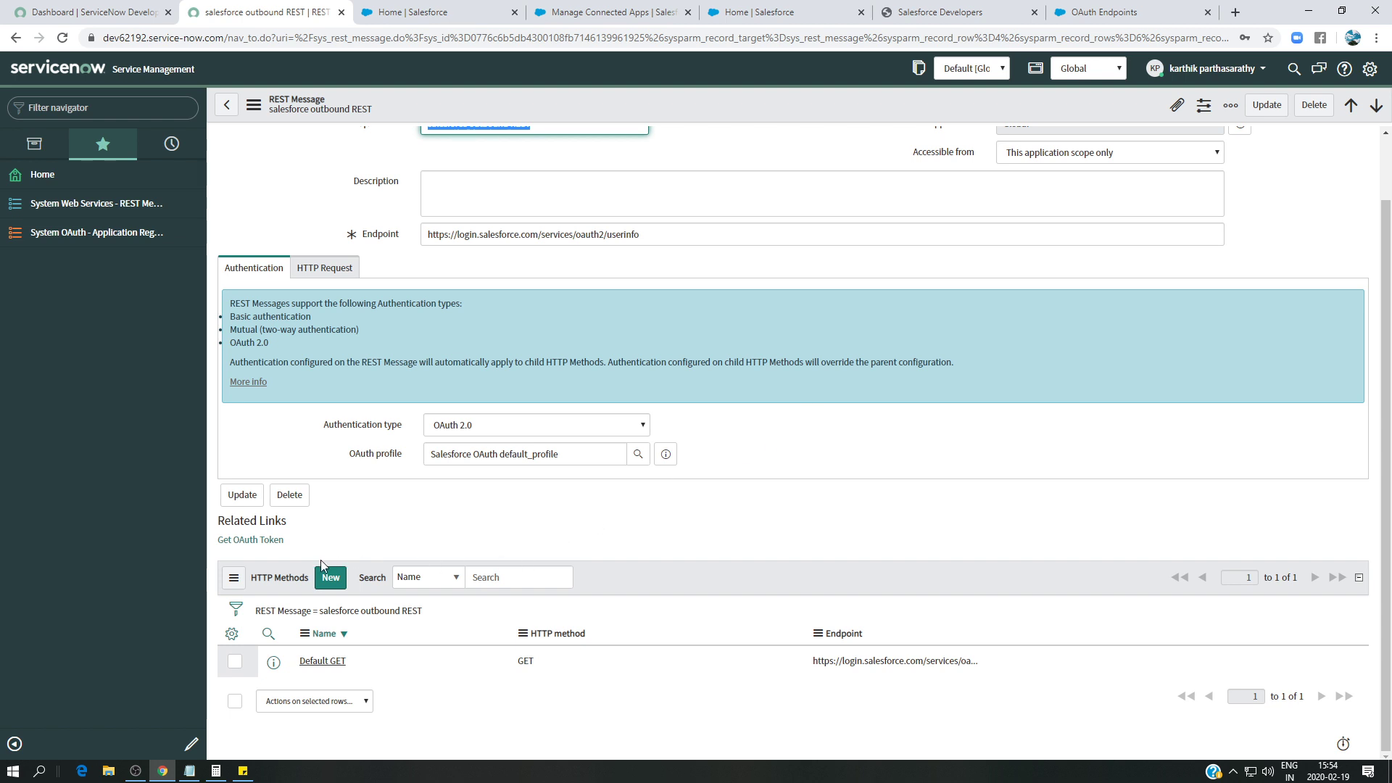
left_click(336, 662)
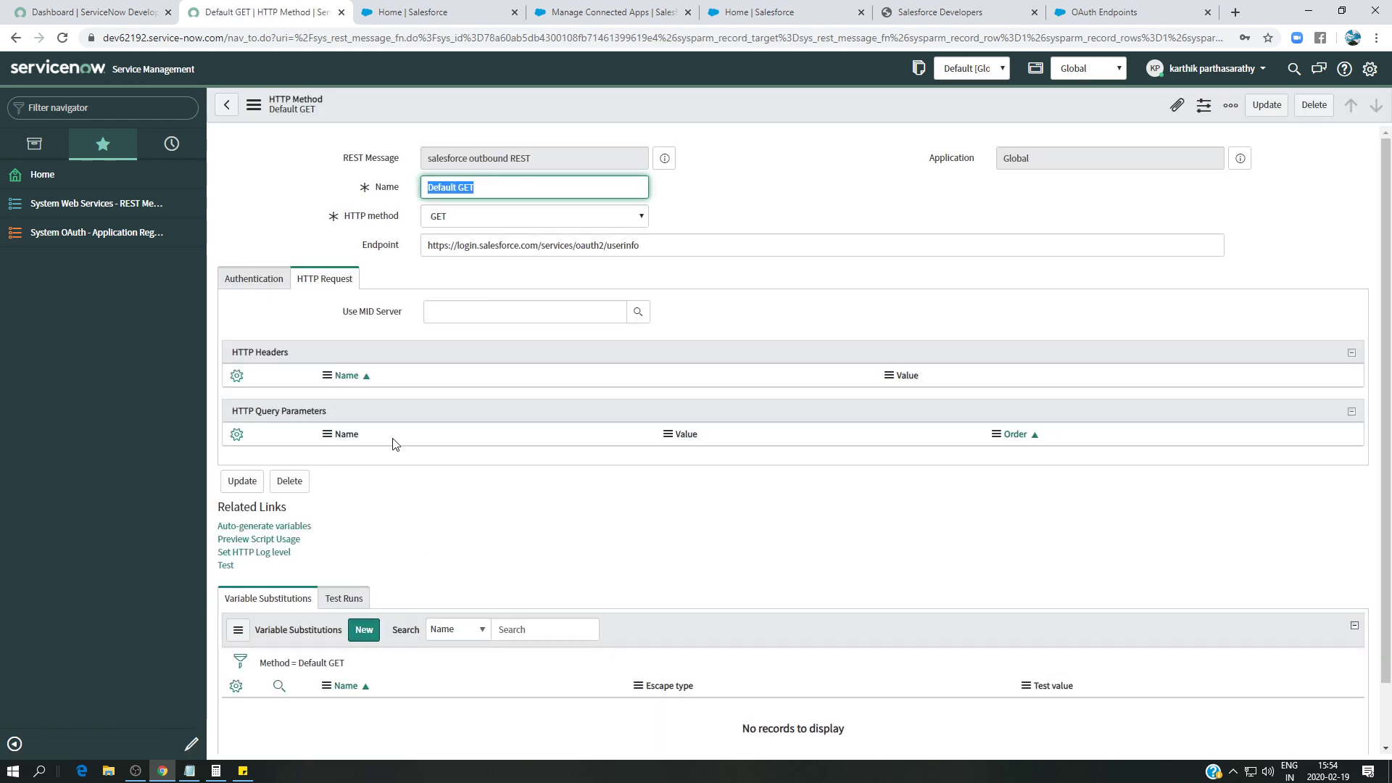
left_click(226, 105)
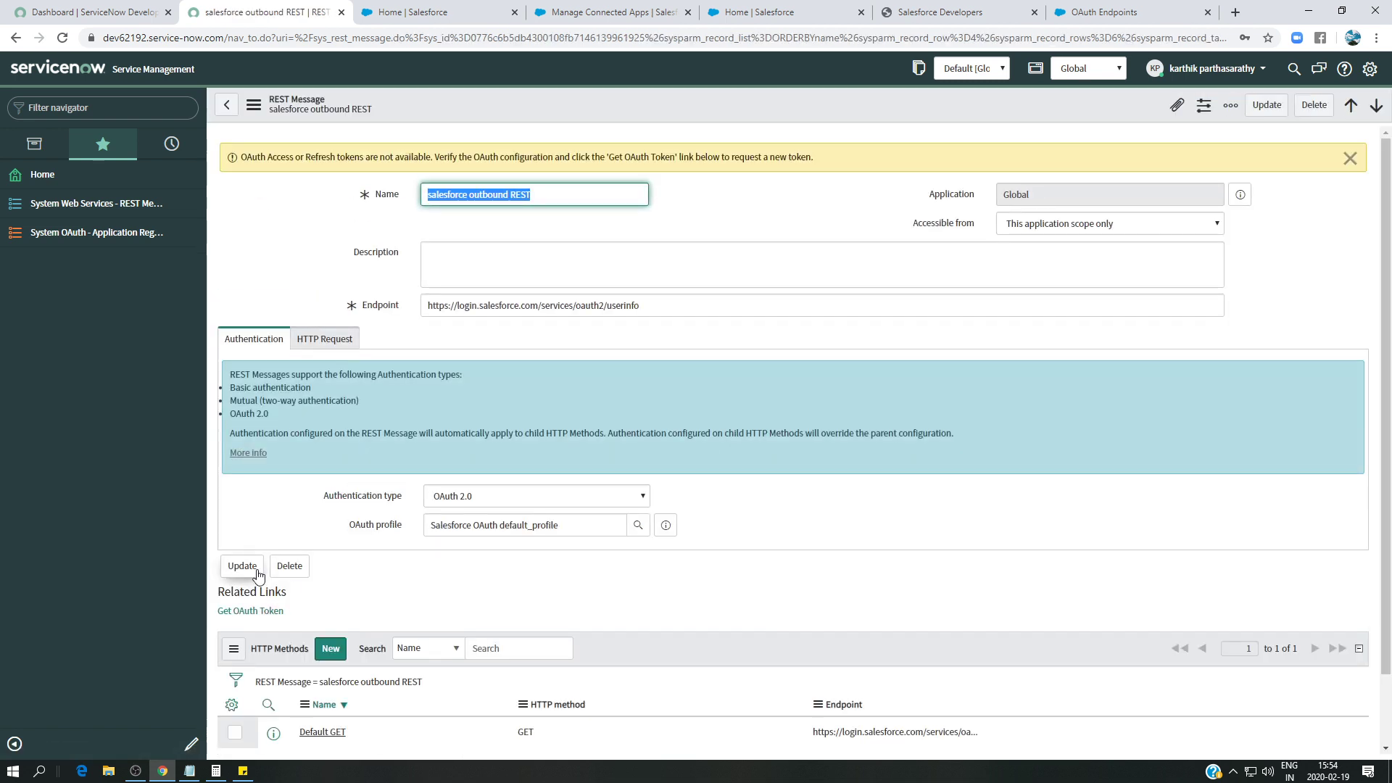
- Request an OAuth token and allow servicenowapp access in the enlarged Salesforce popup
left_click(255, 612)
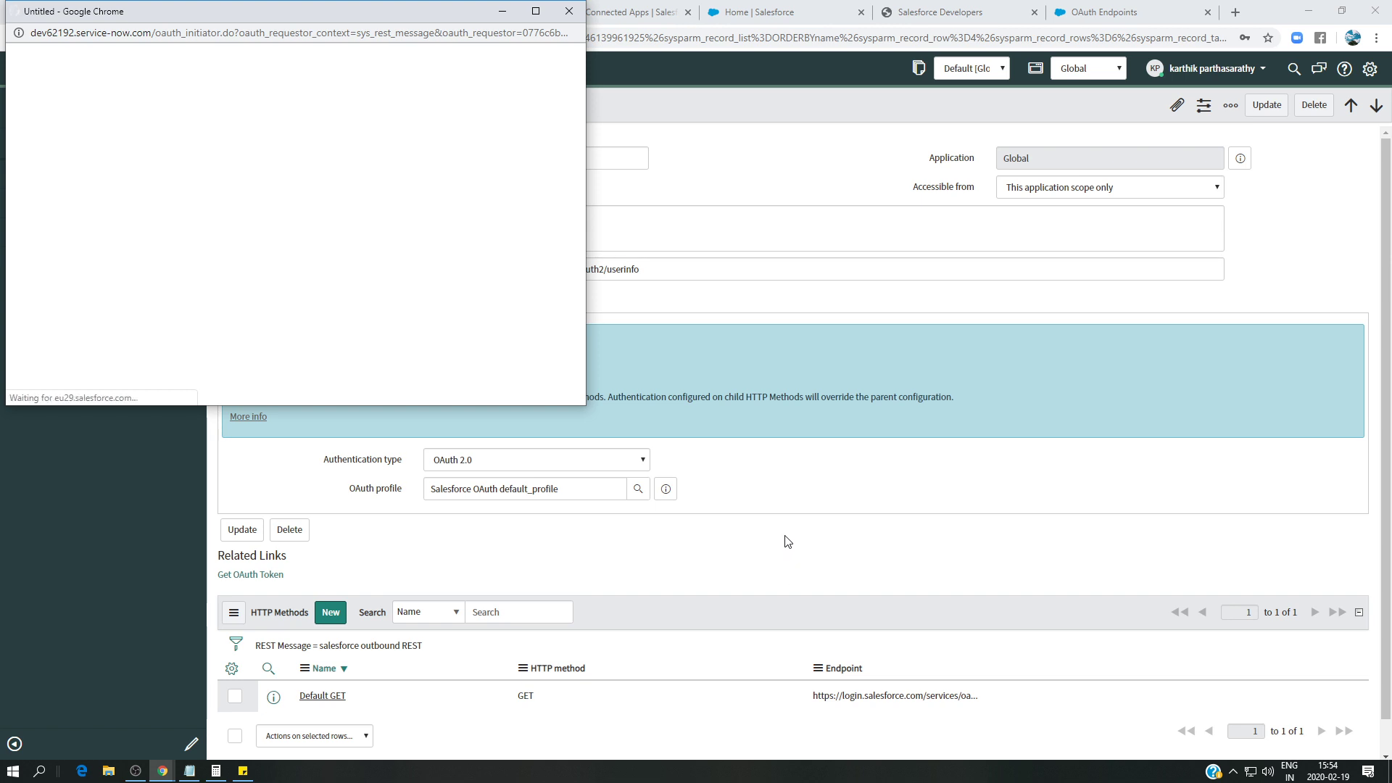
left_click_drag(582, 194, 576, 316)
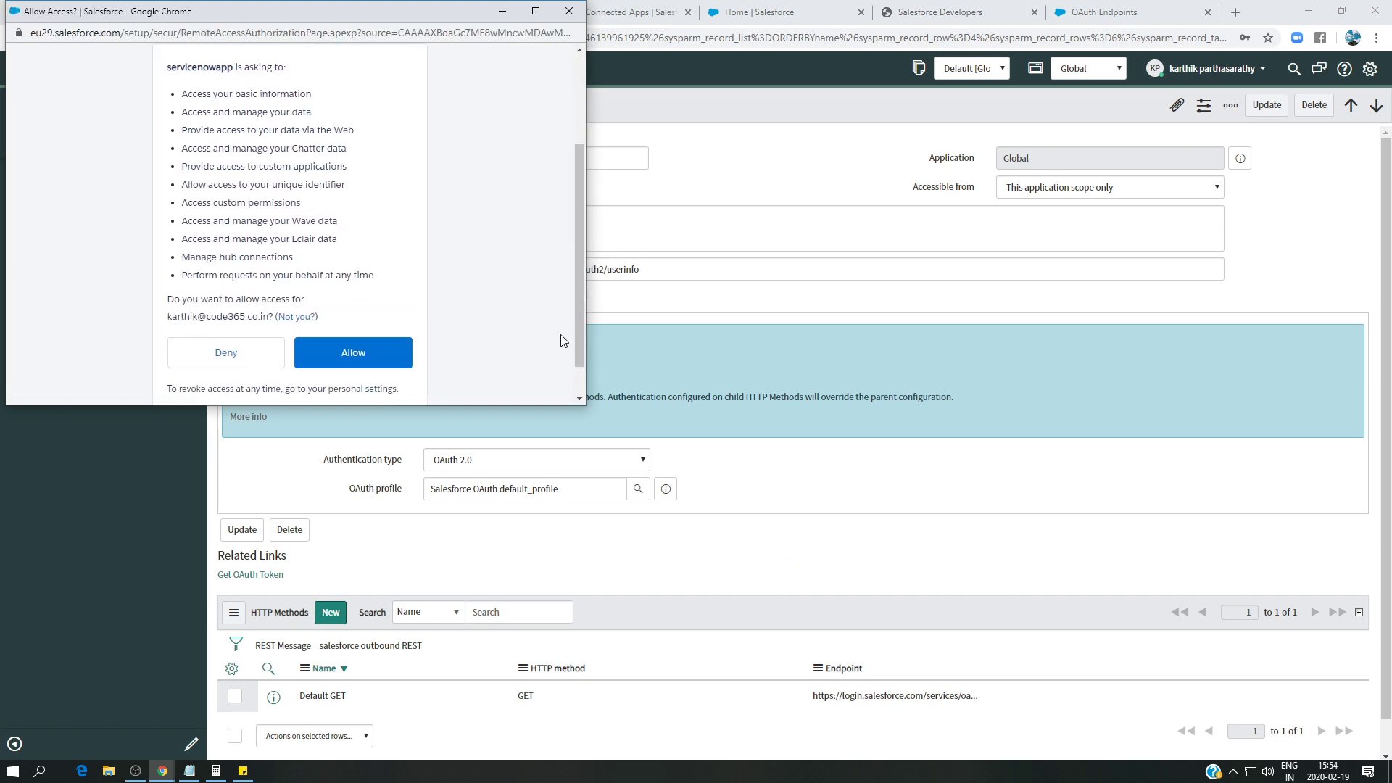
left_click_drag(556, 405, 559, 588)
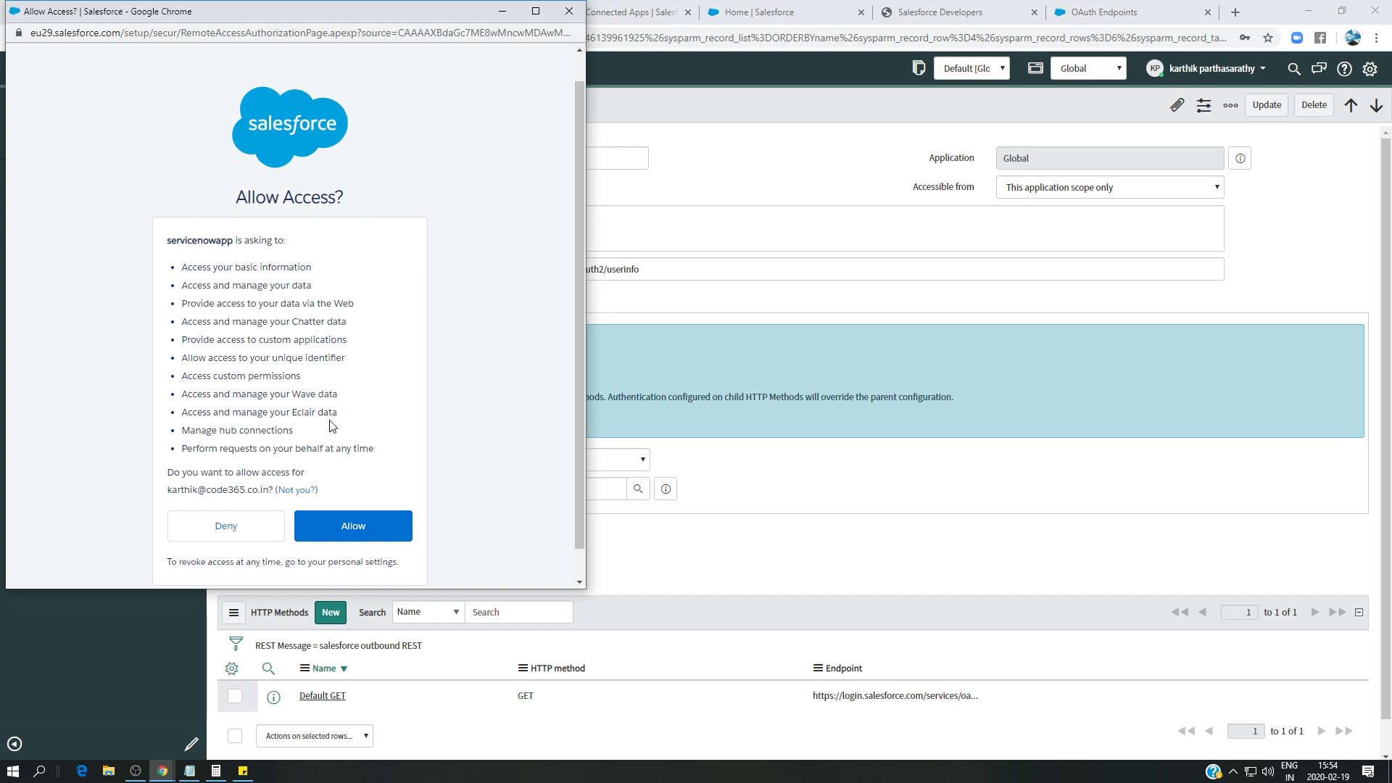
left_click(350, 524)
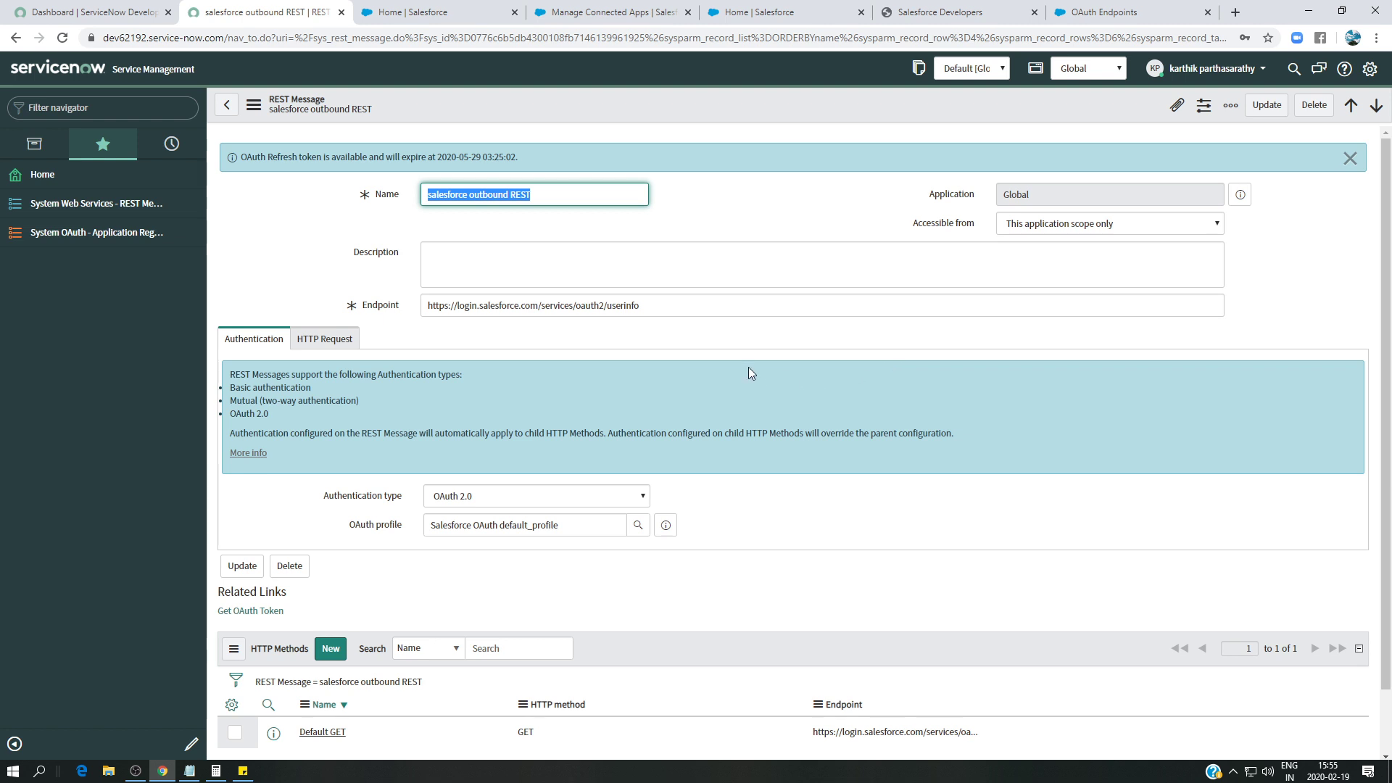
- Test Default GET and check the 200 status plus user_id and organization_id in the response
scroll(747, 368, "down", 1)
left_click(344, 663)
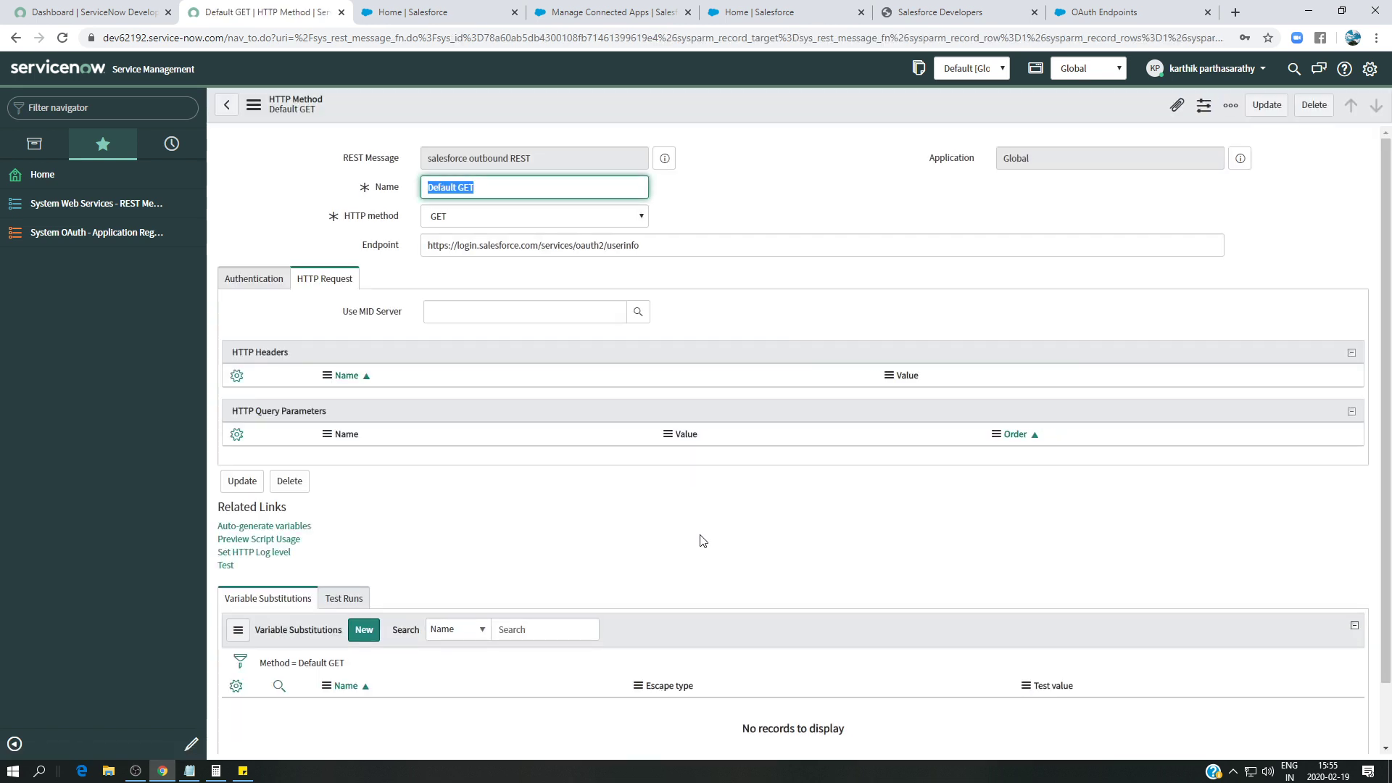
scroll(427, 600, "down", 2)
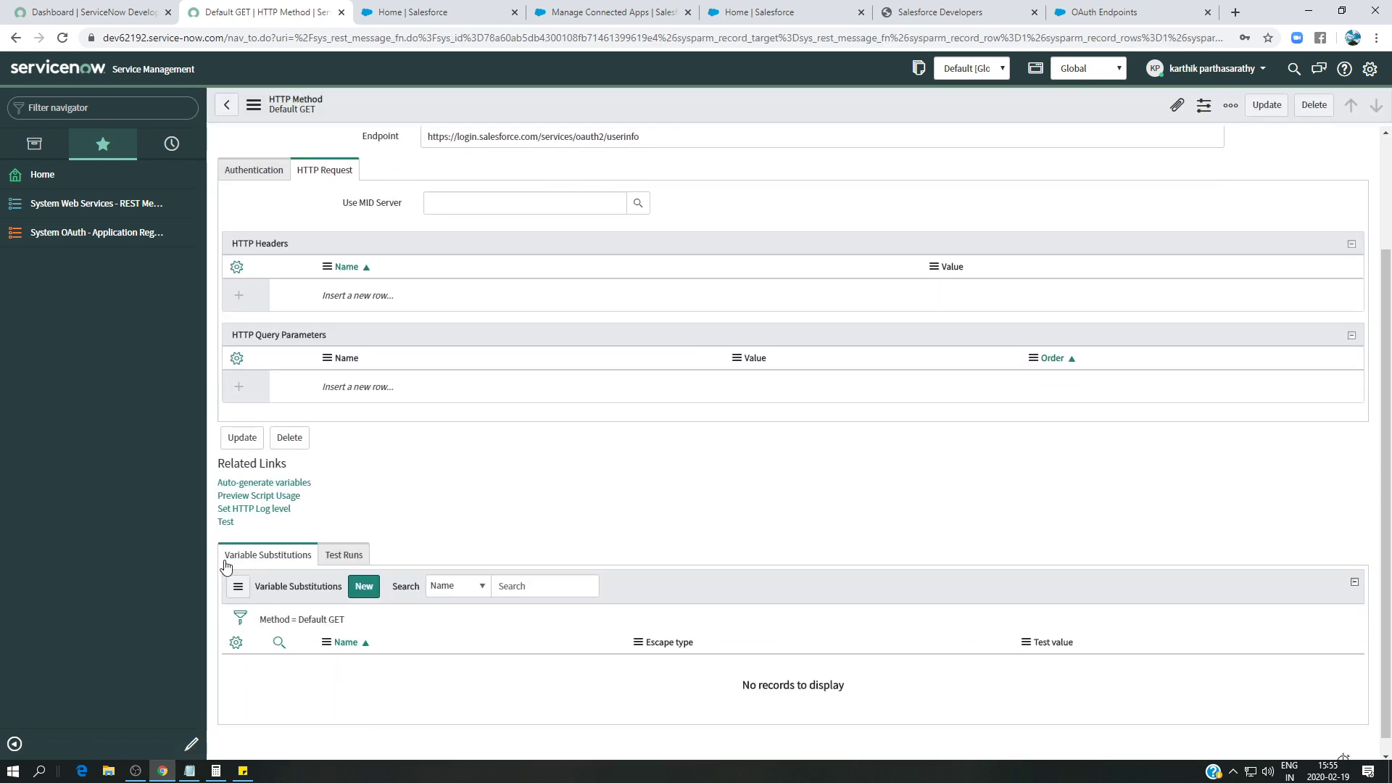
left_click(226, 522)
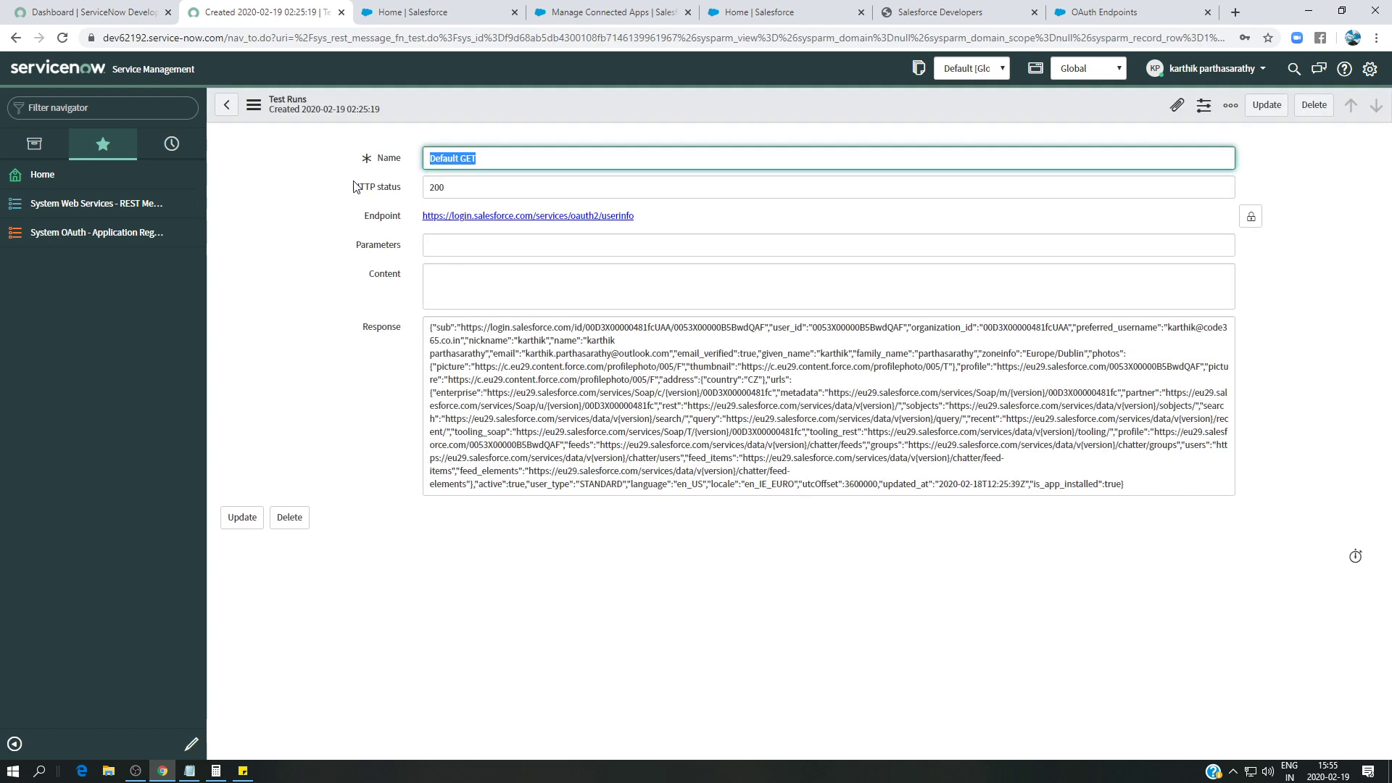
key("Tab")
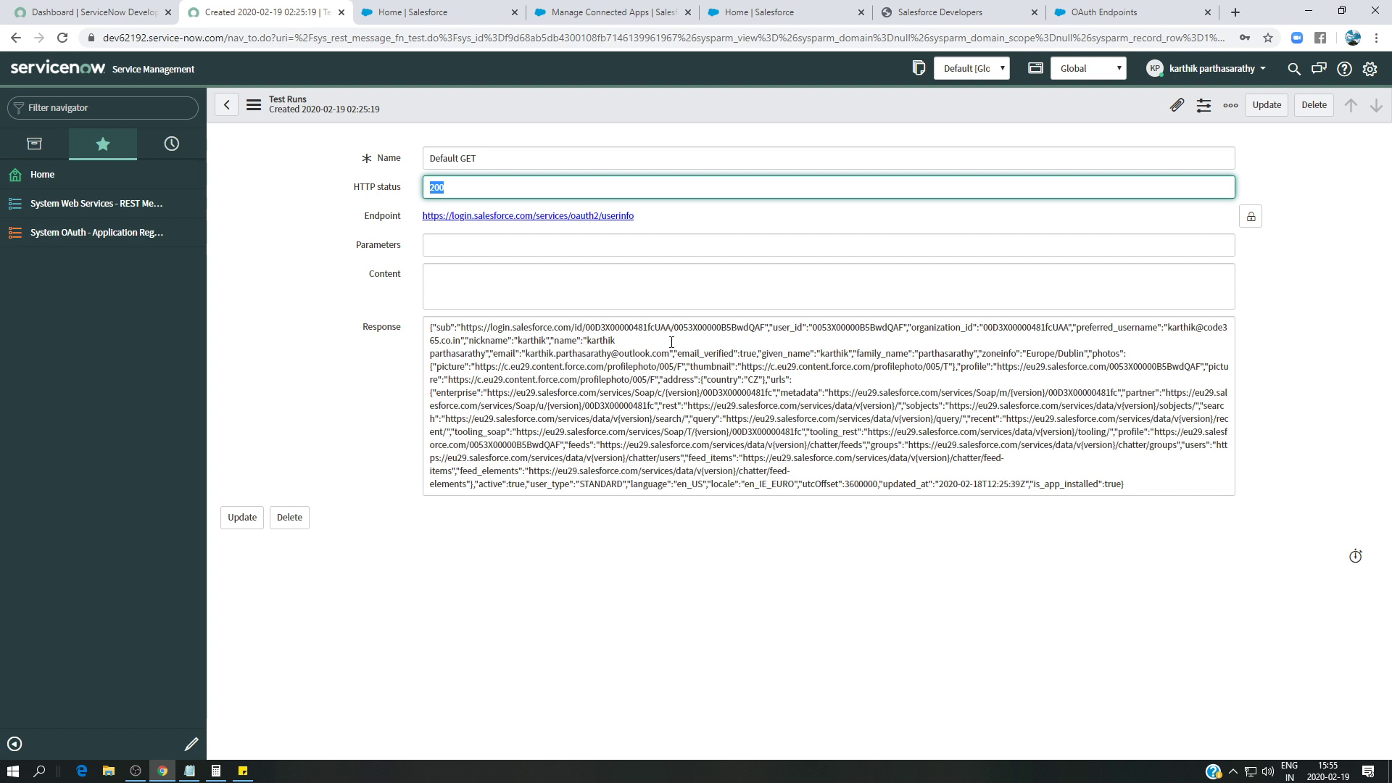
left_click_drag(813, 327, 892, 327)
left_click_drag(979, 327, 1027, 327)
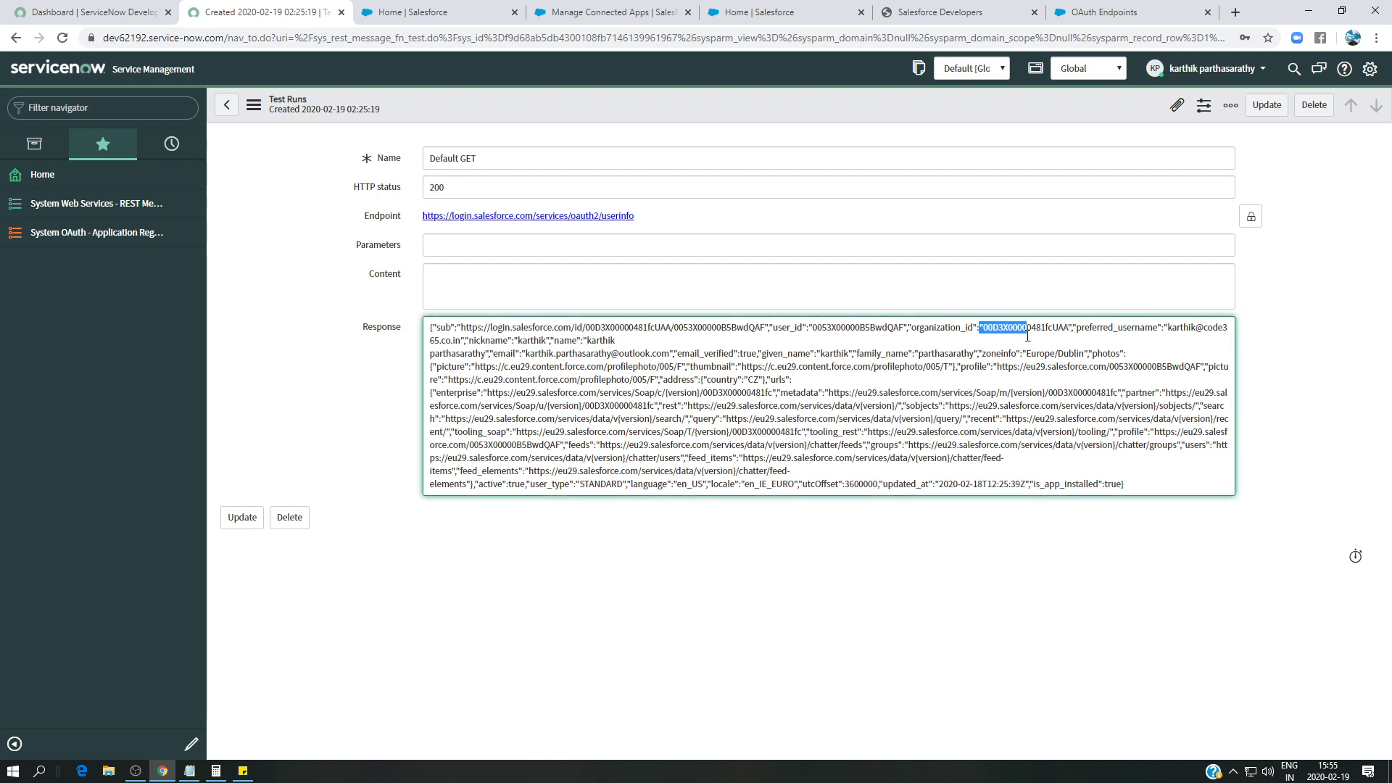
left_click(1172, 328)
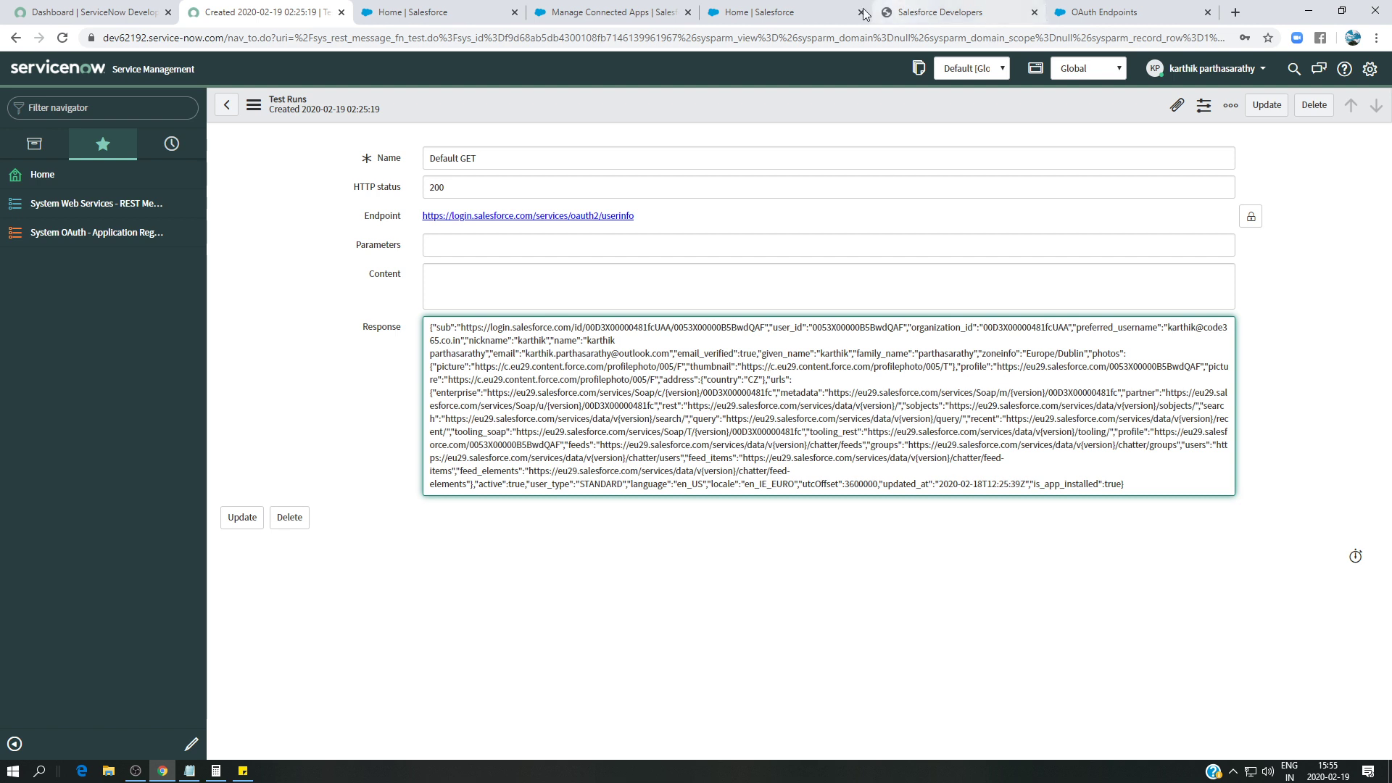
- View the empty Recently Viewed Accounts list in Salesforce, then return to the OAuth Endpoints article
left_click(757, 12)
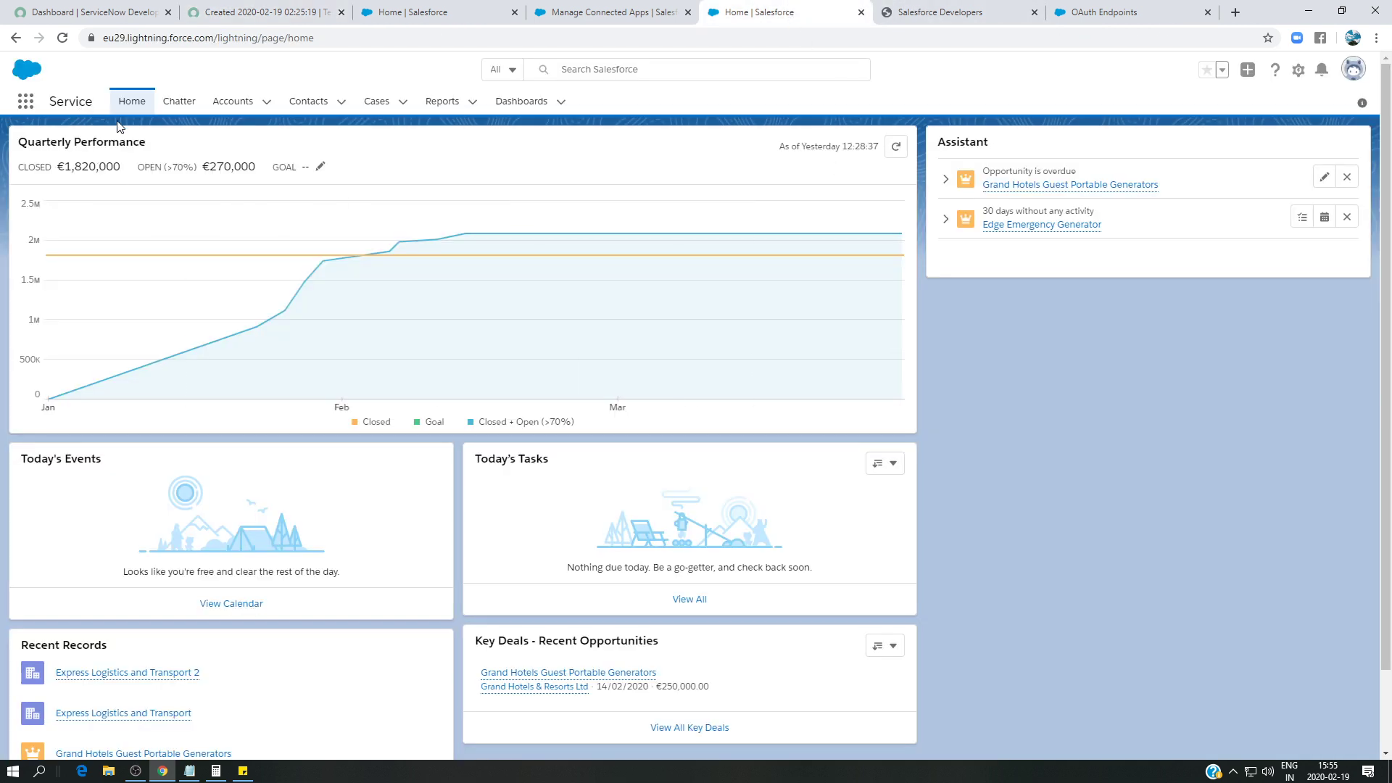
left_click(231, 106)
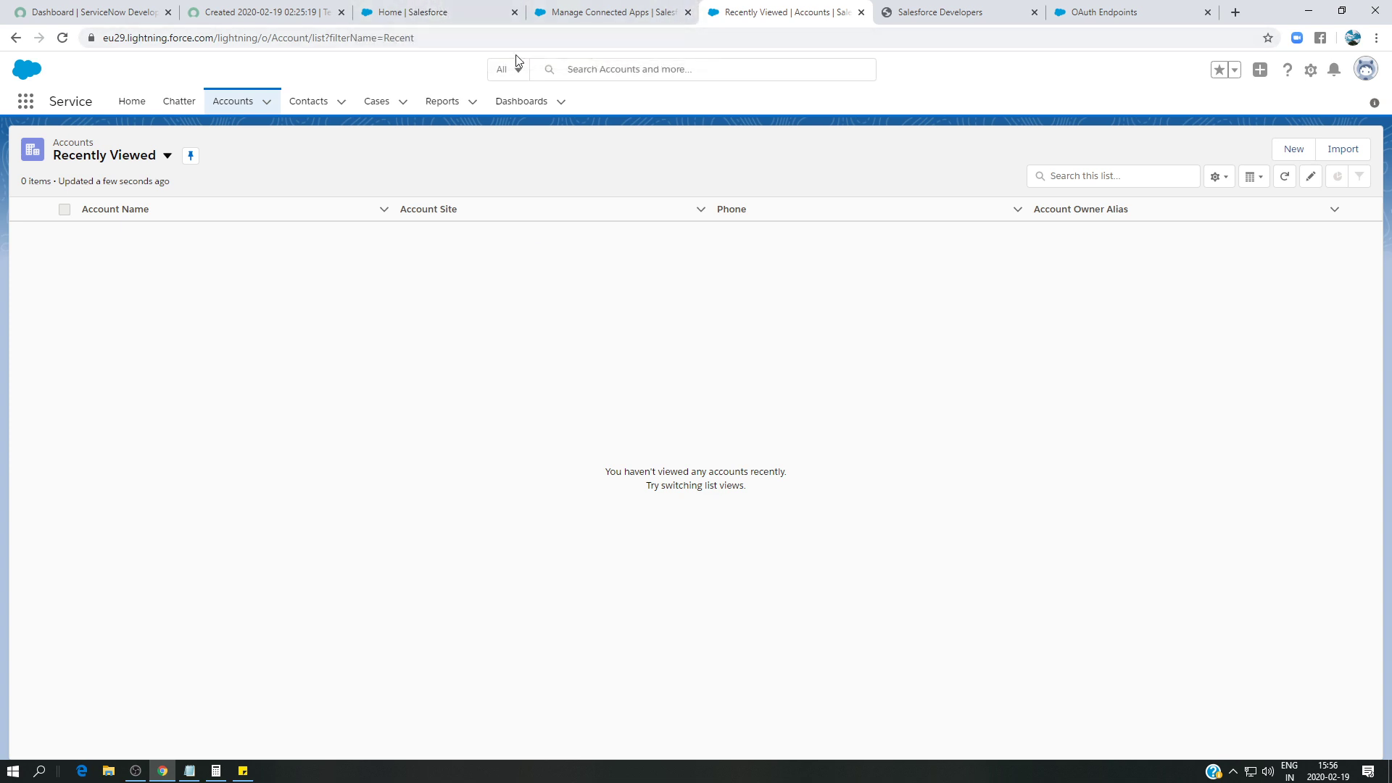
left_click(464, 11)
left_click(591, 9)
left_click(742, 6)
left_click(1101, 6)
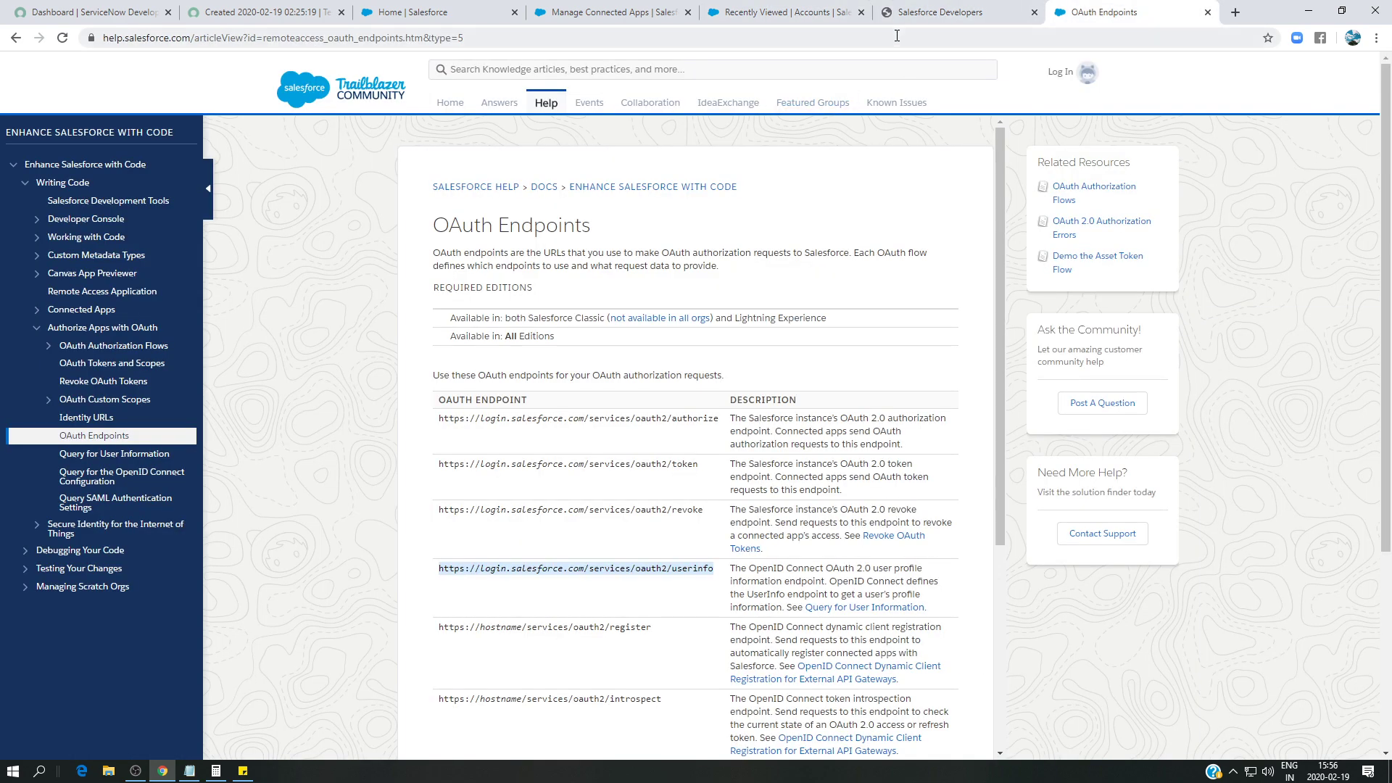
- Search Google for 'developer salesforce' in a new tab and open the Salesforce Developers site
left_click(1236, 12)
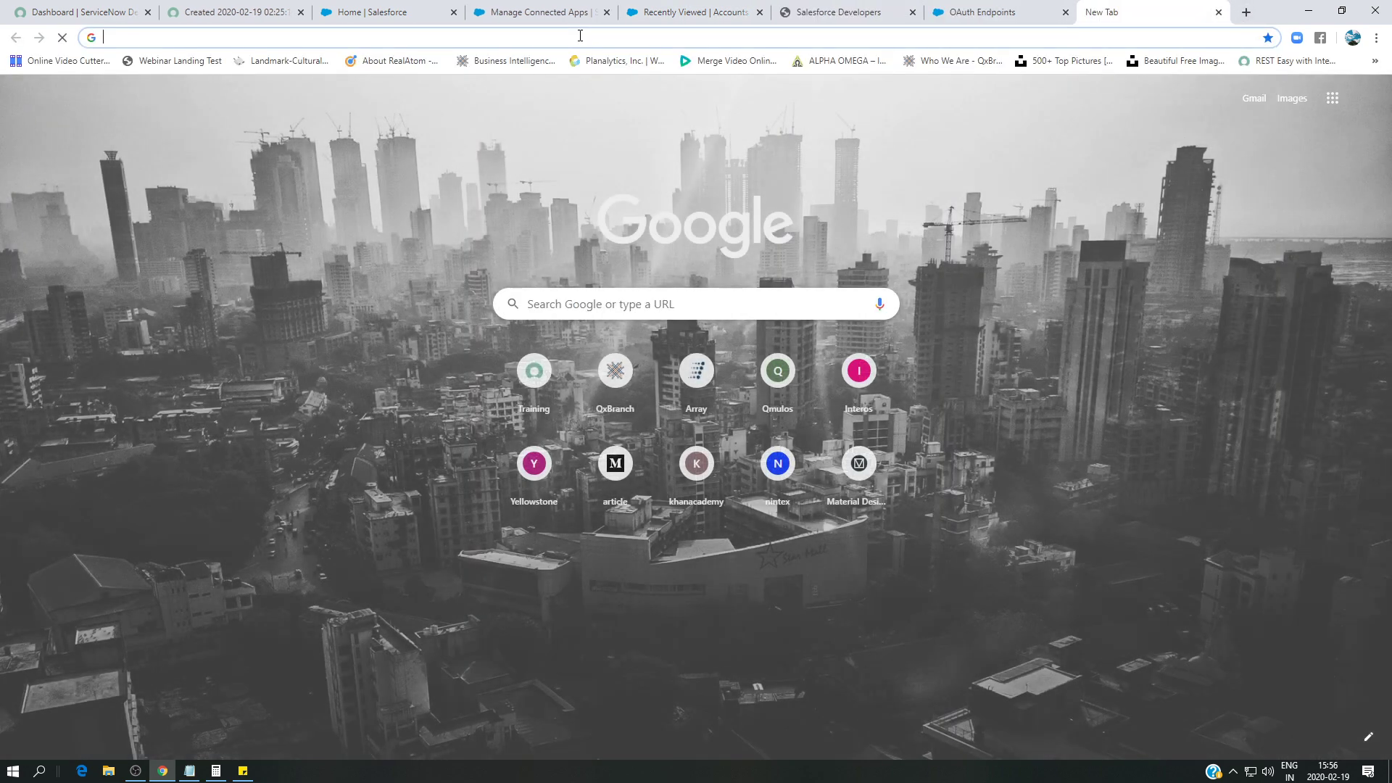
type("de")
key("BackSpace")
key("BackSpace")
key("BackSpace")
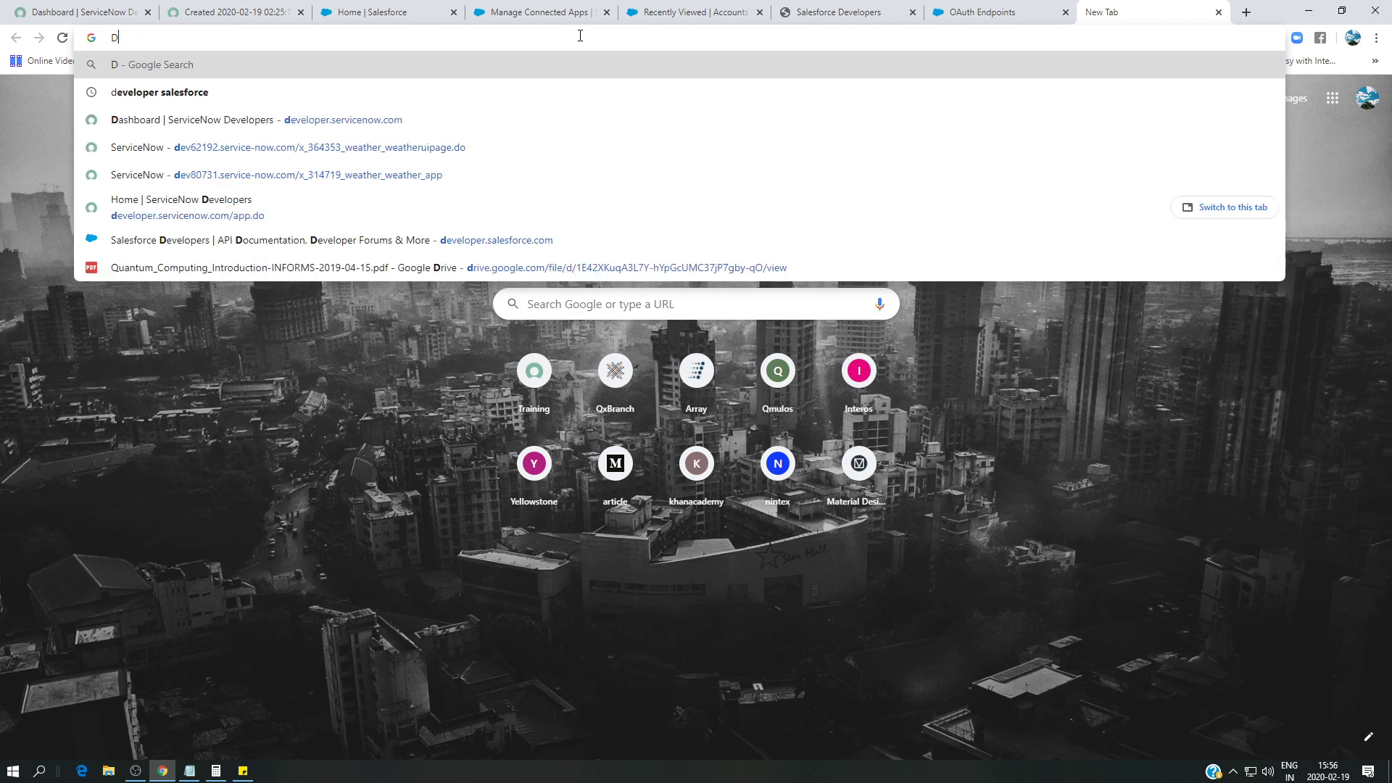
type("deve")
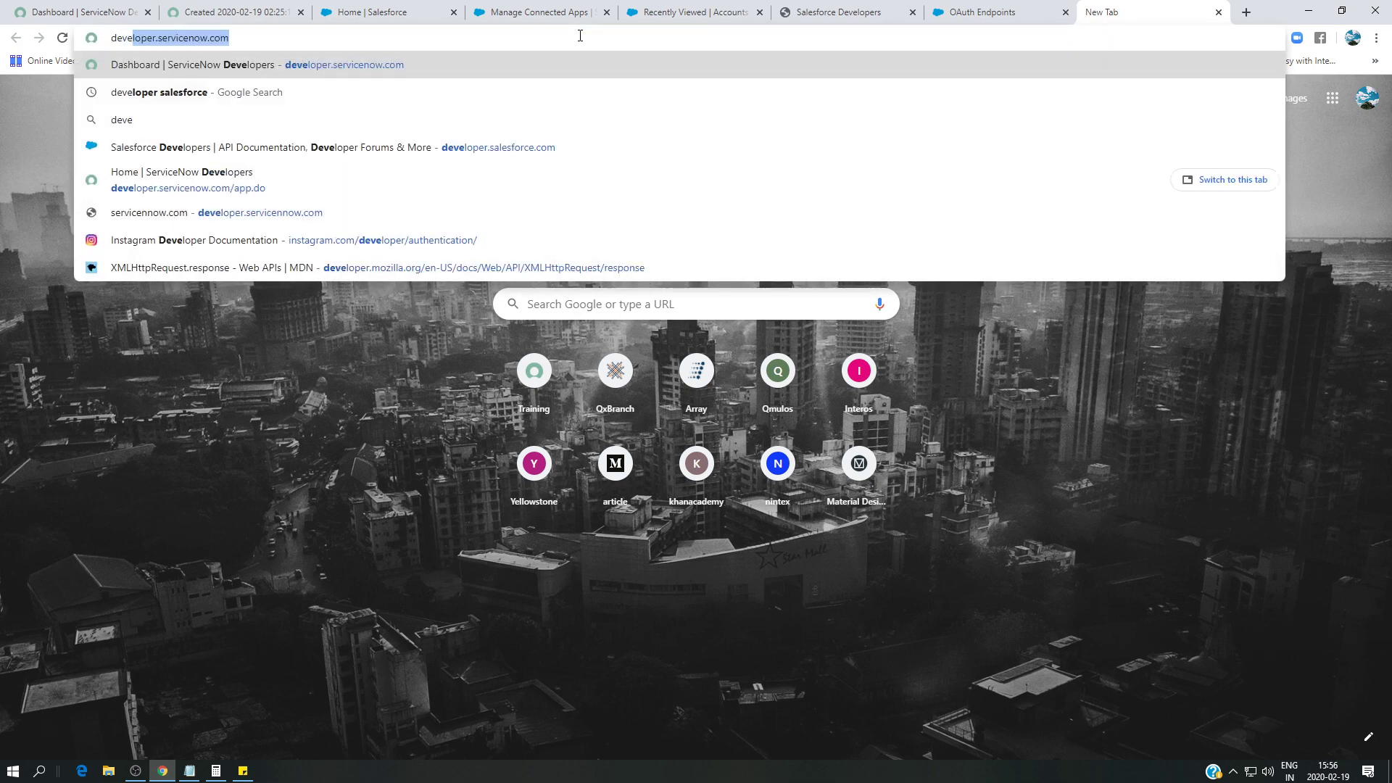
left_click(338, 91)
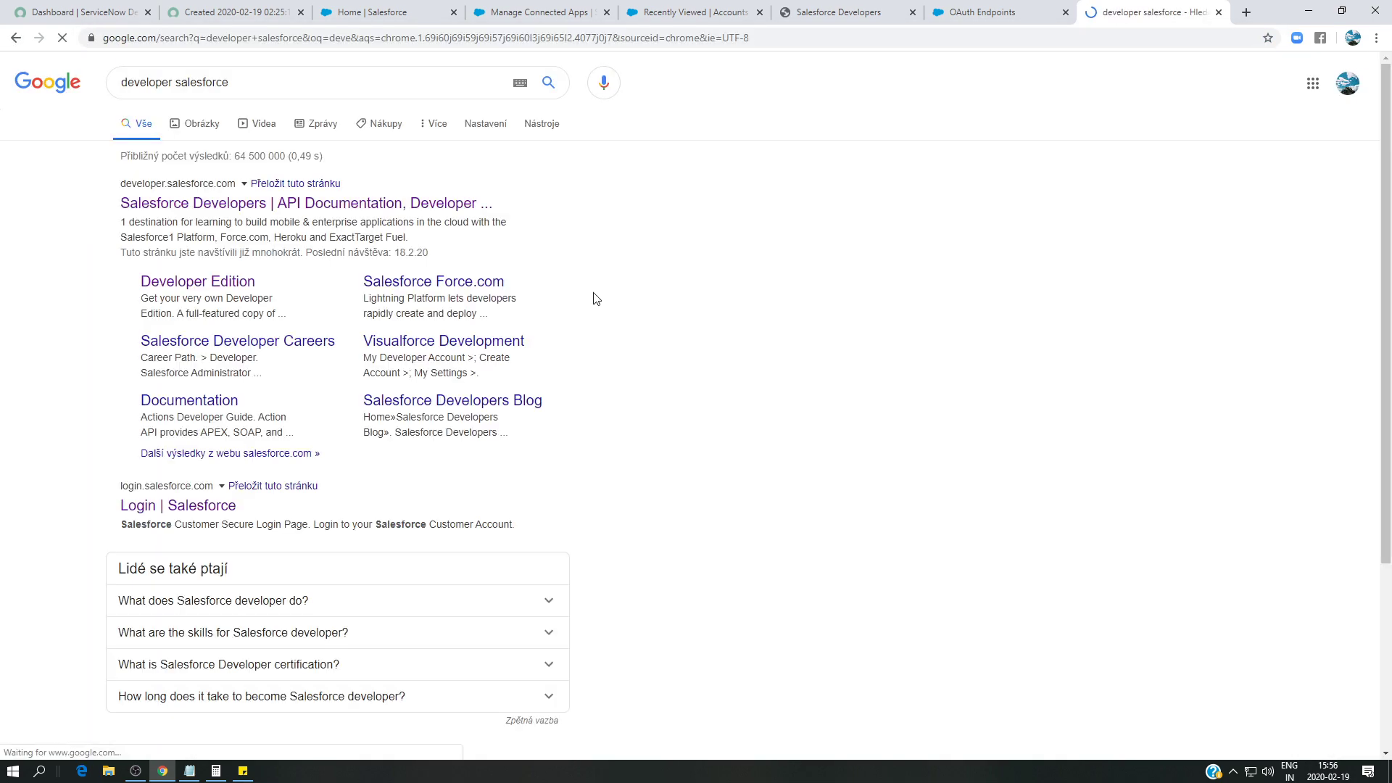
left_click(304, 203)
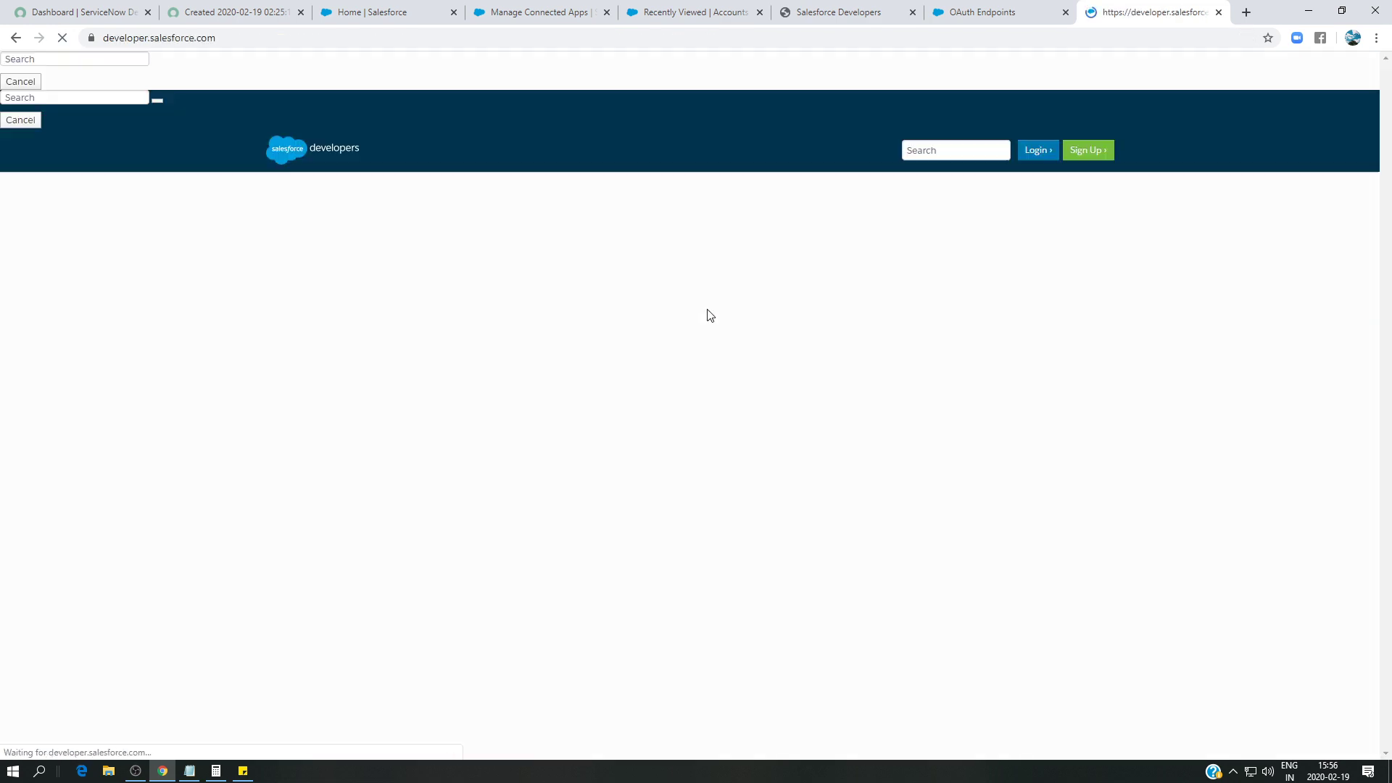
- Go to Integration and APIs > REST API Developer Guide > Examples > Working with Records > Create a Record
scroll(760, 437, "down", 5)
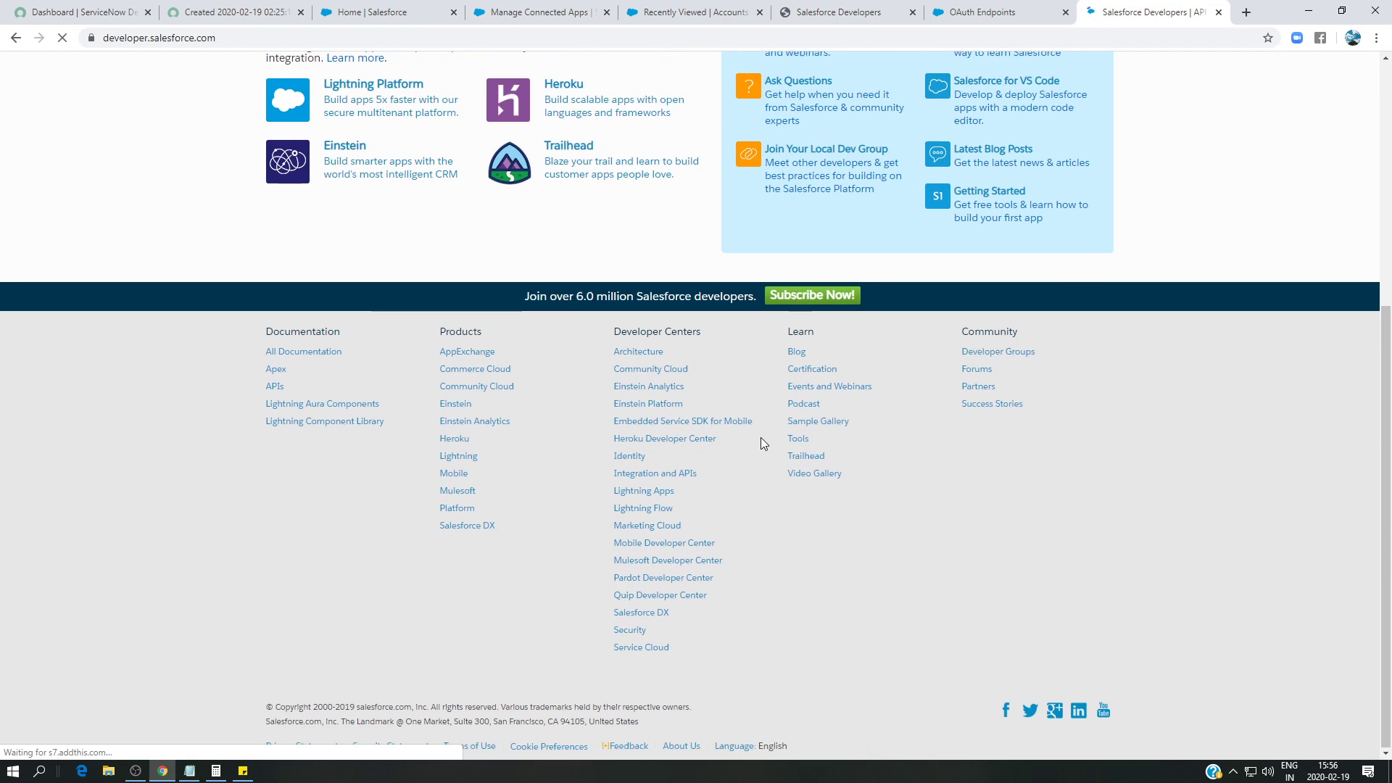
left_click(661, 476)
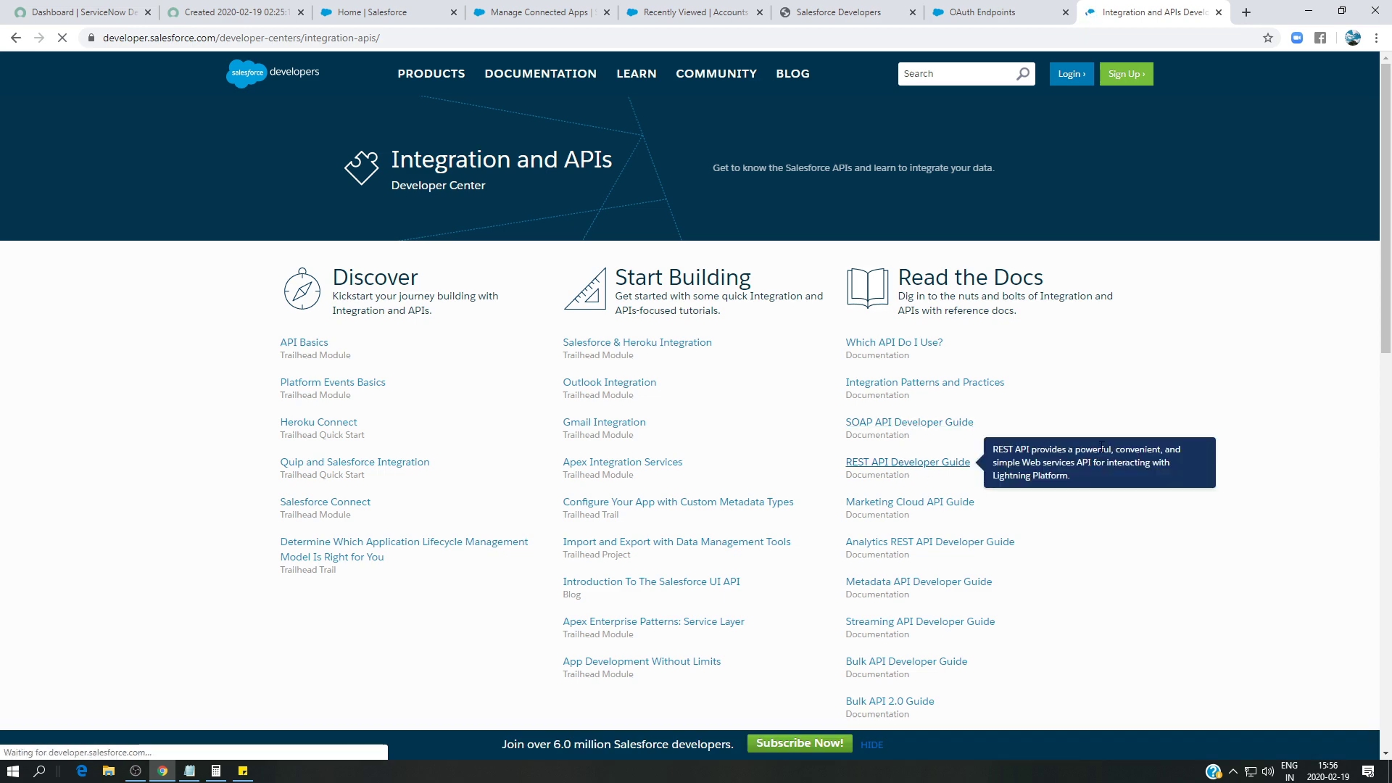
left_click(903, 464)
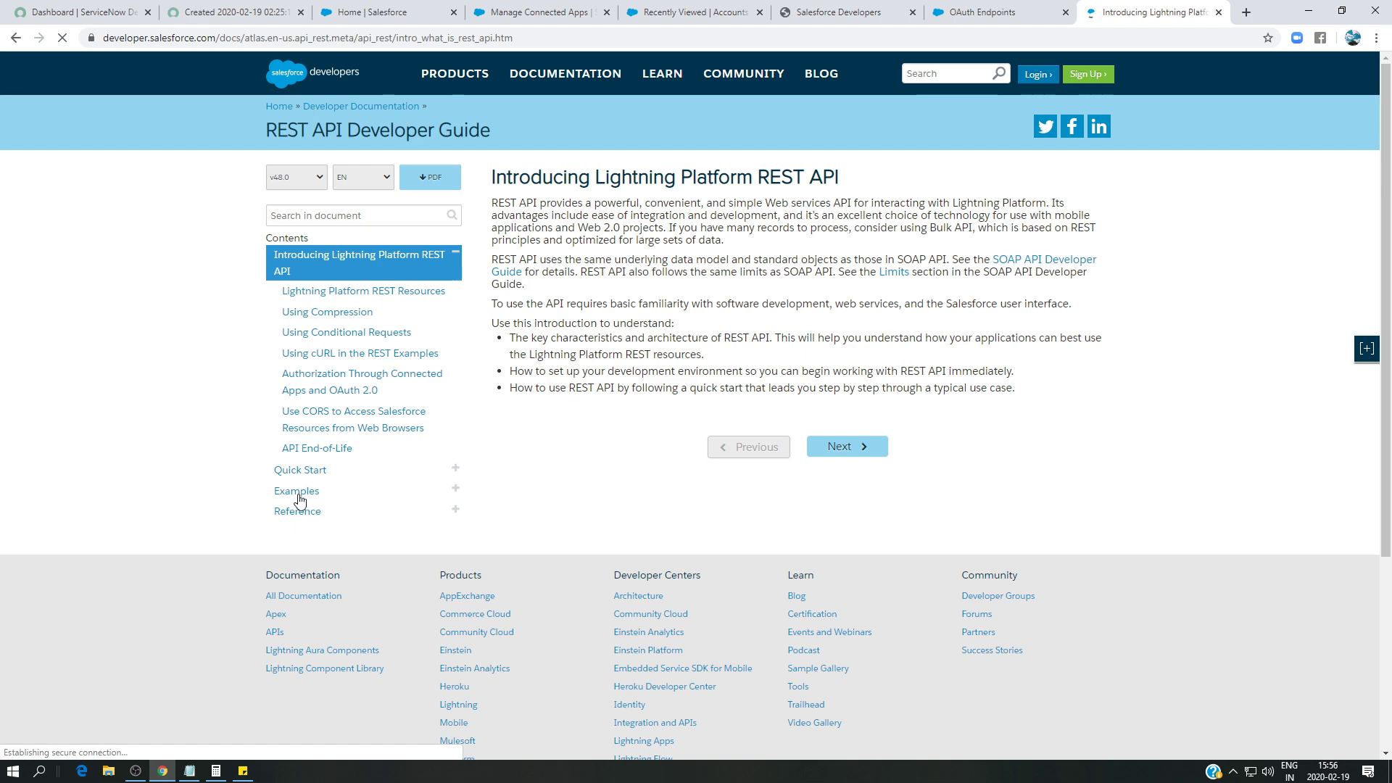
left_click(297, 493)
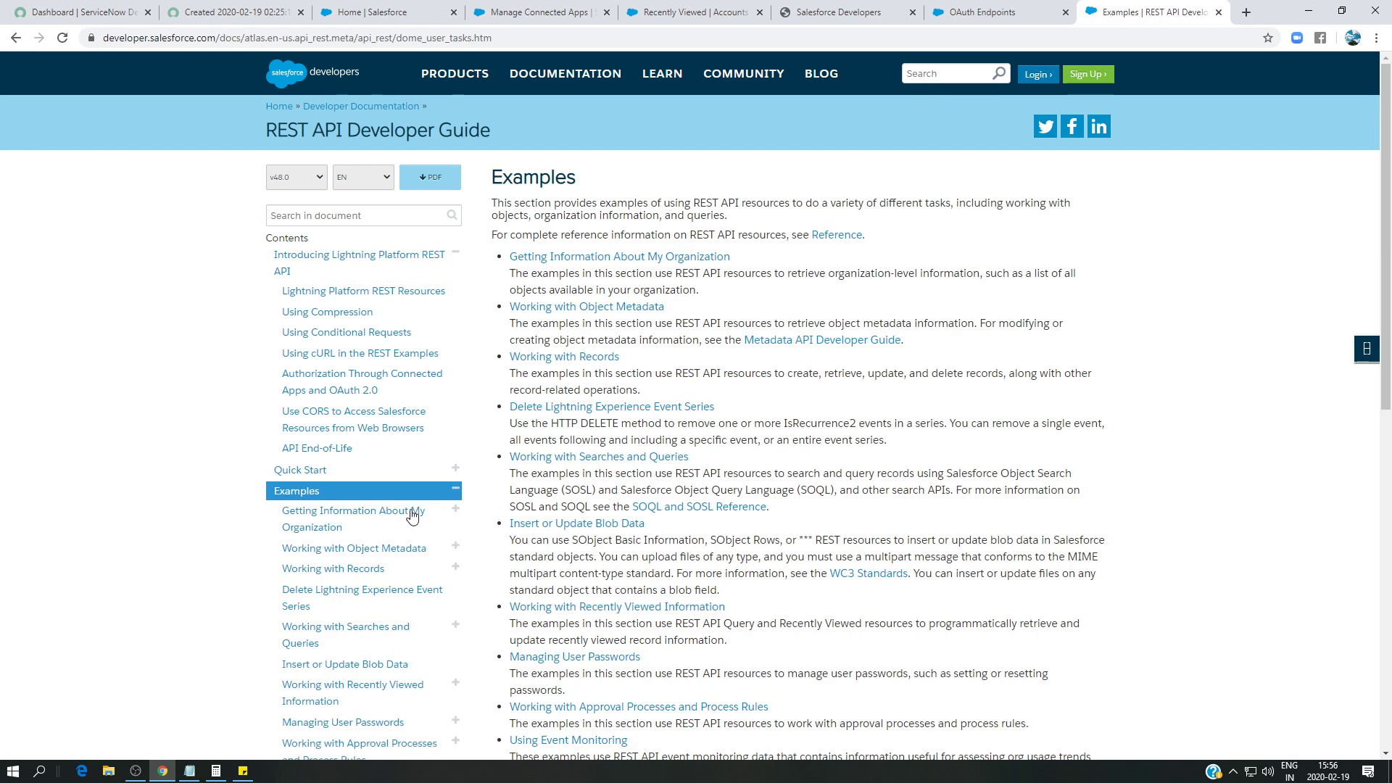
scroll(412, 515, "down", 2)
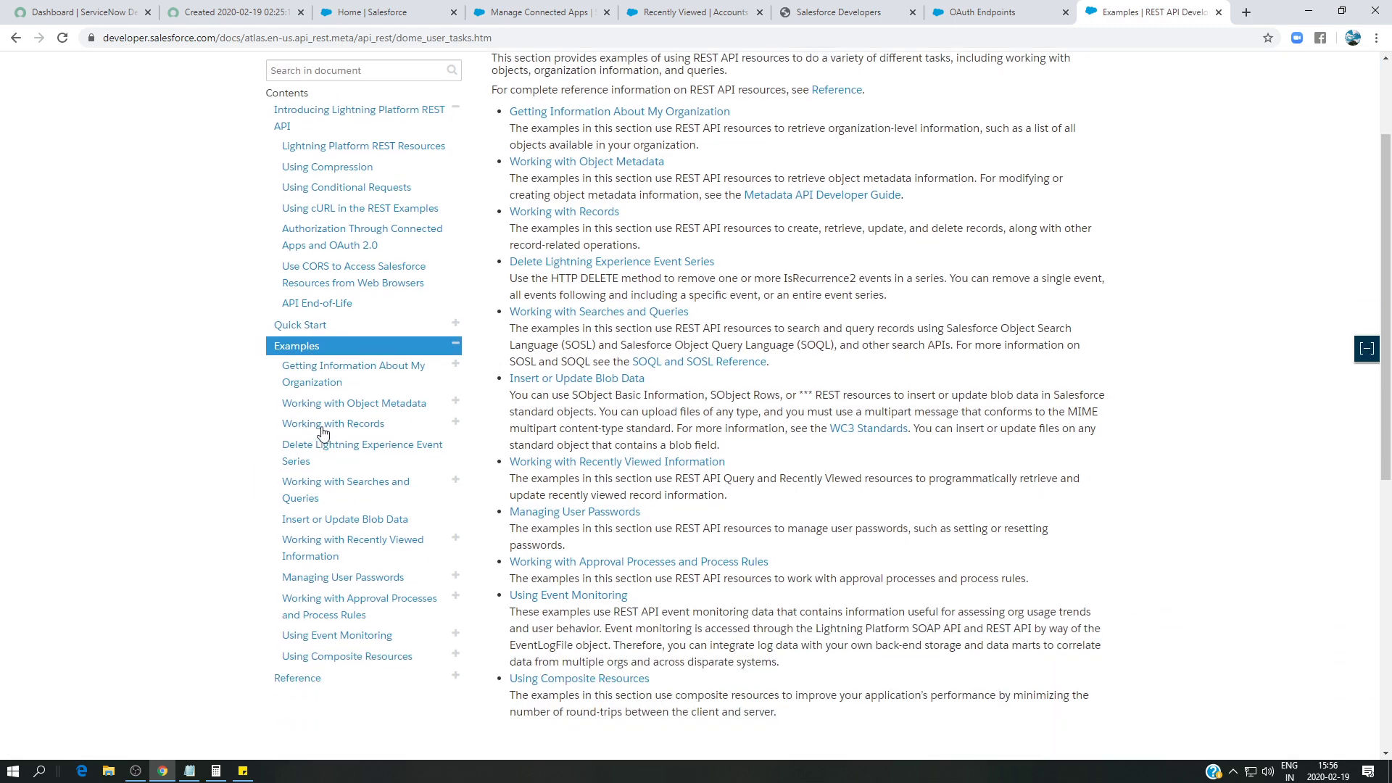
left_click(322, 425)
left_click(579, 240)
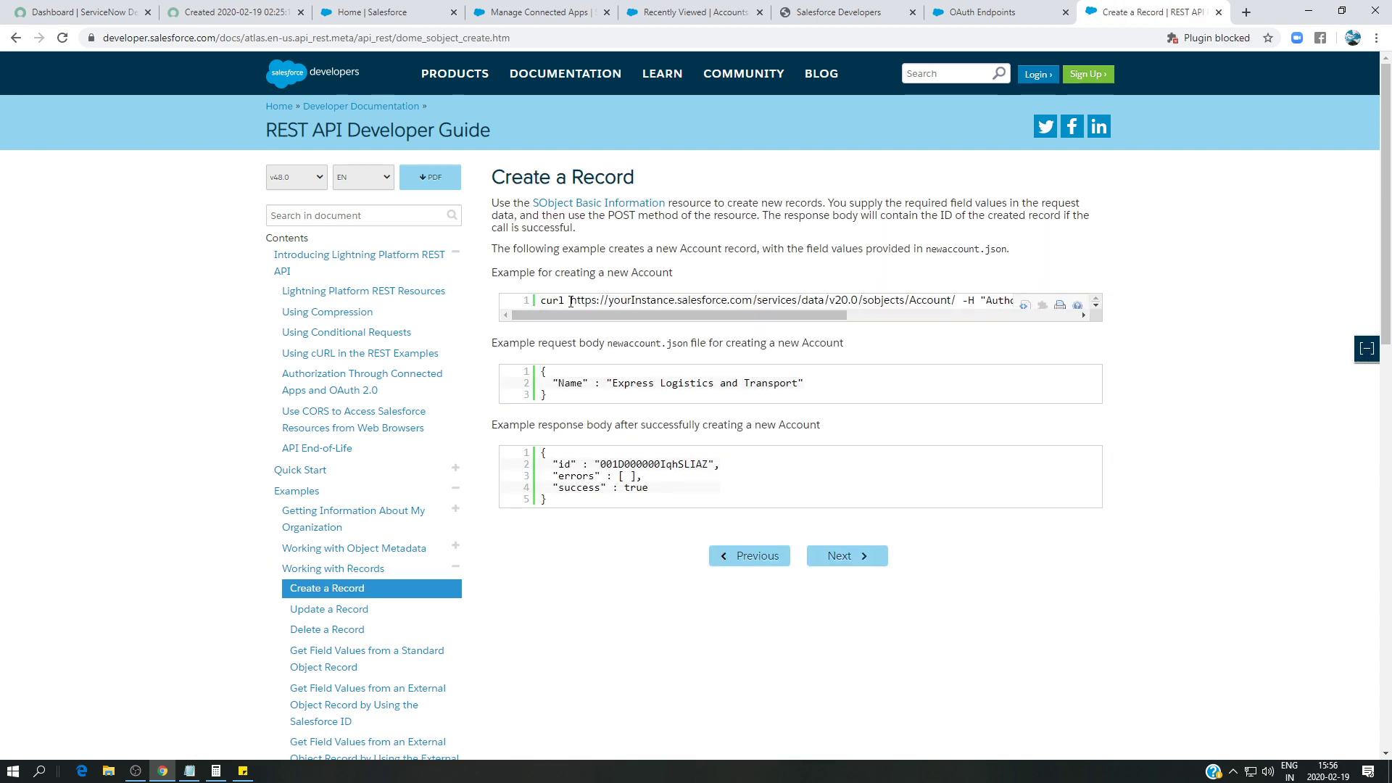
left_click_drag(637, 315, 580, 333)
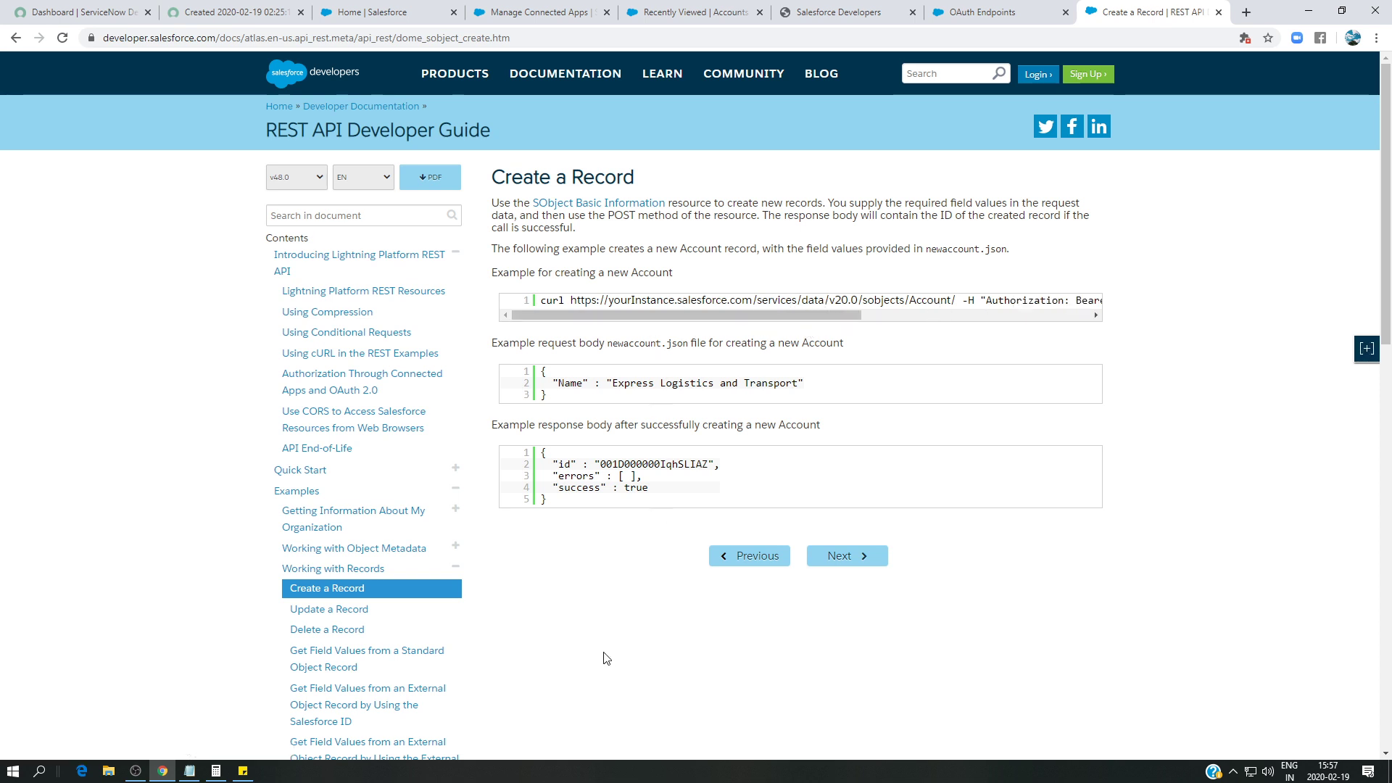
- Copy the sobjects/Account endpoint URL from Sticky Notes and reopen the salesforce outbound REST record
left_click(246, 775)
left_click(1072, 283)
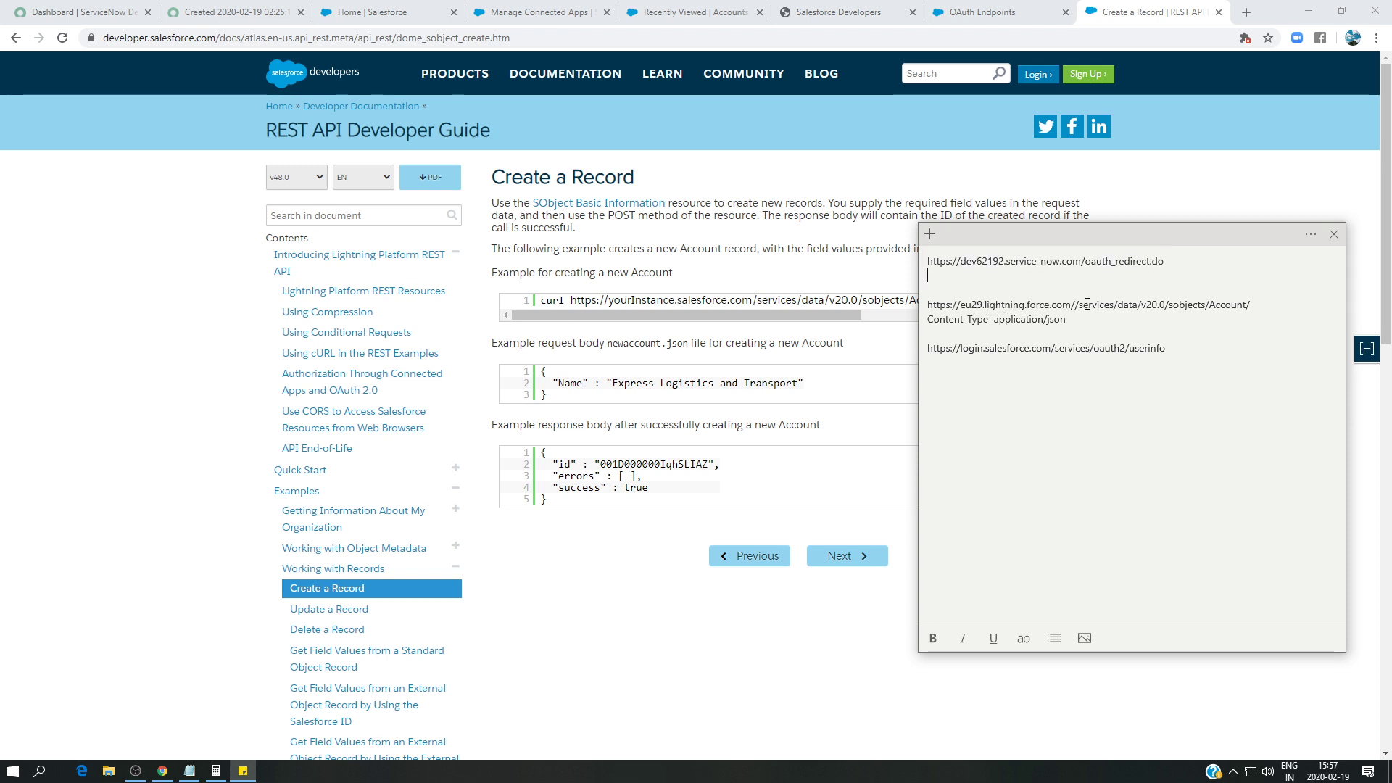
left_click(1261, 305)
left_click_drag(1261, 306, 930, 303)
key("ctrl+c")
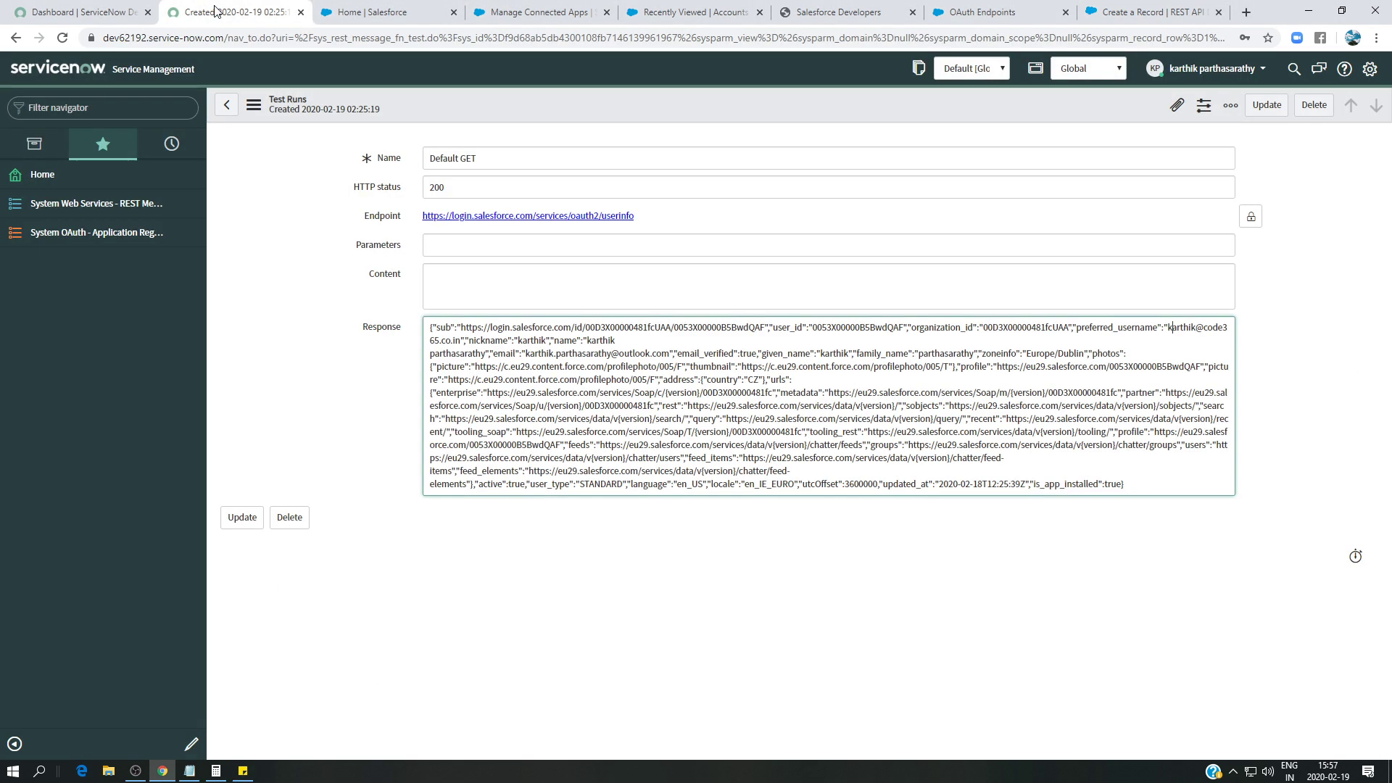
left_click(232, 12)
left_click(226, 104)
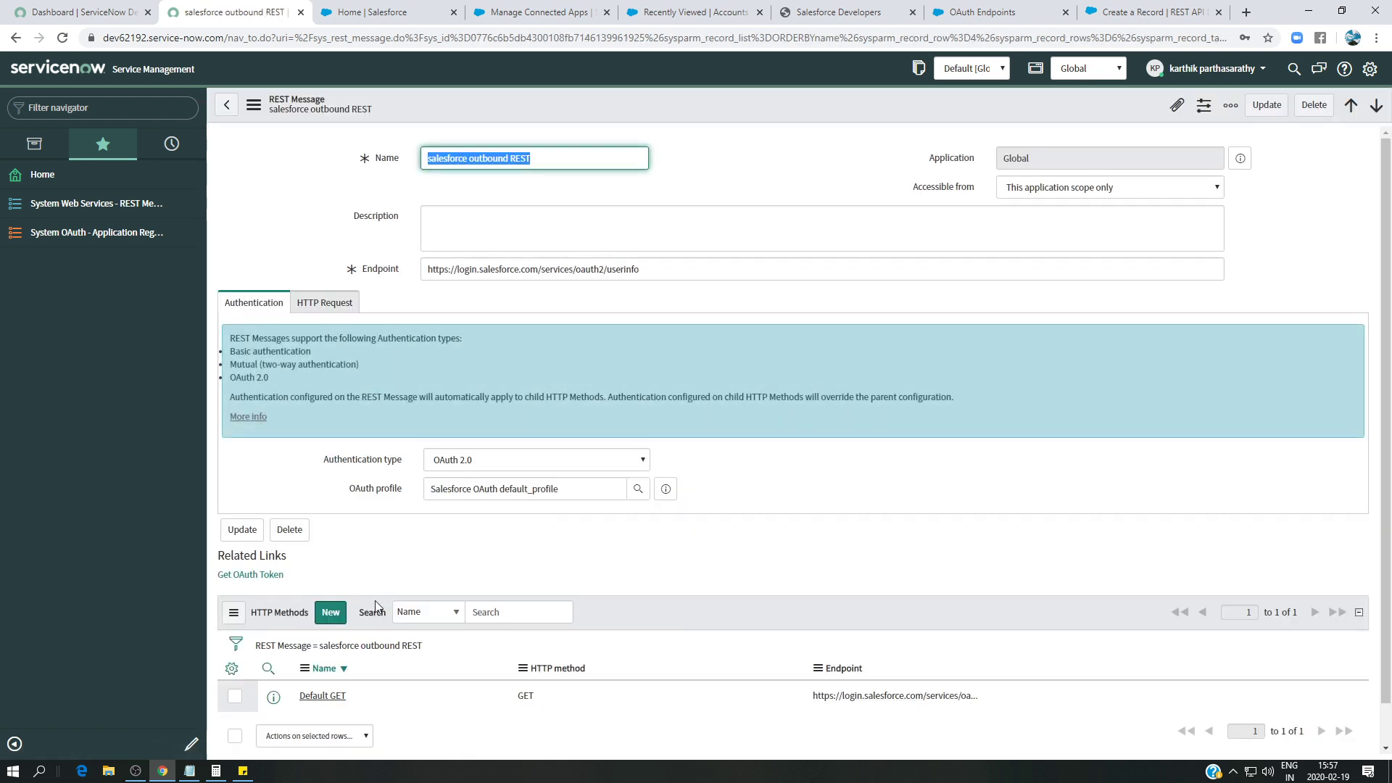
- Add a POST method named 'Create Account' with the Salesforce sobjects/Account/ URL as its endpoint
left_click(330, 577)
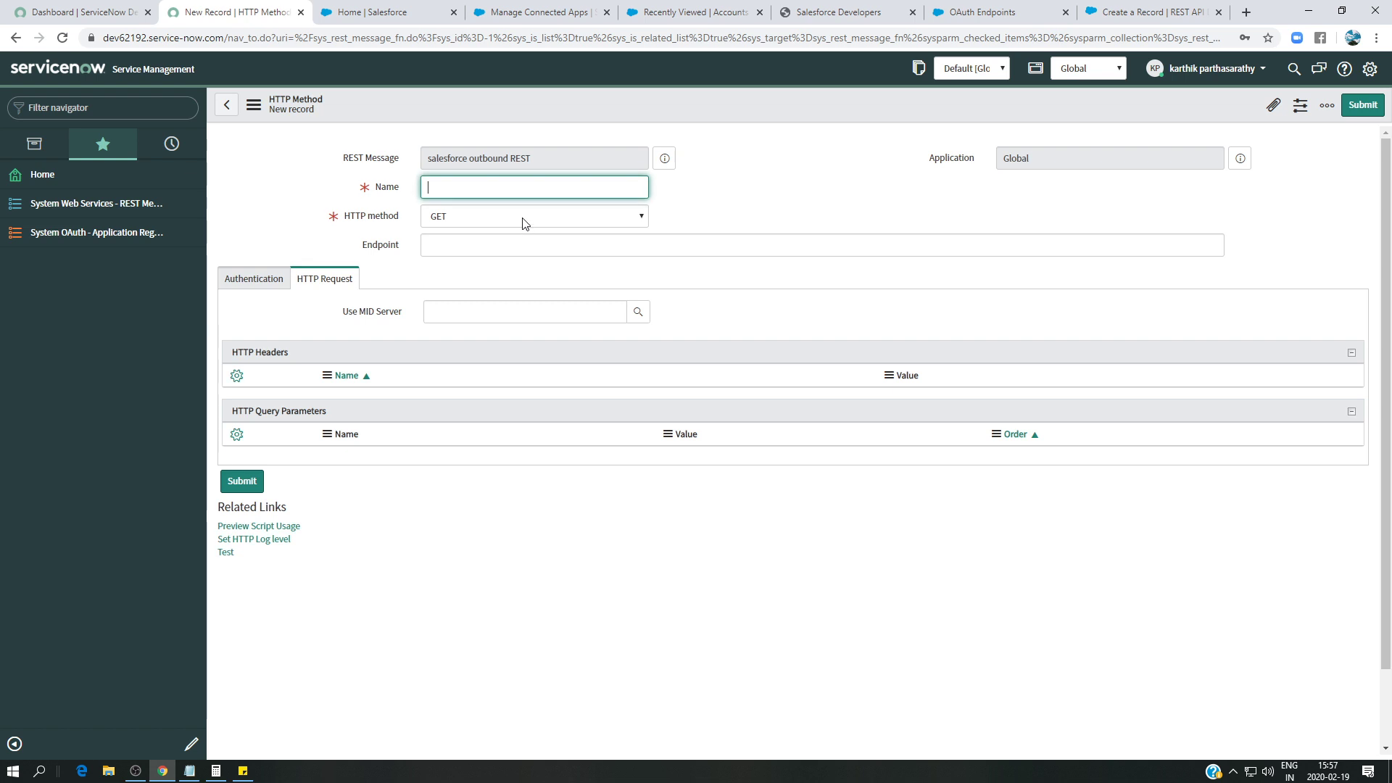
left_click(522, 222)
left_click(507, 242)
left_click(496, 224)
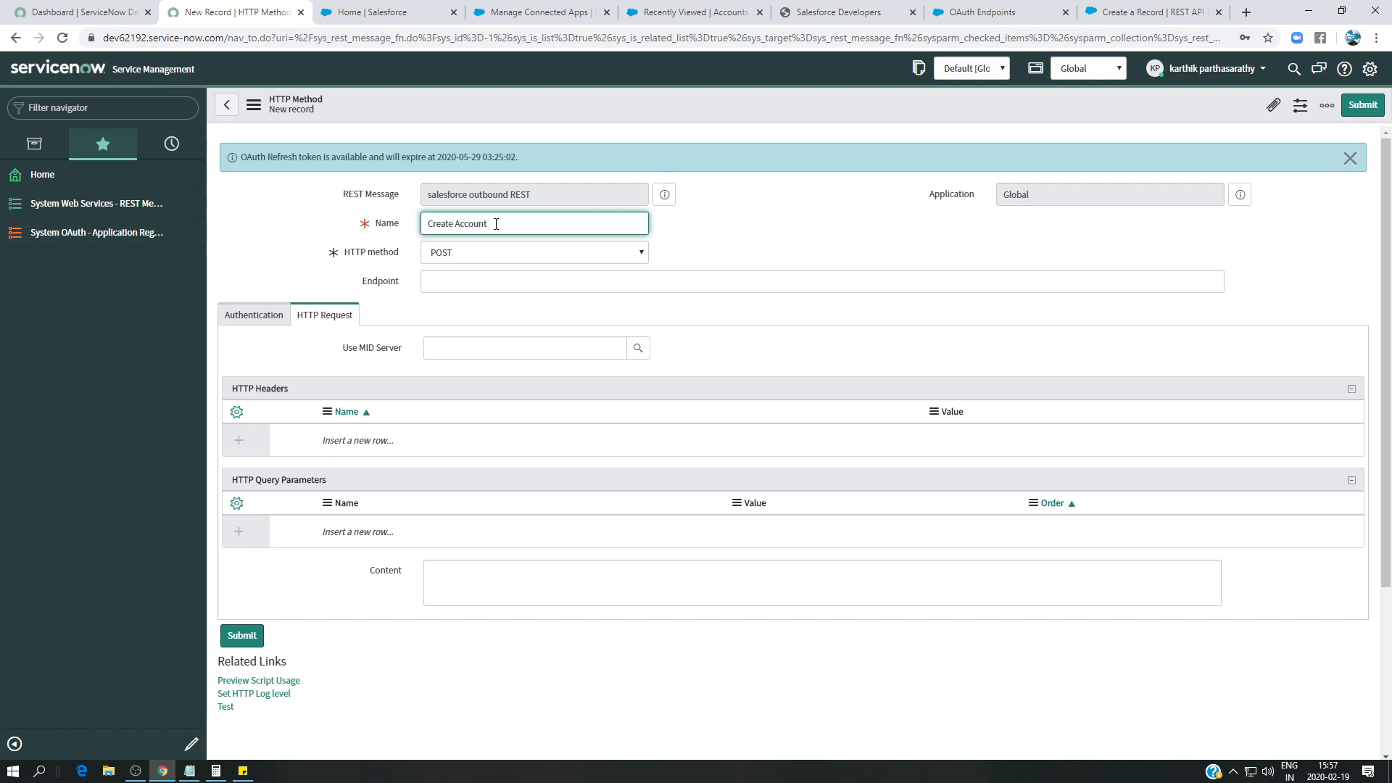
left_click(502, 280)
key("ctrl+v")
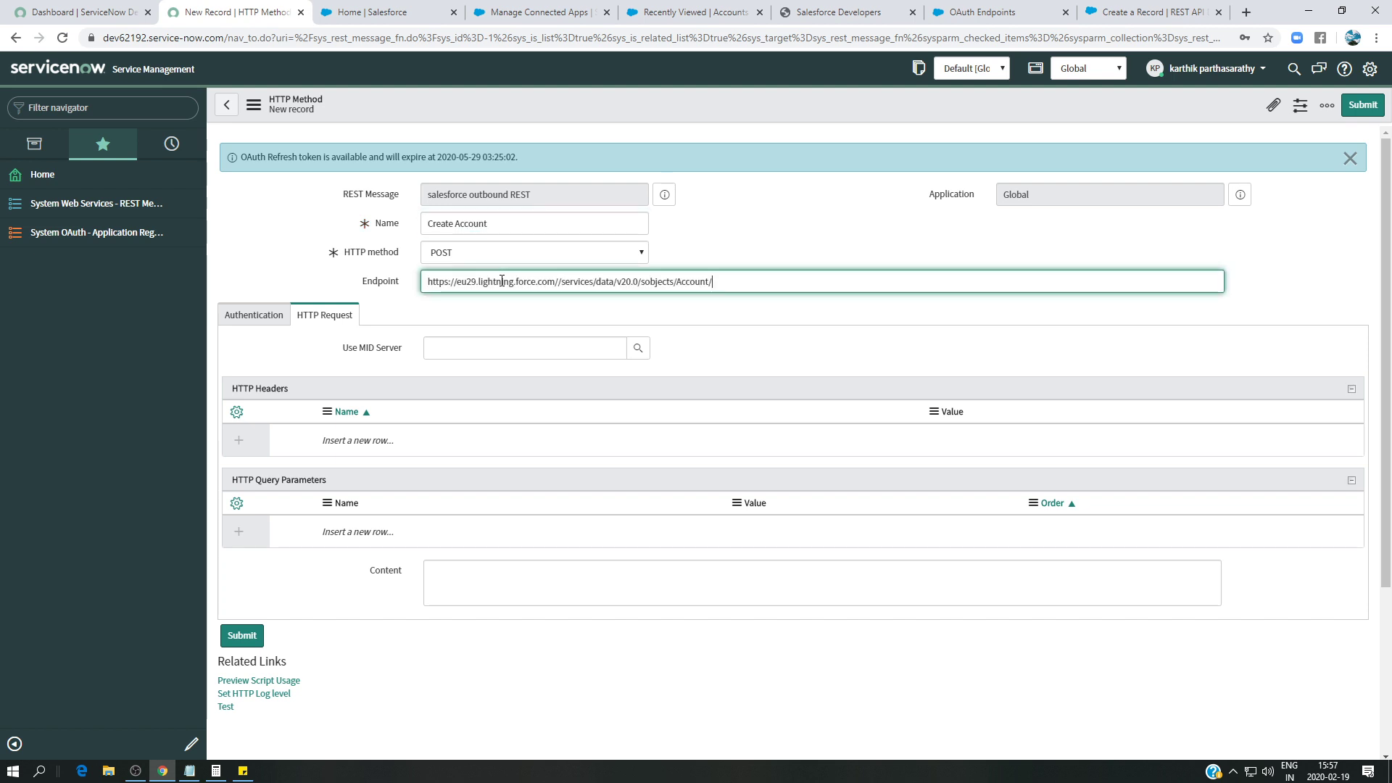
- Add a new HTTP request header named Content-Type, copied from the Create a Record documentation
left_click(259, 319)
left_click(308, 316)
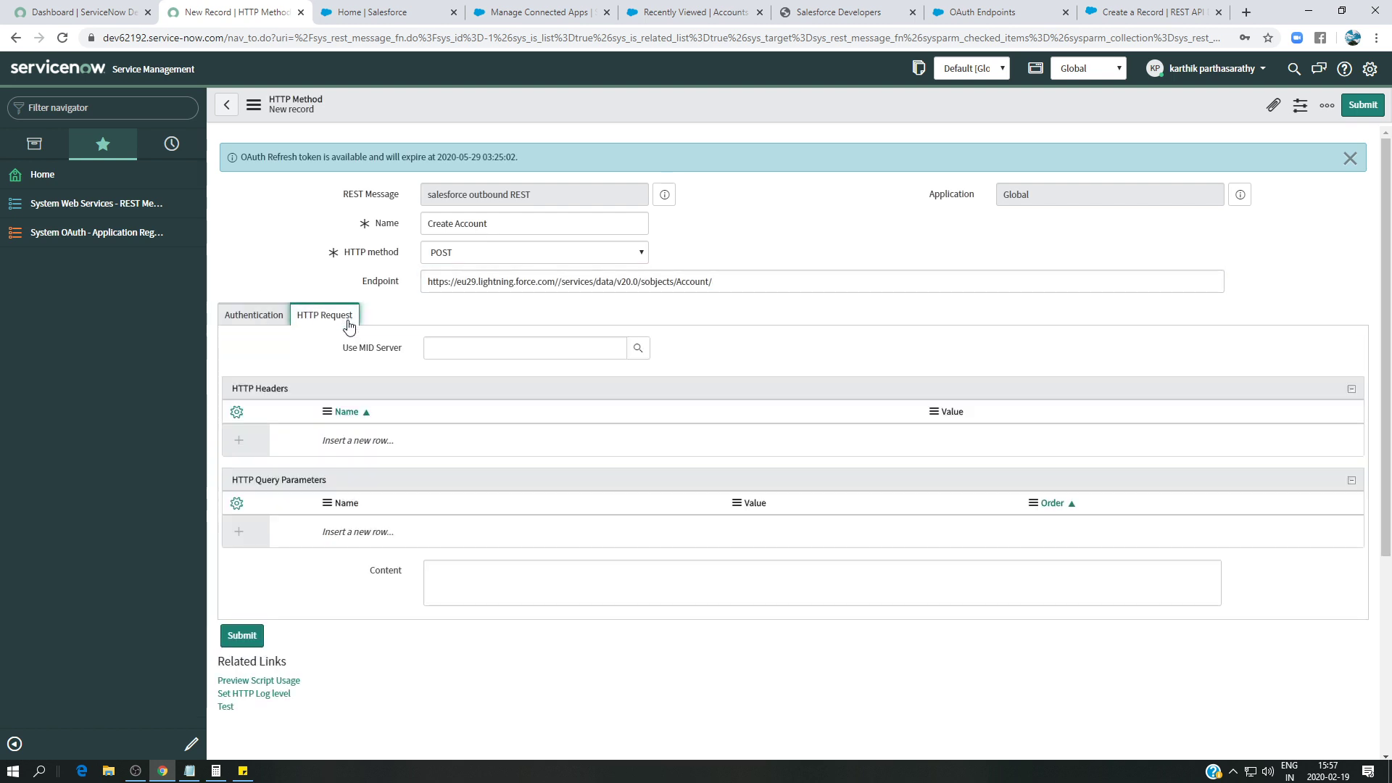
left_click(390, 441)
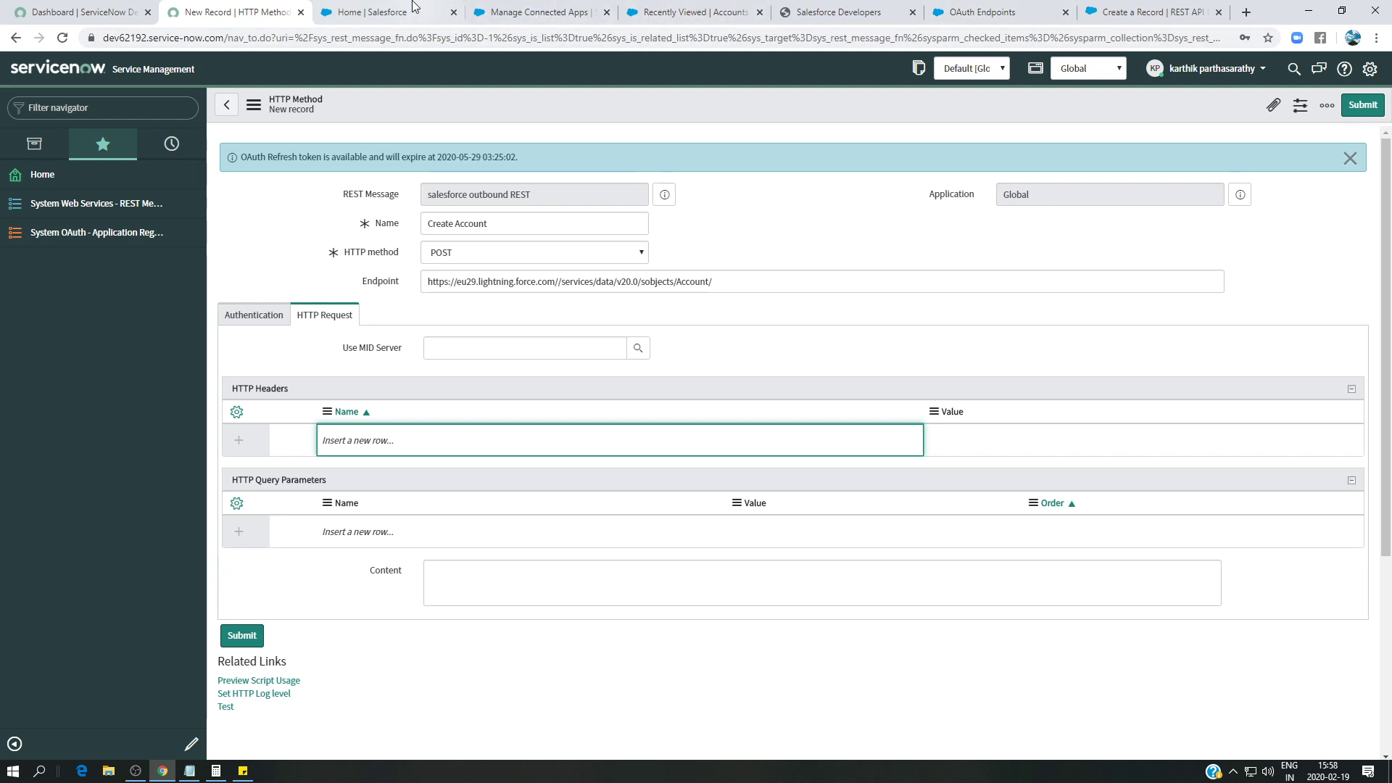
left_click(1149, 12)
left_click_drag(813, 312, 1015, 326)
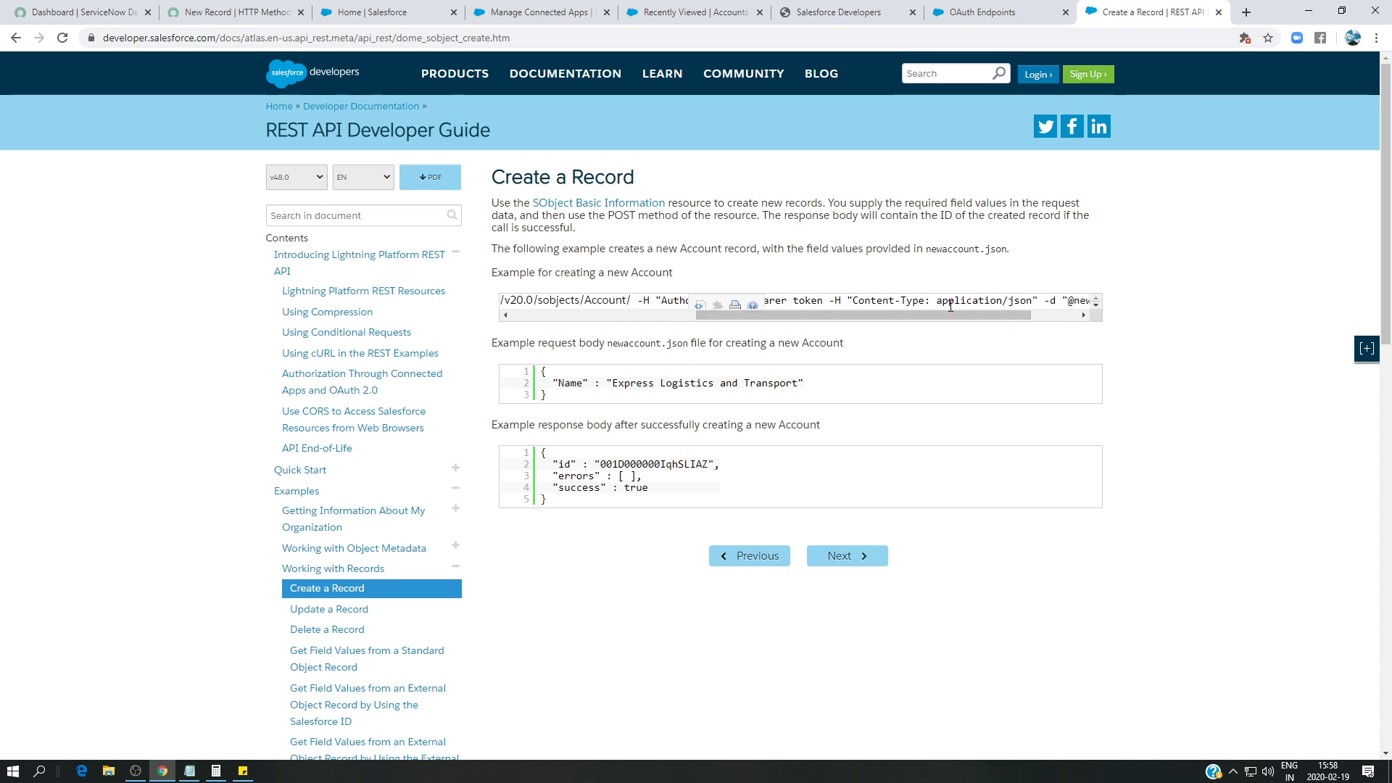
left_click_drag(927, 301, 855, 303)
left_click(232, 12)
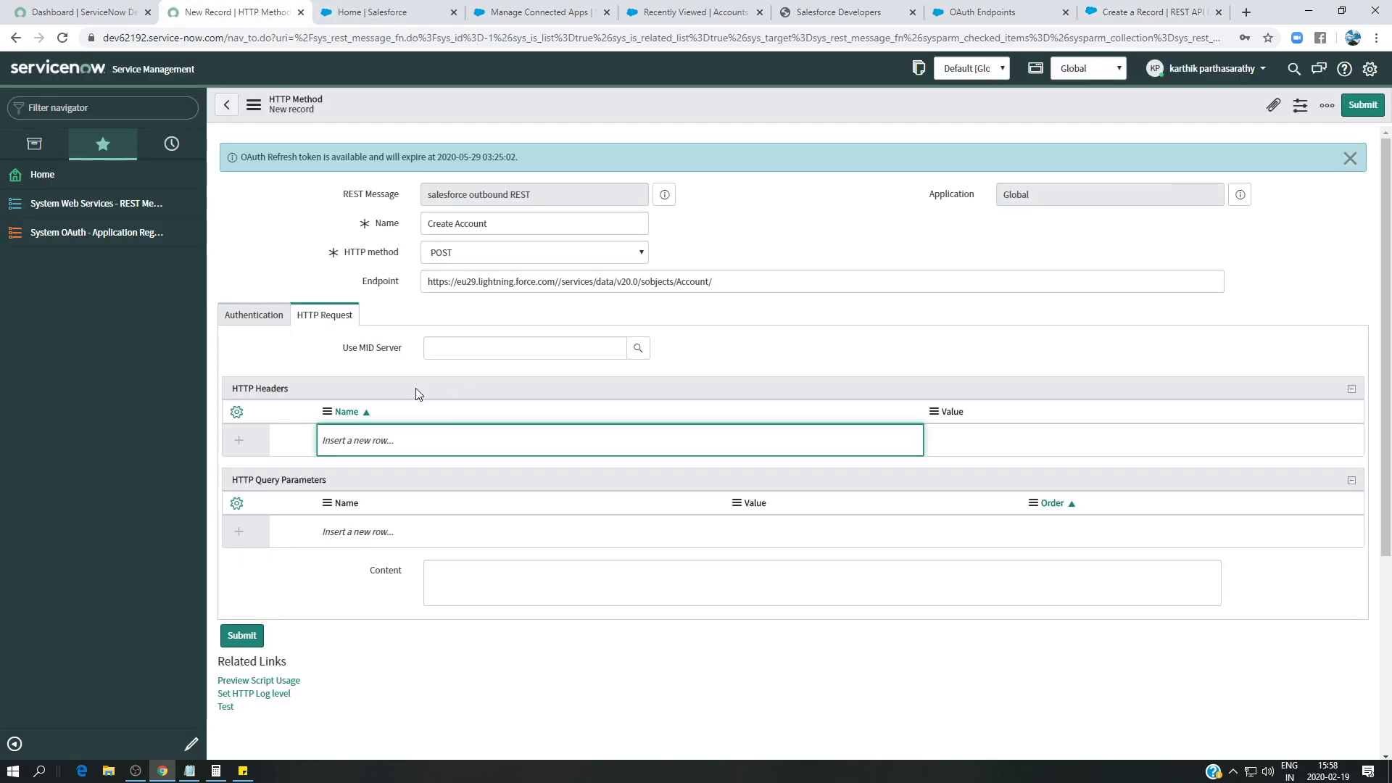
left_click(378, 440)
type("Content-Type")
left_click(460, 439)
left_click(930, 446)
left_click(931, 445)
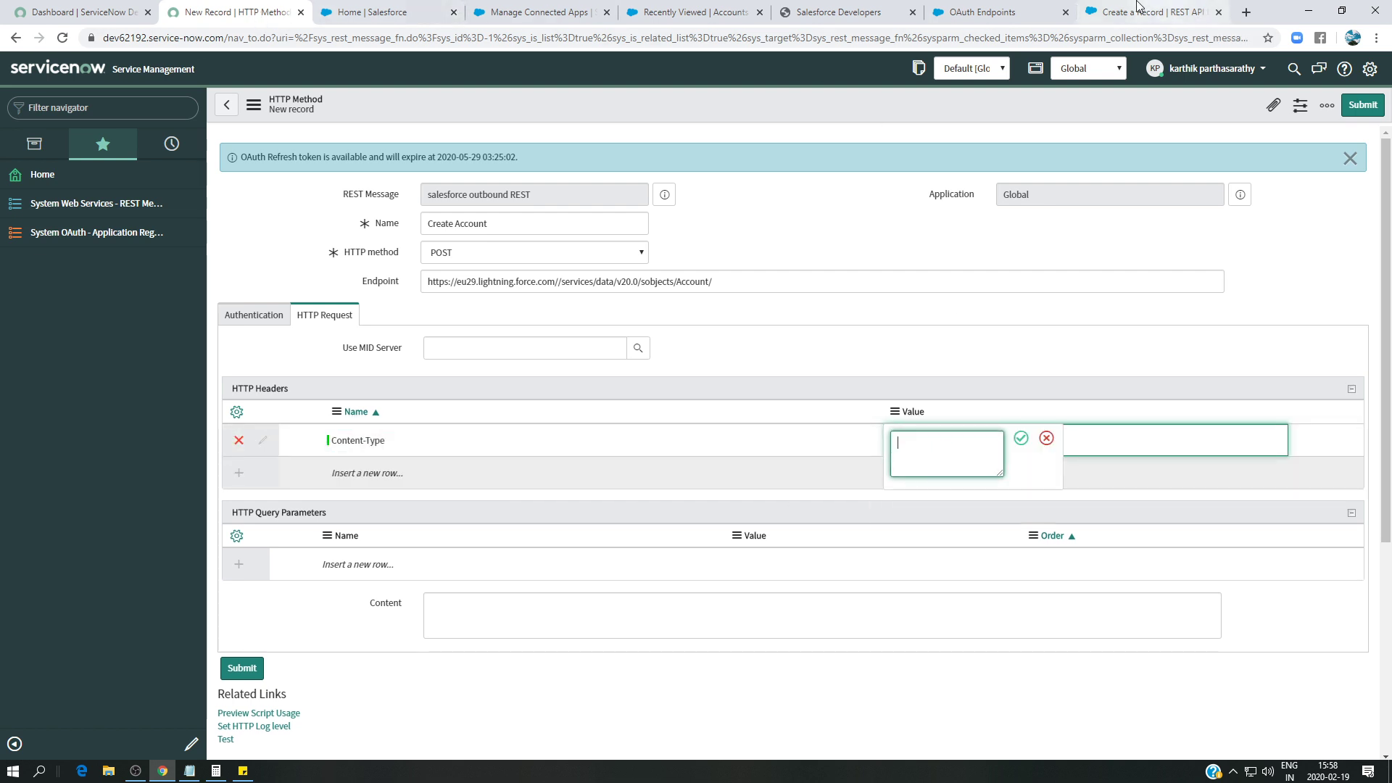
- Set the Content-Type header value to application/json, taken from the documentation's curl example
left_click(1145, 12)
double_click(1012, 300)
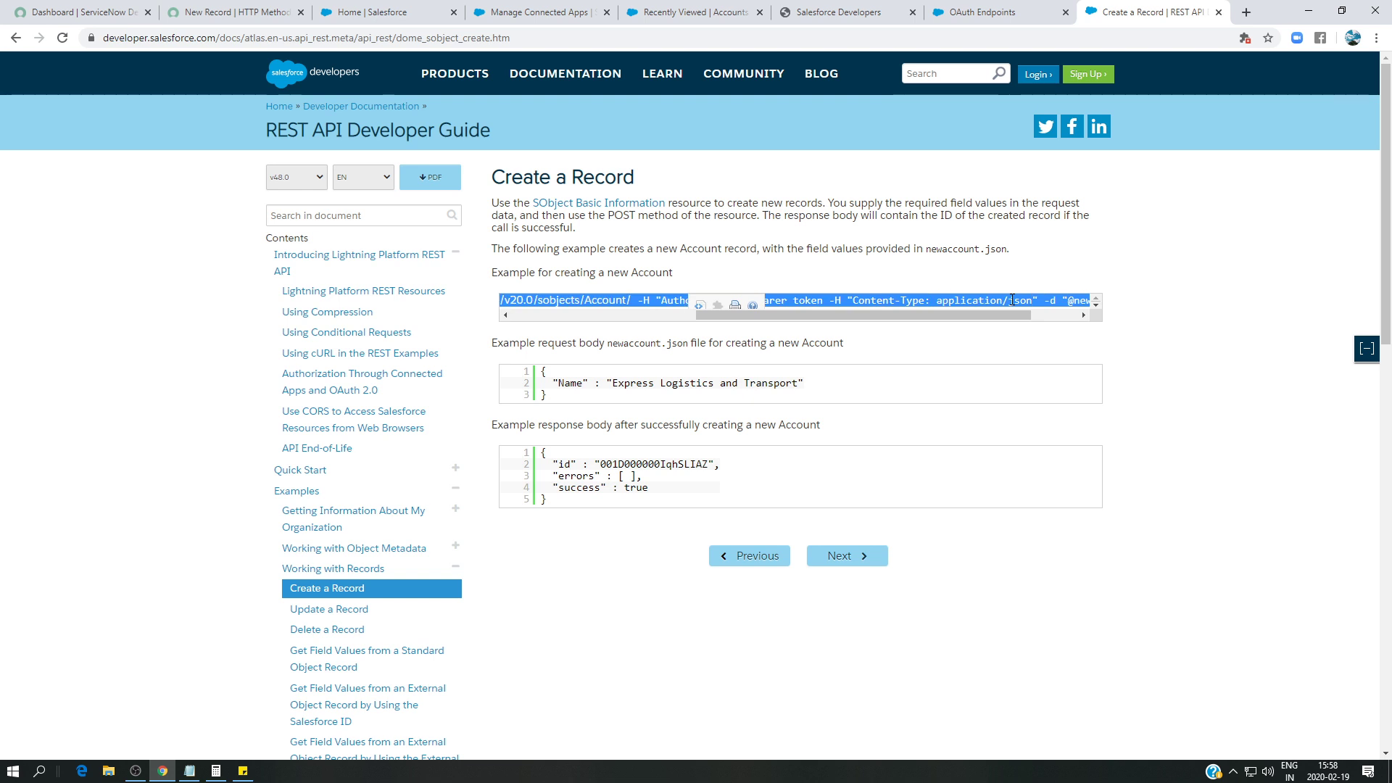
left_click_drag(1032, 298, 936, 299)
key("ctrl+c")
left_click(232, 13)
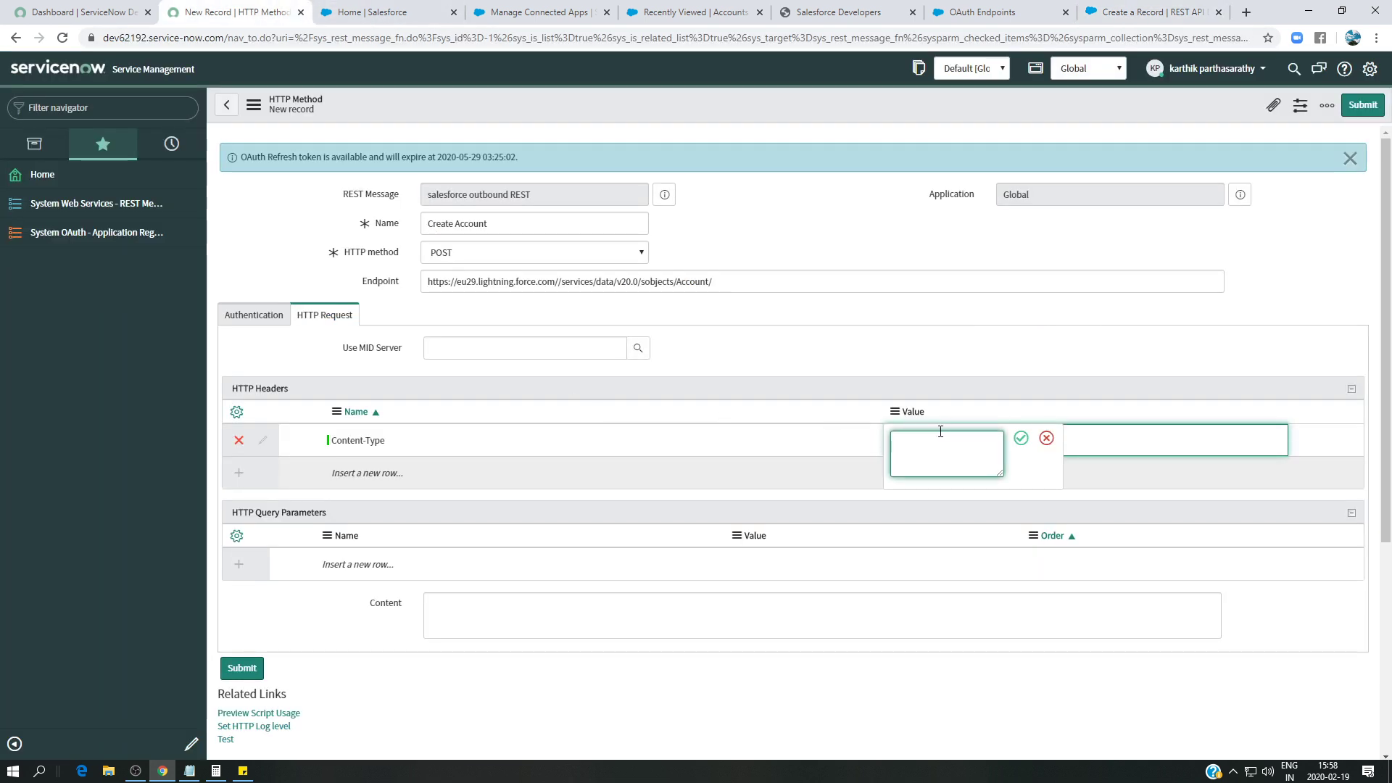
key("ctrl+v")
left_click(1021, 438)
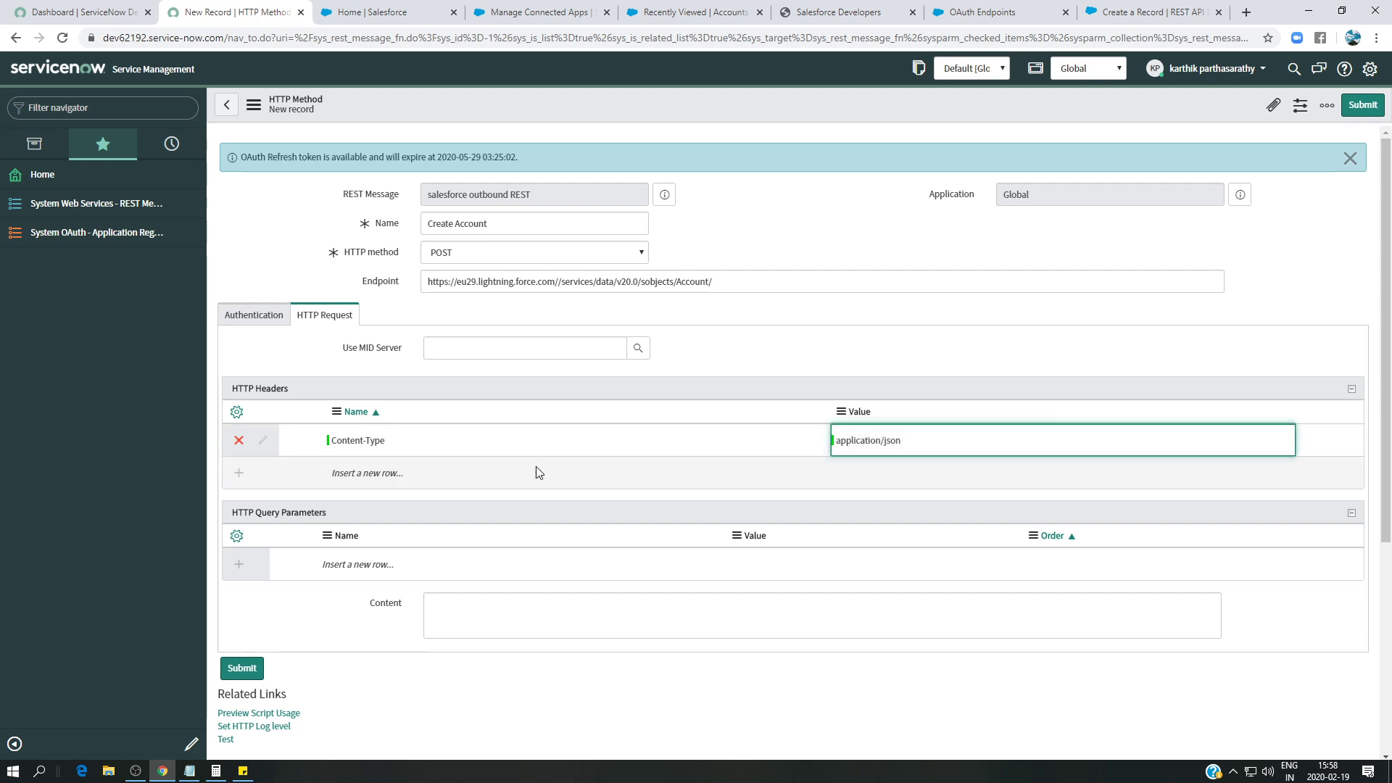
- Paste the Express Logistics and Transport JSON sample into Content, remove blank lines, and save the method
left_click(499, 607)
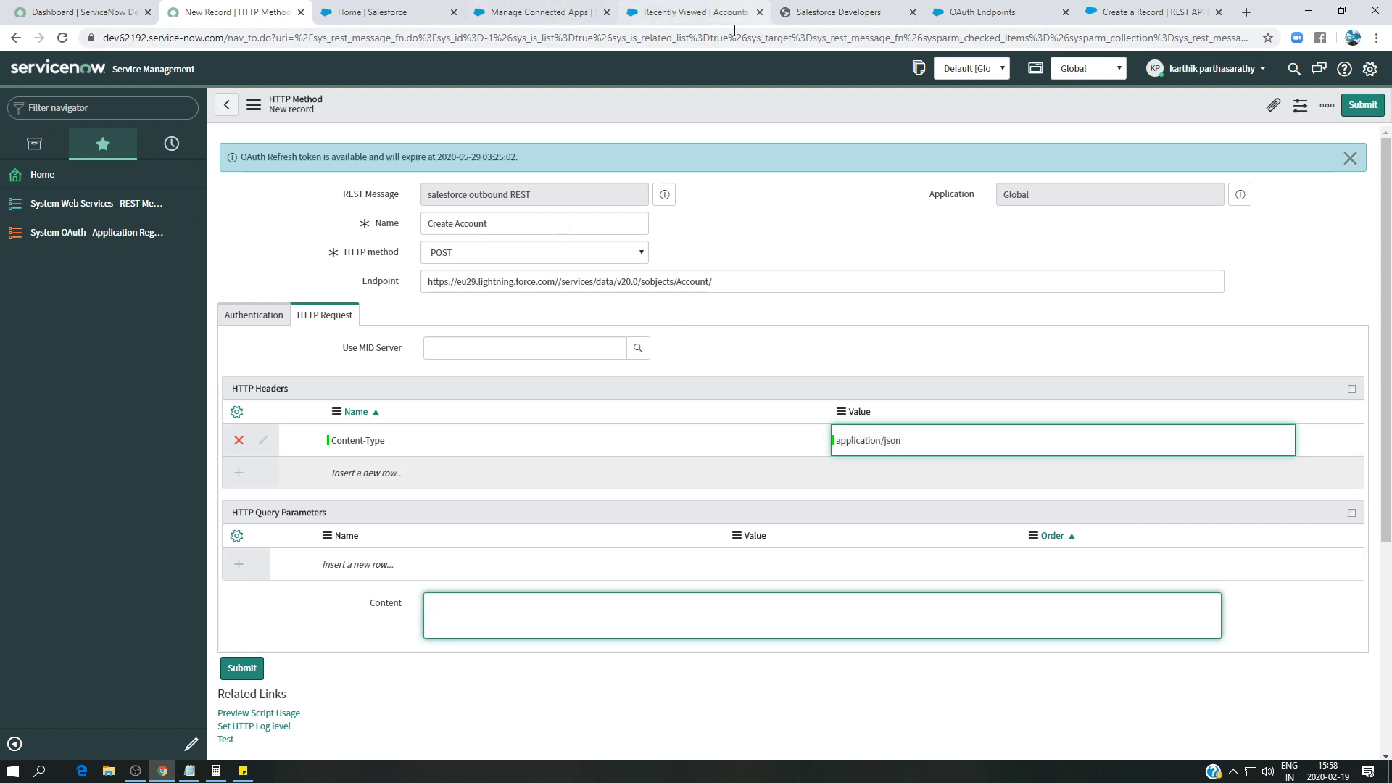
left_click(1189, 12)
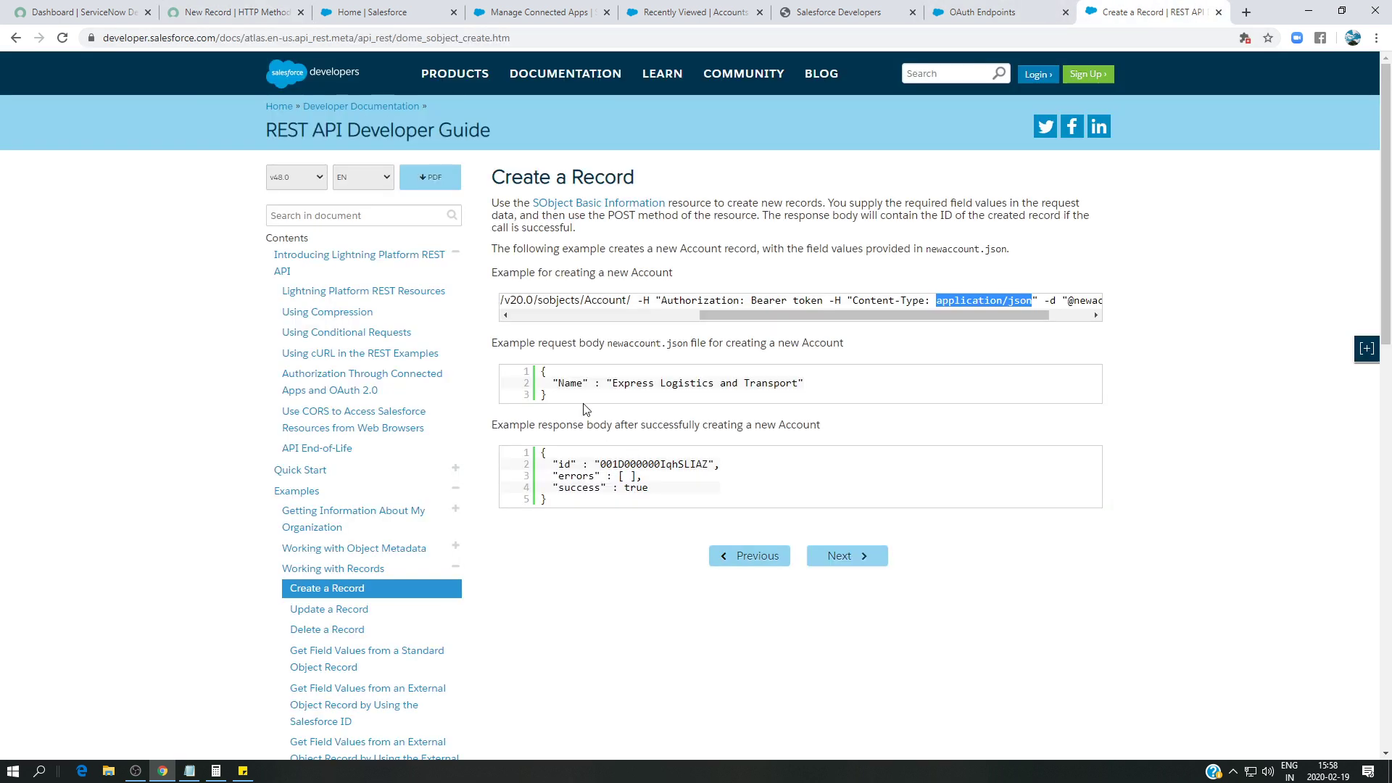
left_click_drag(555, 403, 539, 372)
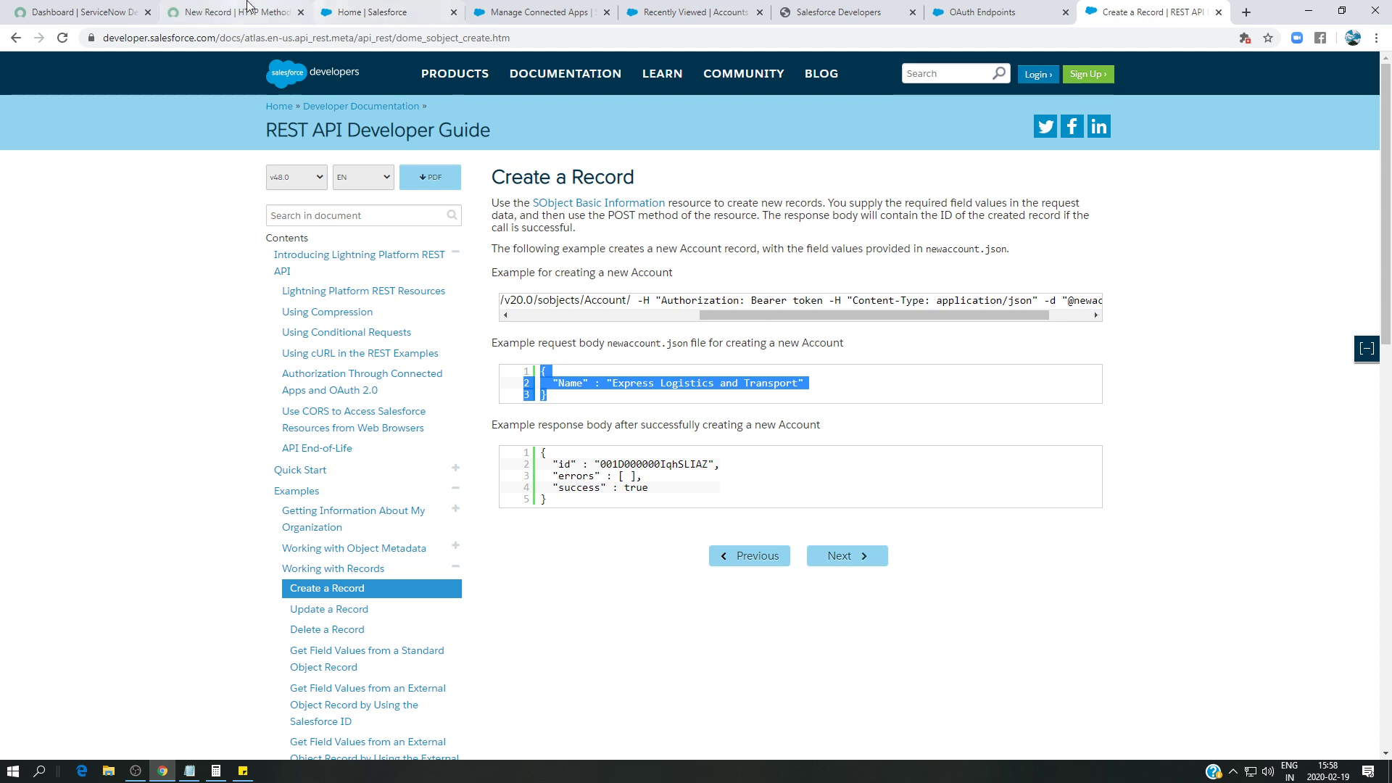
left_click(232, 12)
type("{ 2  \"Name\" : \"Express Logistics and Transport\" 3 }")
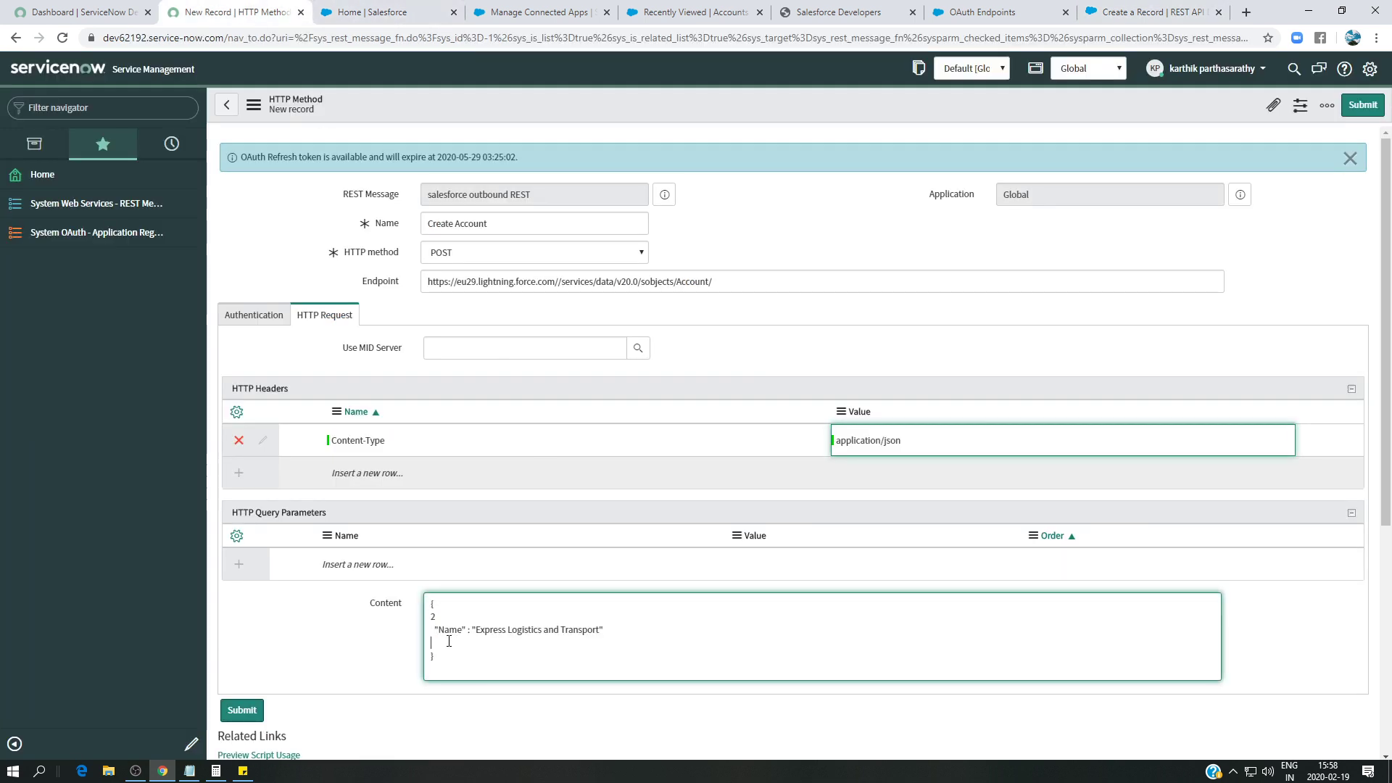
key("BackSpace")
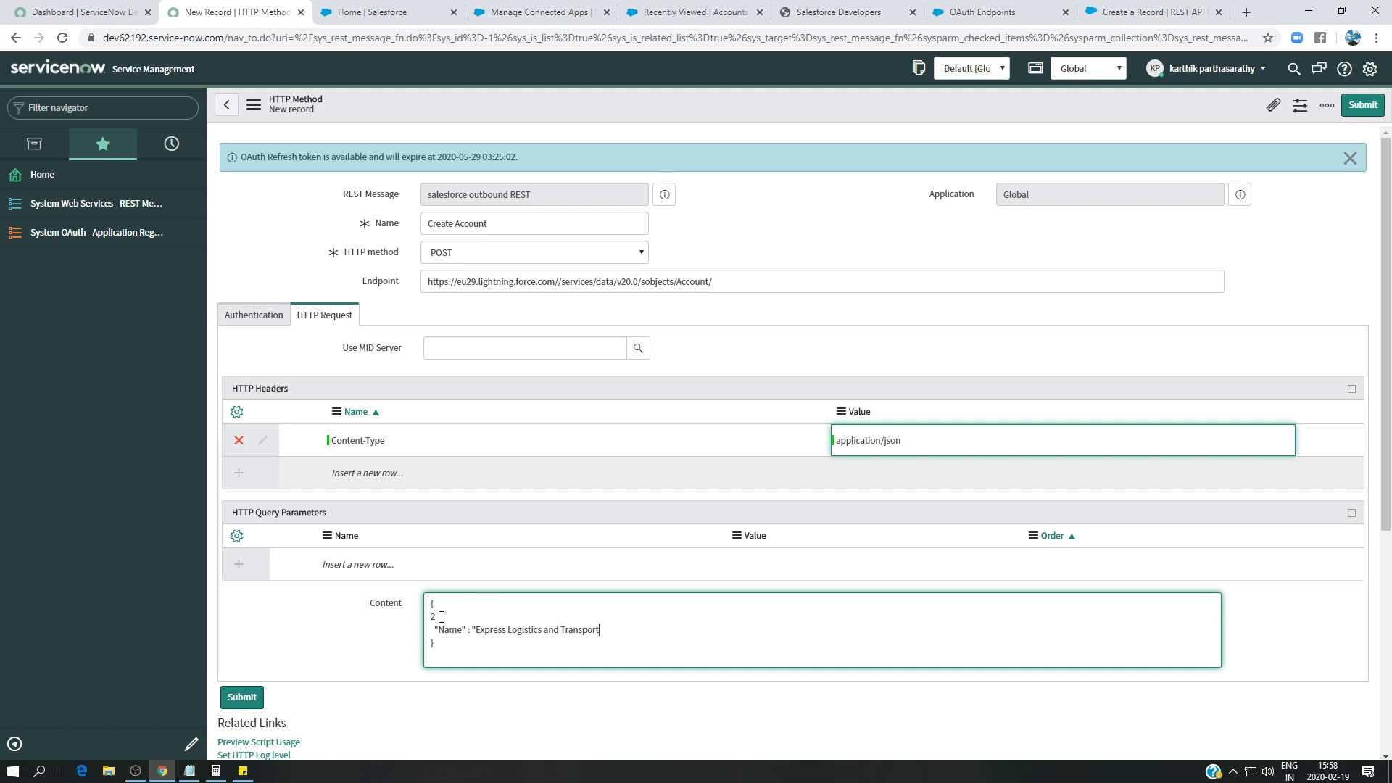
key("BackSpace")
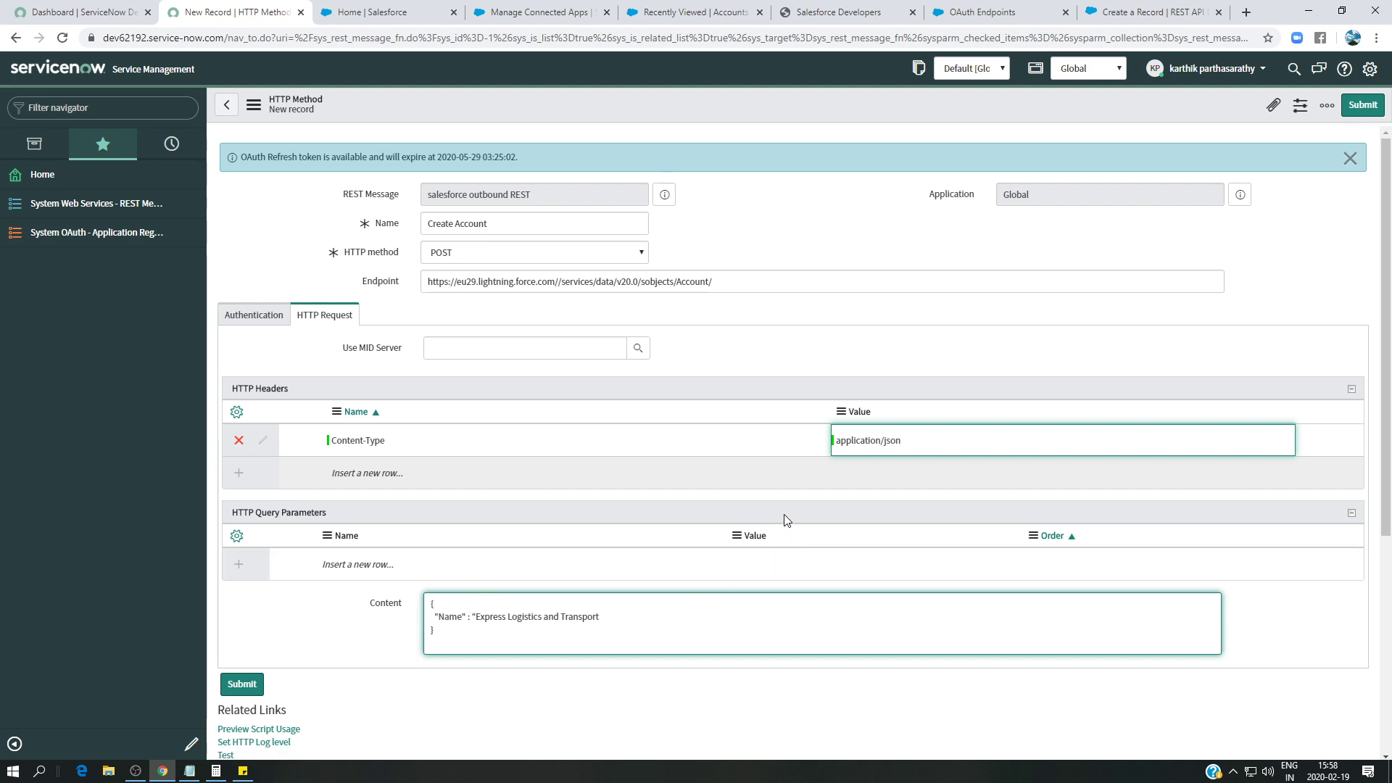
scroll(784, 510, "down", 2)
key("ctrl+s")
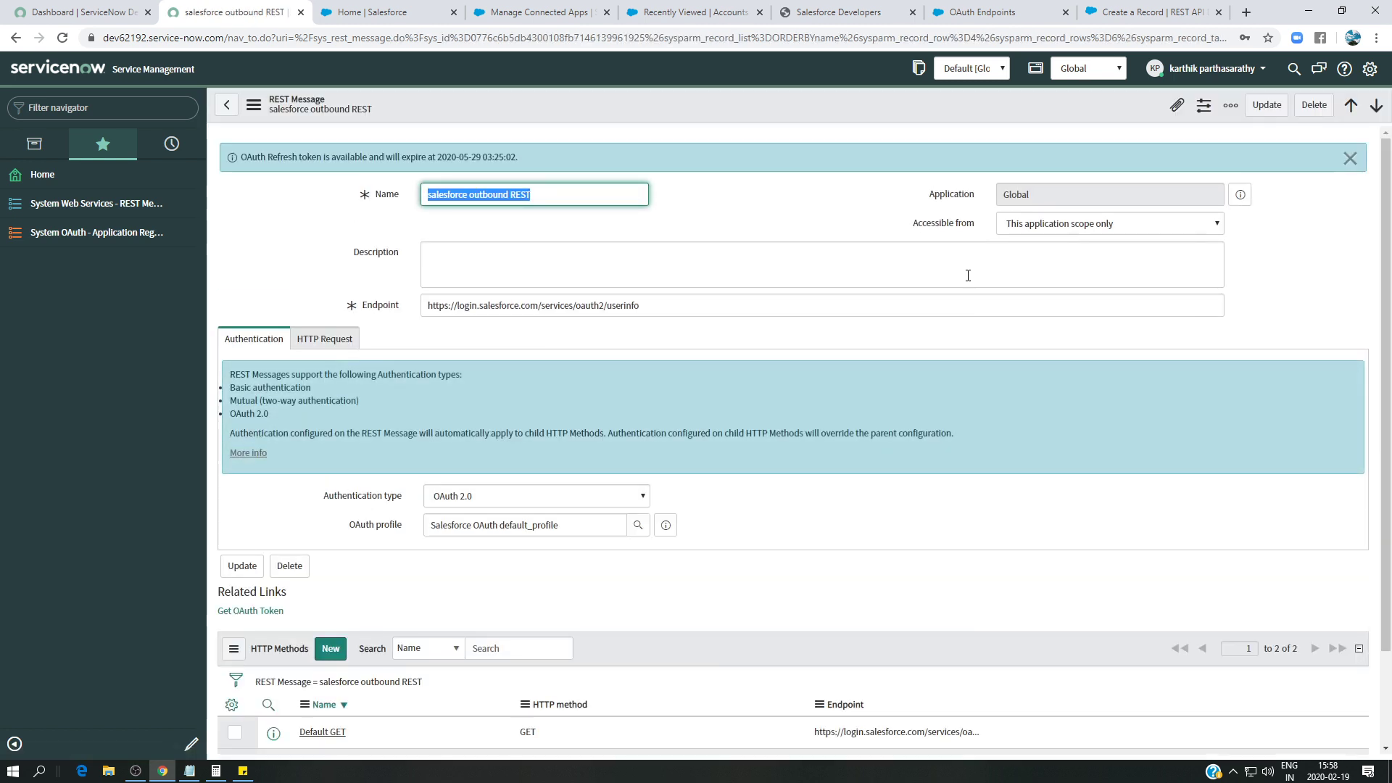
- Reopen the saved Create Account method to check its Content body, then go to the Salesforce connected app
scroll(633, 455, "down", 2)
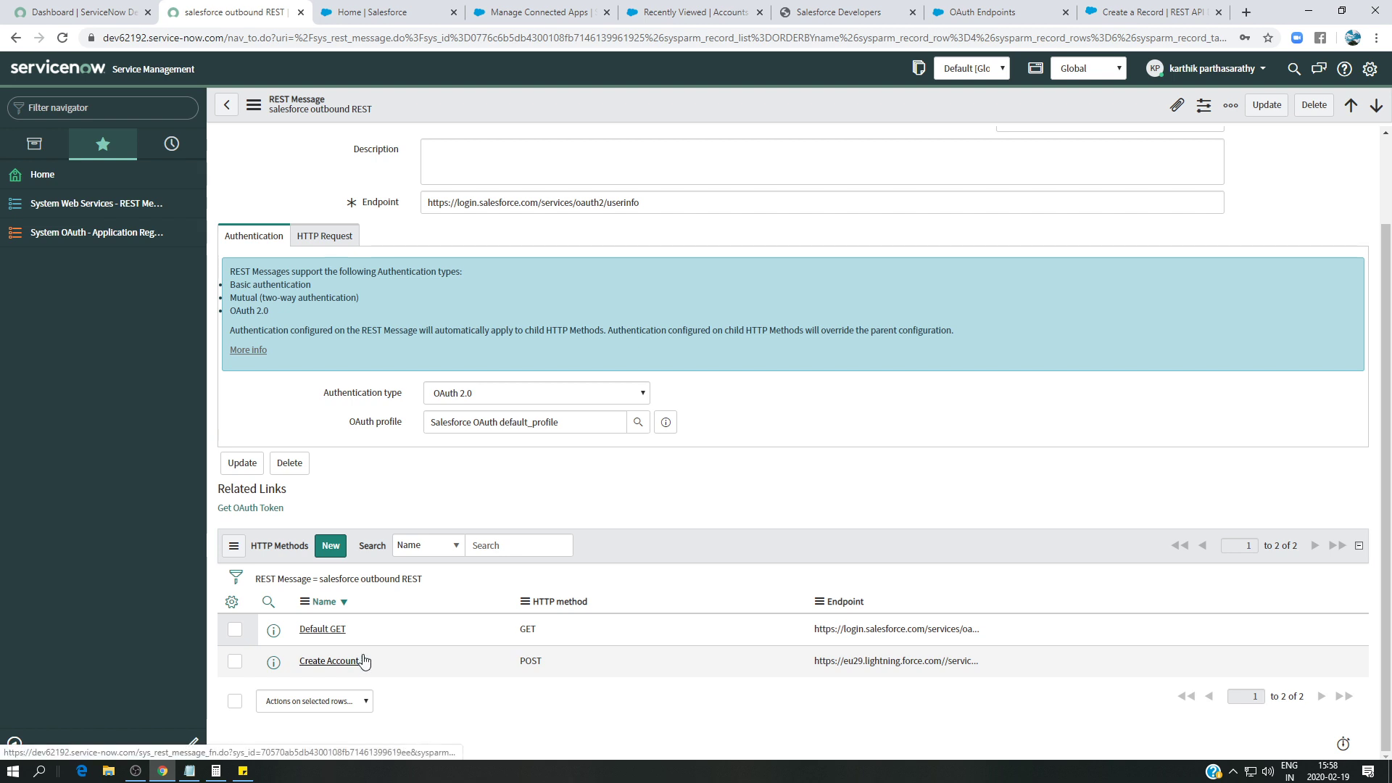
left_click(356, 661)
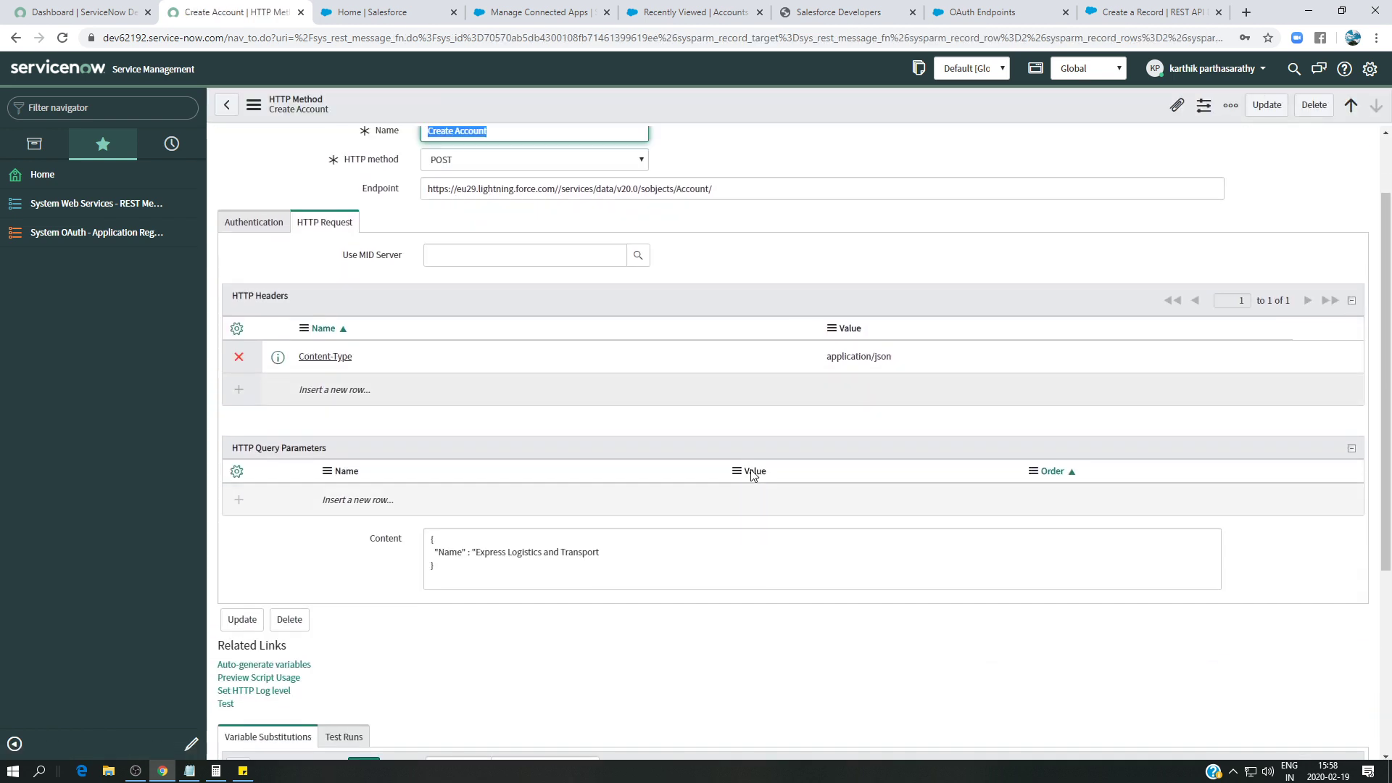
scroll(752, 475, "down", 3)
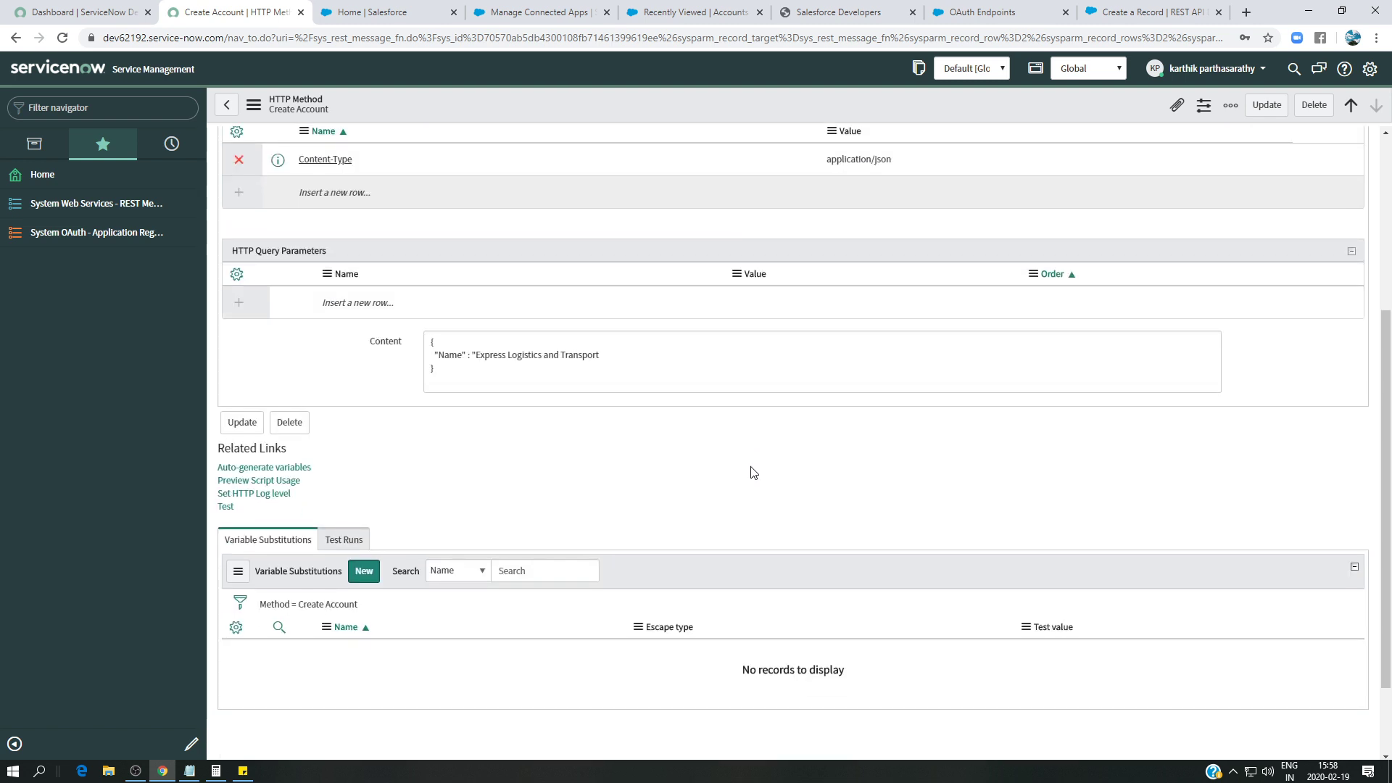
left_click(547, 17)
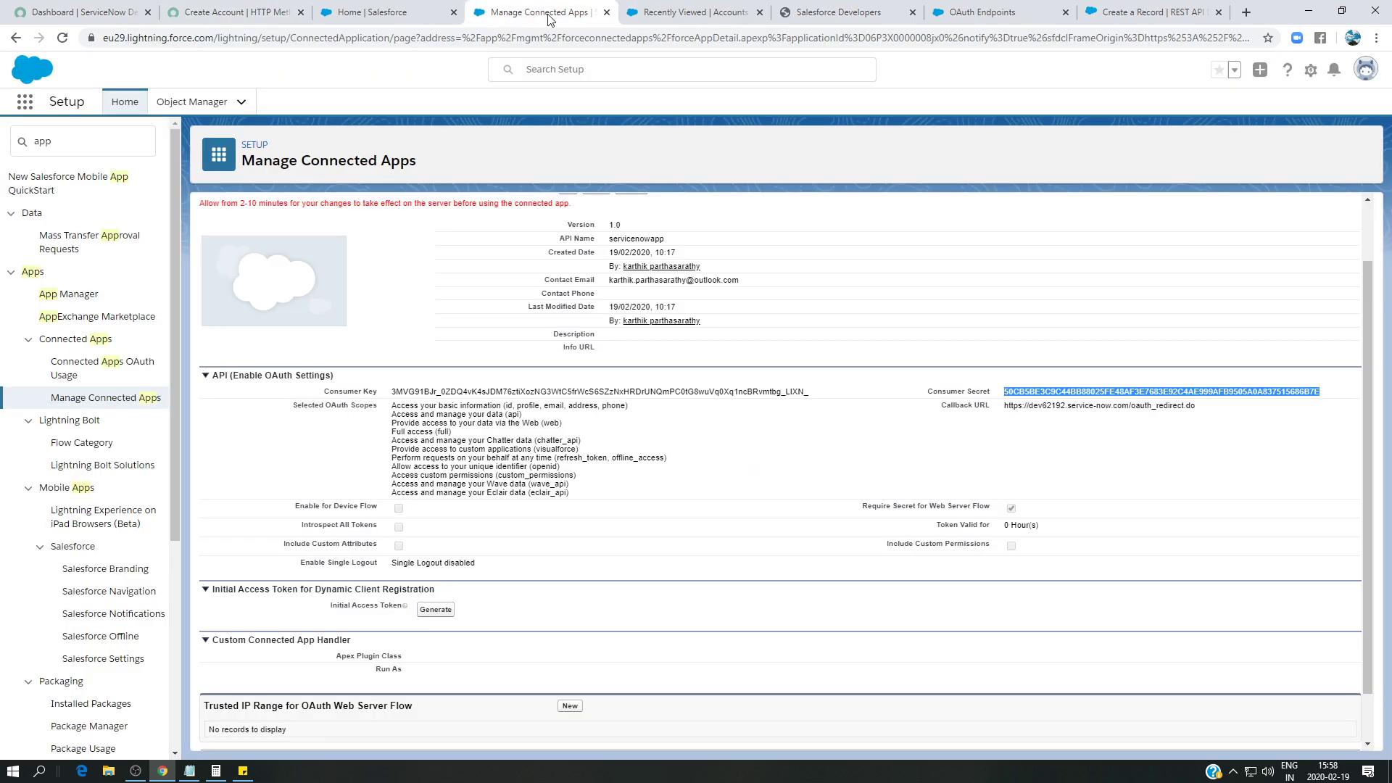
- Confirm Salesforce's Recently Viewed Accounts shows no accounts, then run a Create Account test in ServiceNow
left_click(359, 9)
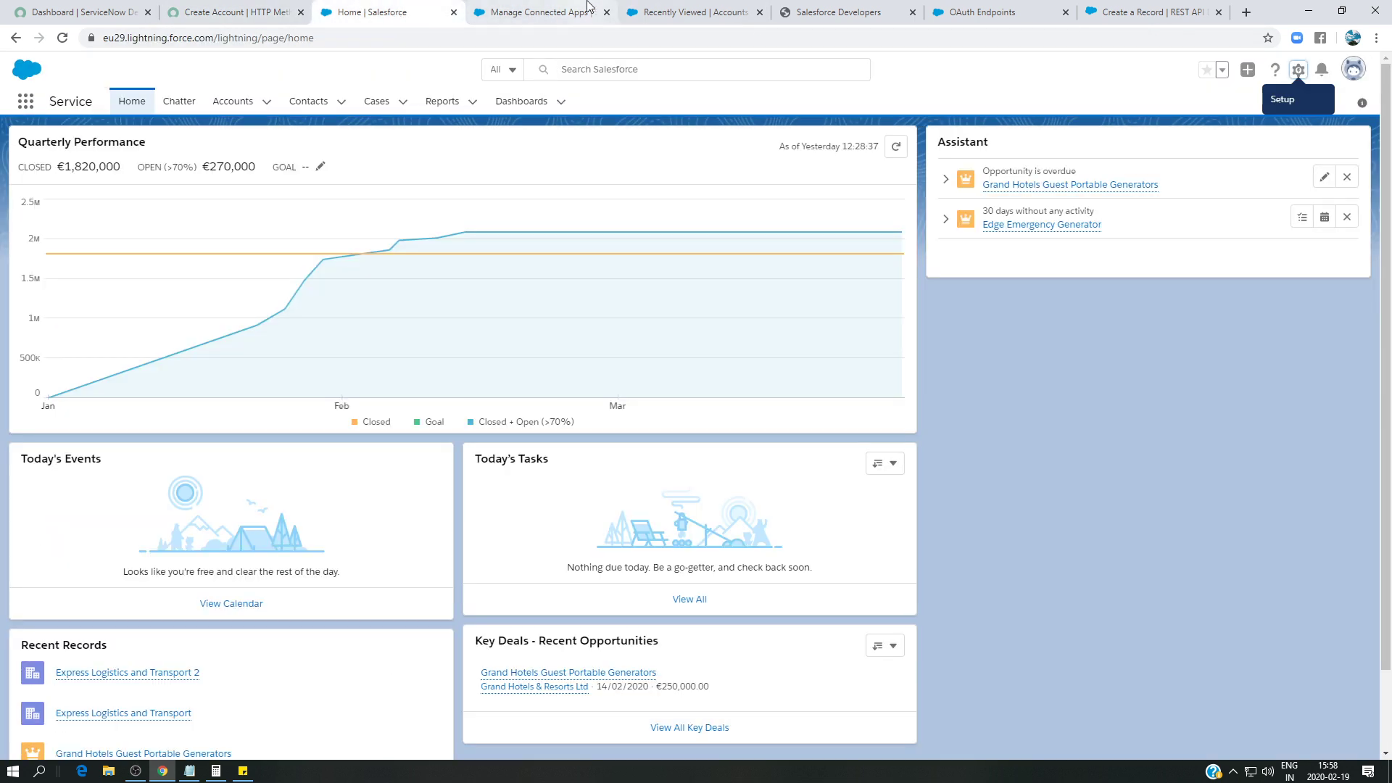
left_click(671, 10)
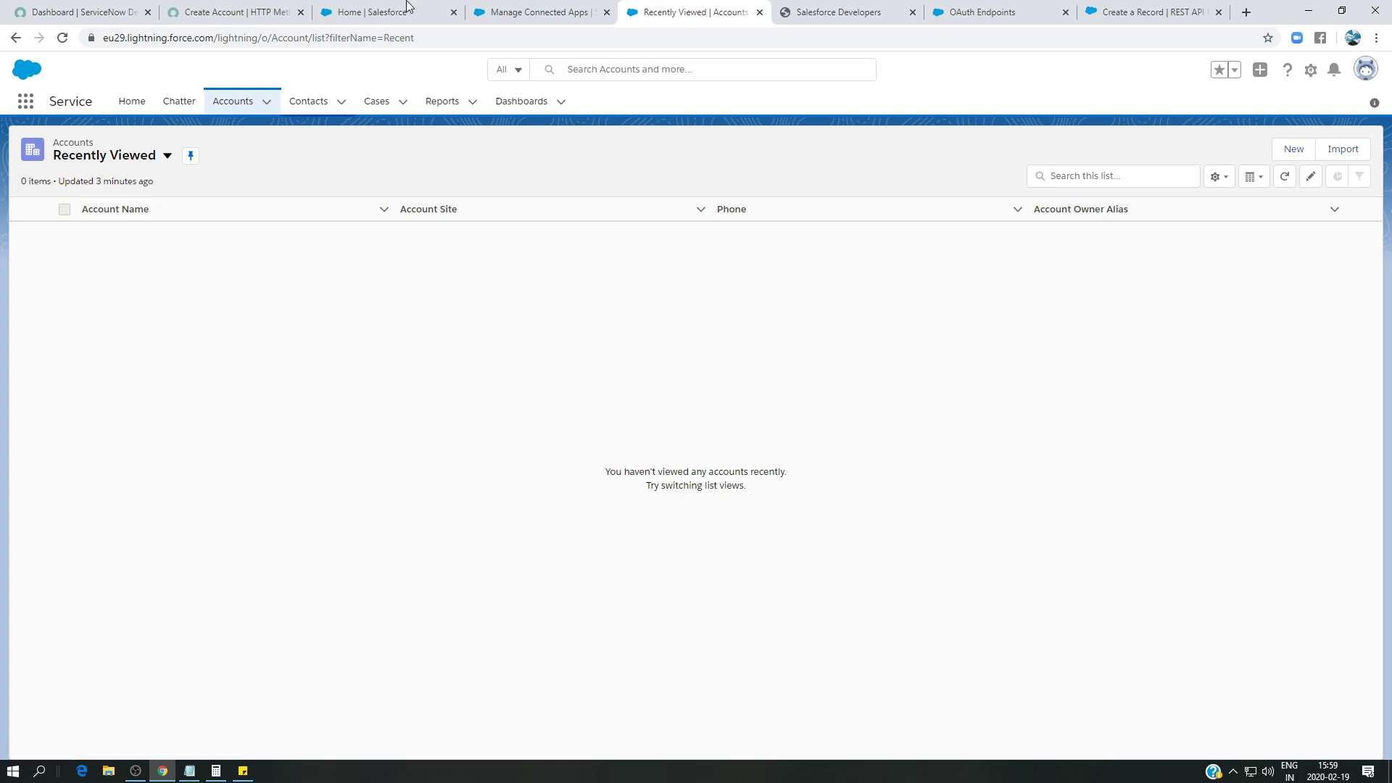
left_click(1158, 7)
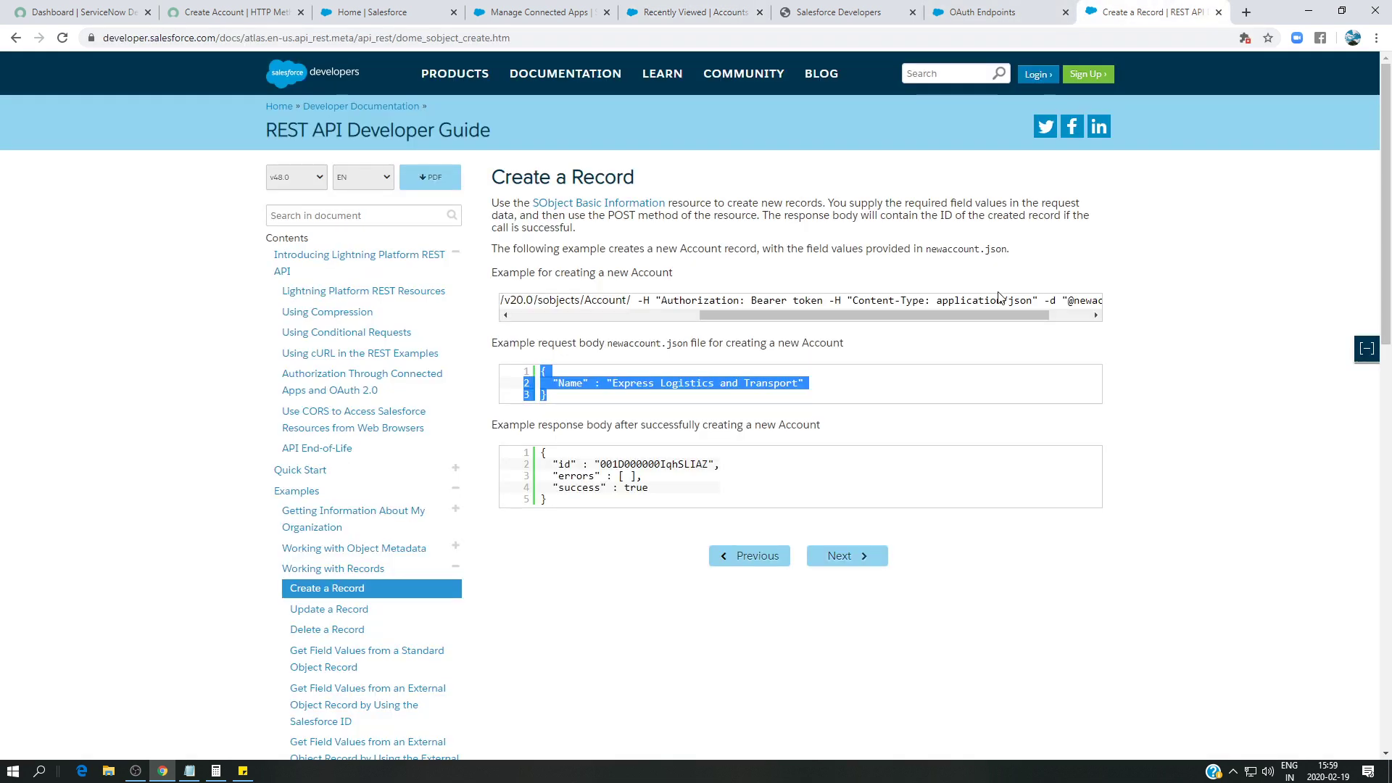
left_click(640, 390)
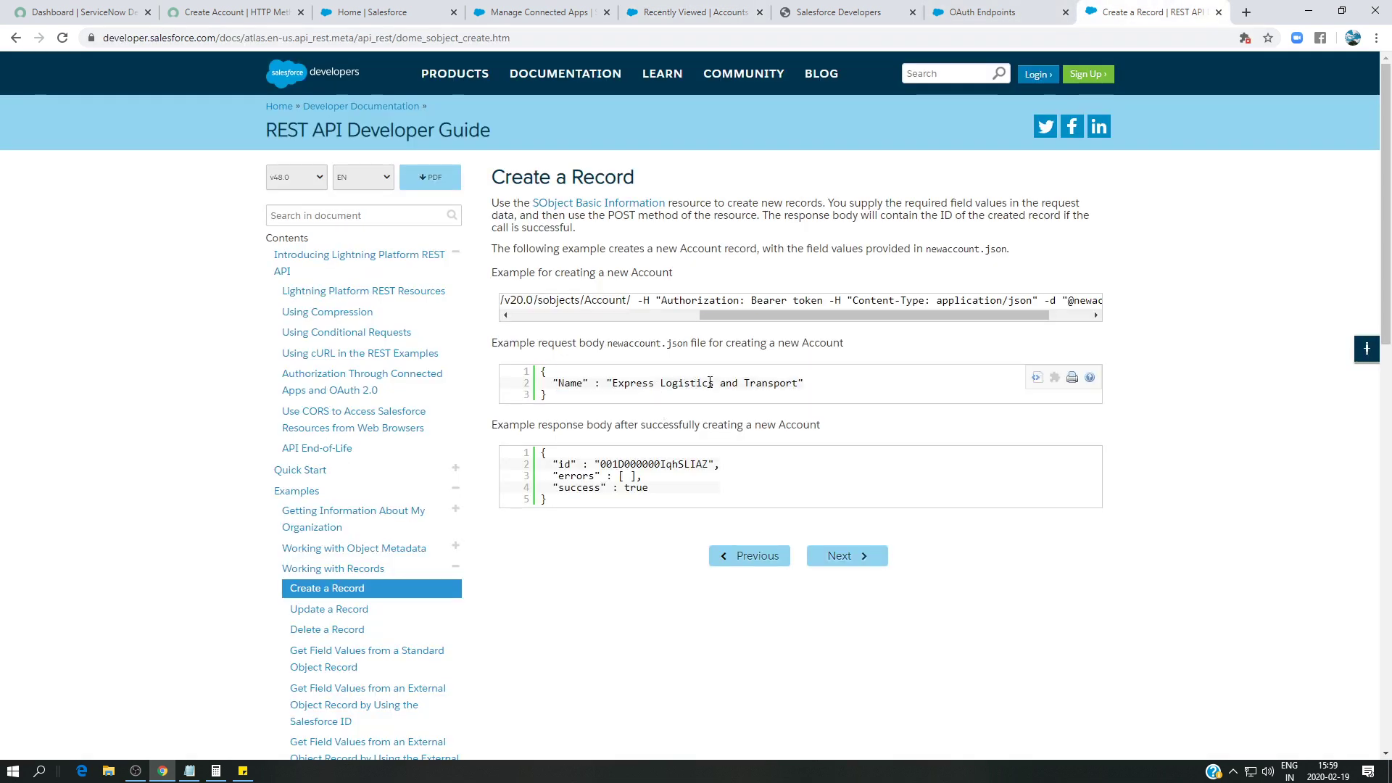
left_click(185, 18)
left_click(225, 507)
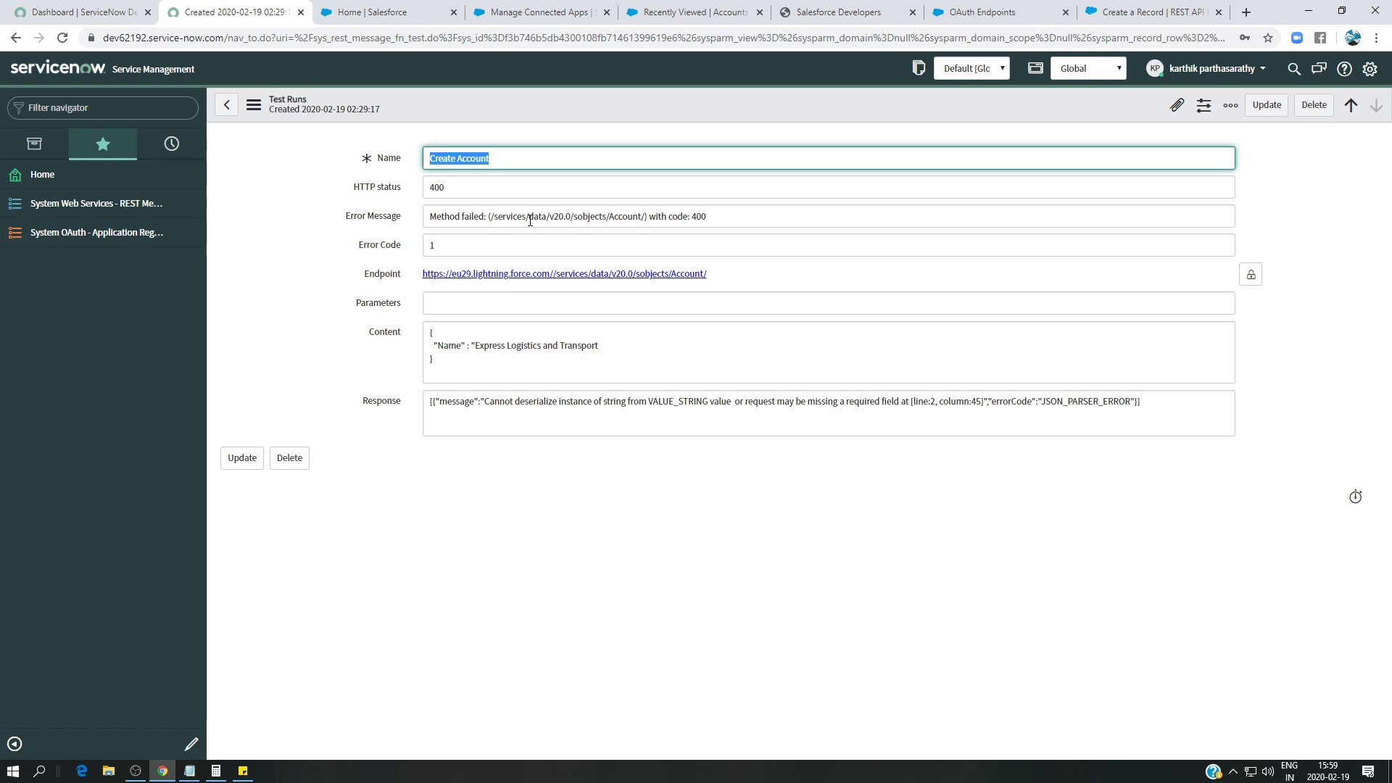
- Leave the HTTP 400 JSON_PARSER_ERROR test run and return to the salesforce REST message
left_click(226, 104)
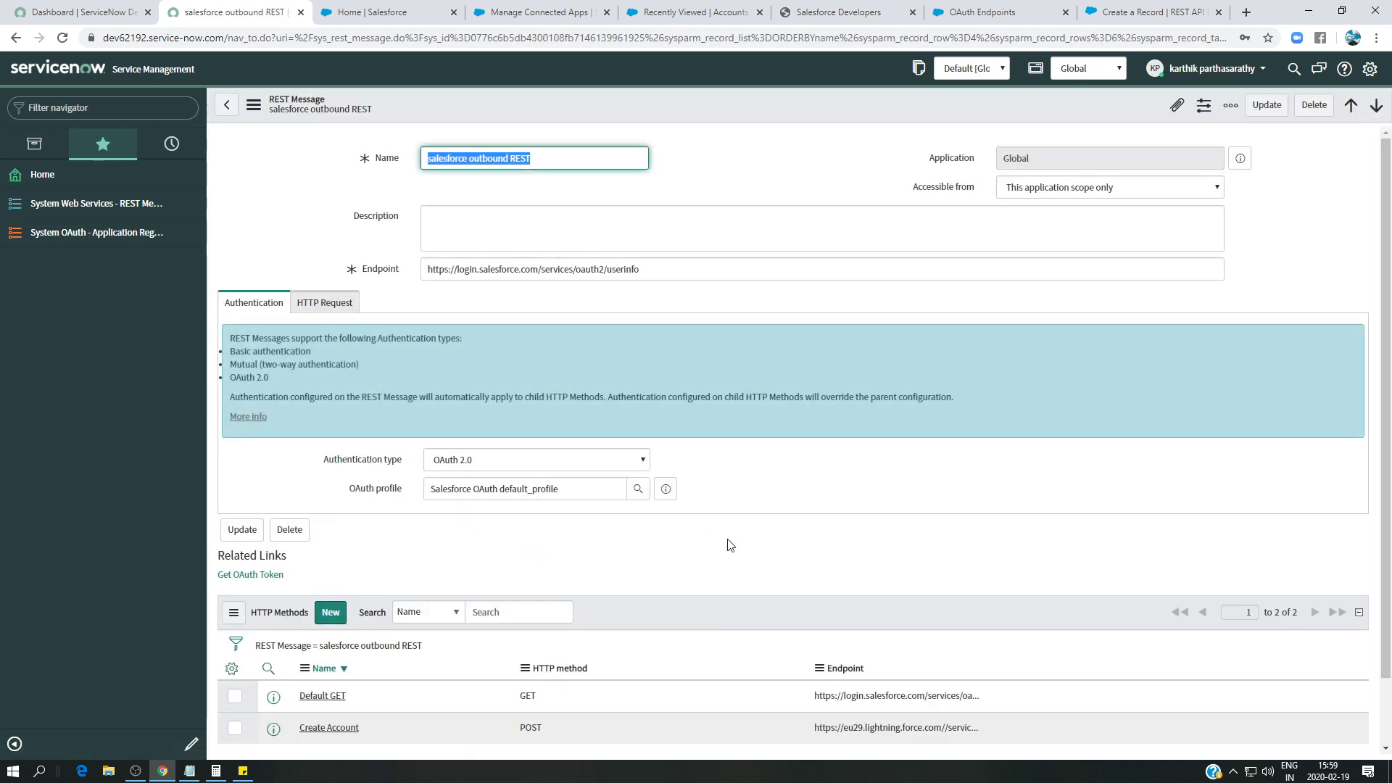
- Add the missing closing quote after Transport in the Create Account Content and update the record
scroll(723, 551, "down", 1)
left_click(346, 664)
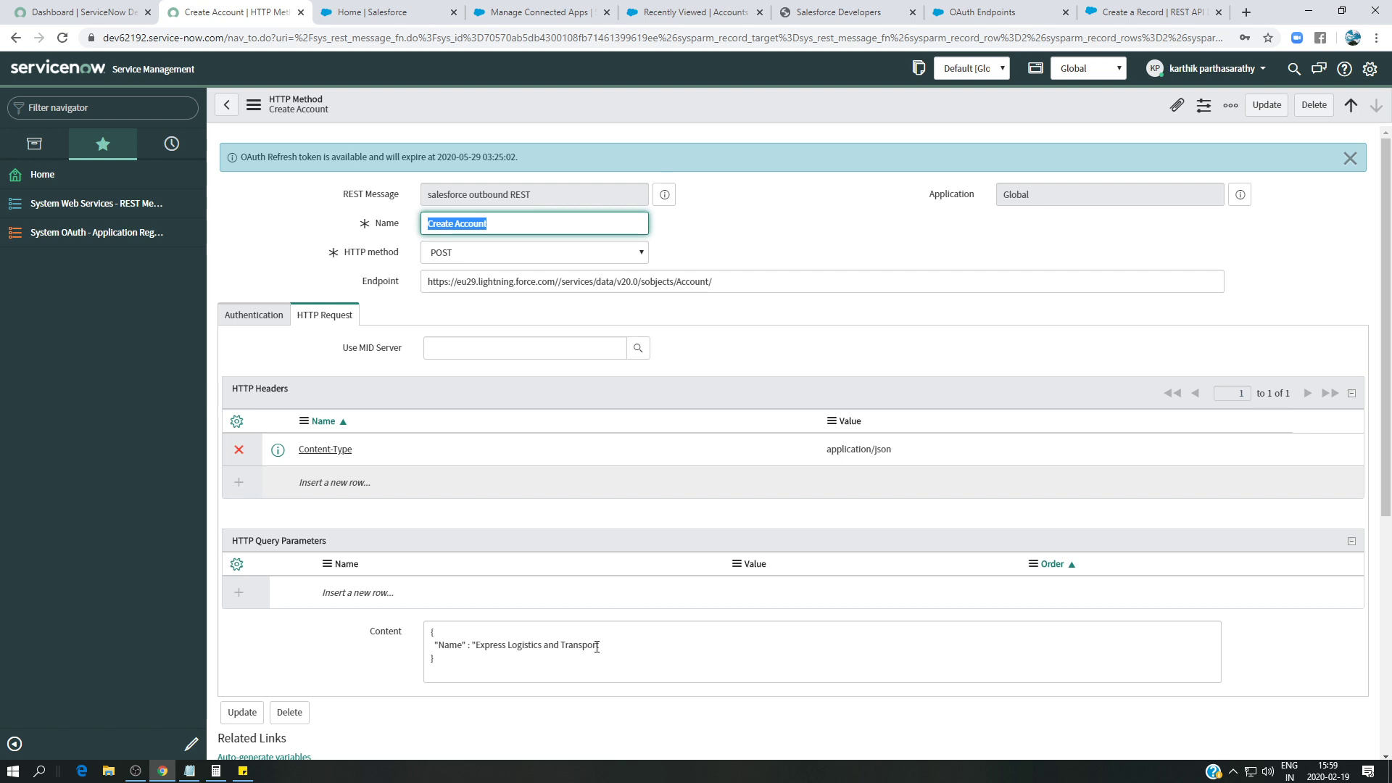
left_click(602, 644)
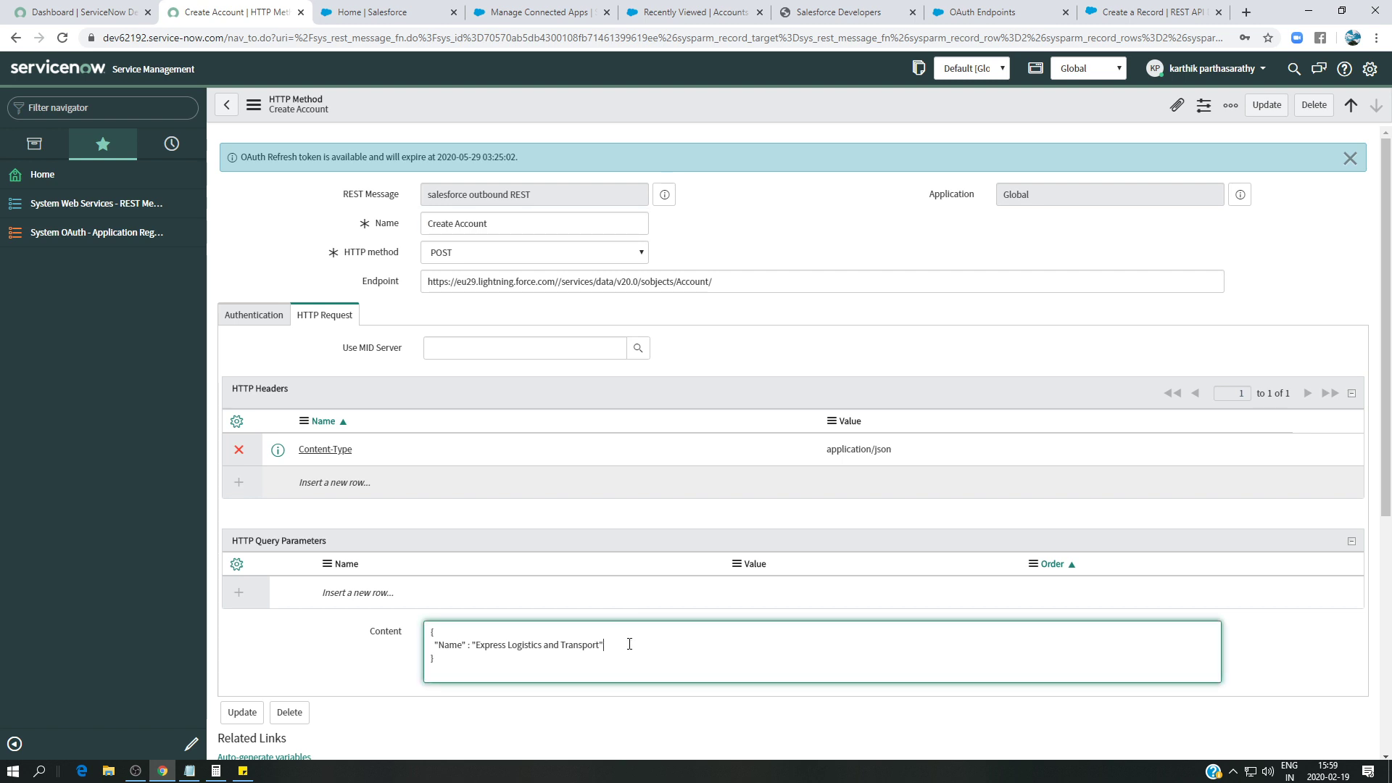
left_click(1142, 12)
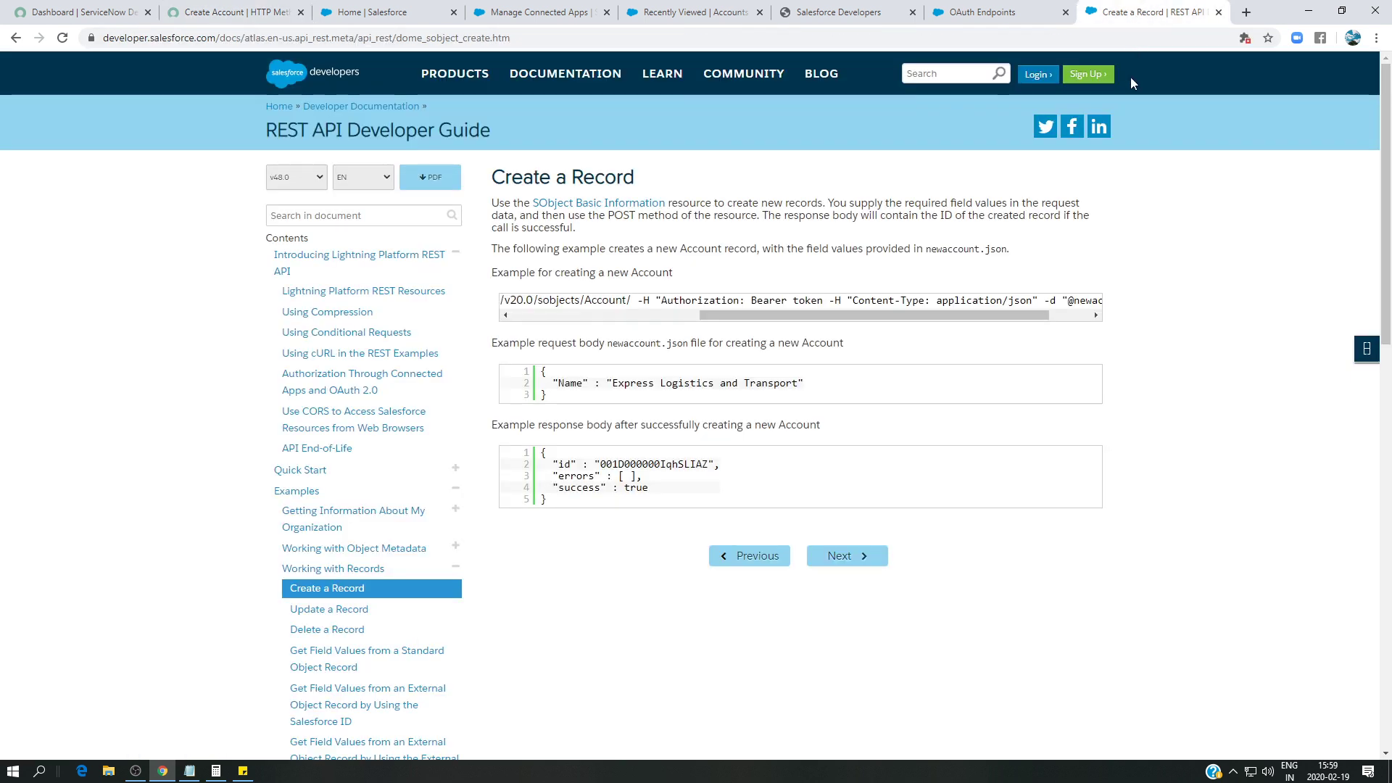
left_click(232, 12)
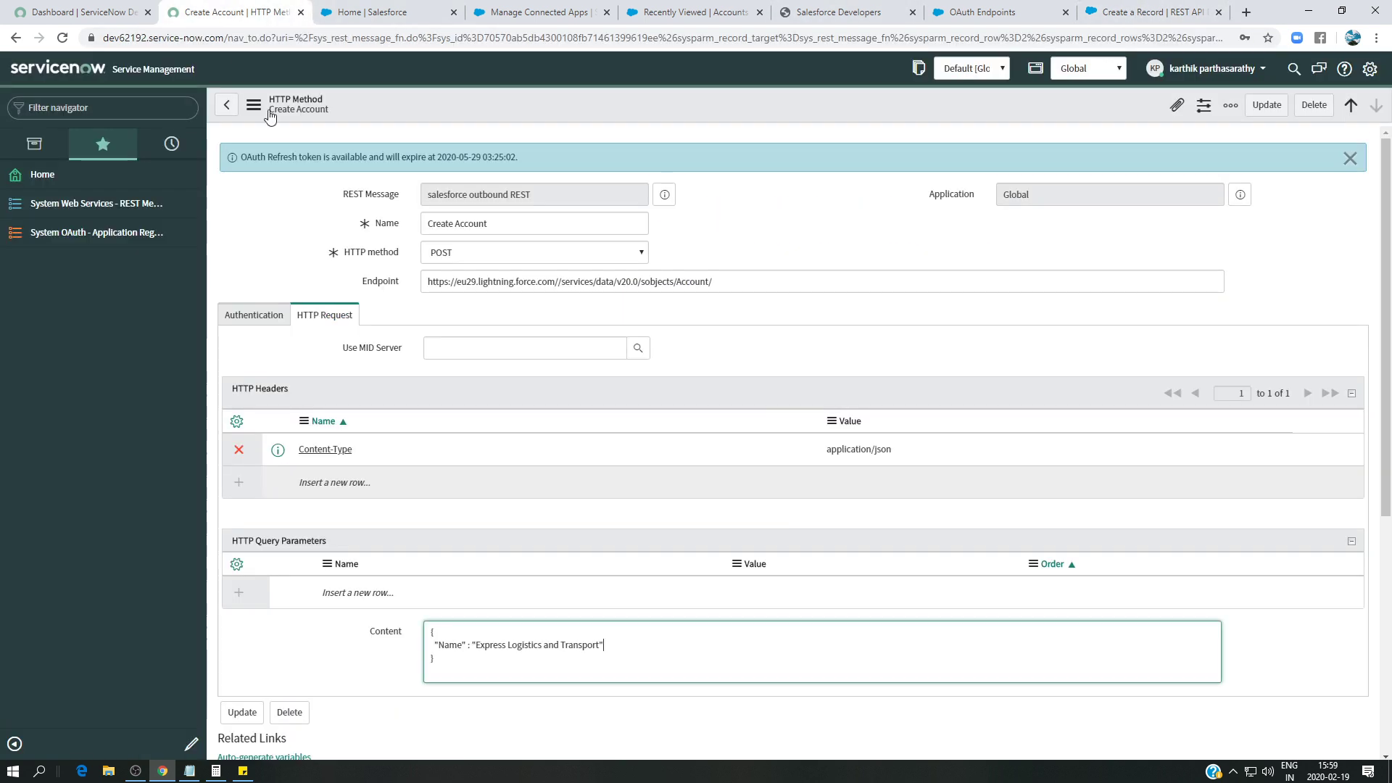
scroll(573, 440, "down", 2)
left_click(1267, 104)
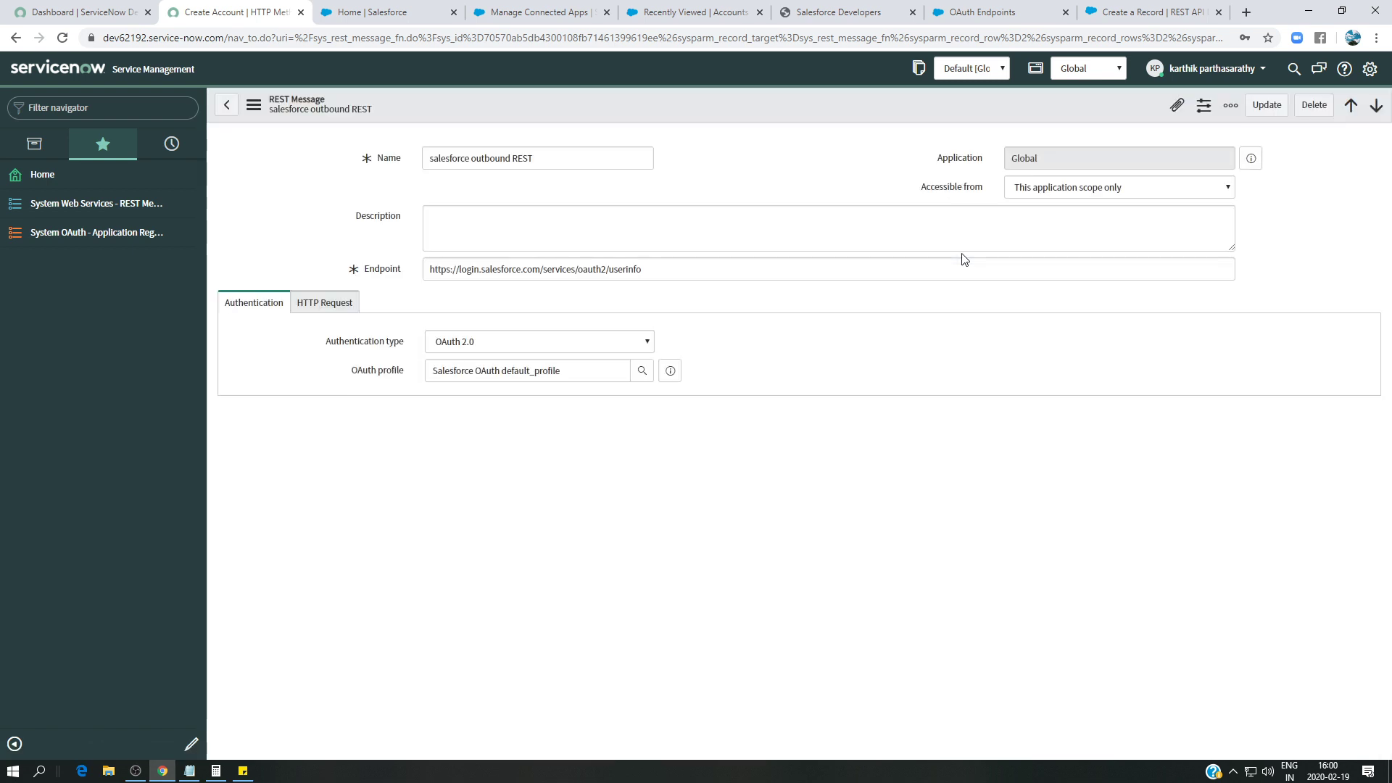
- Rerun the Create Account test, getting HTTP 201, then return to the Salesforce tab
scroll(406, 646, "down", 1)
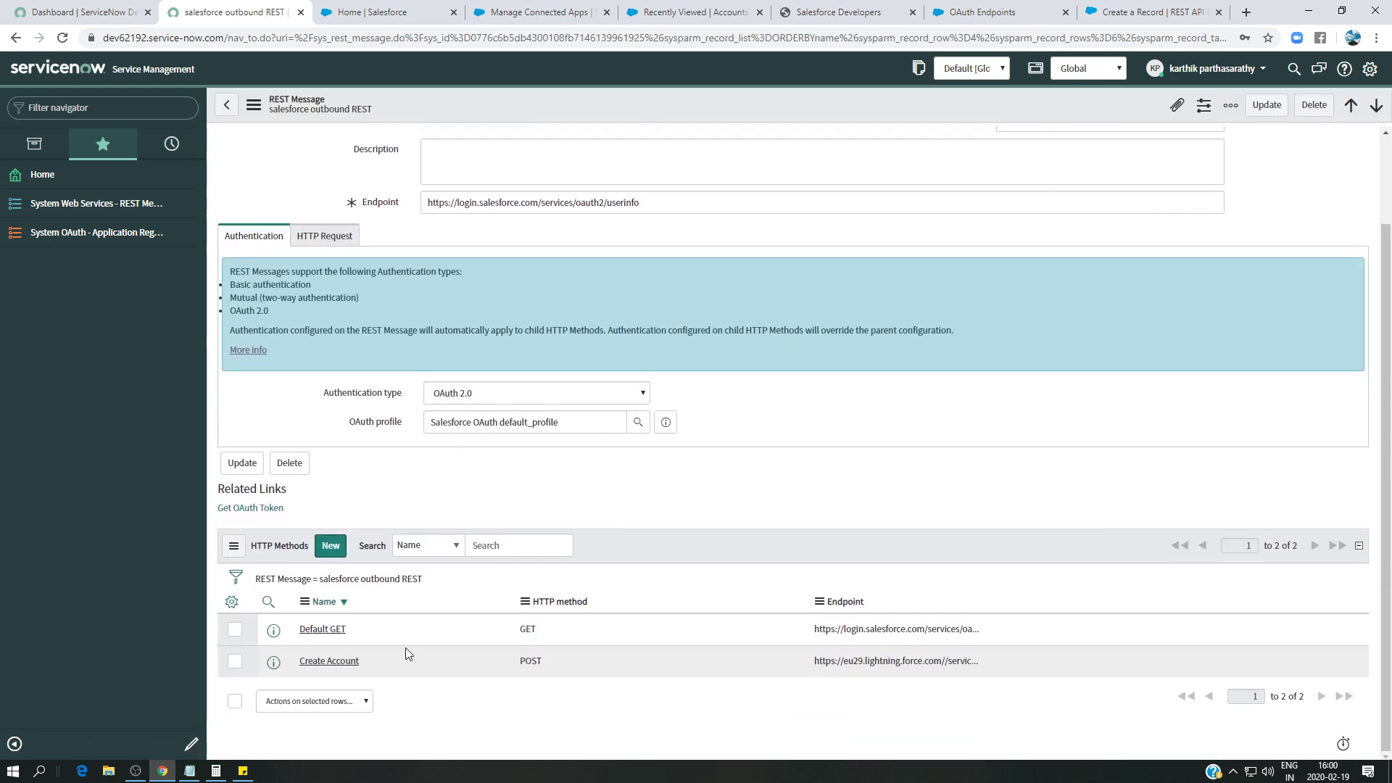
left_click(334, 660)
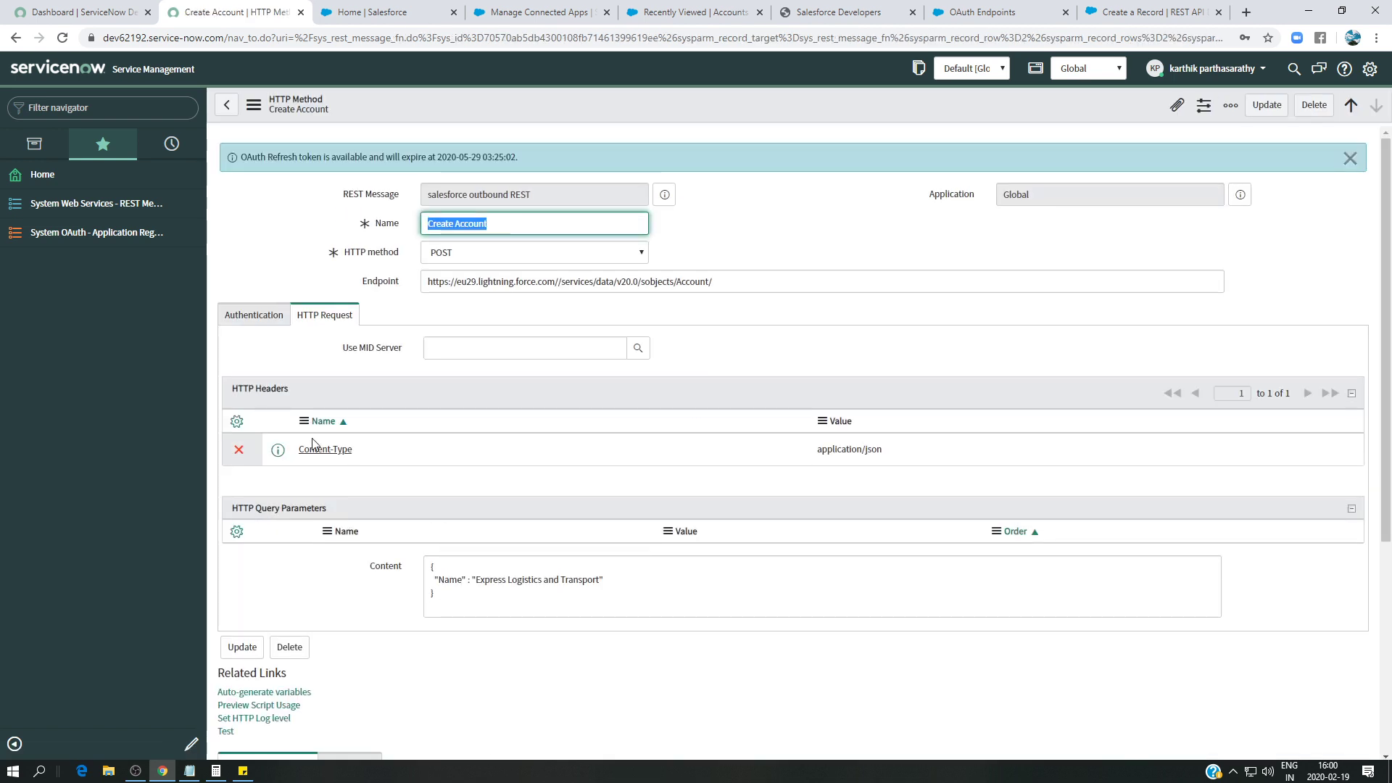
scroll(312, 472, "down", 2)
left_click(225, 652)
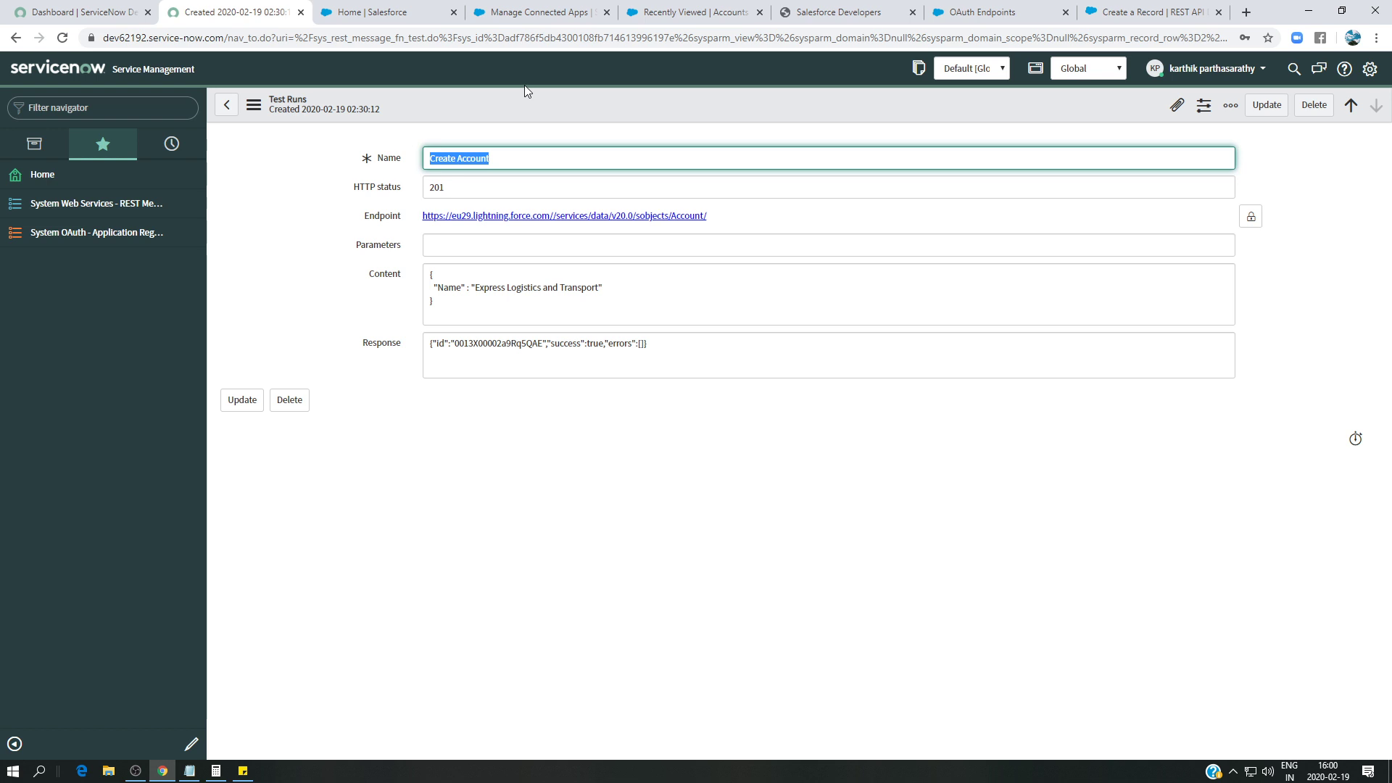
left_click(516, 12)
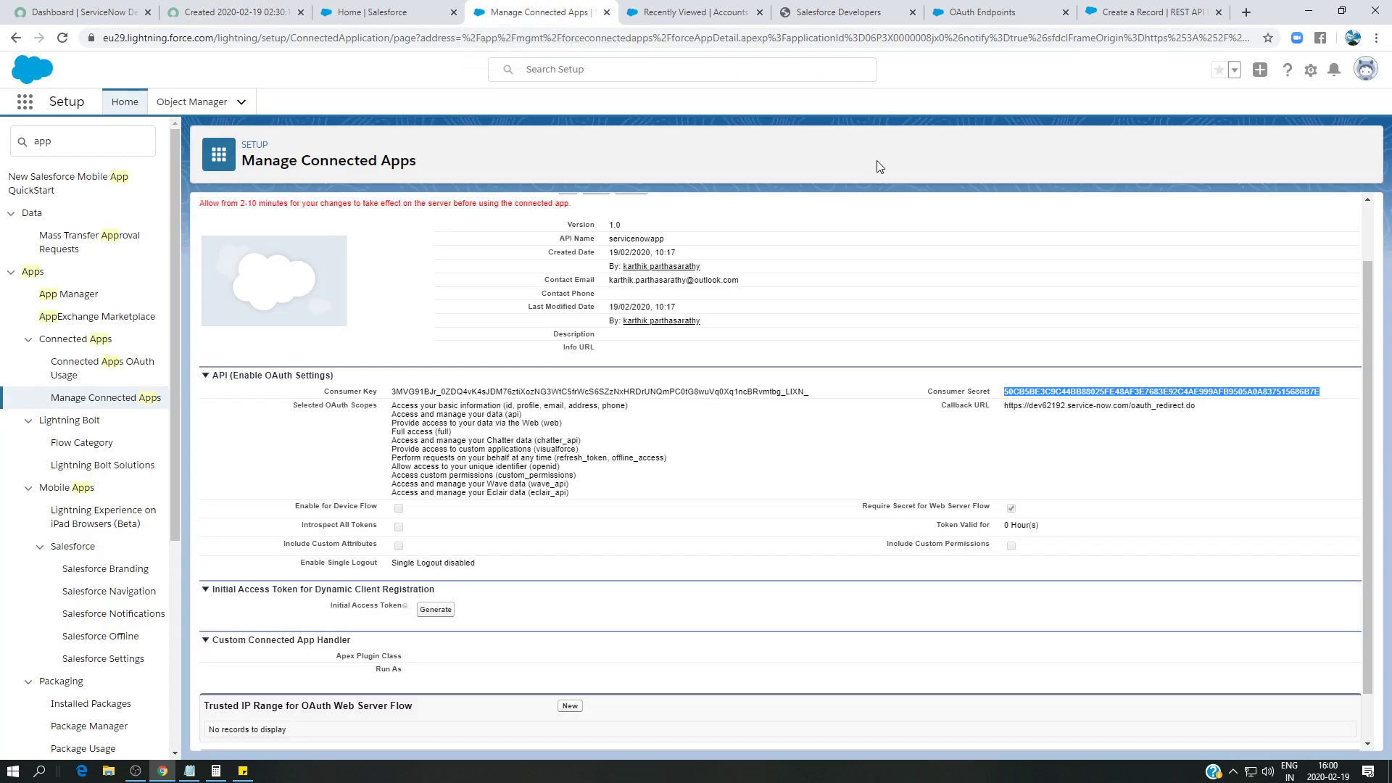
- Refresh Recently Viewed Accounts and open the new Express Logistics and Transport account record
left_click(953, 16)
left_click(1152, 13)
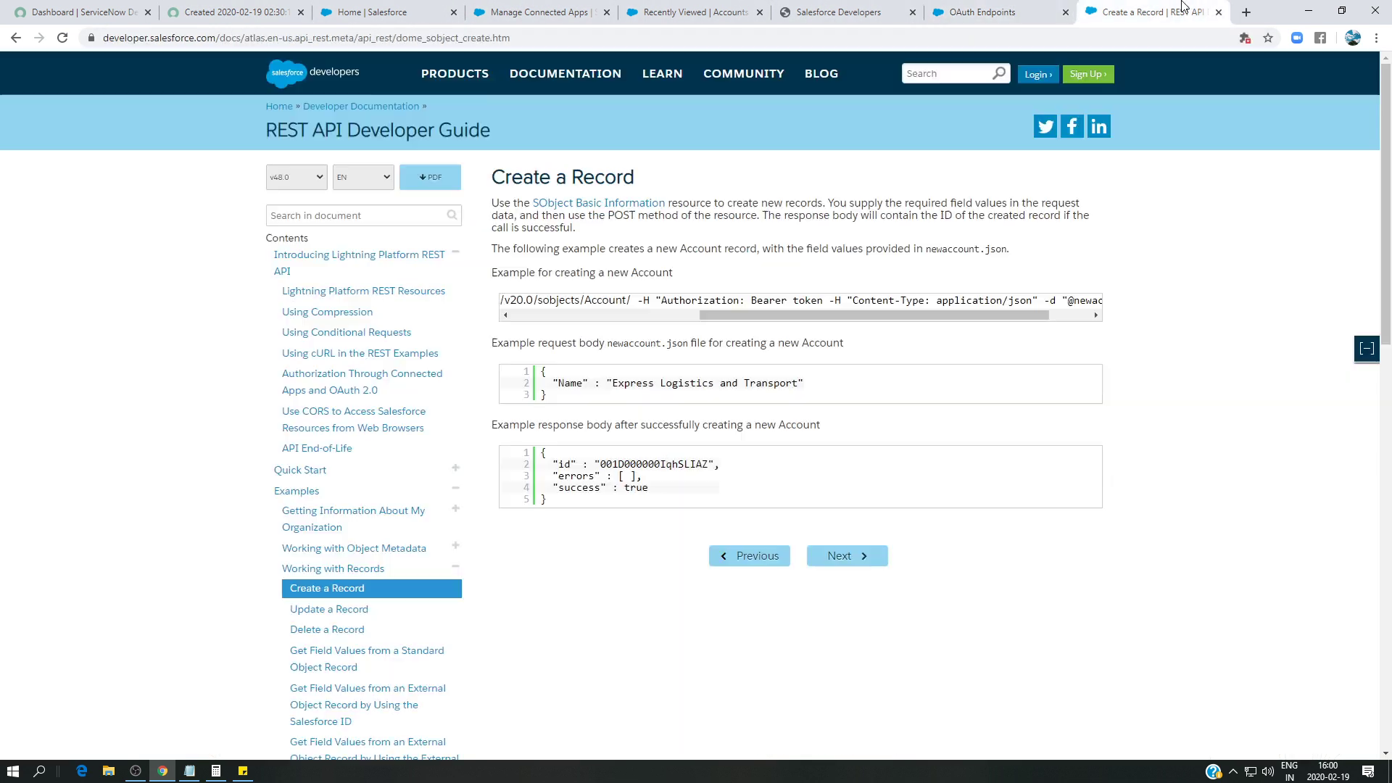
left_click(679, 11)
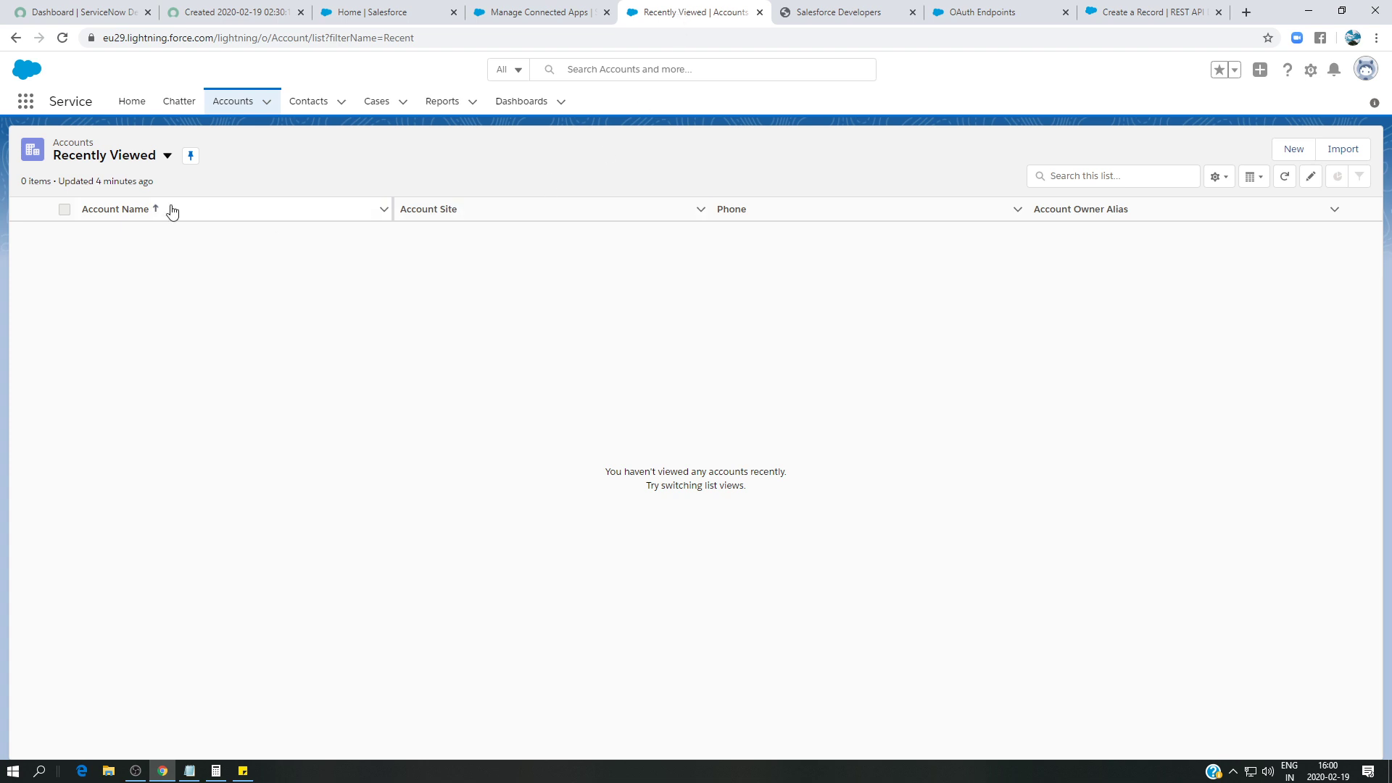
left_click(233, 101)
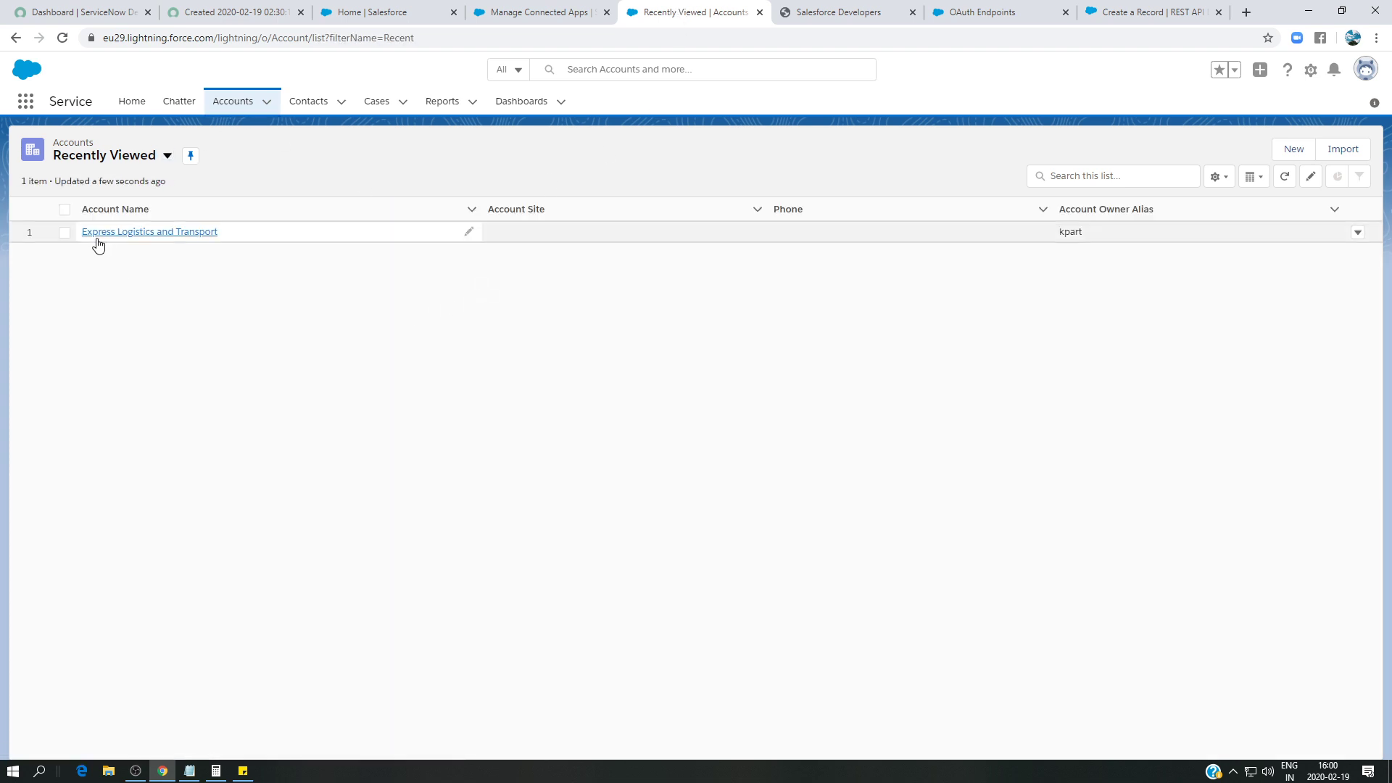
left_click(190, 232)
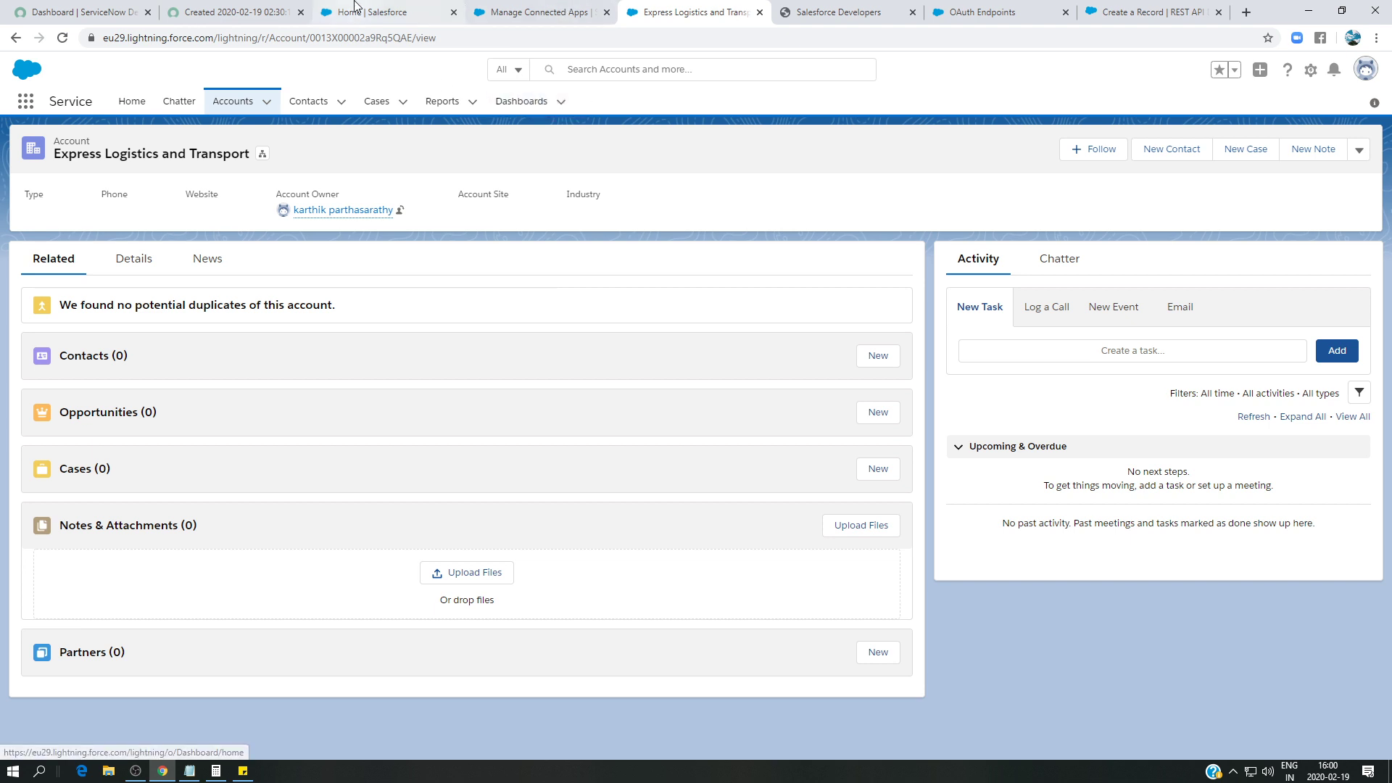
- Go back through the Salesforce home page to the Create a Record documentation's sample Account bodies
left_click(377, 20)
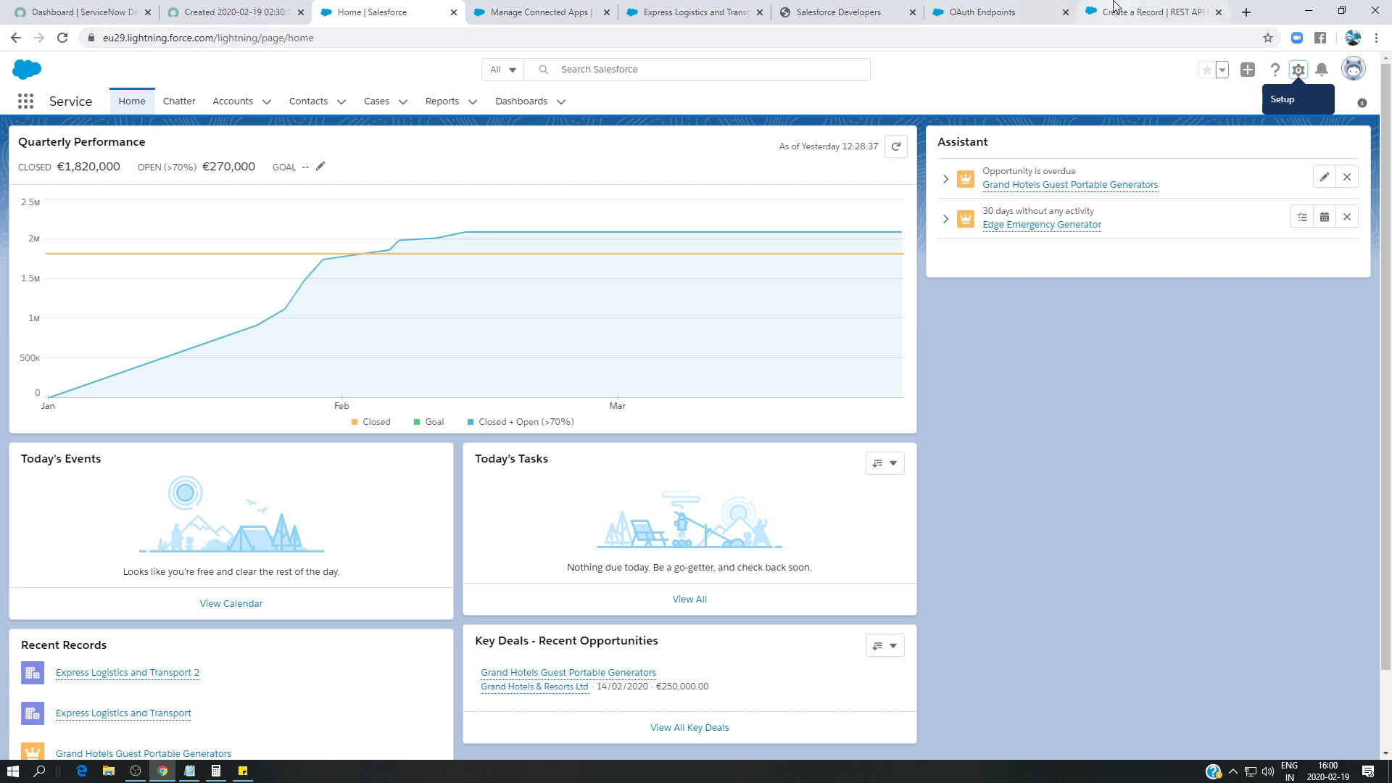
left_click(1135, 12)
scroll(403, 532, "down", 2)
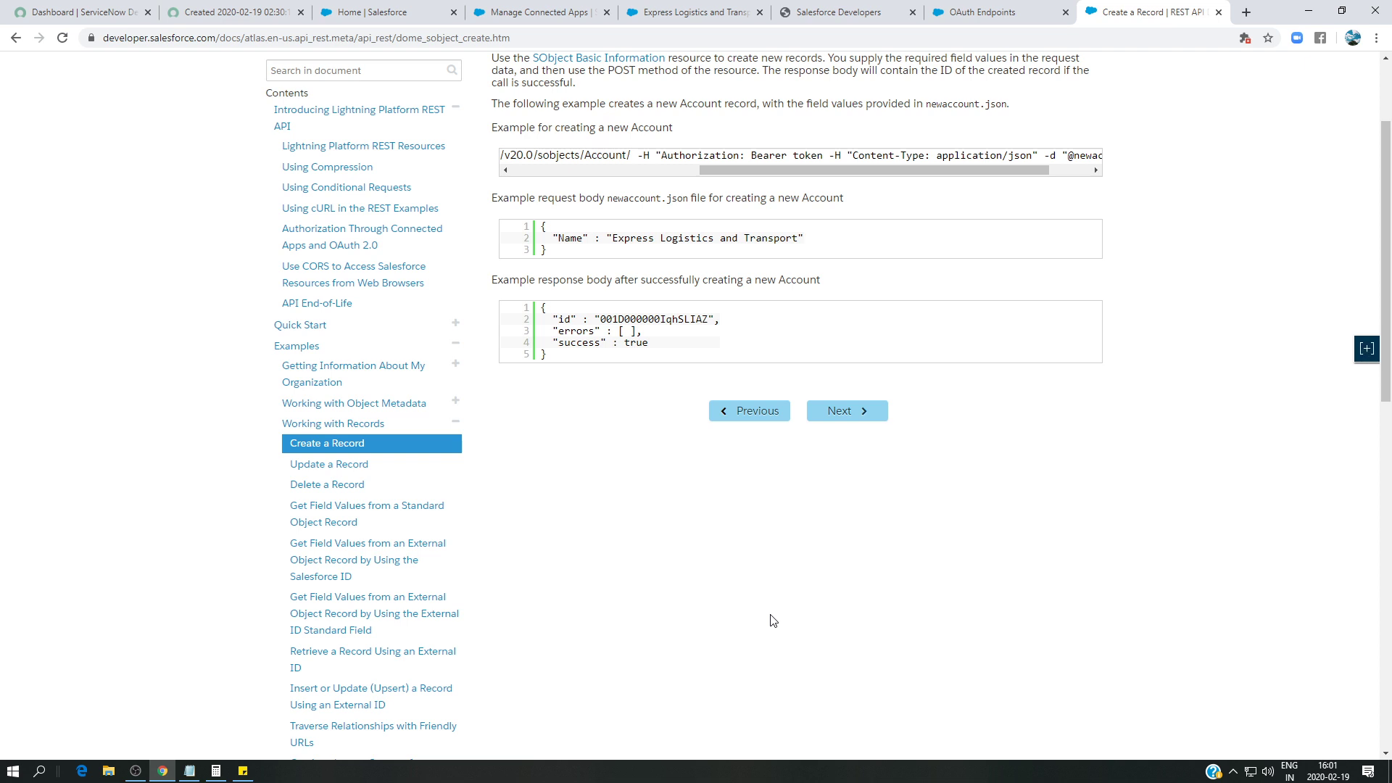
left_click(135, 768)
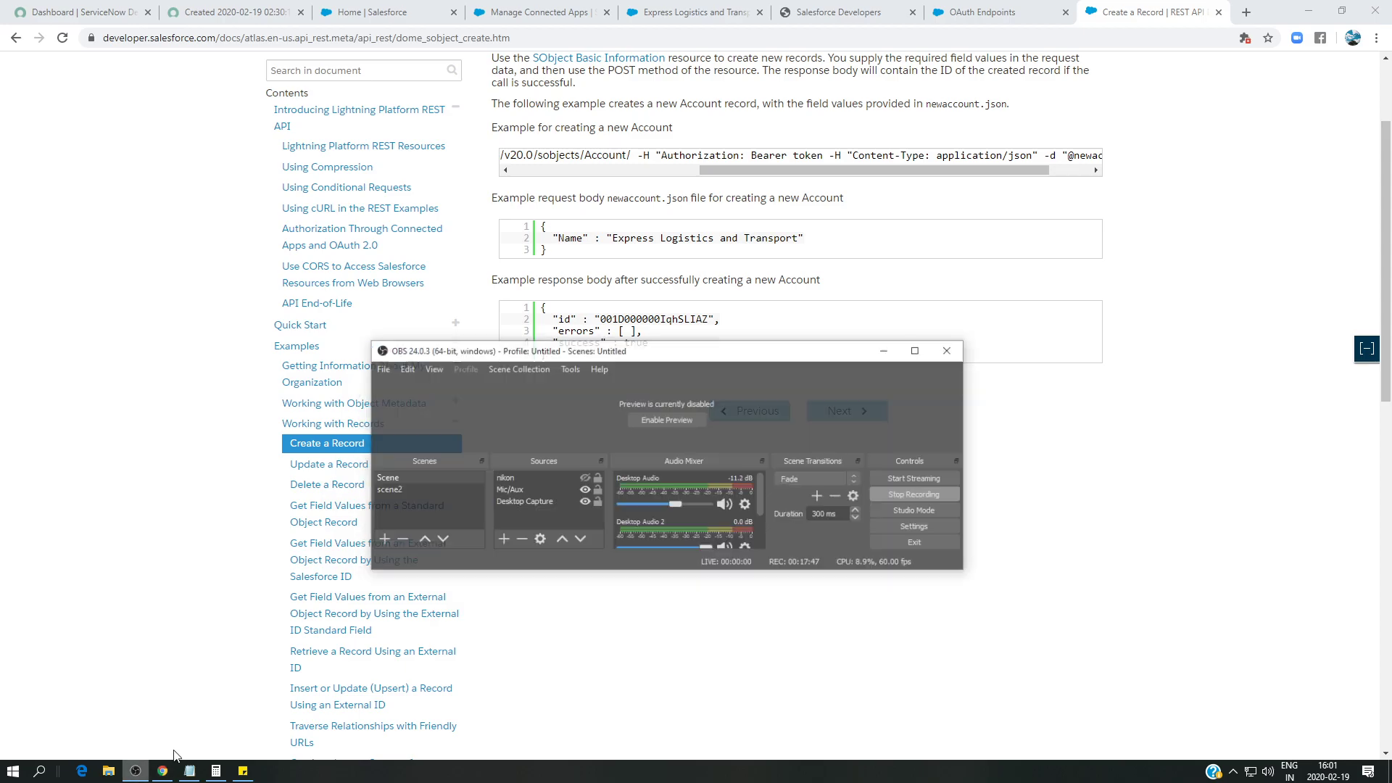